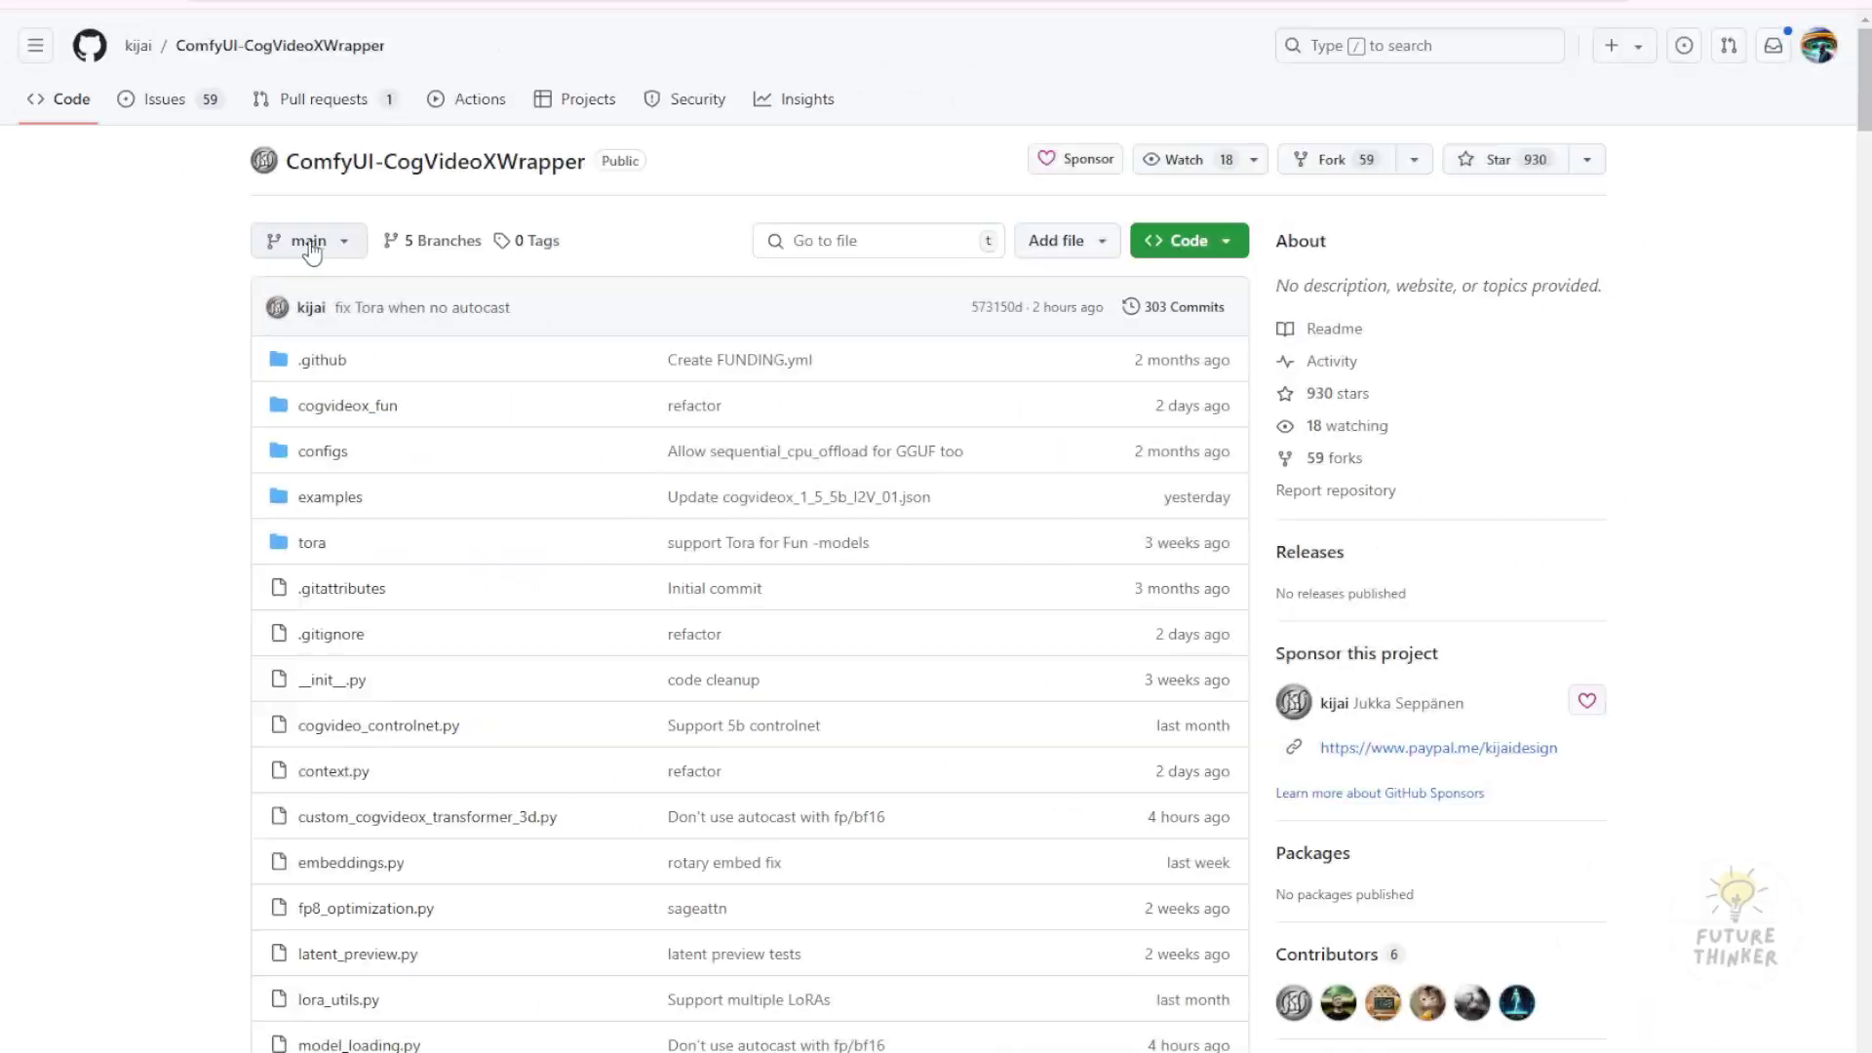
- Look over the branch list and files of the ComfyUI-CogVideoXWrapper repository
left_click(309, 244)
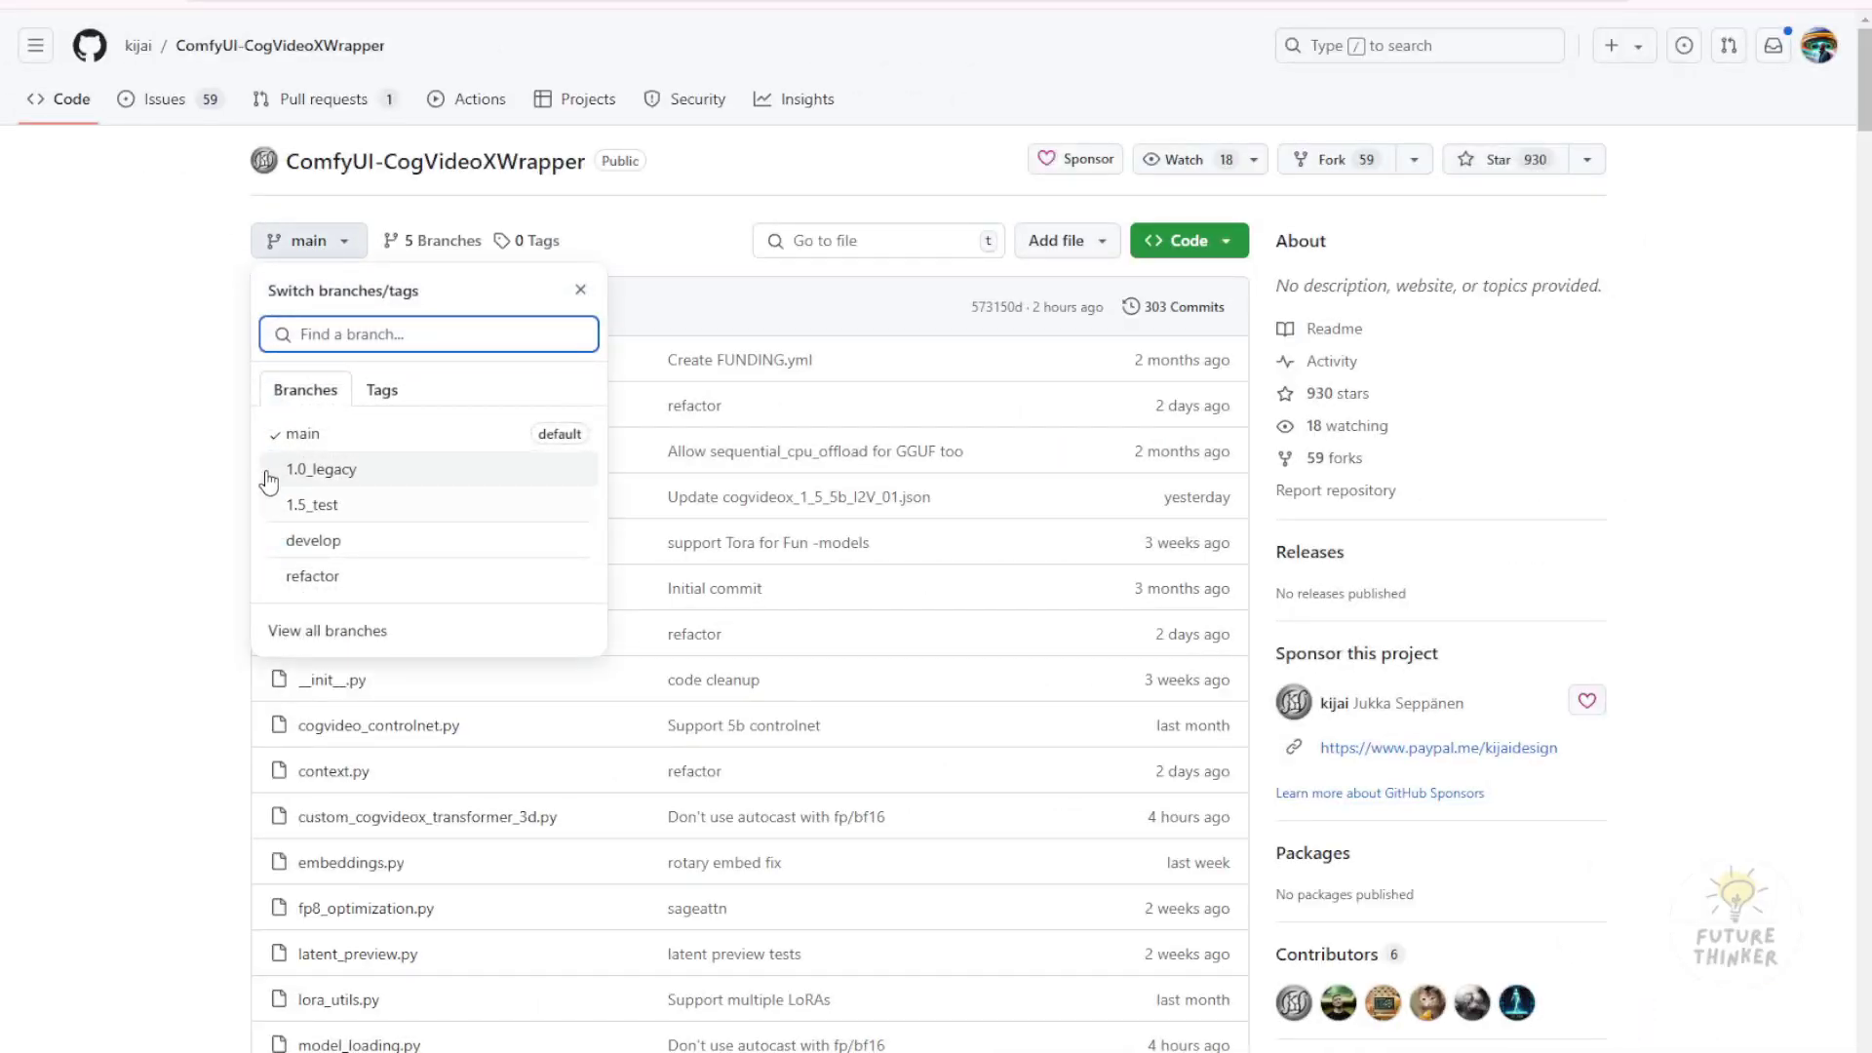
left_click(228, 459)
scroll(229, 449, "down", 8)
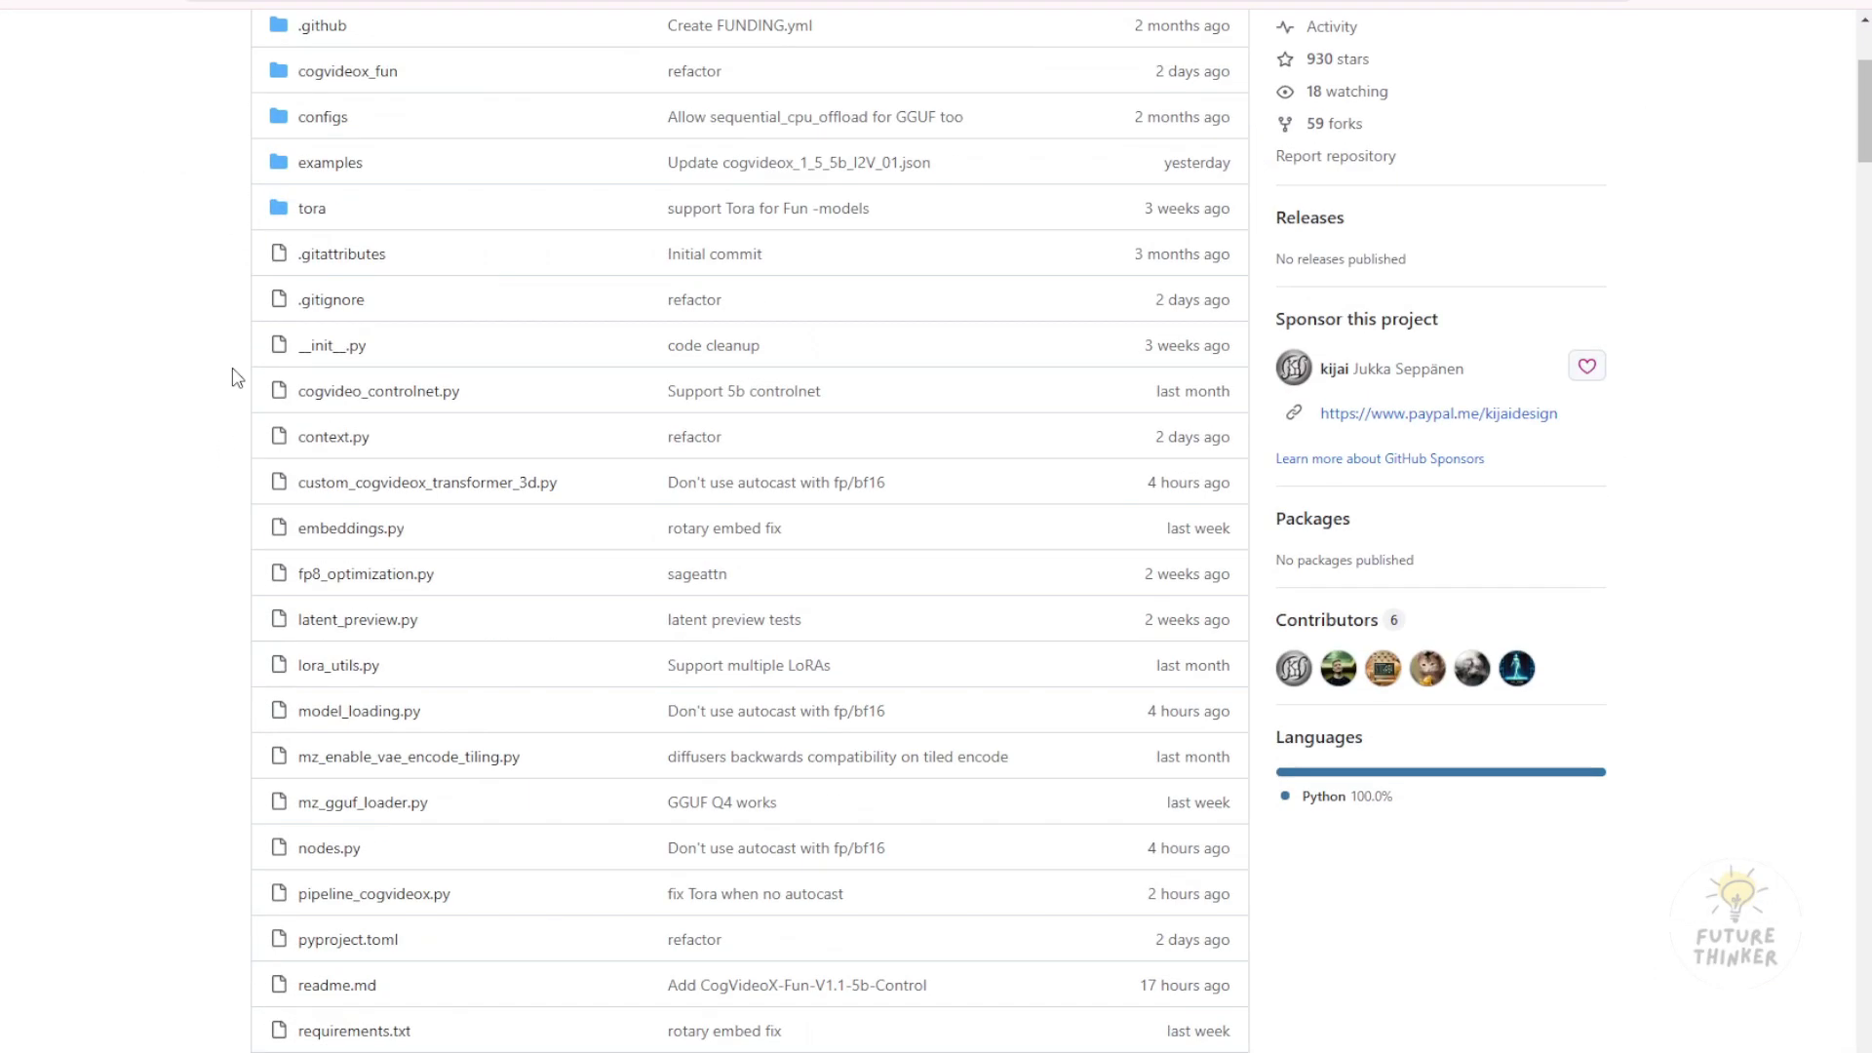
scroll(228, 431, "down", 10)
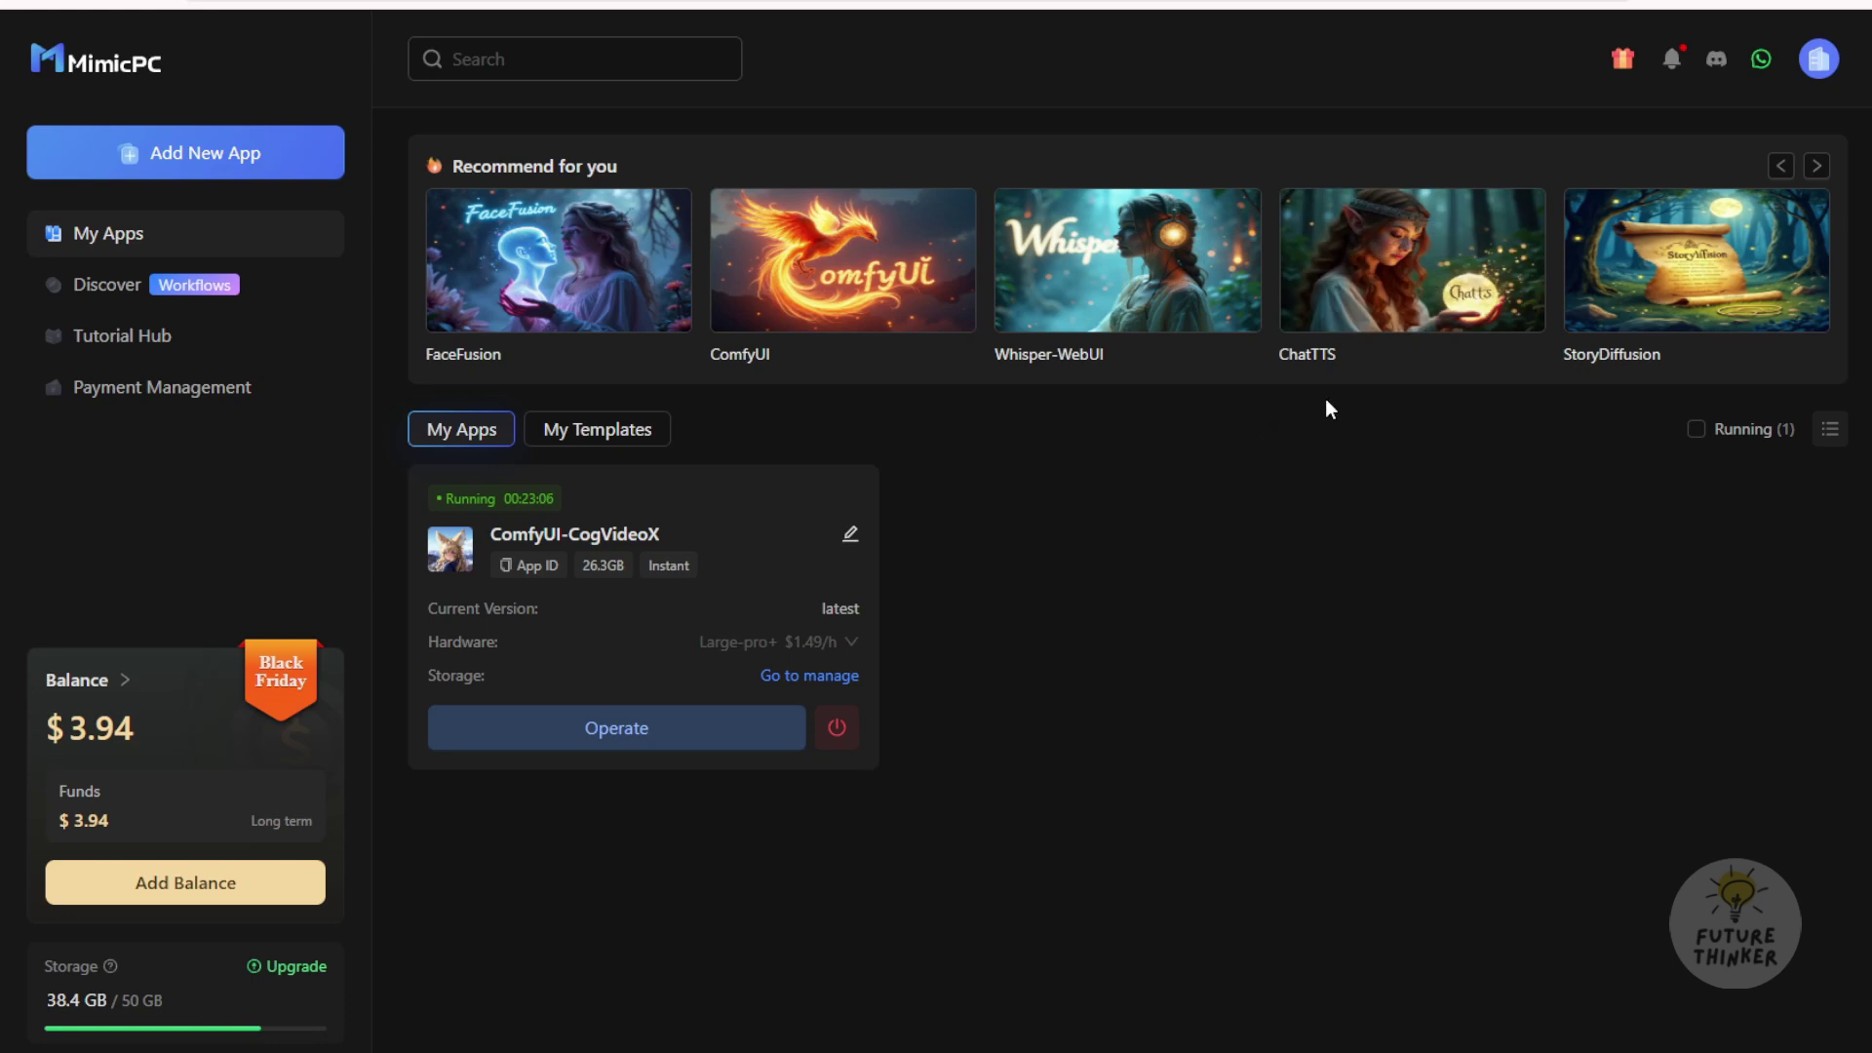
- Switch to MimicPC and browse through the recommended apps
left_click(1816, 167)
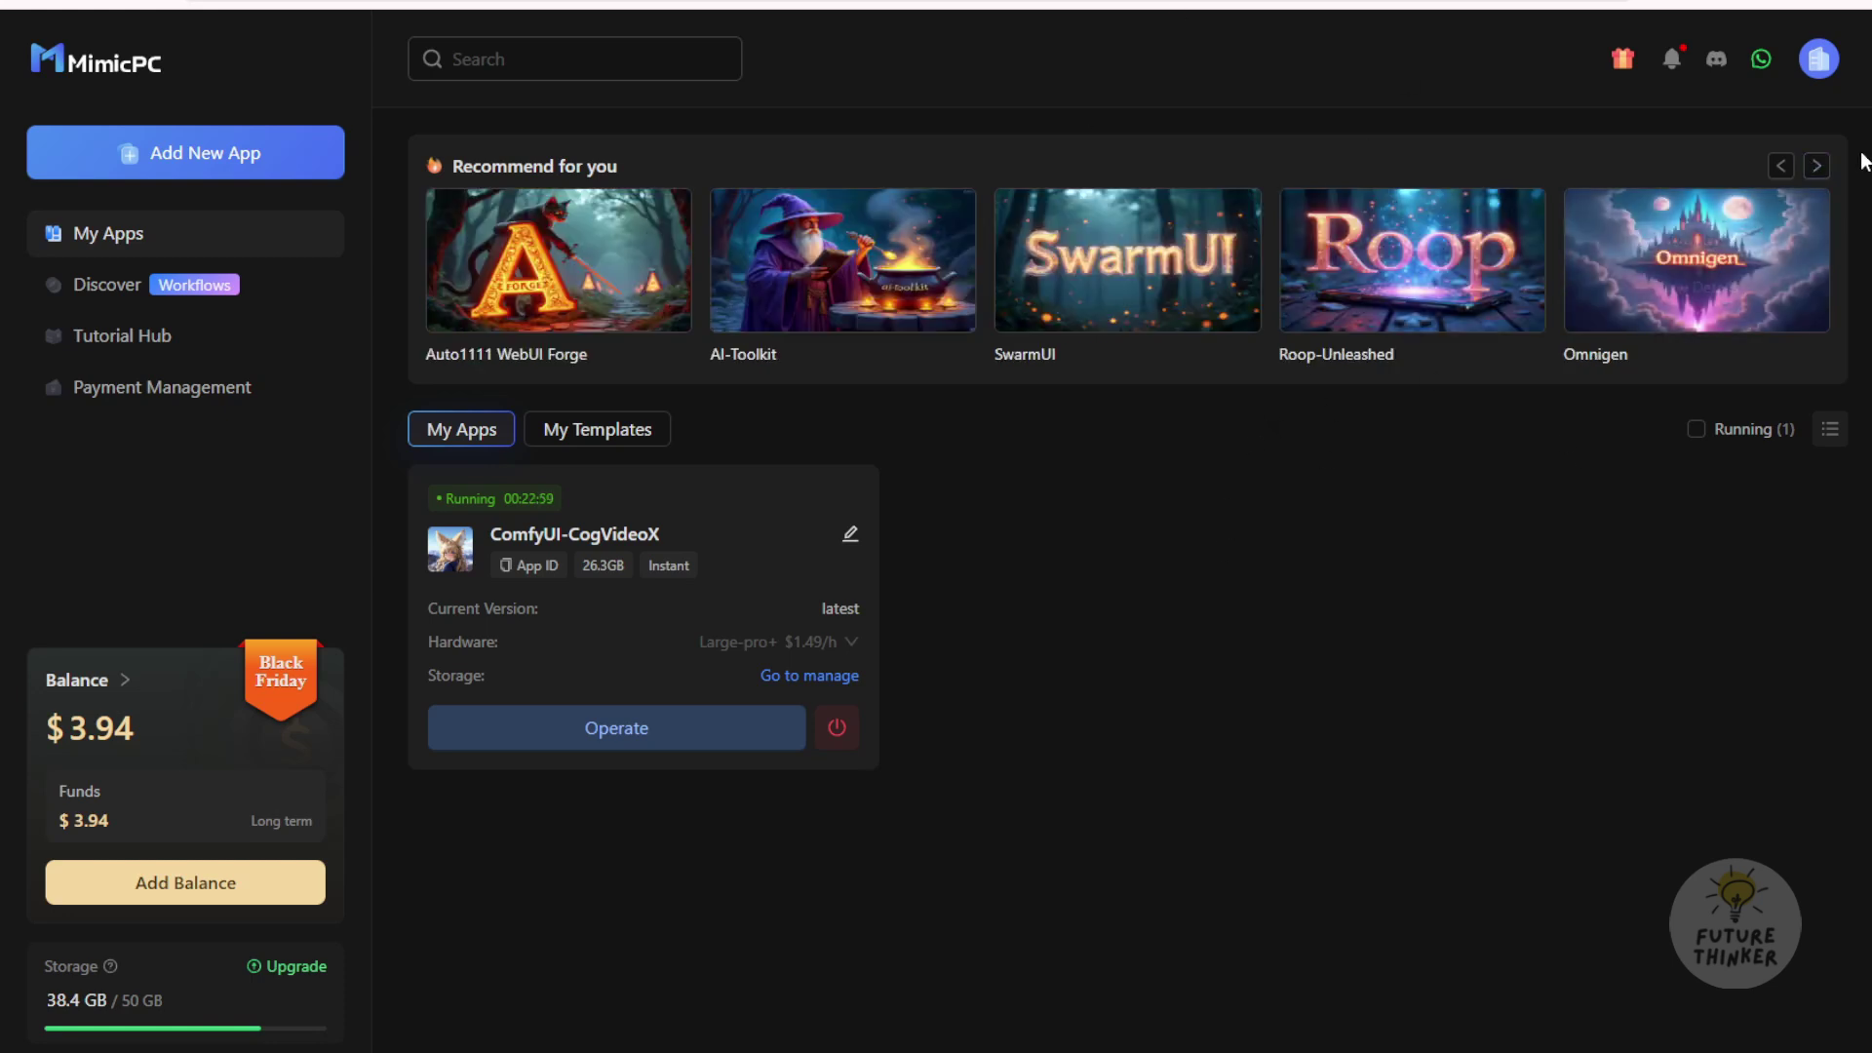
left_click(1816, 167)
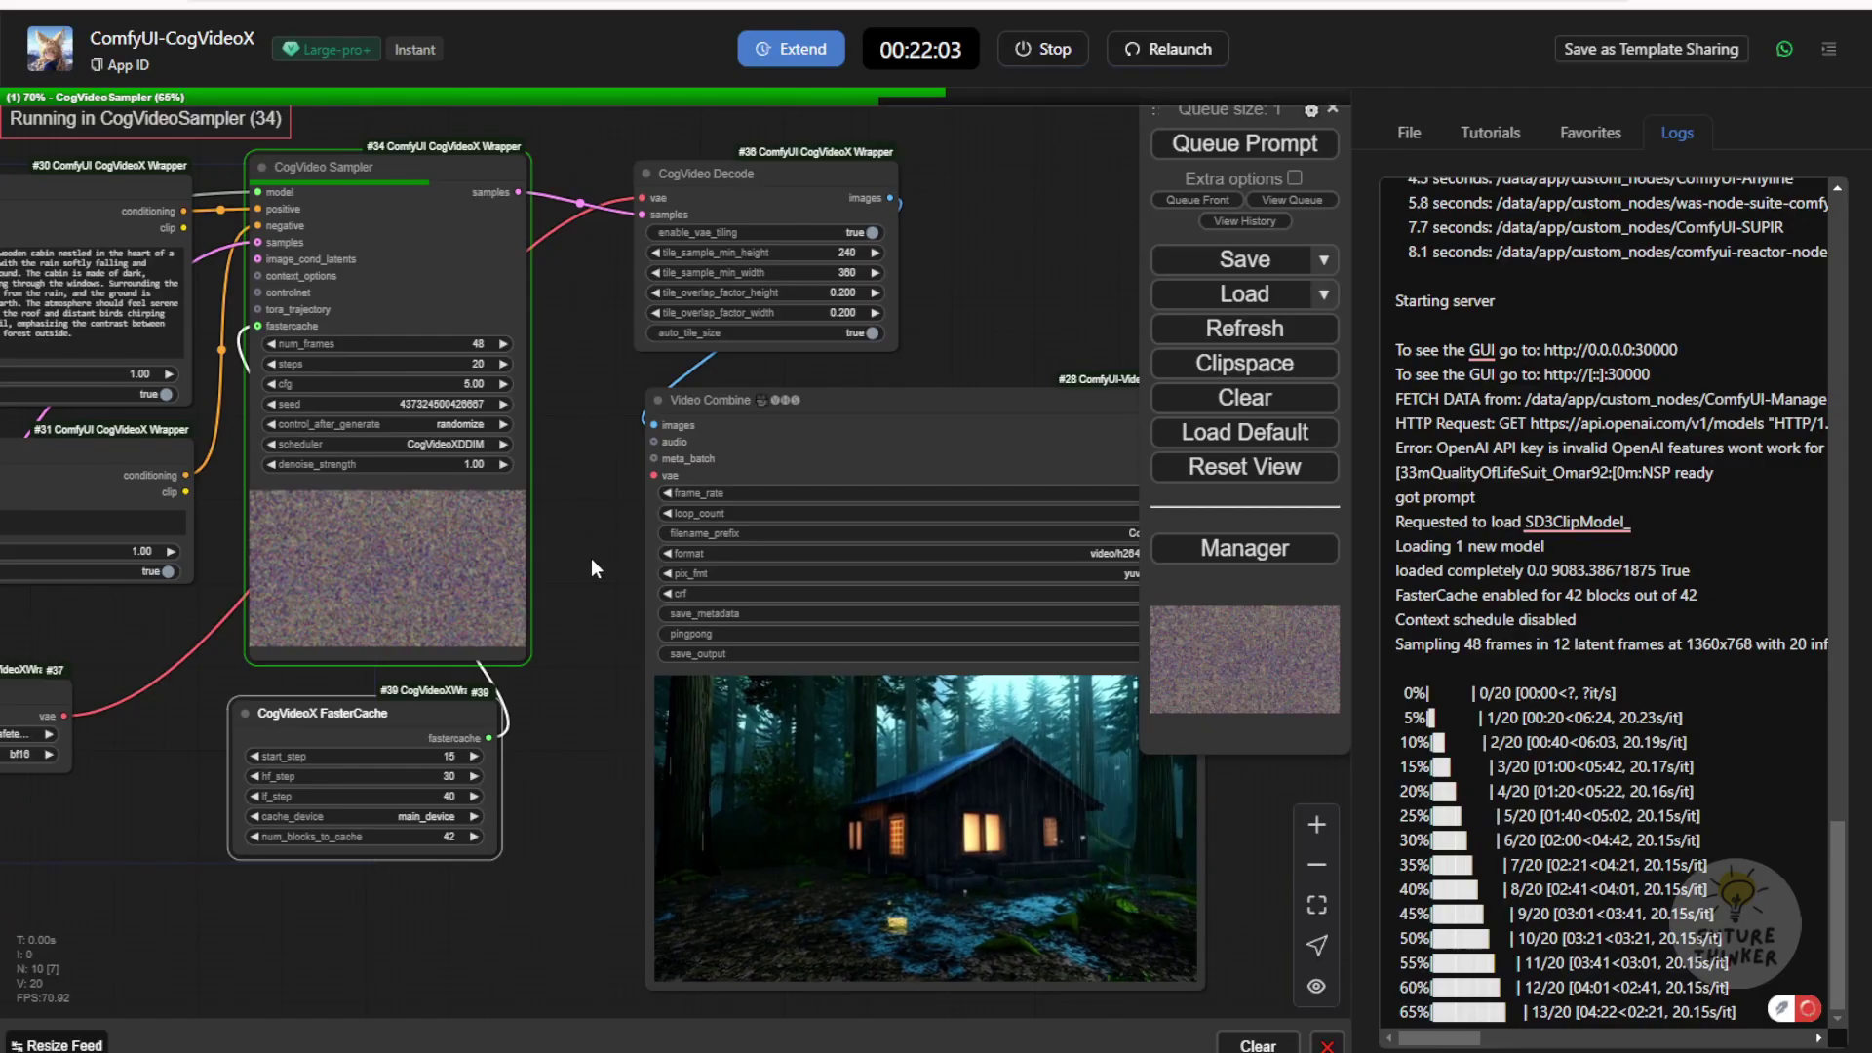
- Switch to the running ComfyUI-CogVideoX app and examine the workflow's model, text encoding, latent and FasterCache nodes
left_click_drag(597, 585, 968, 589)
left_click_drag(335, 829, 630, 947)
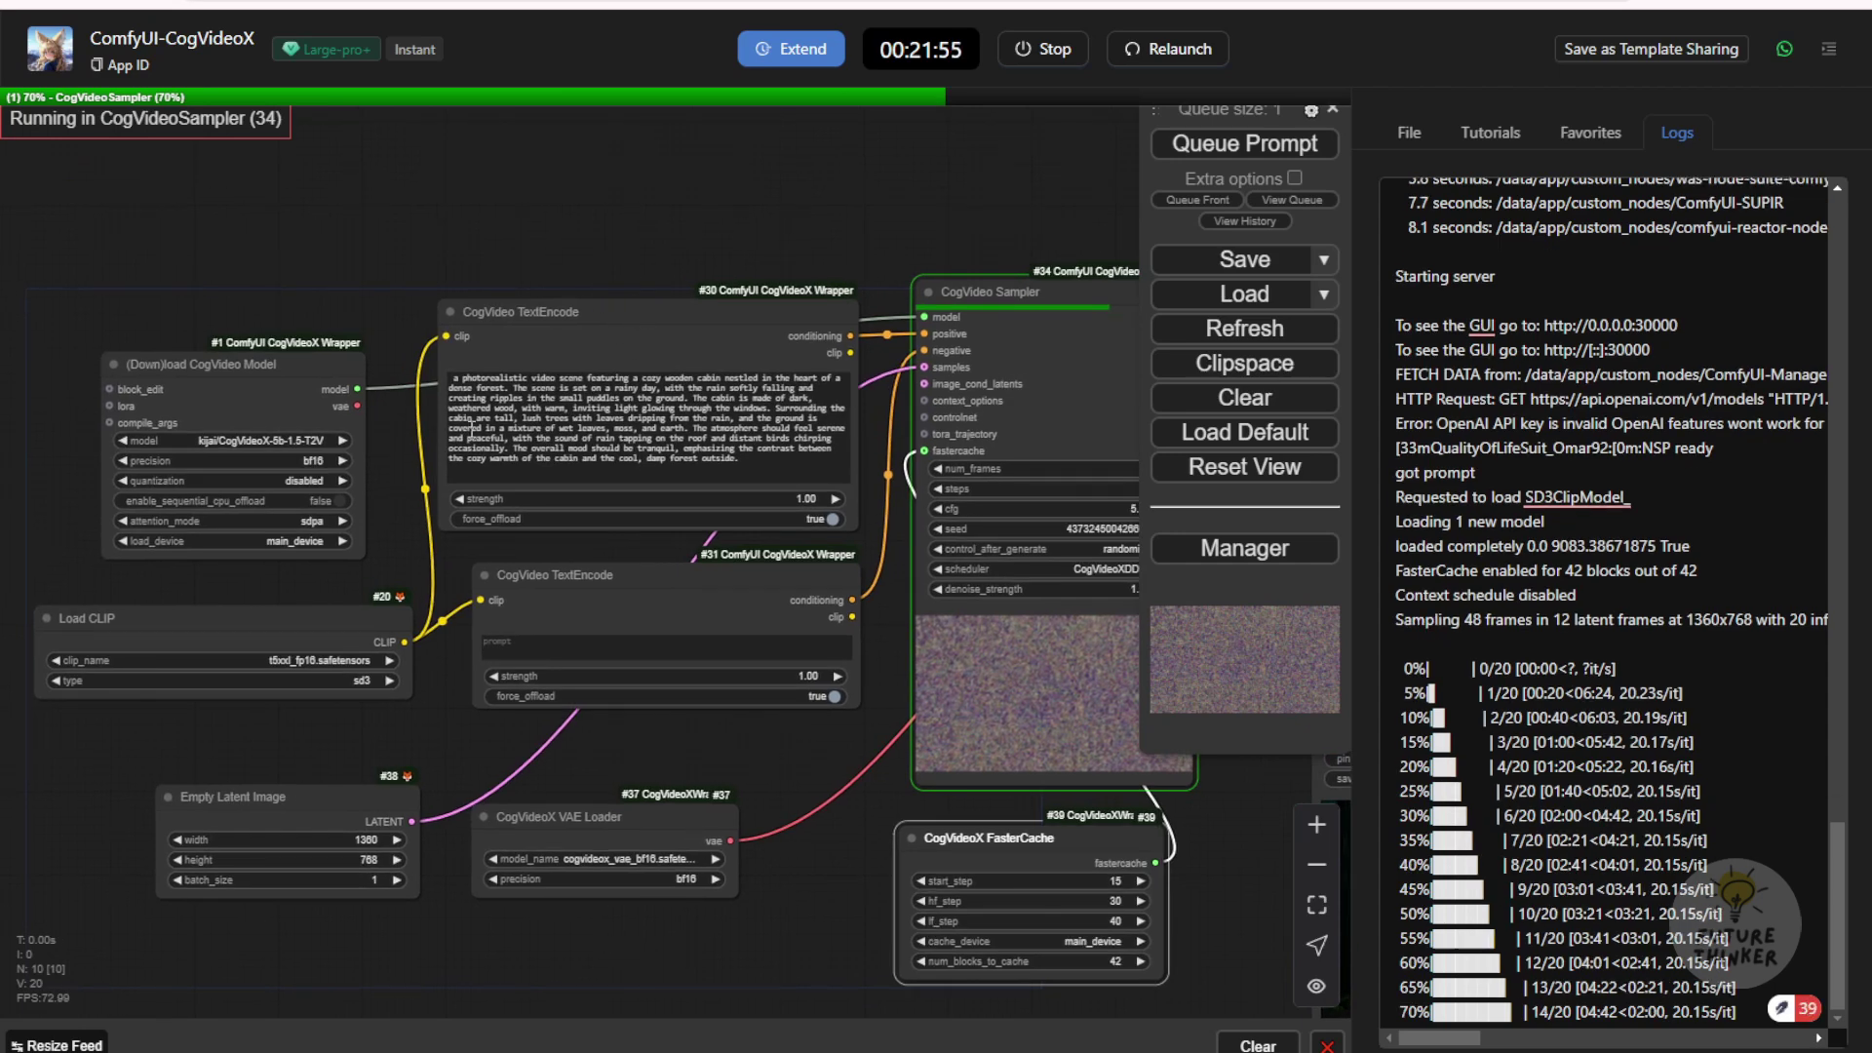
scroll(519, 432, "up", 4)
scroll(519, 432, "up", 9)
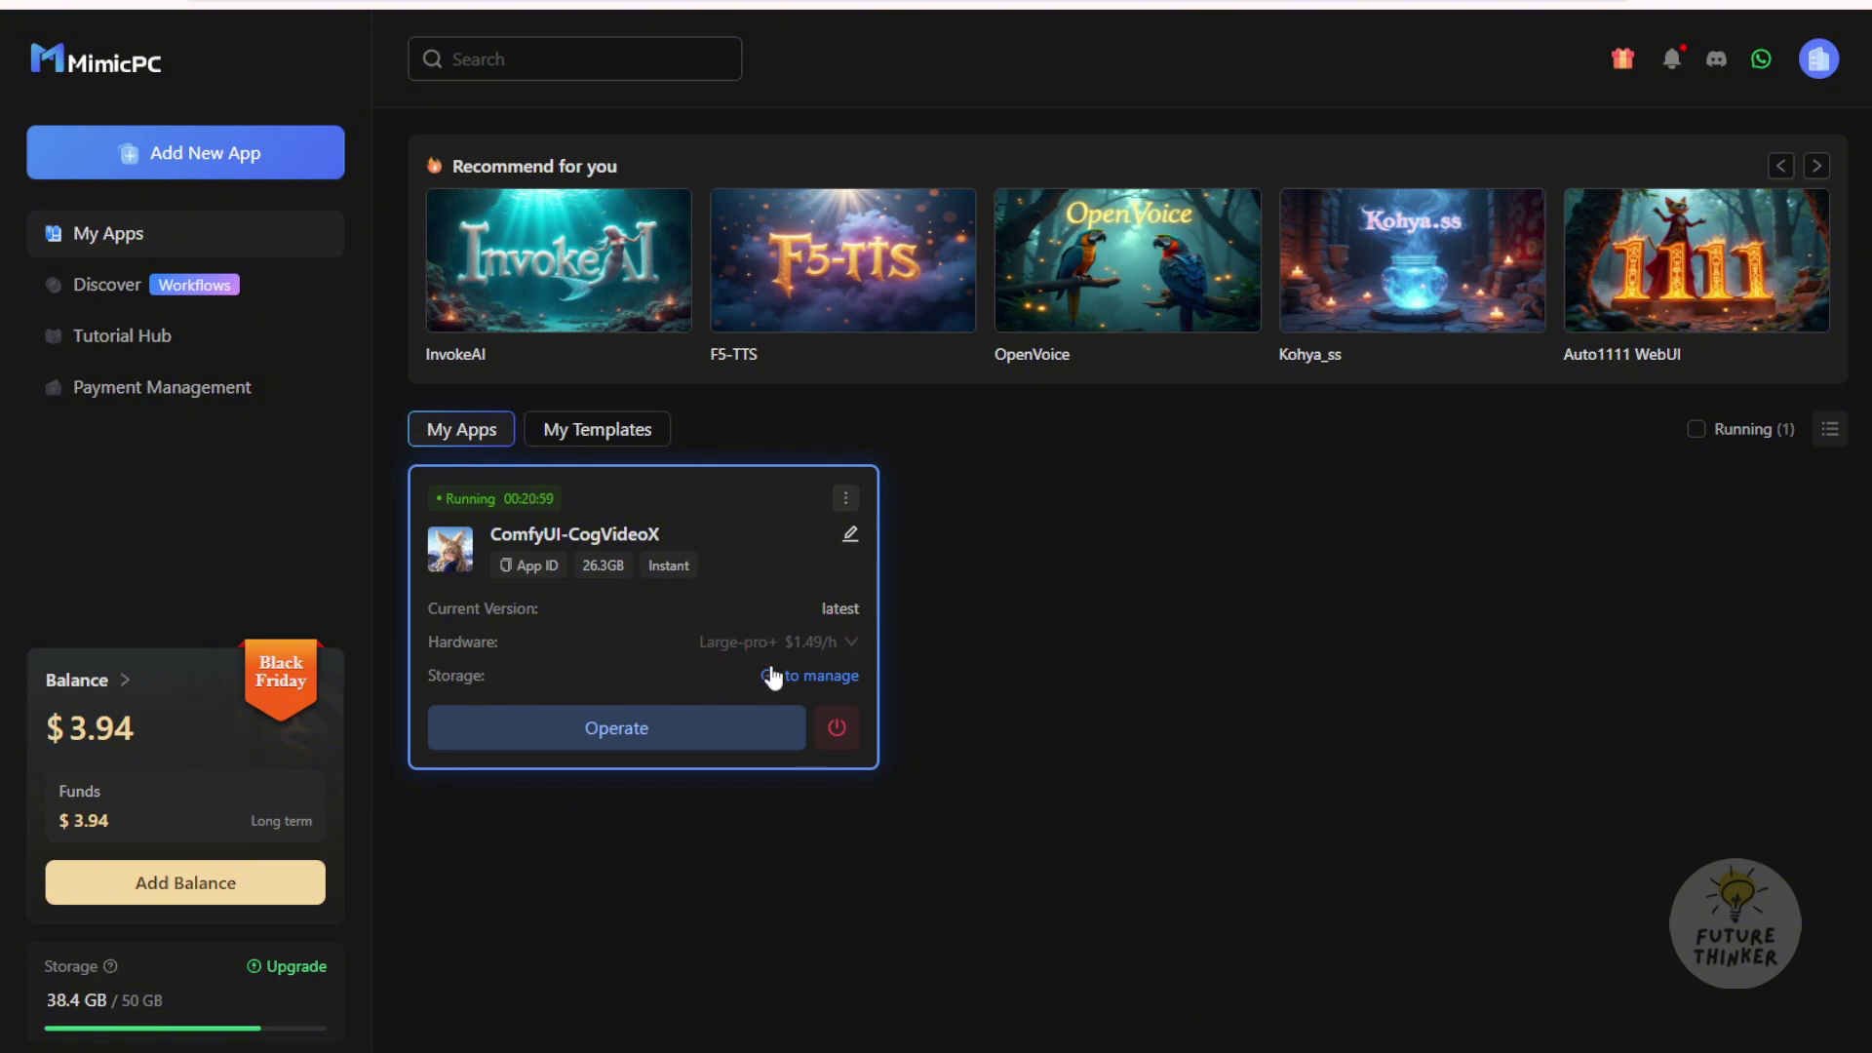
- Return to the ComfyUI-CogVideoX workflow and examine the CogVideo Sampler settings and the Empty Latent Image dimensions
key("ctrl+Tab")
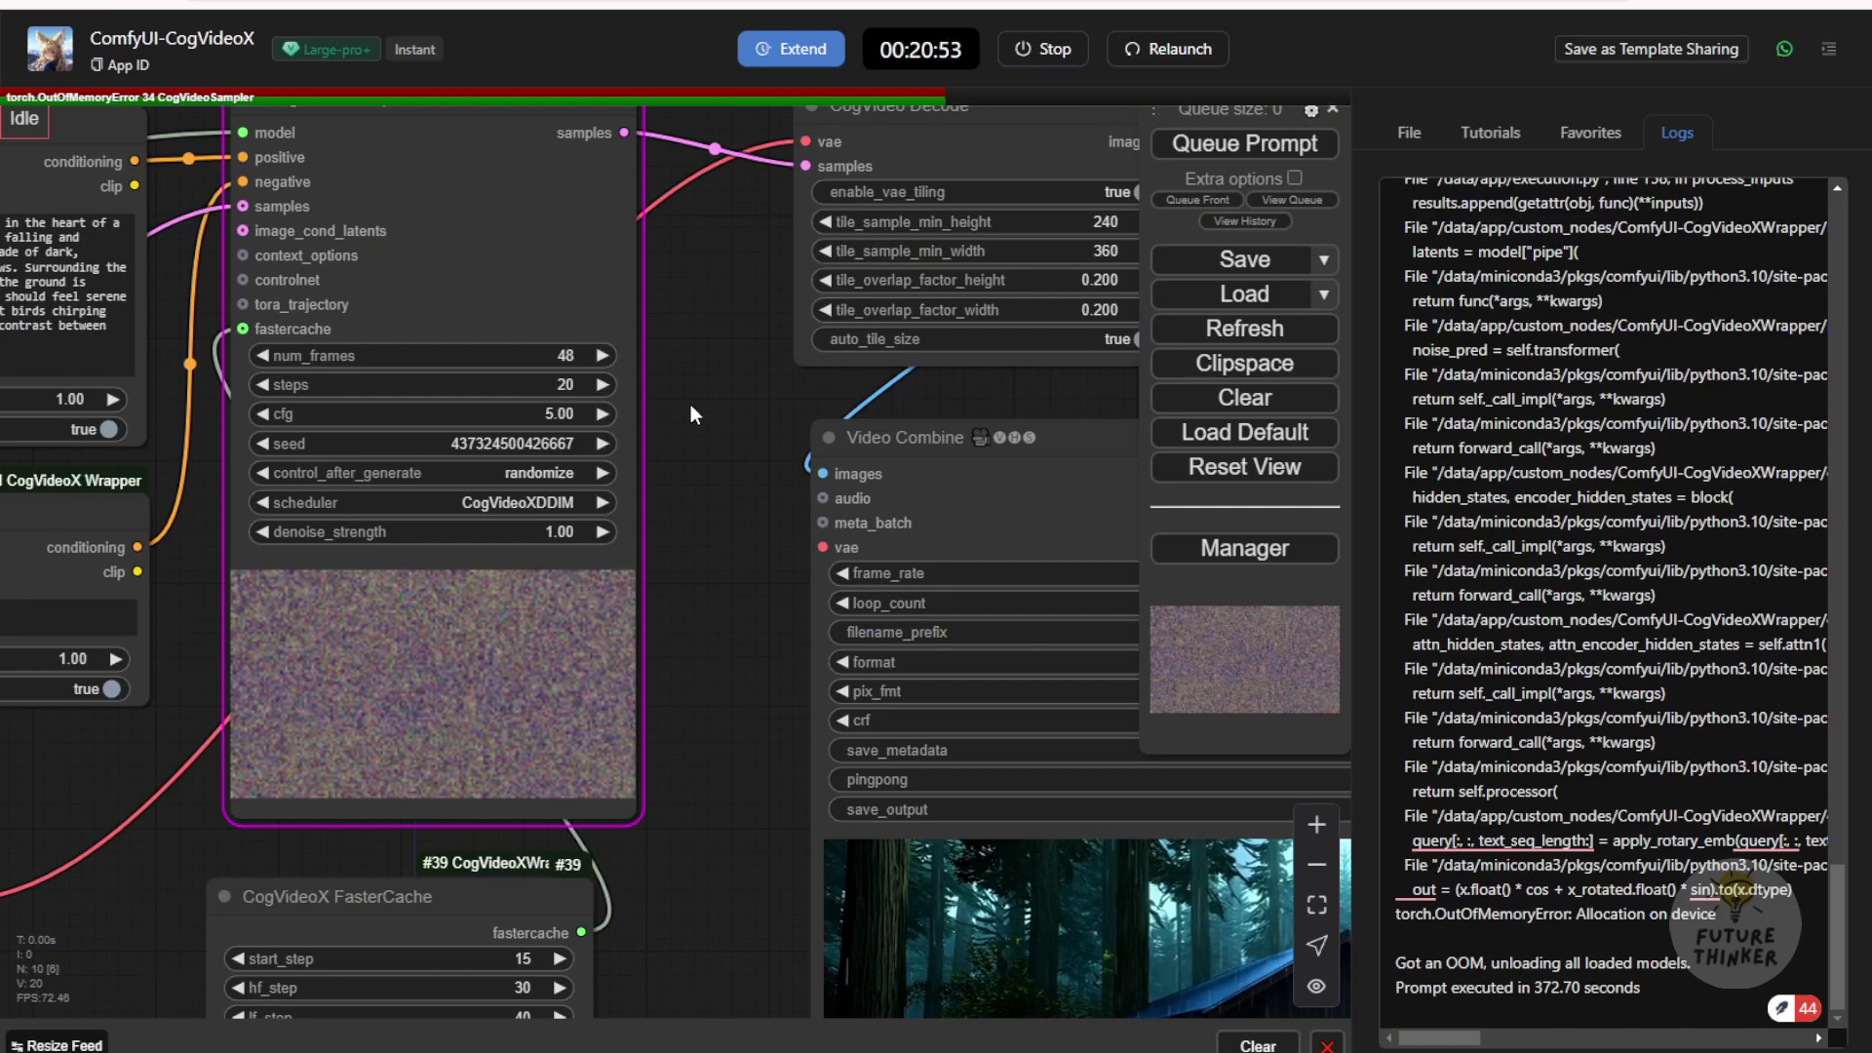
scroll(677, 396, "up", 3)
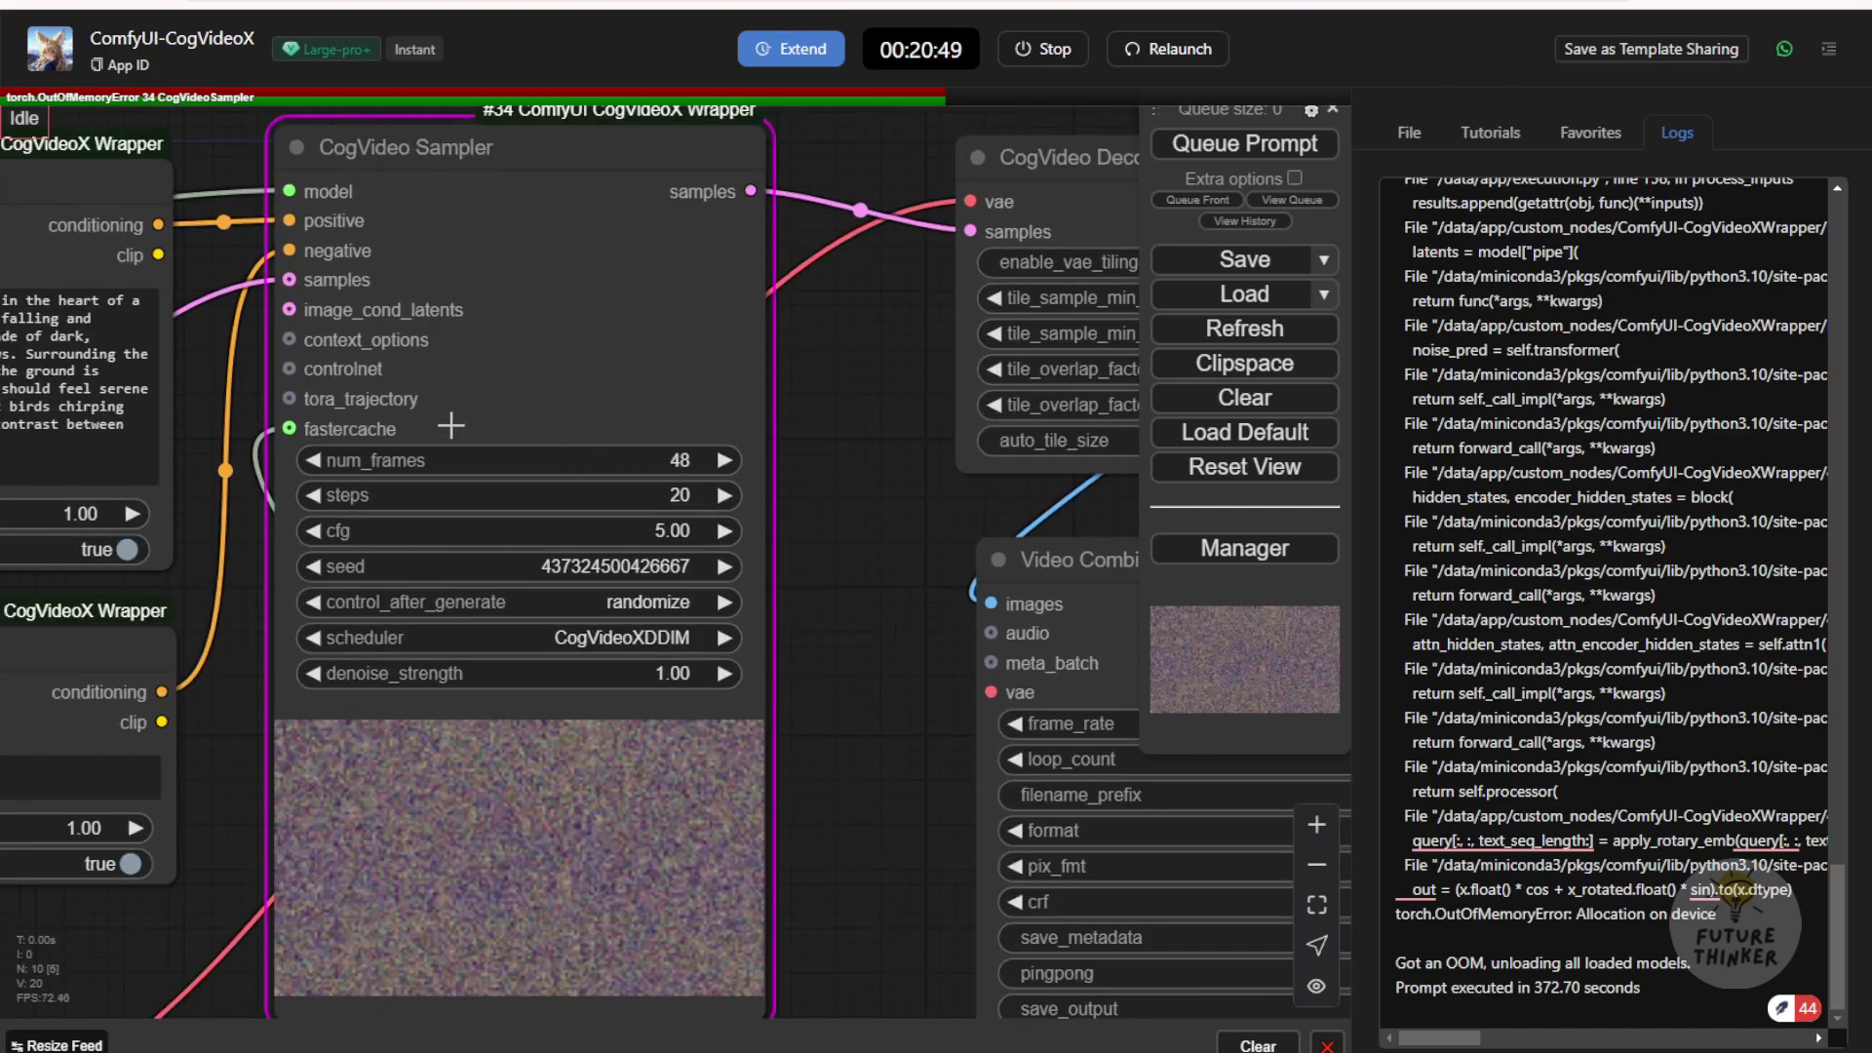
scroll(828, 392, "down", 3)
left_click_drag(828, 392, 1034, 19)
left_click_drag(74, 492, 638, 581)
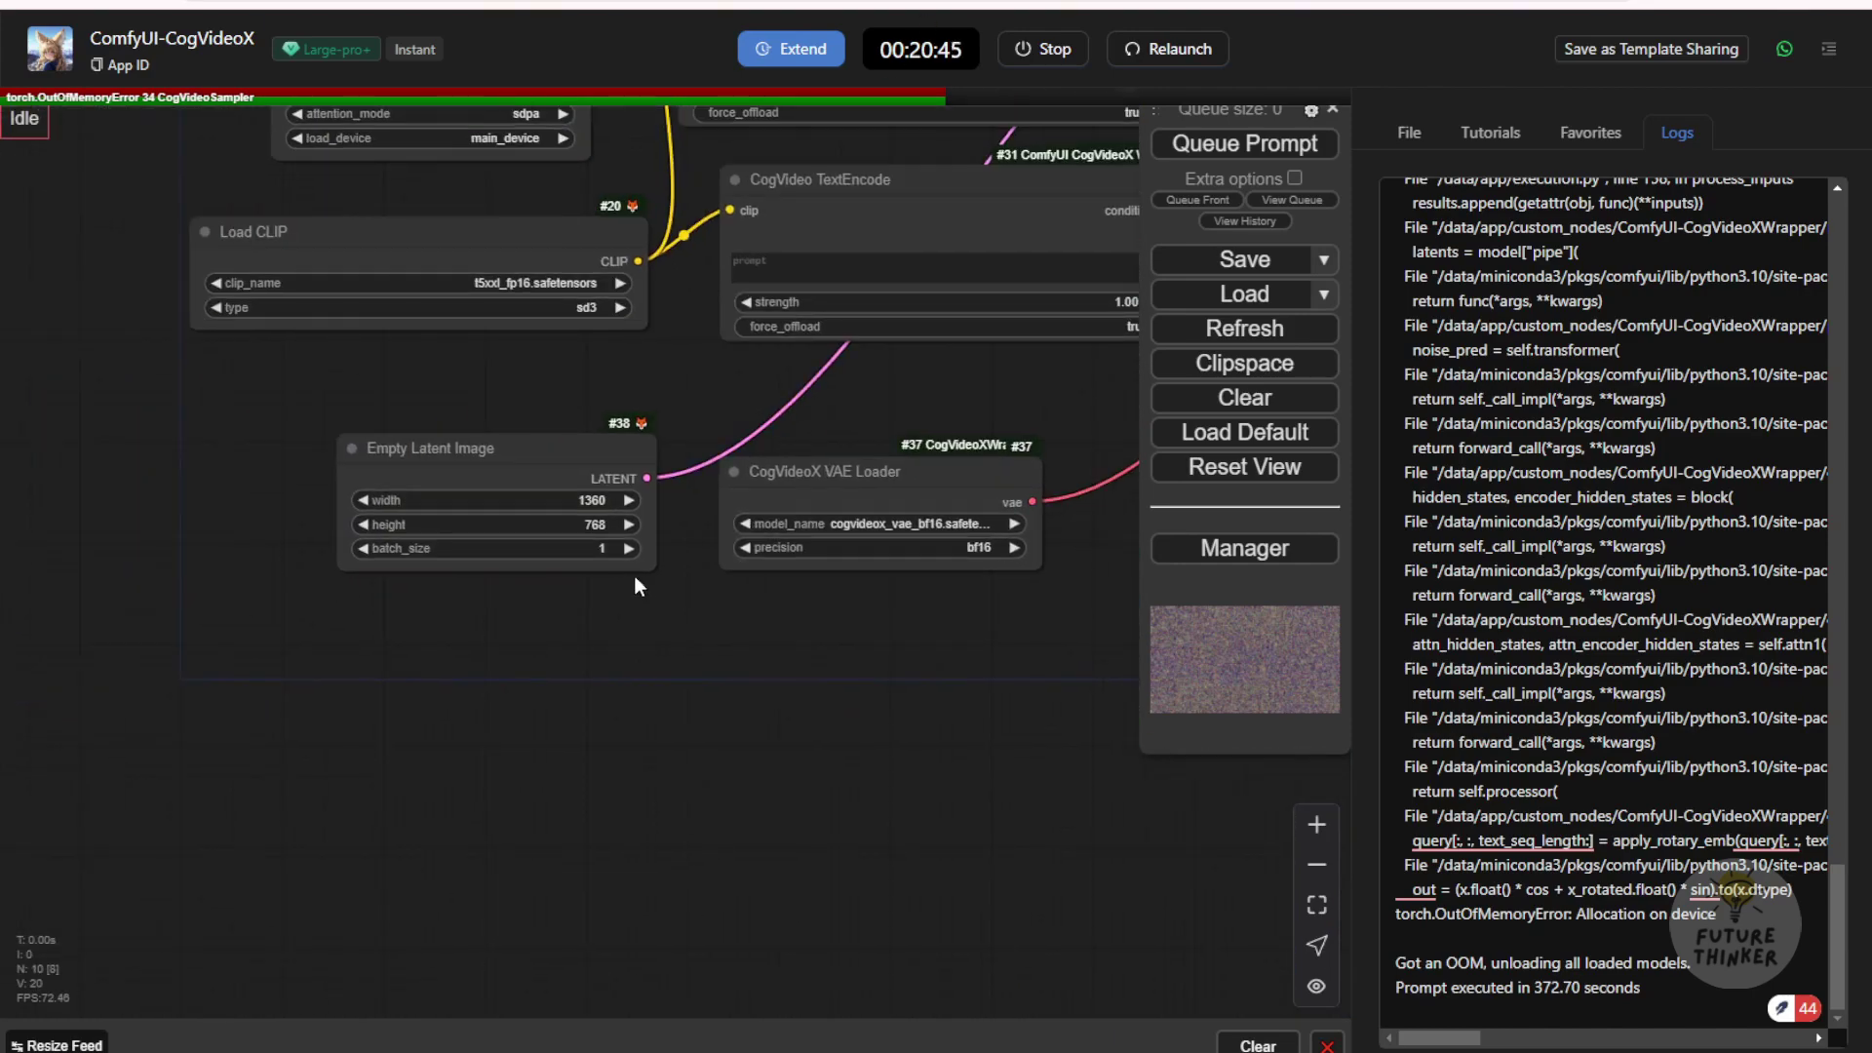
scroll(571, 522, "up", 5)
scroll(429, 555, "up", 1)
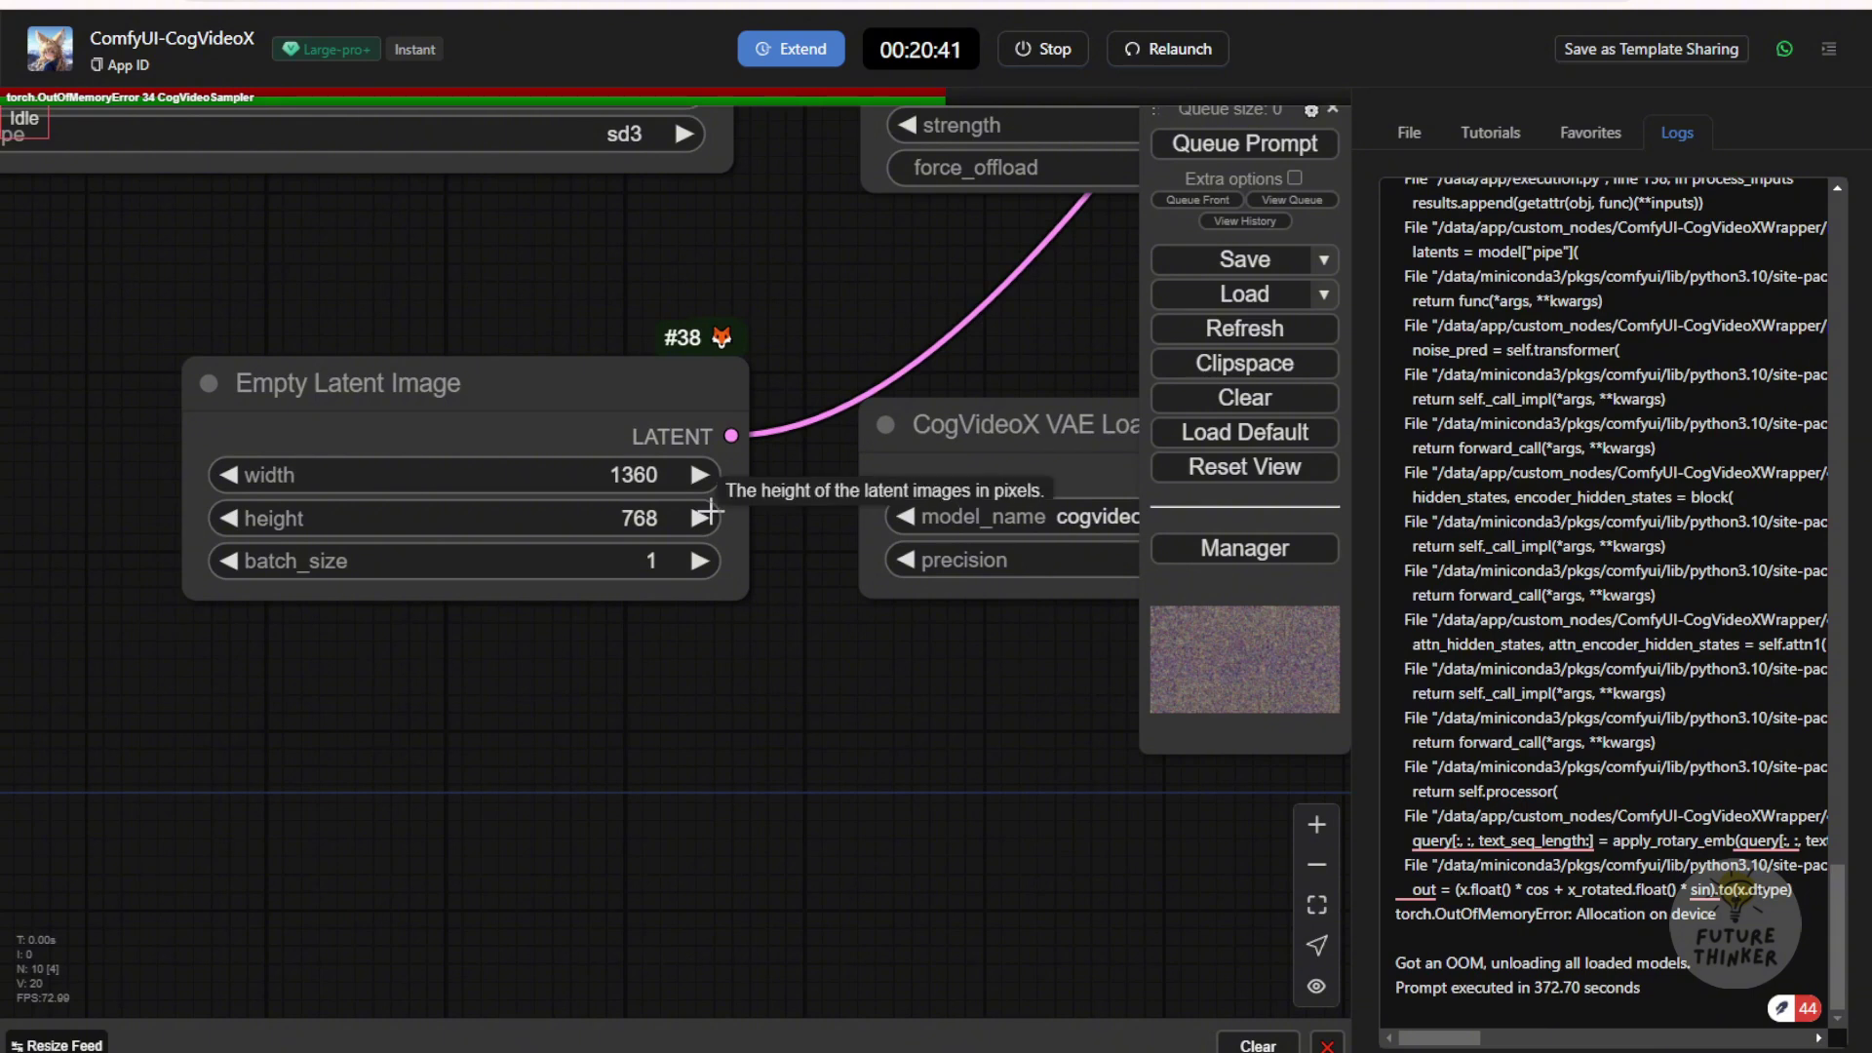
scroll(647, 661, "down", 1)
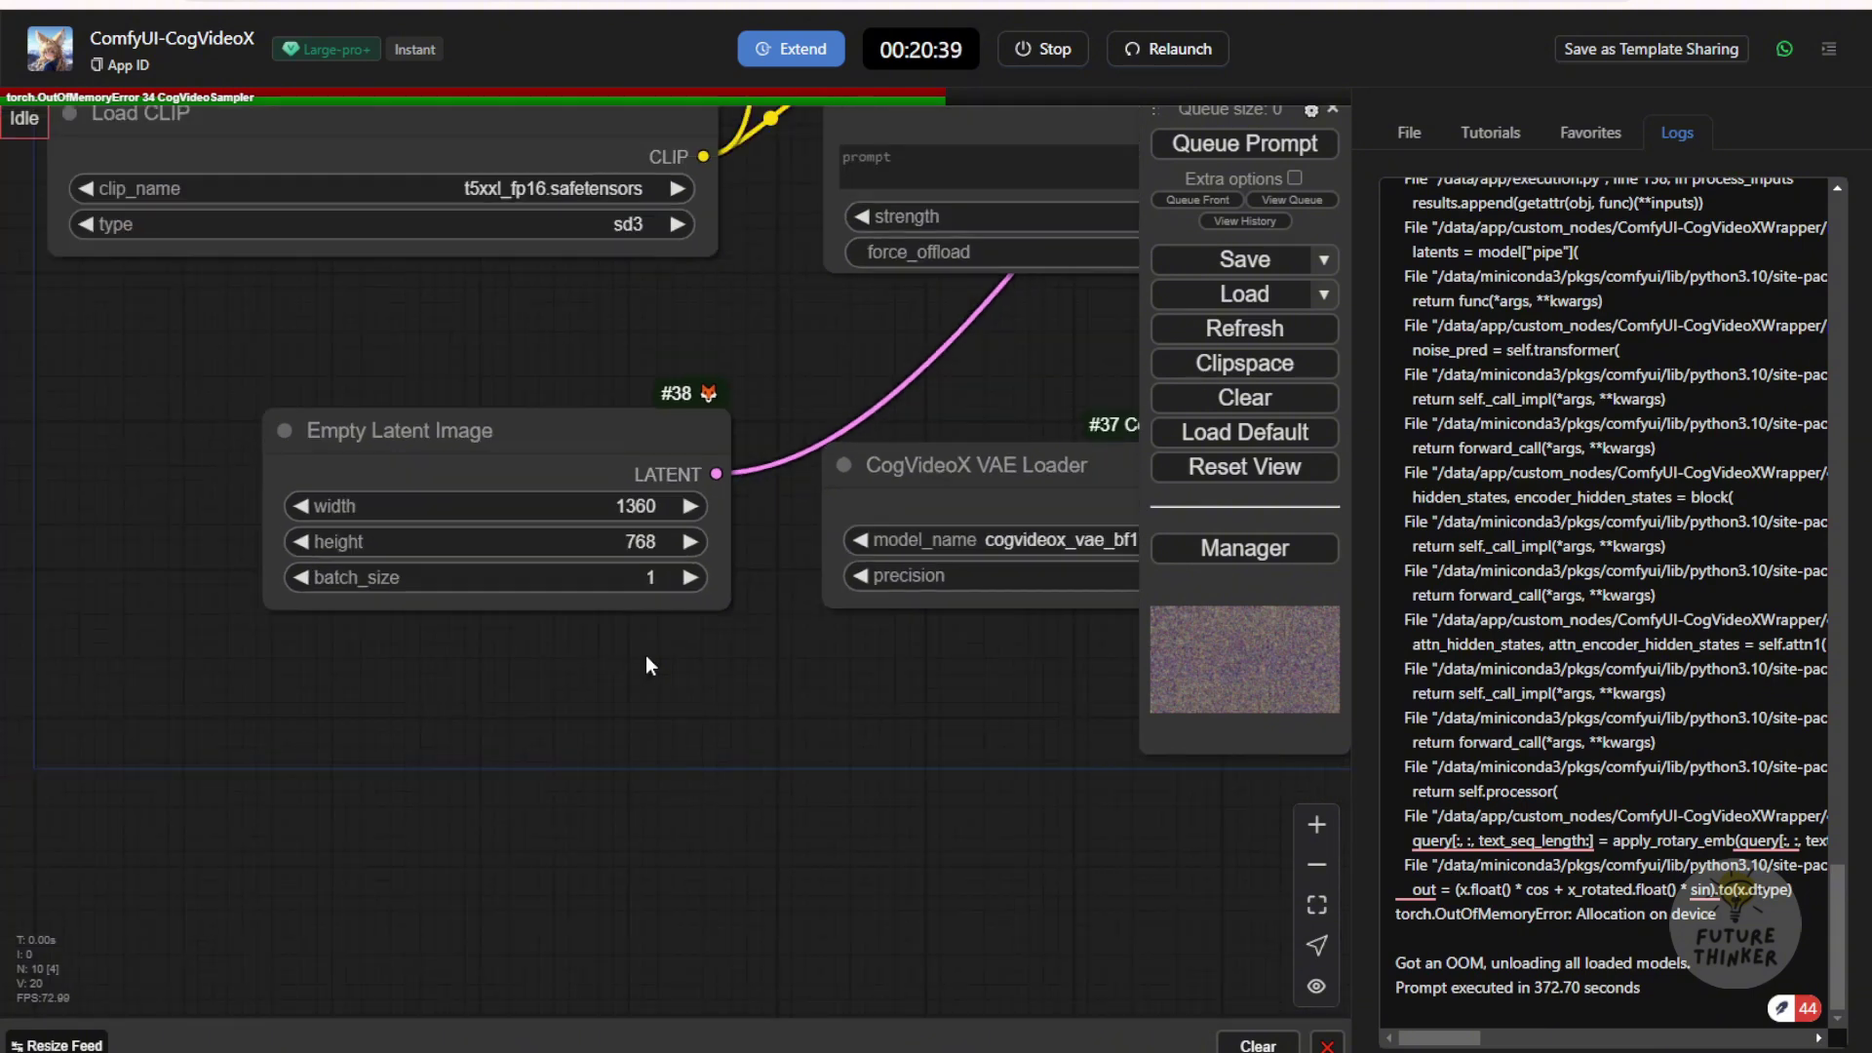
scroll(652, 640, "down", 4)
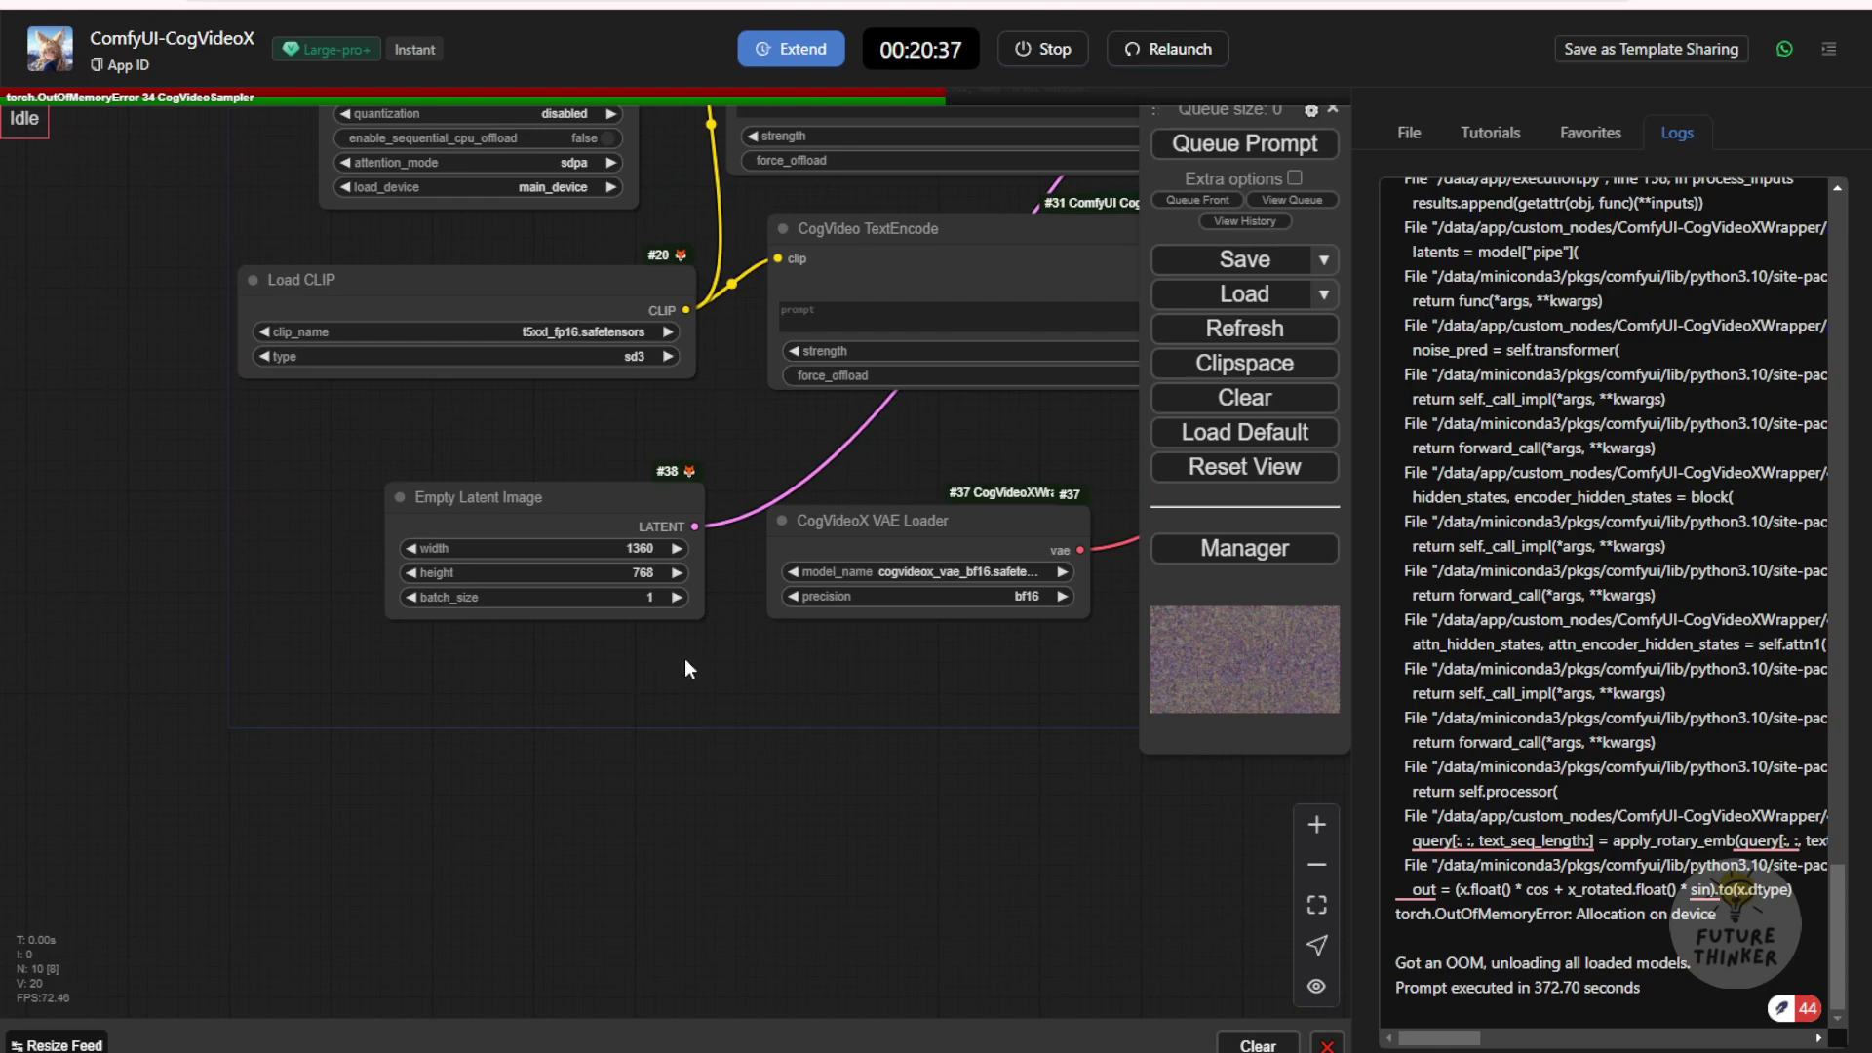
- Set the CogVideo Sampler's num_frames to 32 and queue the prompt
left_click_drag(875, 704, 24, 858)
left_click_drag(617, 649, 211, 559)
scroll(909, 599, "up", 2)
scroll(910, 599, "up", 1)
left_click_drag(897, 605, 1063, 588)
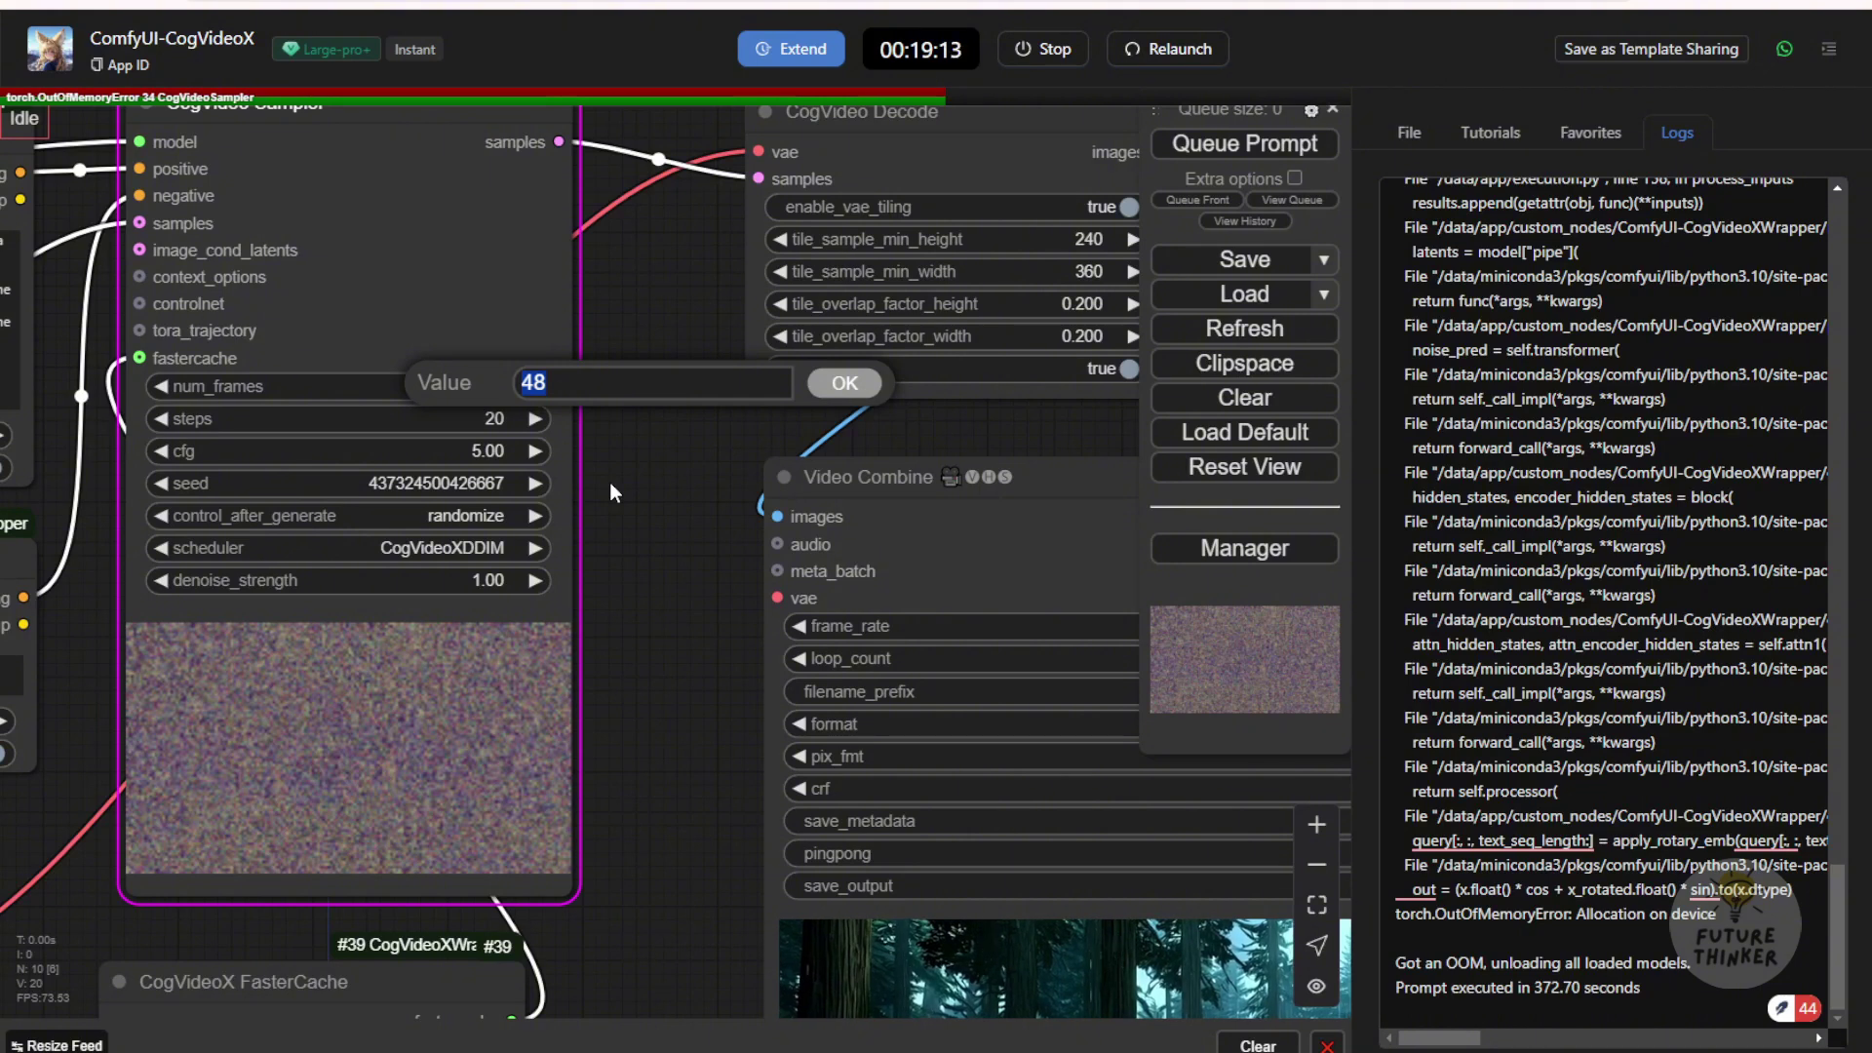
type("32")
key("Return")
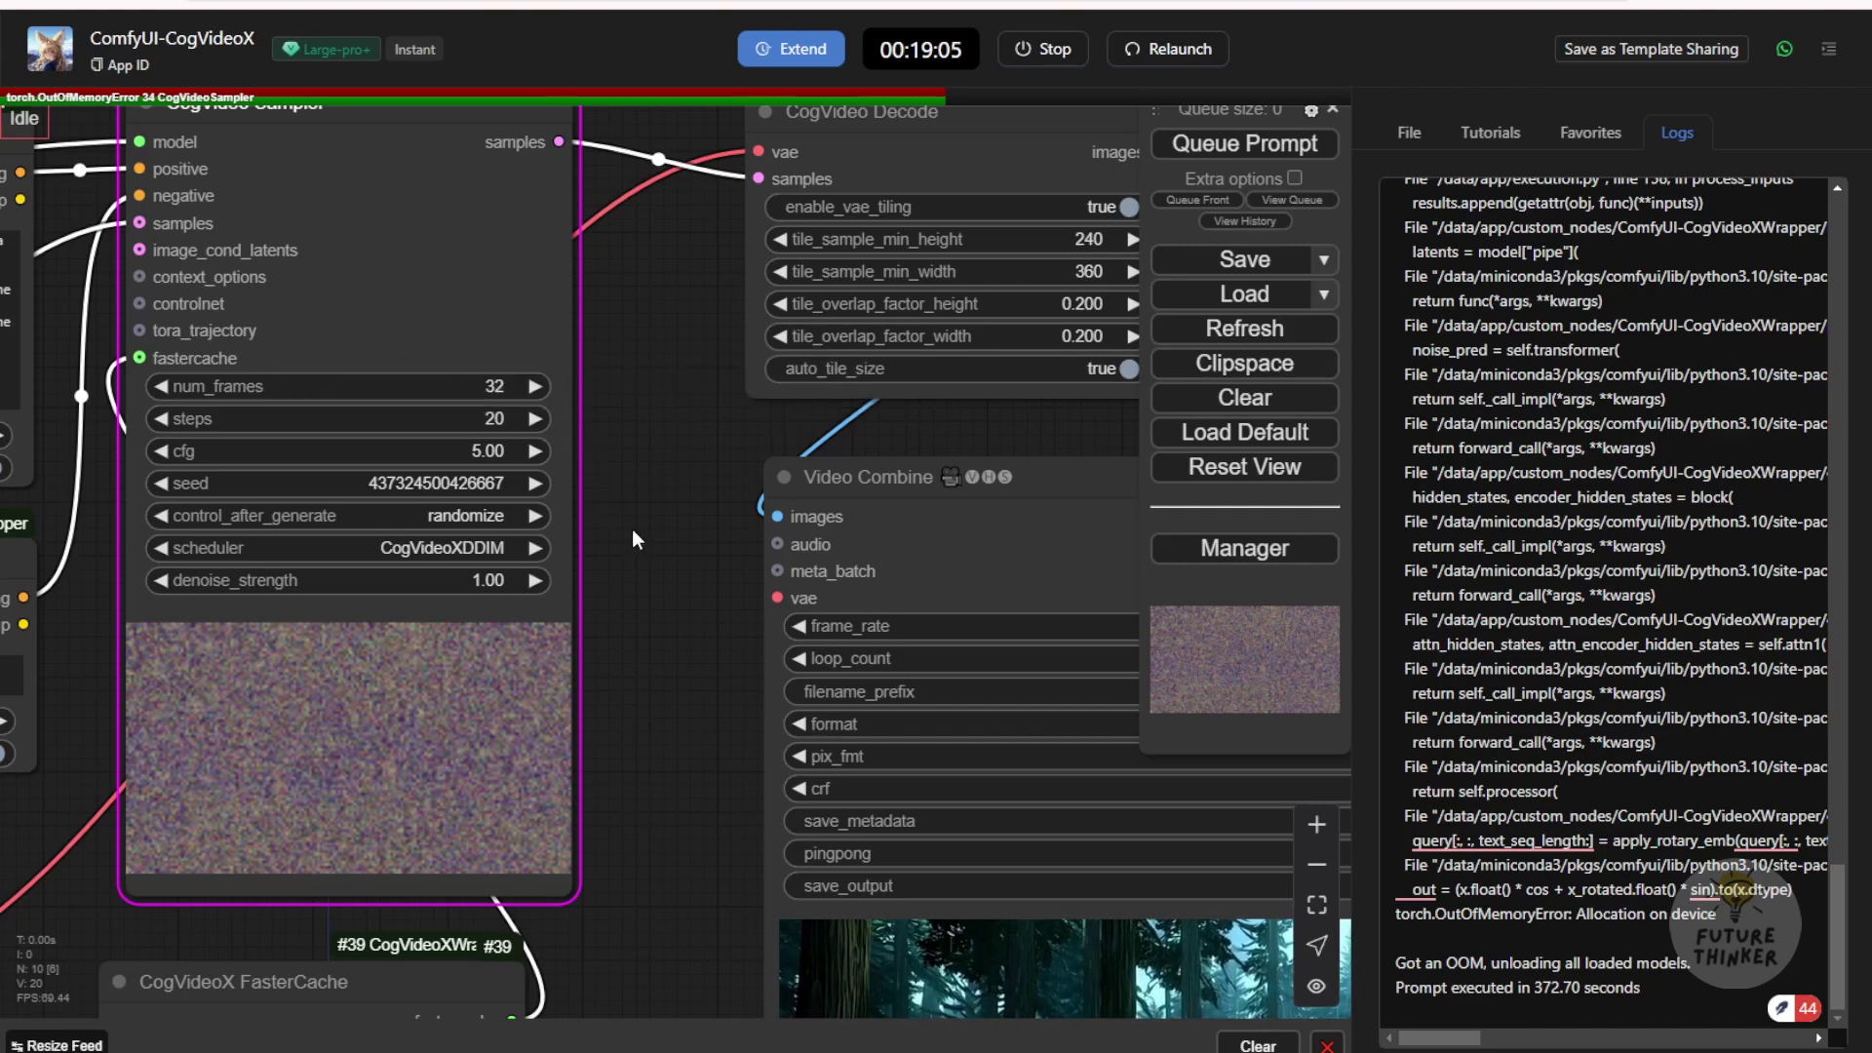
left_click(1238, 146)
- Play the generated cabin video from the Video Combine node in full screen, then leave full screen
scroll(653, 431, "down", 3)
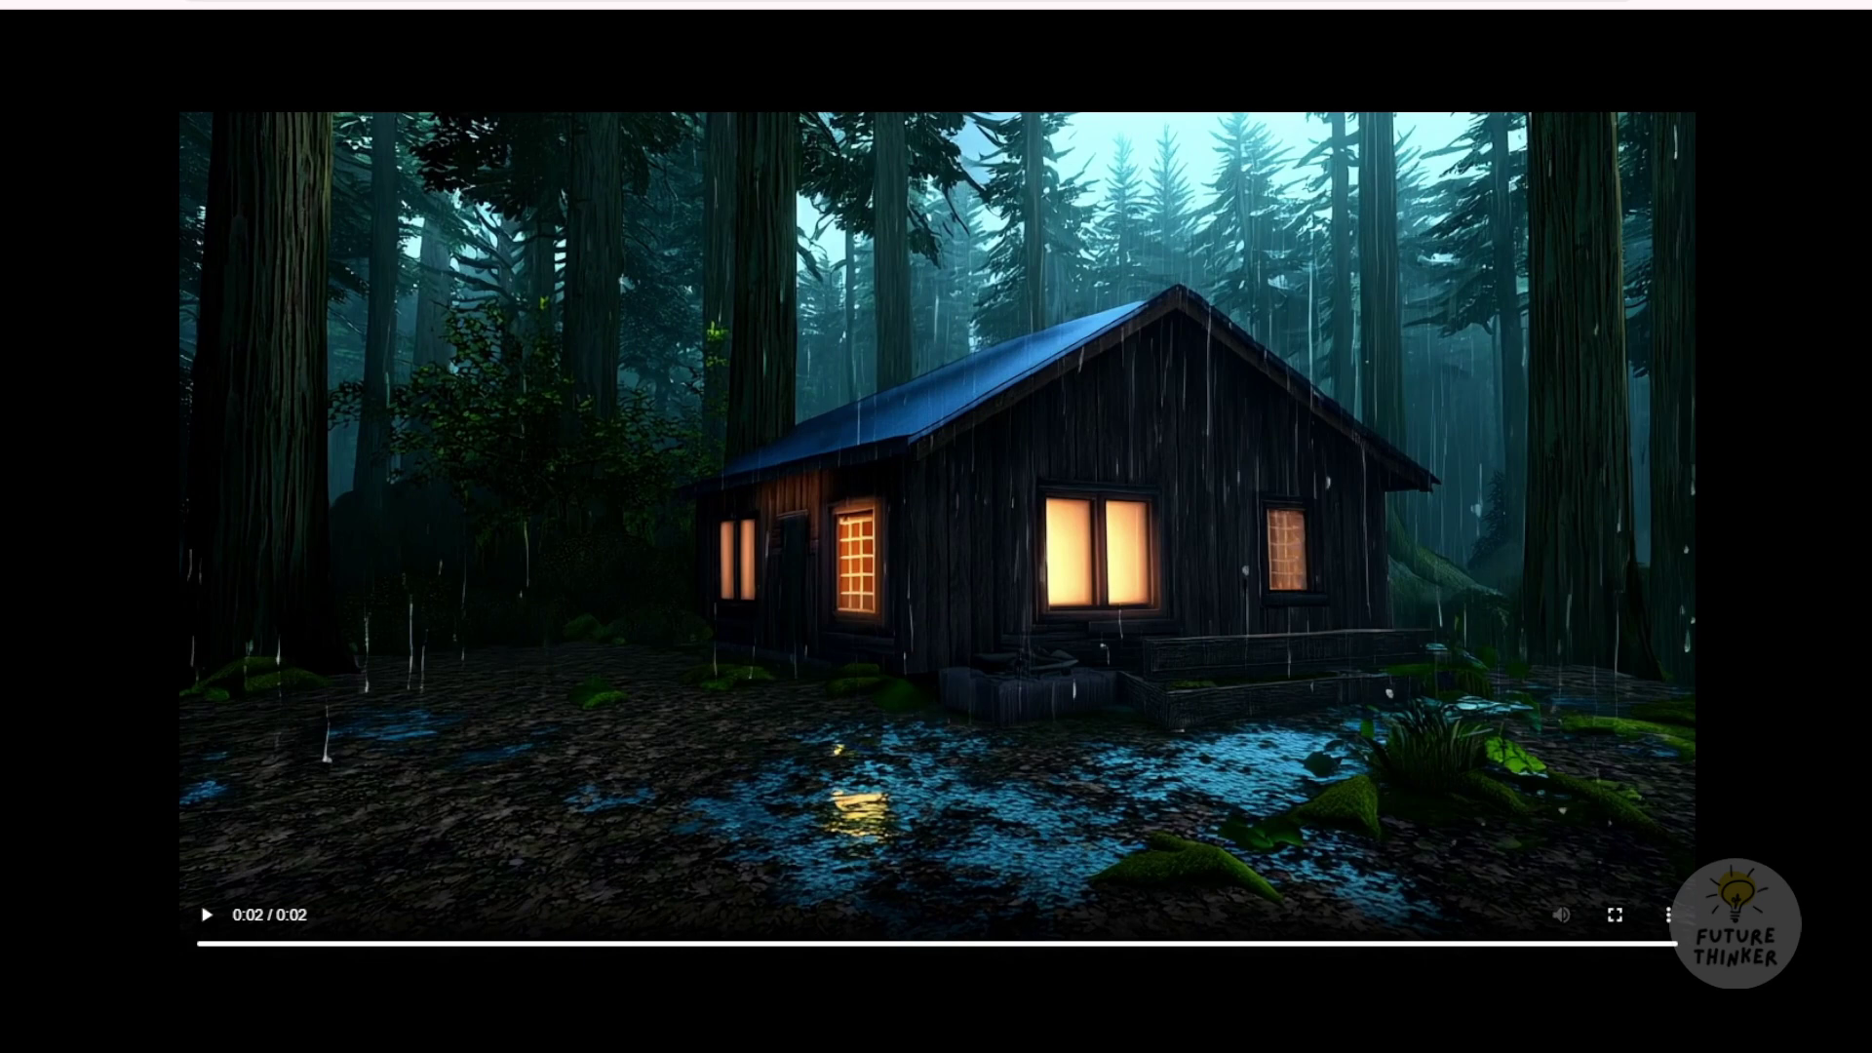
left_click(206, 915)
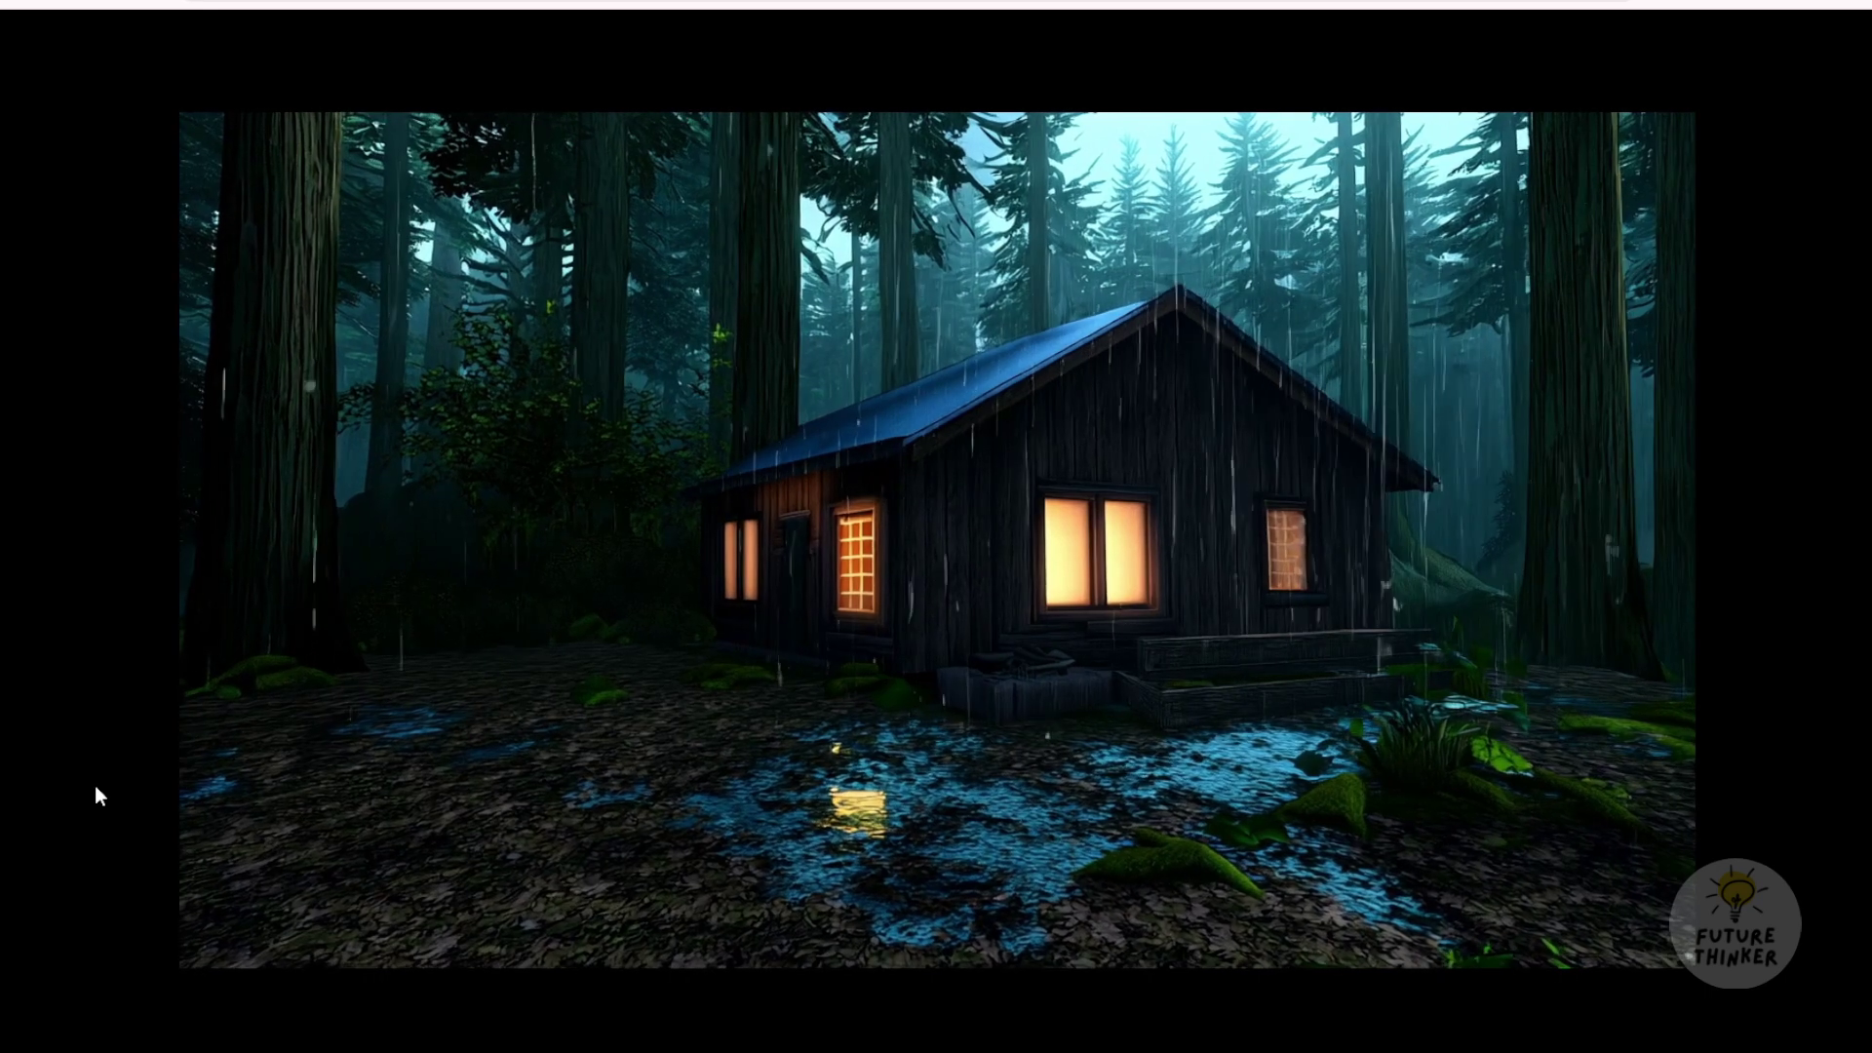
mouse_move(307, 497)
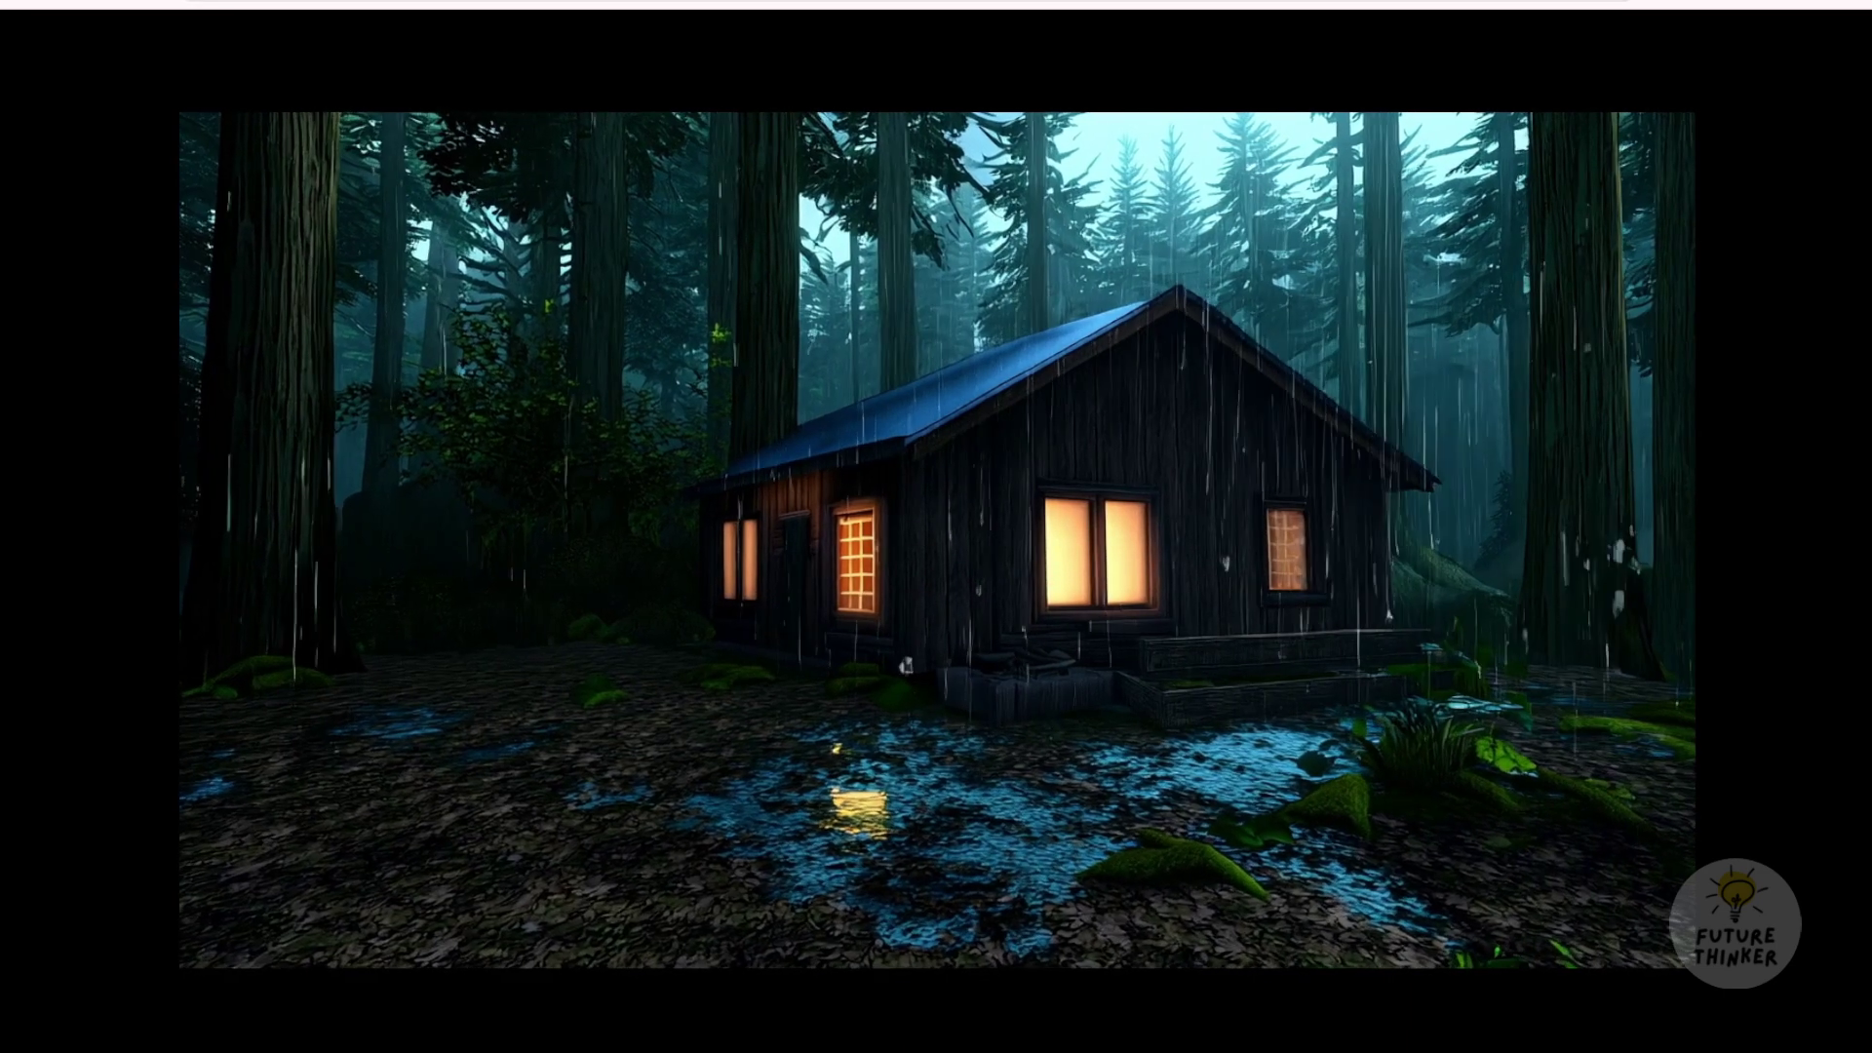
key("Escape")
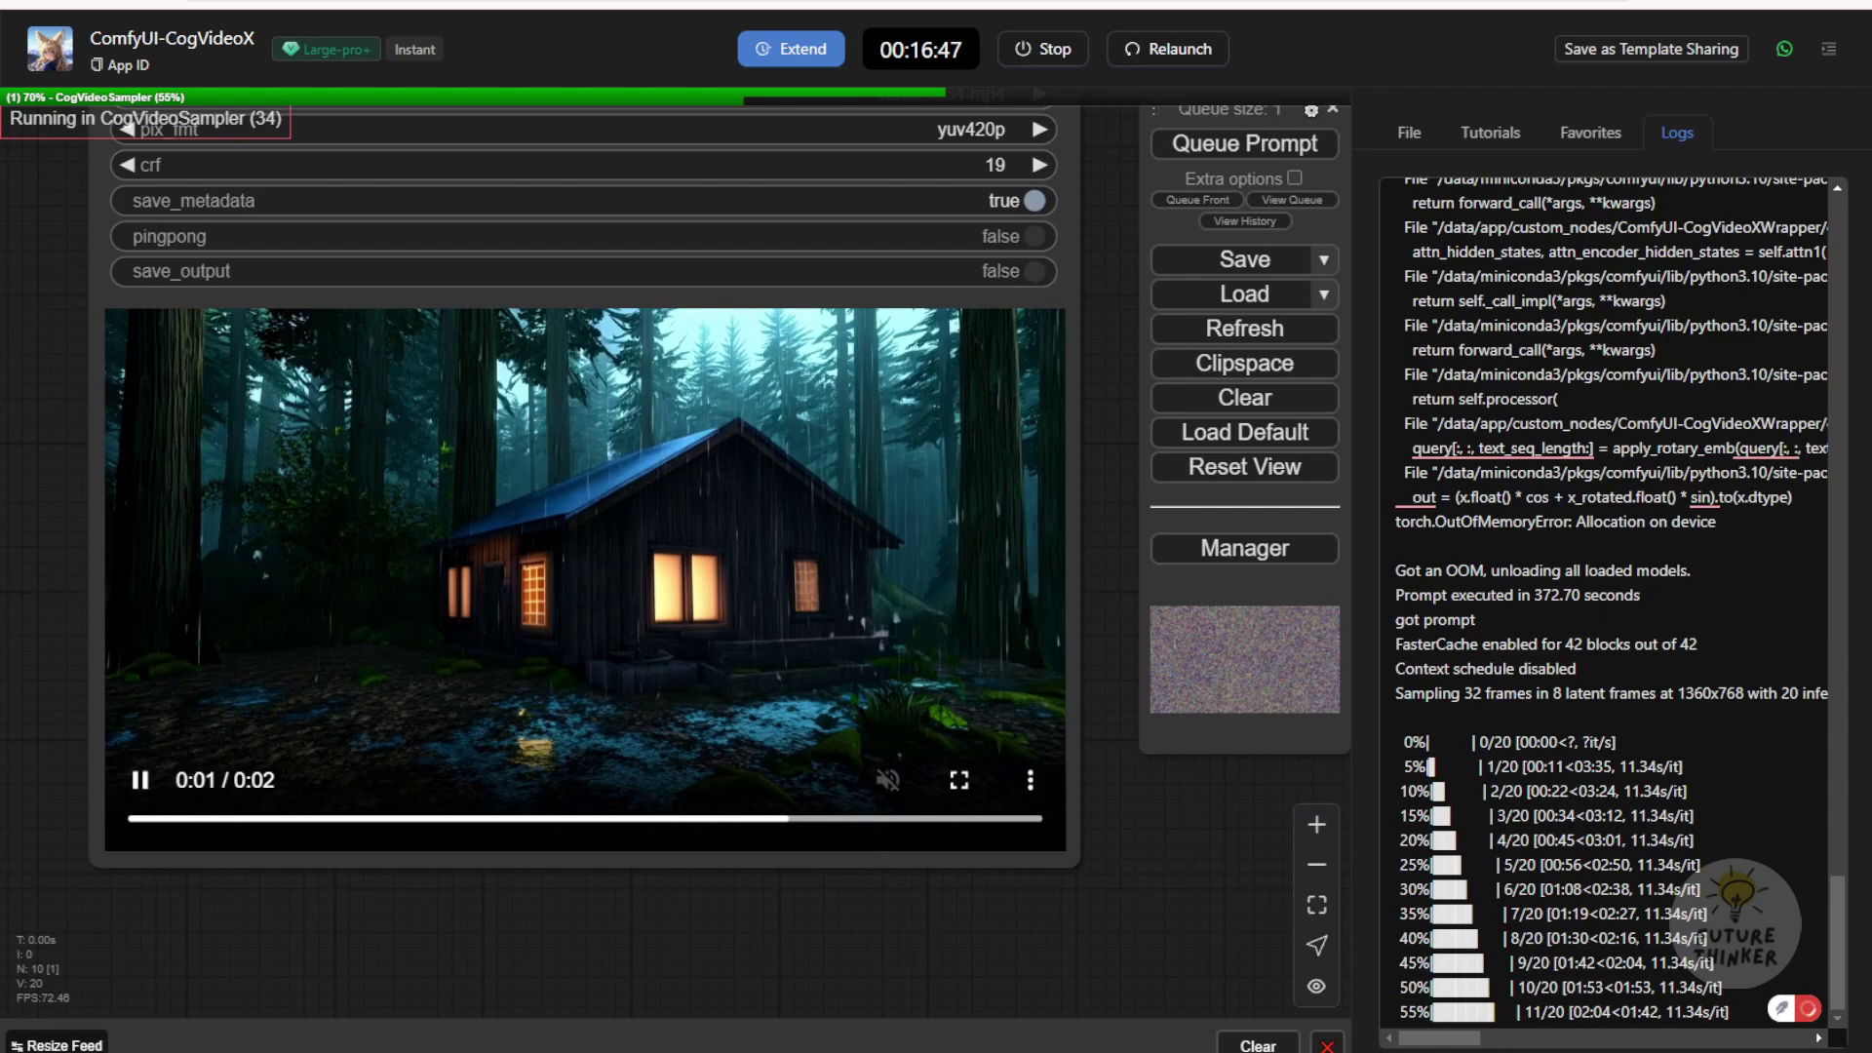
- Review the Video Combine, CogVideo Sampler and CogVideoX FasterCache settings while the generation runs
left_click_drag(72, 607, 259, 625)
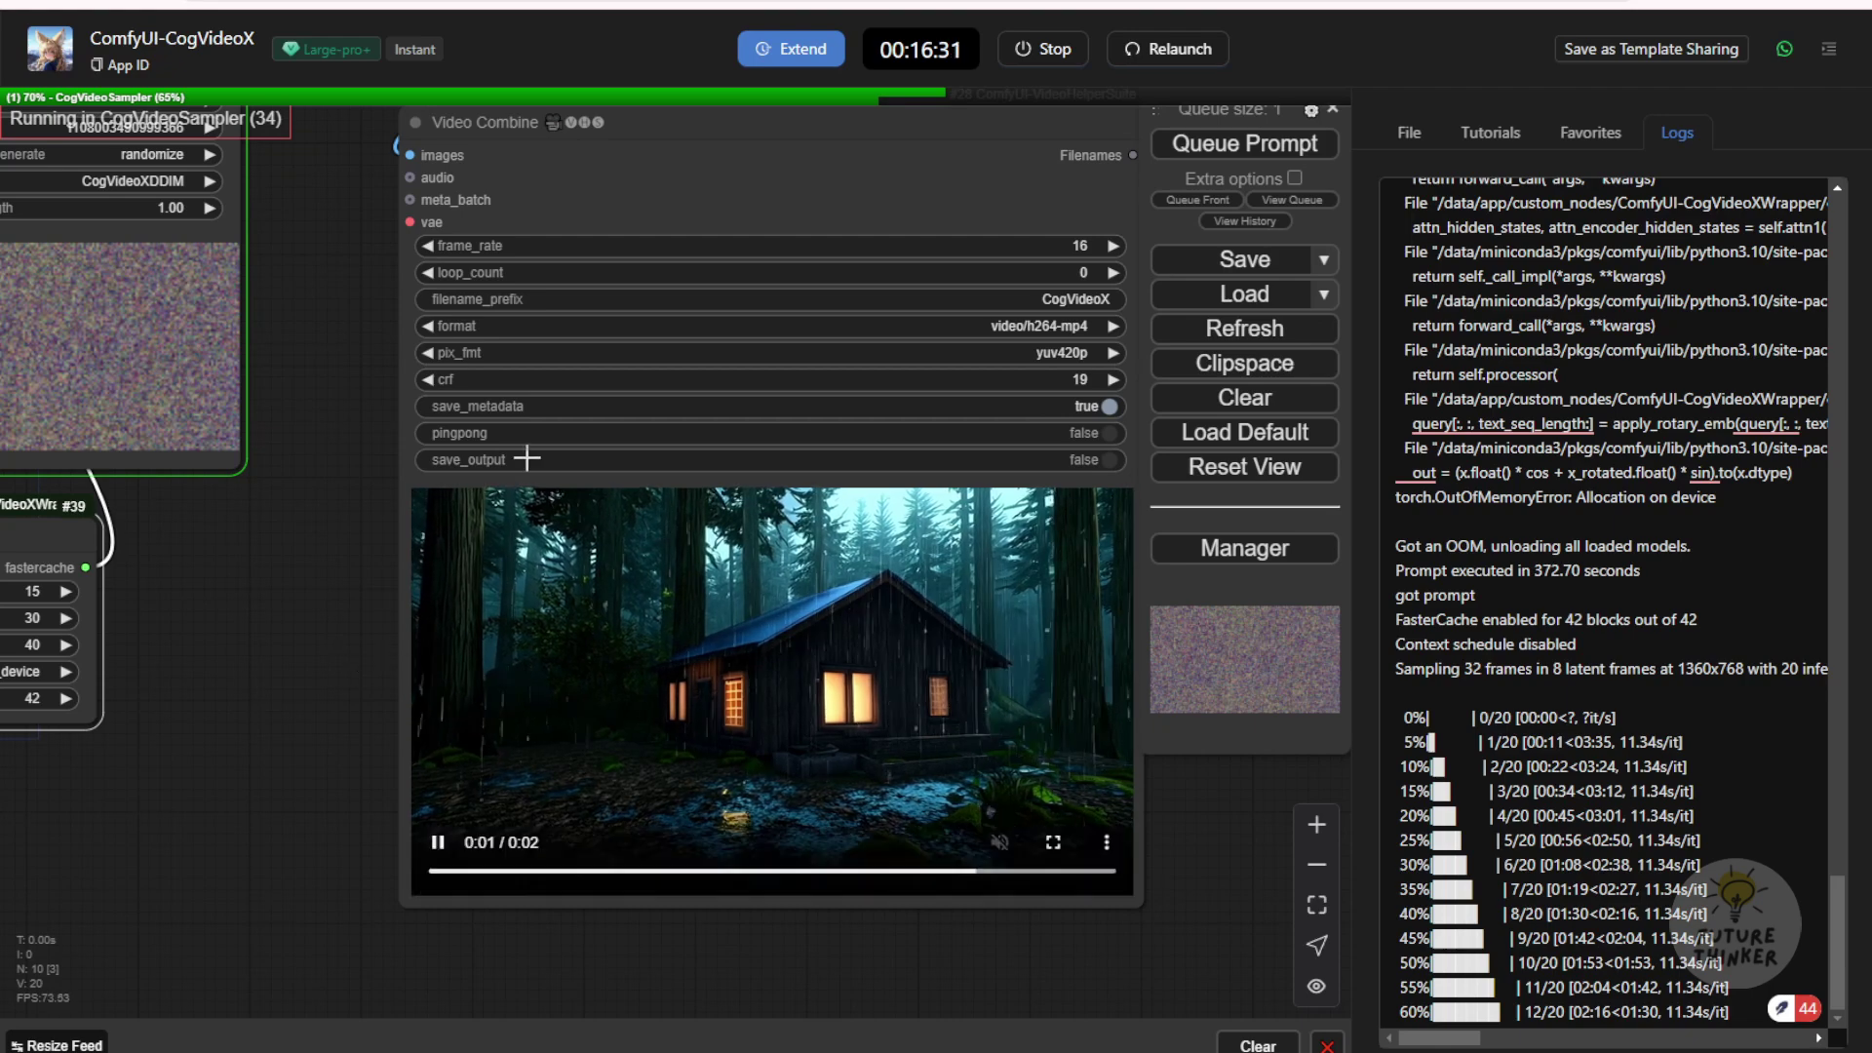
left_click_drag(211, 513, 928, 947)
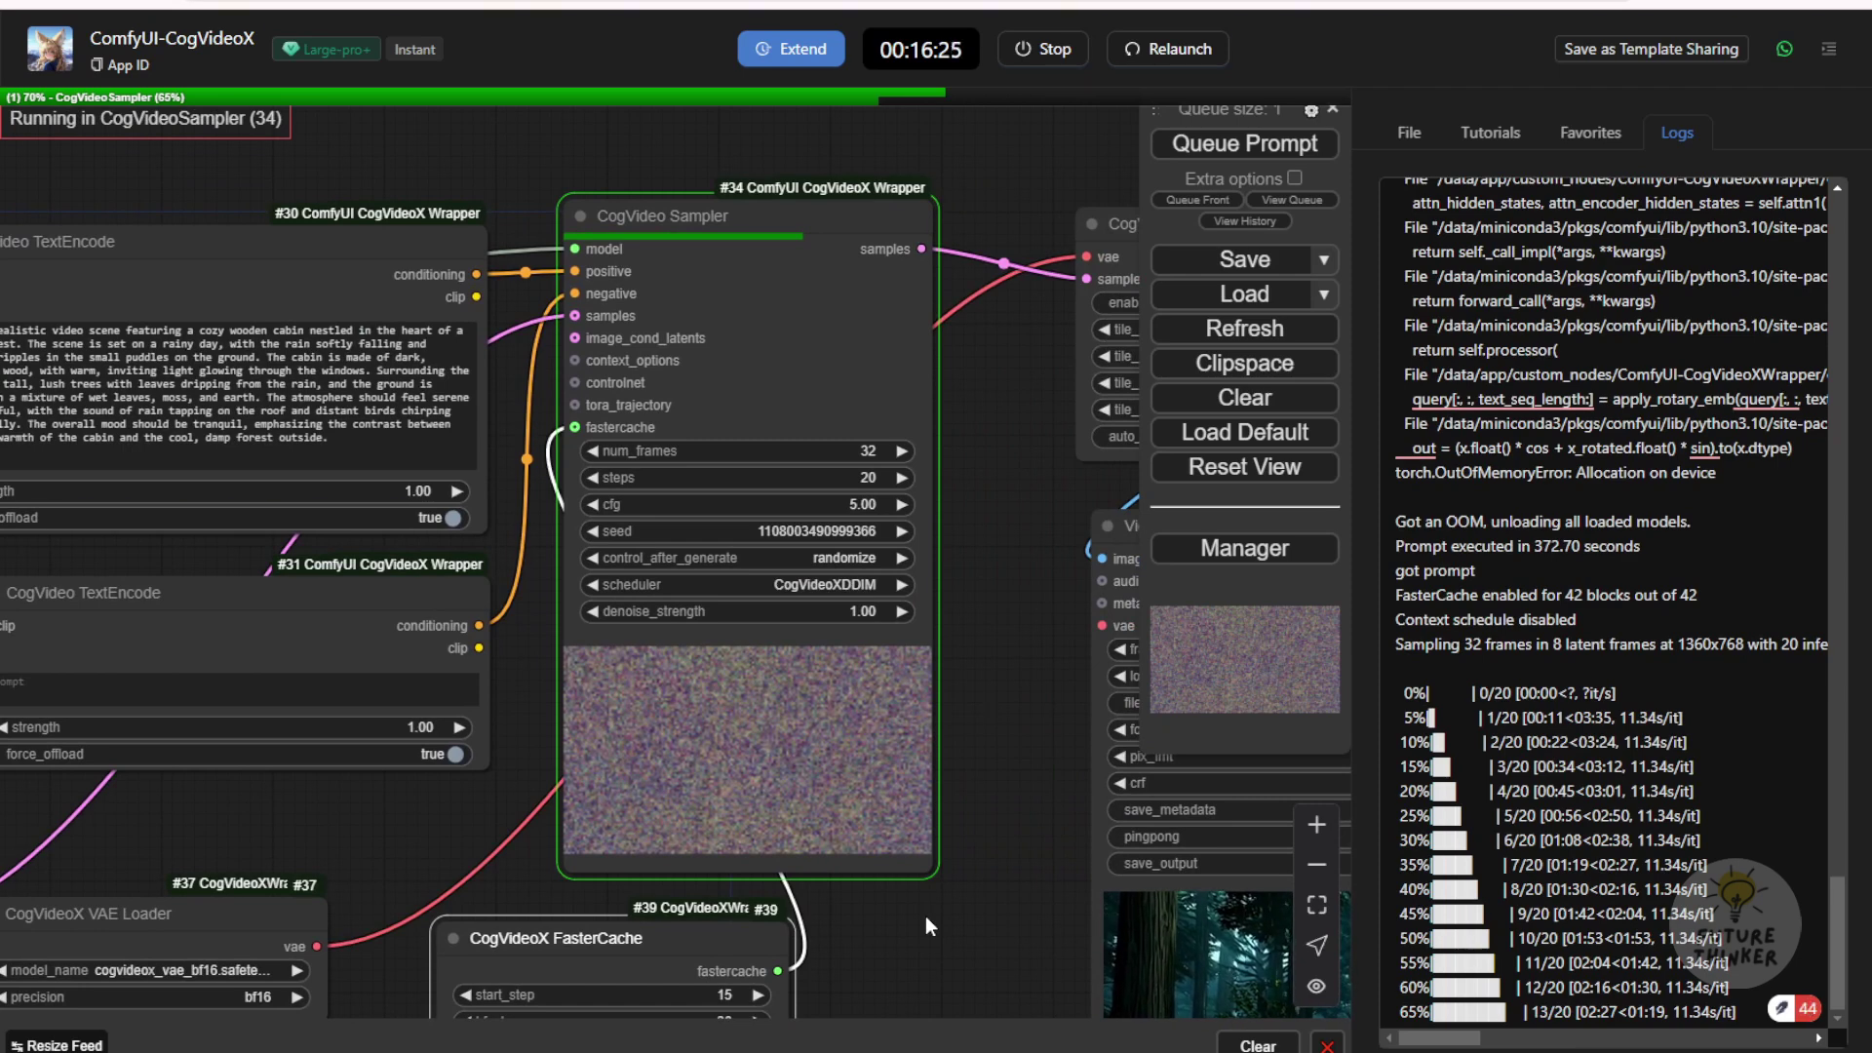
left_click_drag(1046, 663, 1214, 219)
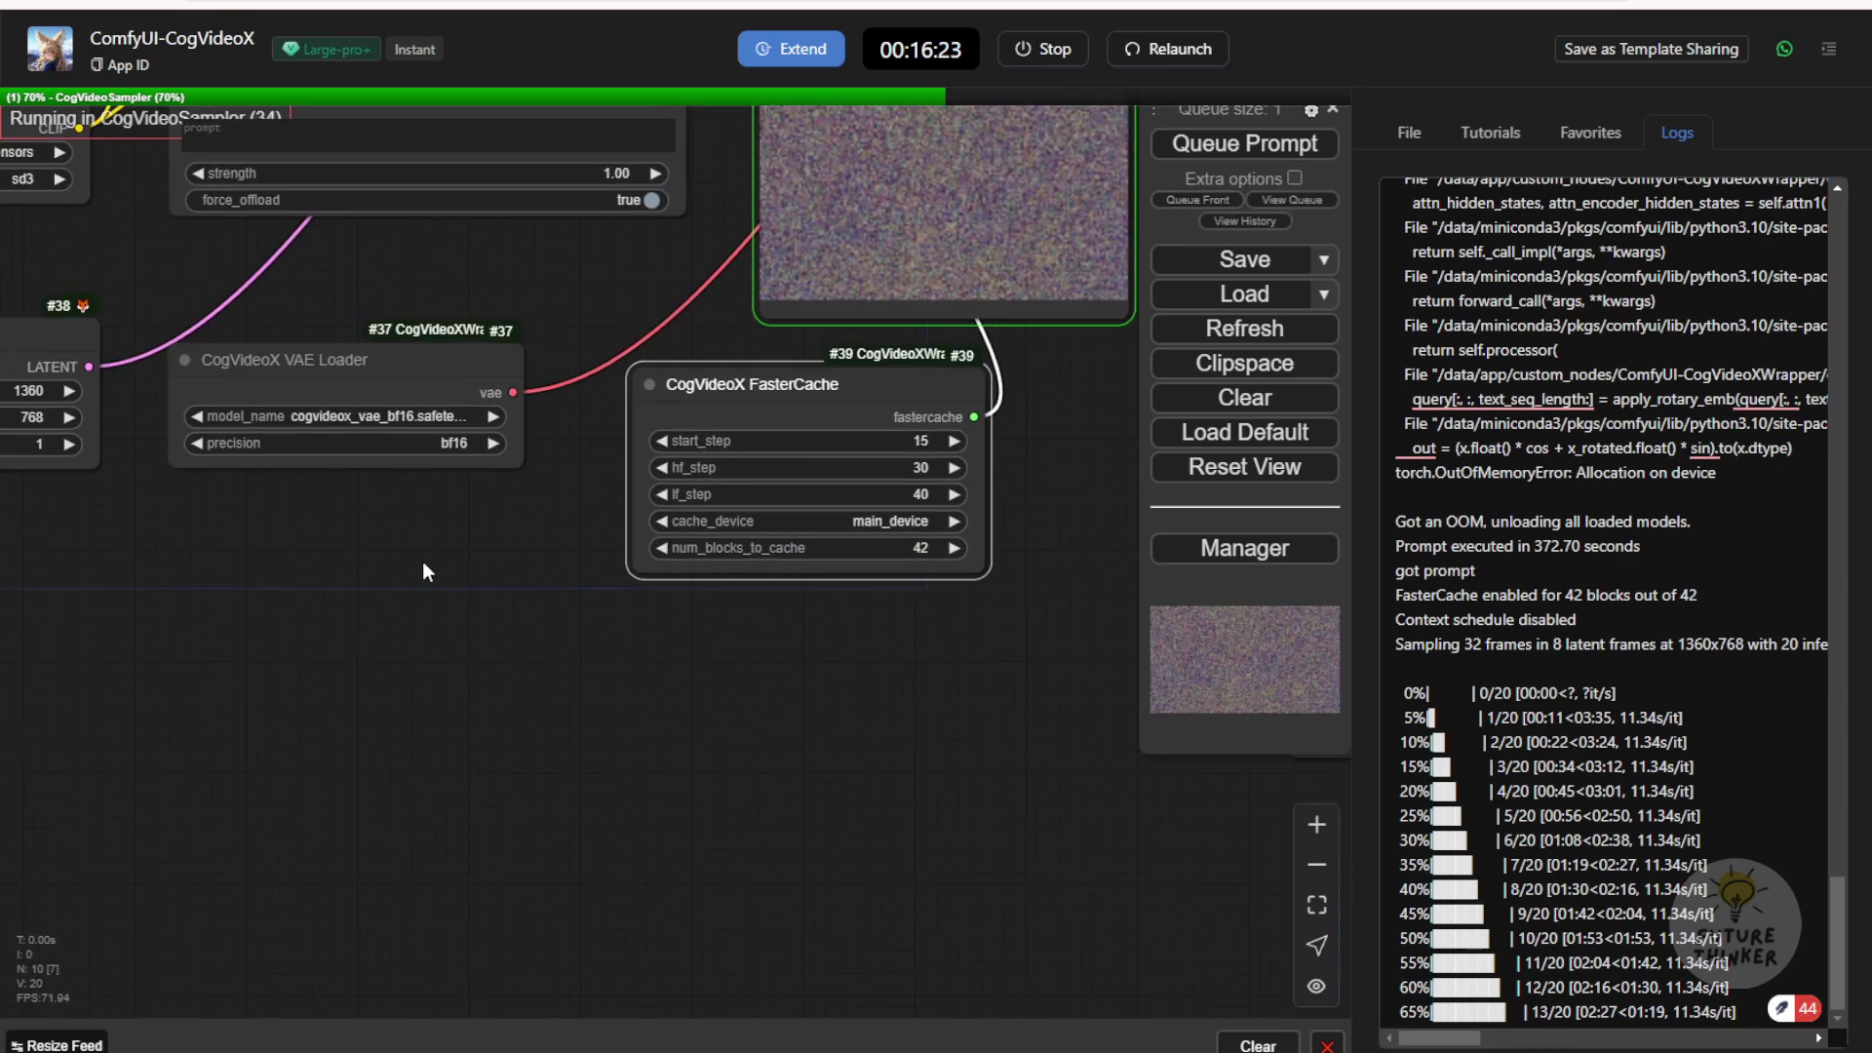
left_click_drag(424, 560, 766, 702)
scroll(386, 608, "up", 3)
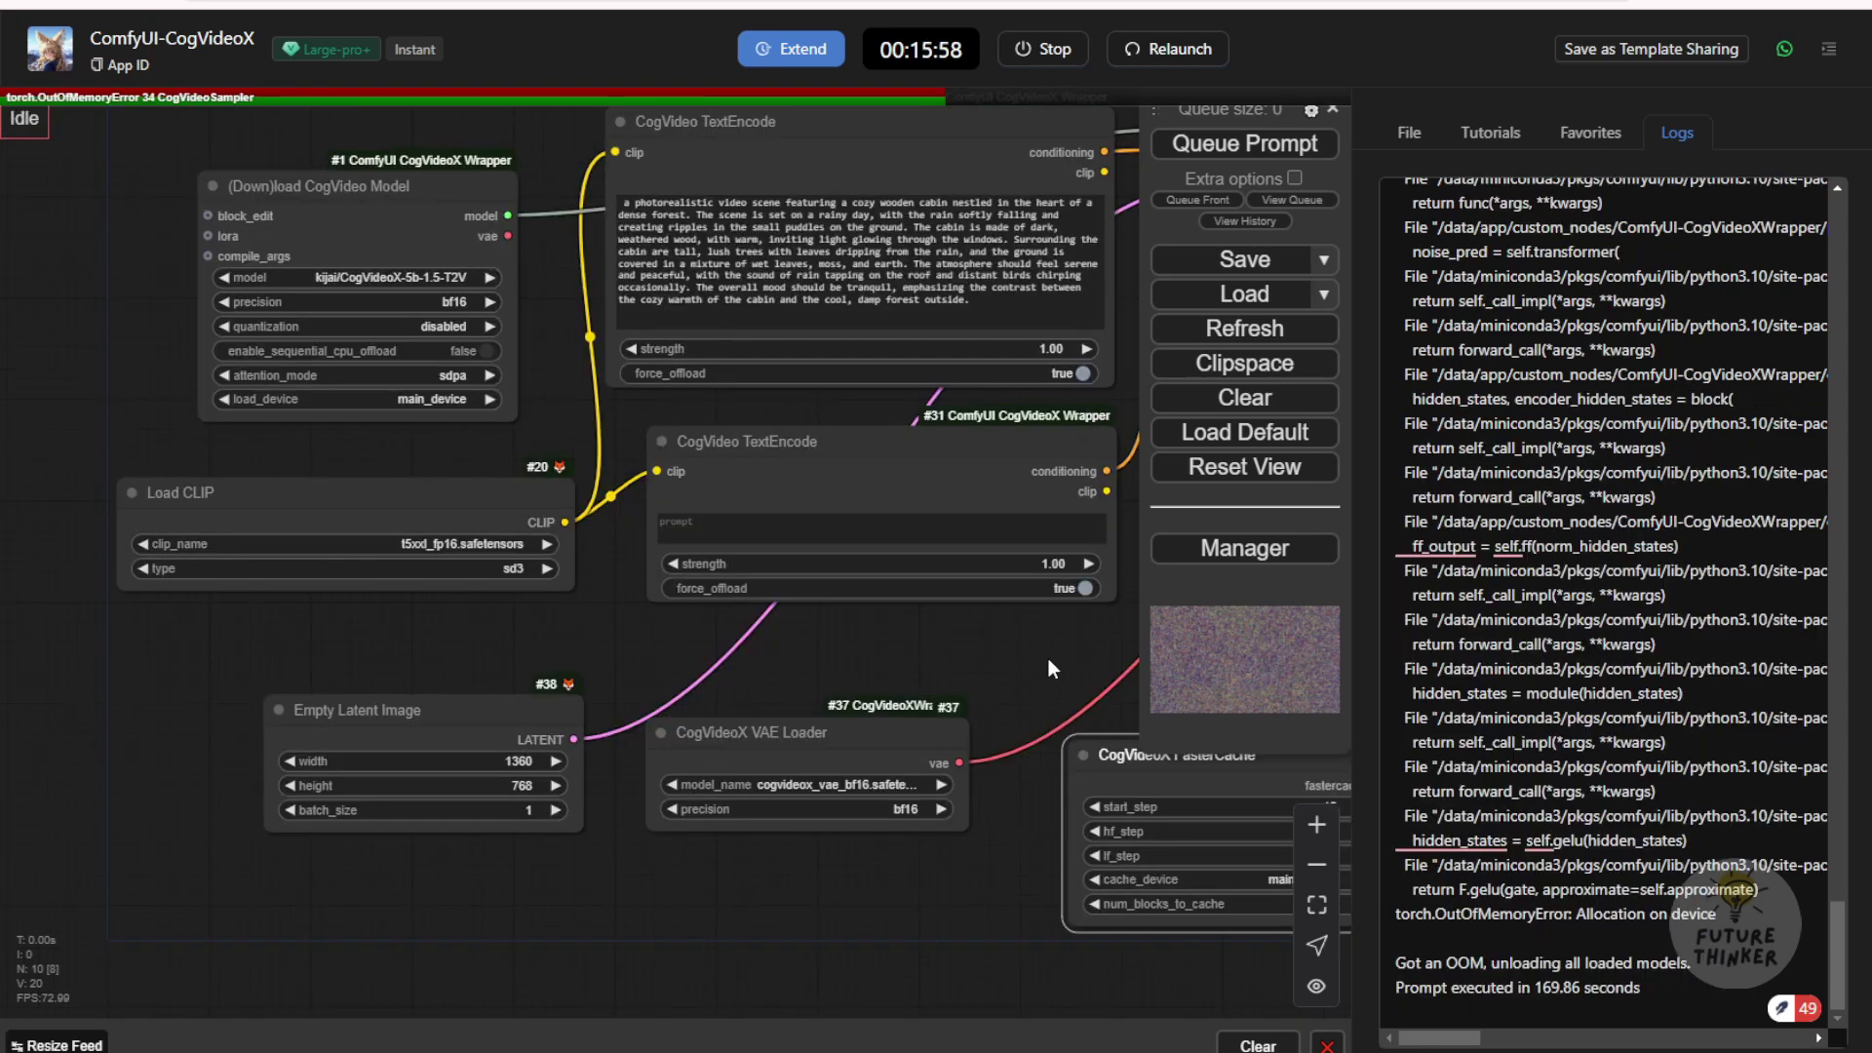
- Turn off force_offload on the CogVideo TextEncode node containing the cabin prompt
scroll(1049, 658, "up", 4)
left_click_drag(833, 754, 775, 769)
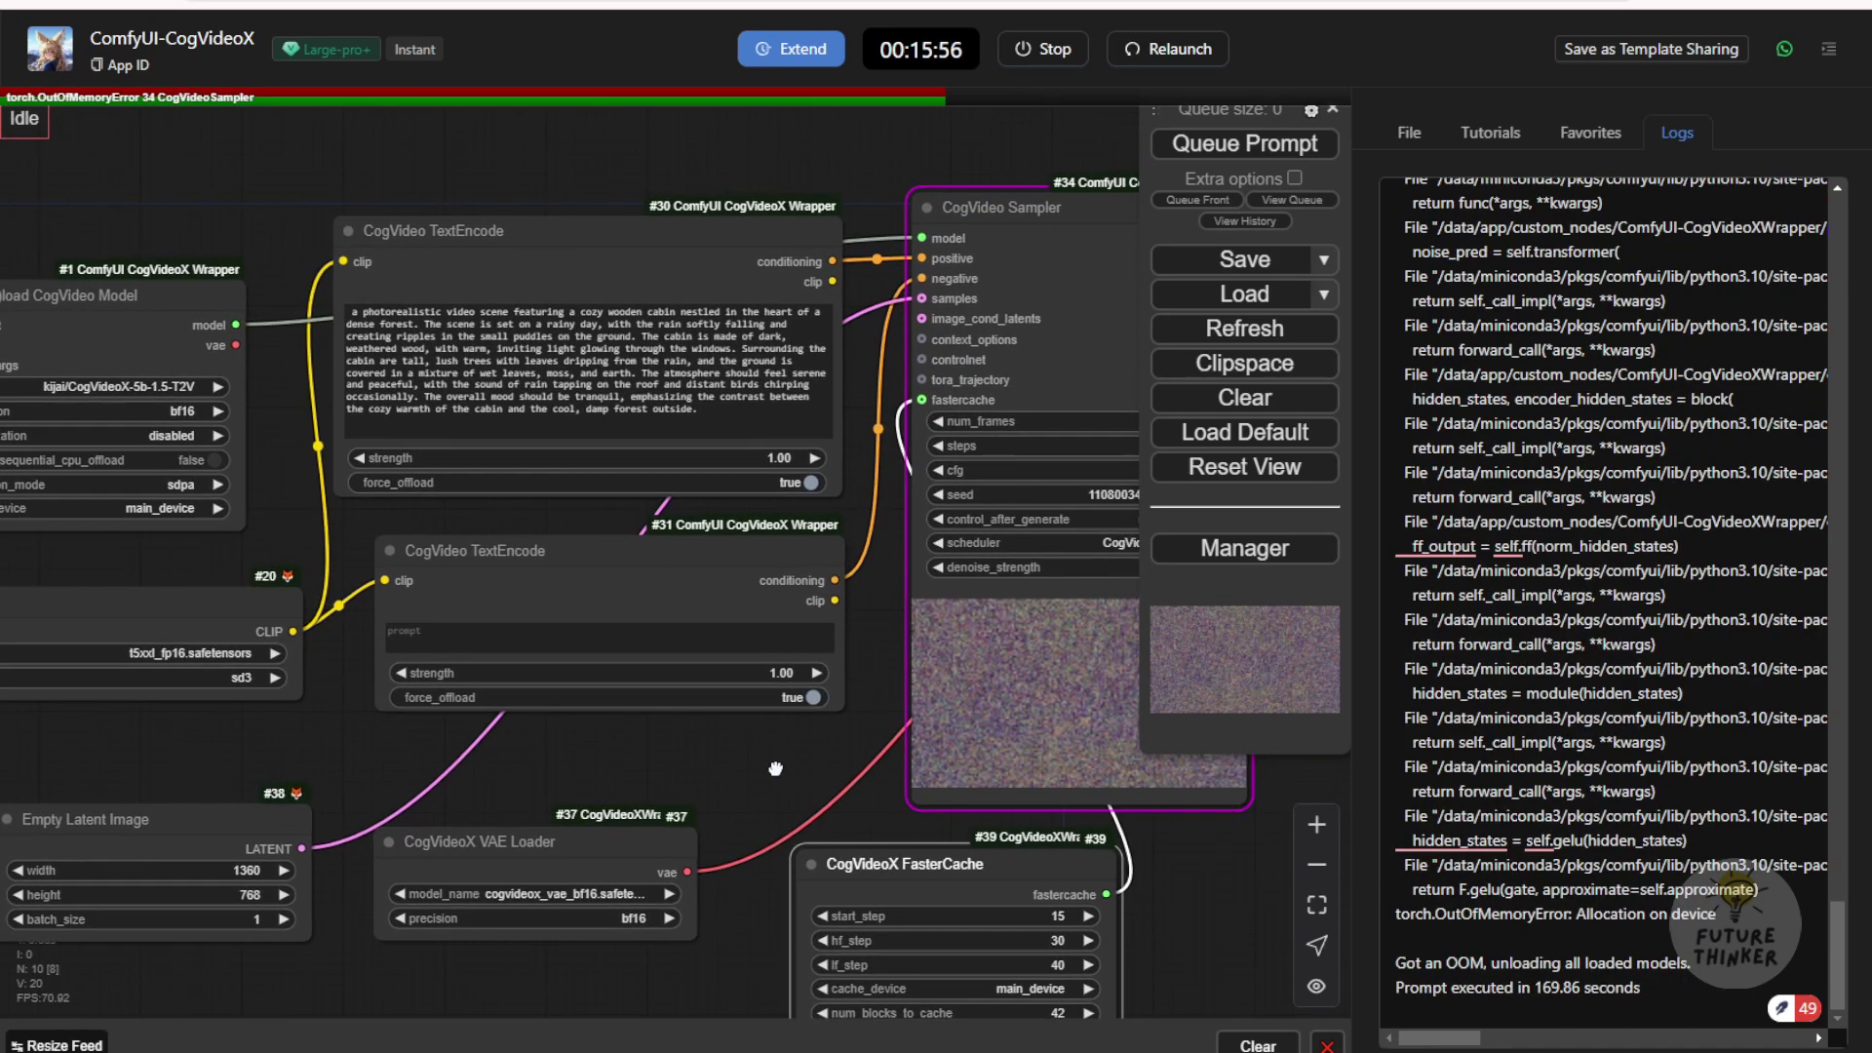
left_click(811, 483)
- Set the CogVideo Sampler's num_frames to 24, queue the prompt and close the error dialog
left_click_drag(854, 468, 409, 468)
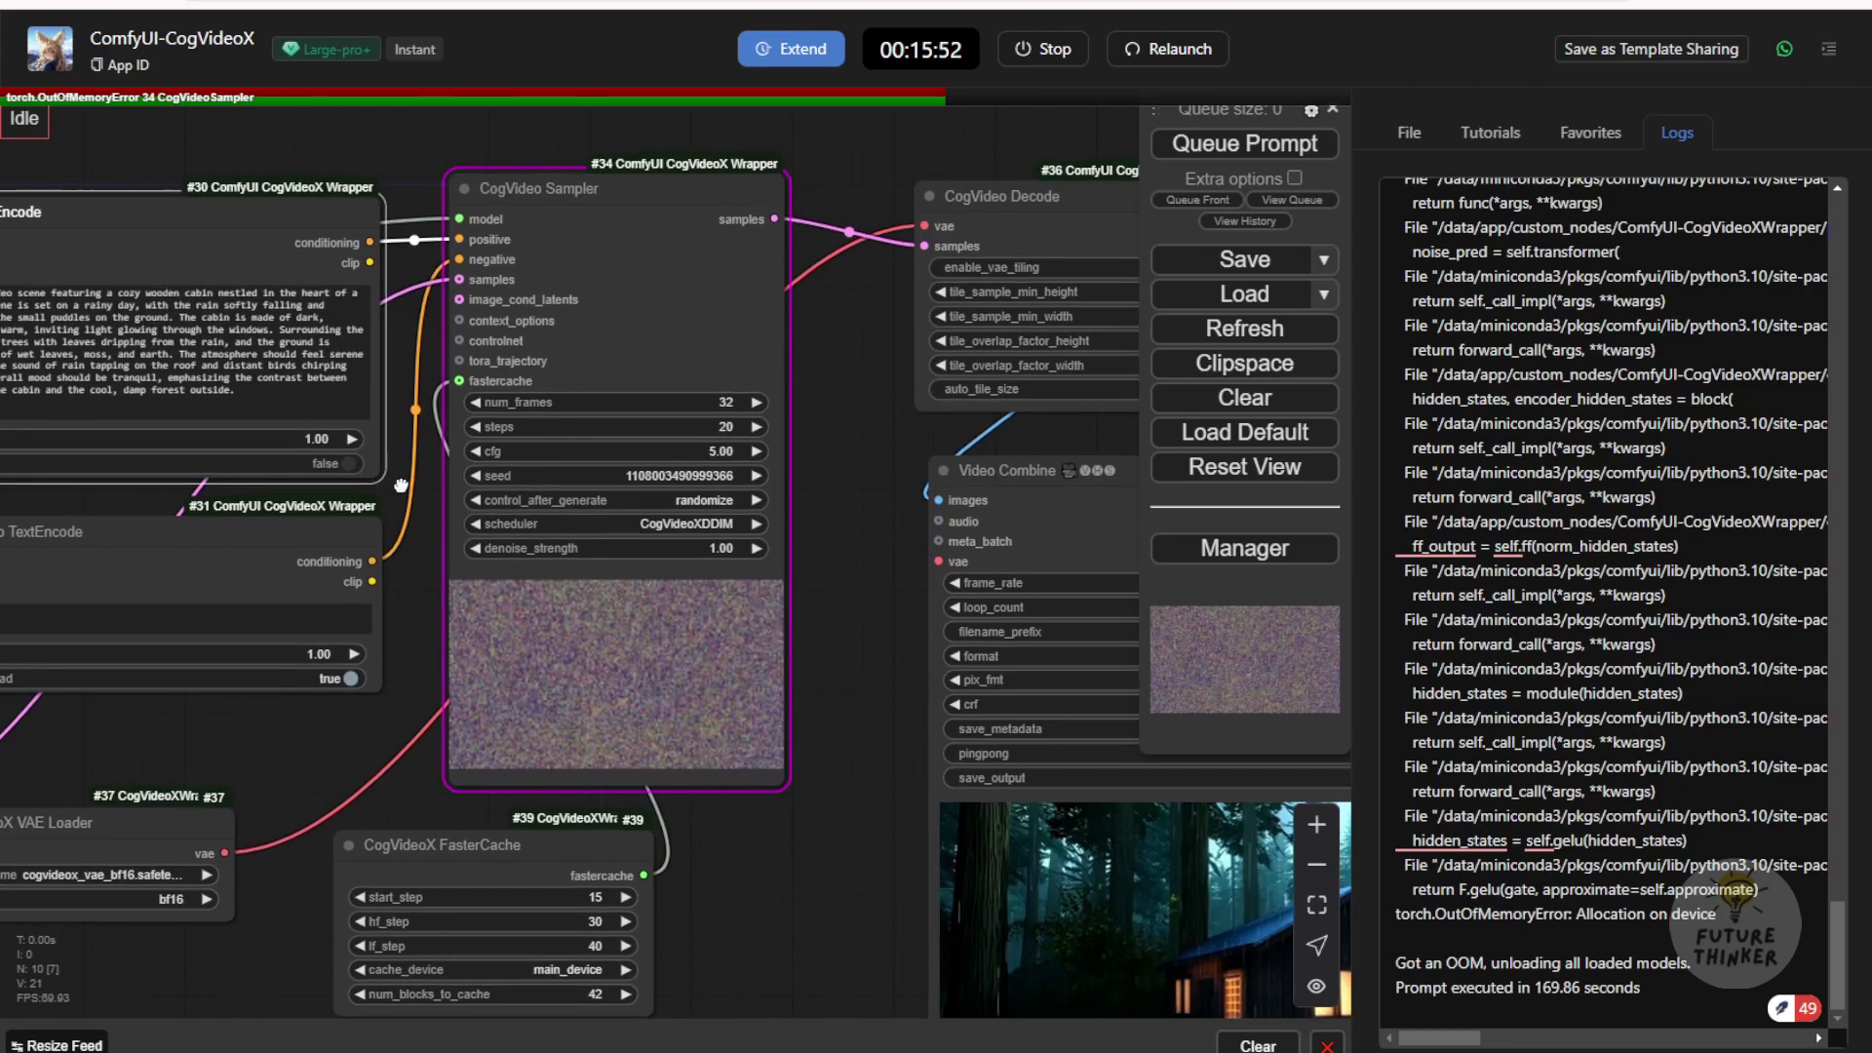
scroll(683, 425, "up", 3)
scroll(669, 425, "up", 3)
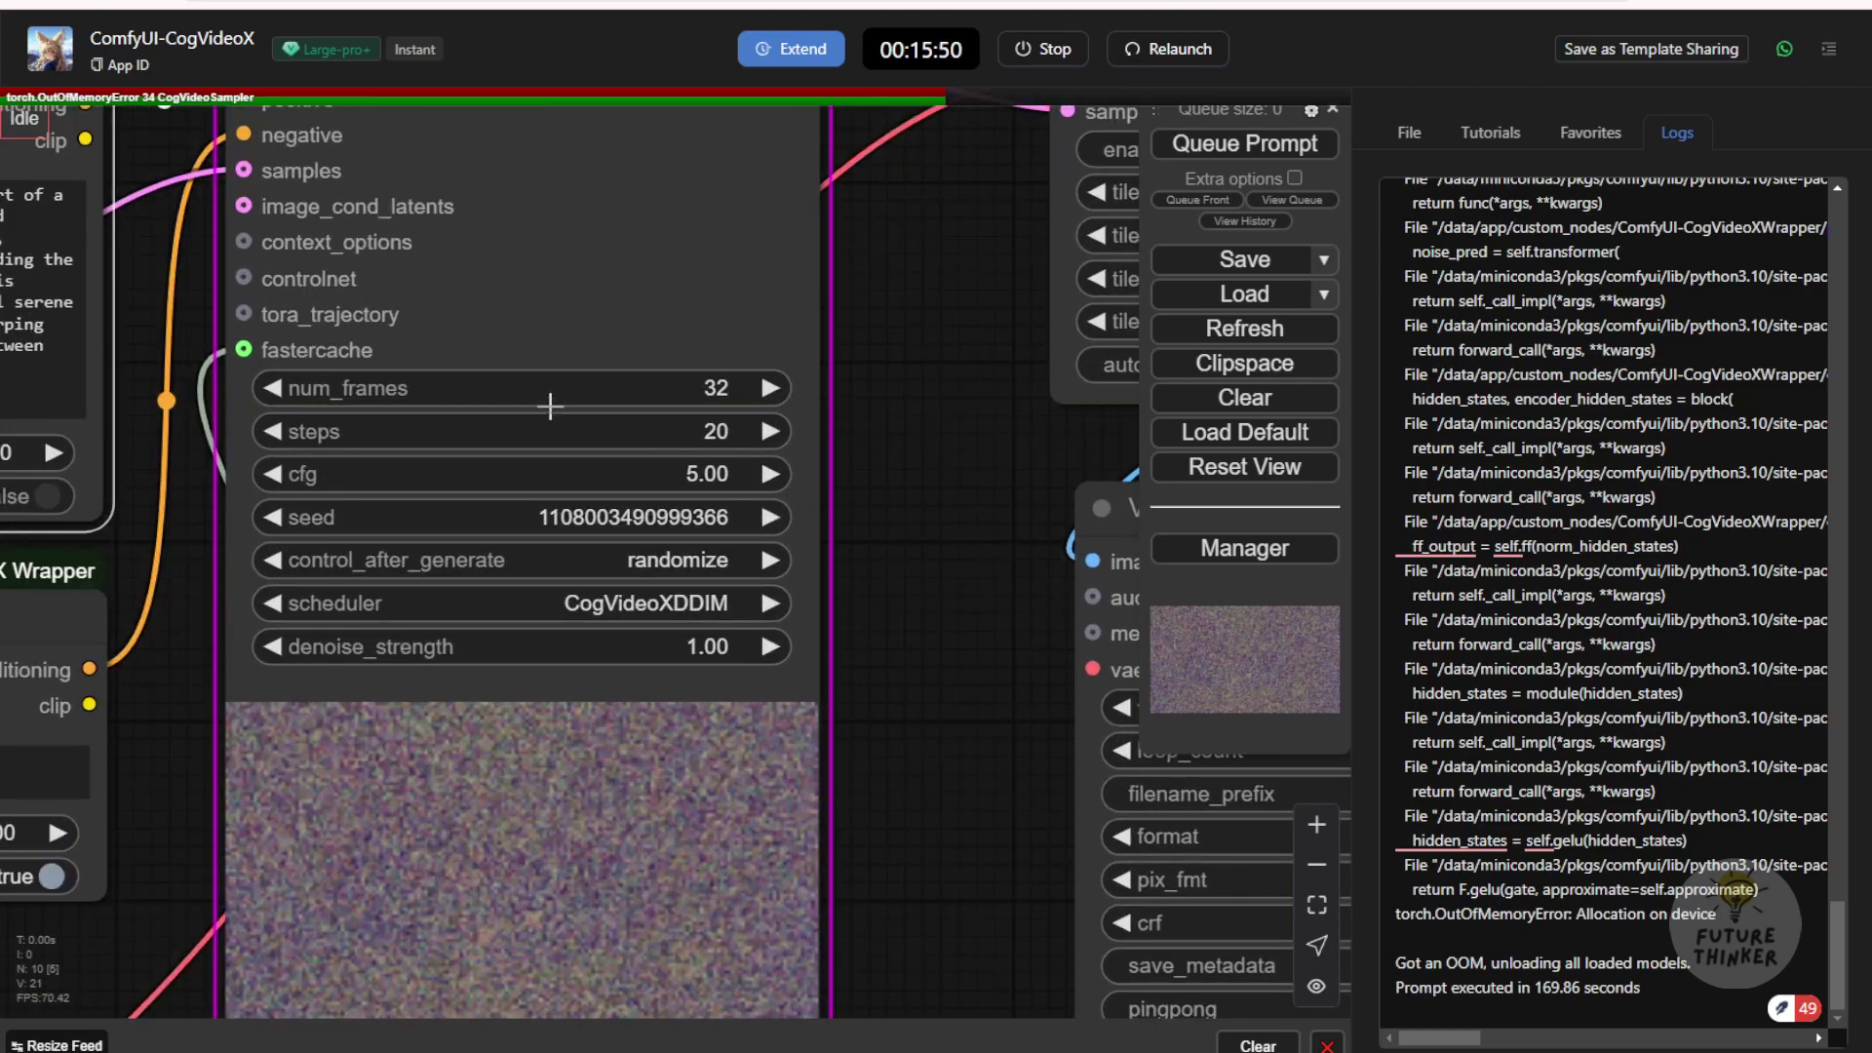
left_click(685, 394)
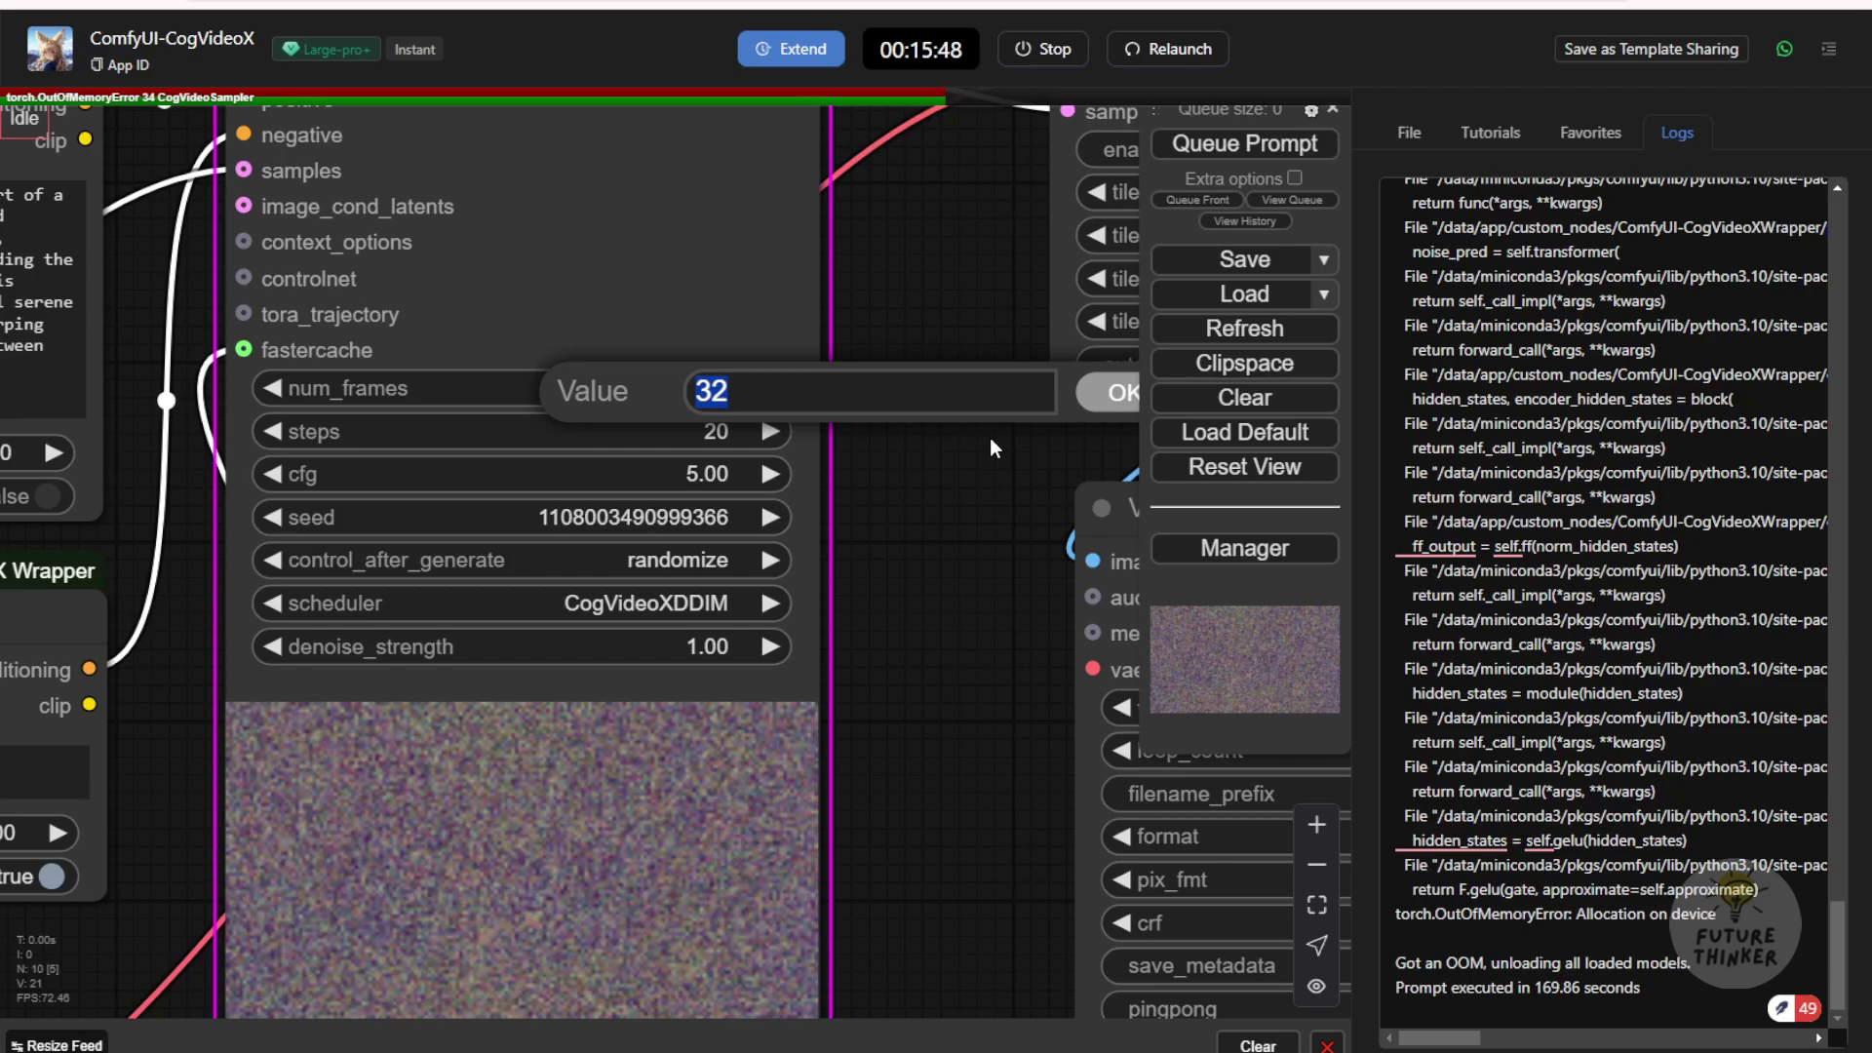
type("24")
key("Return")
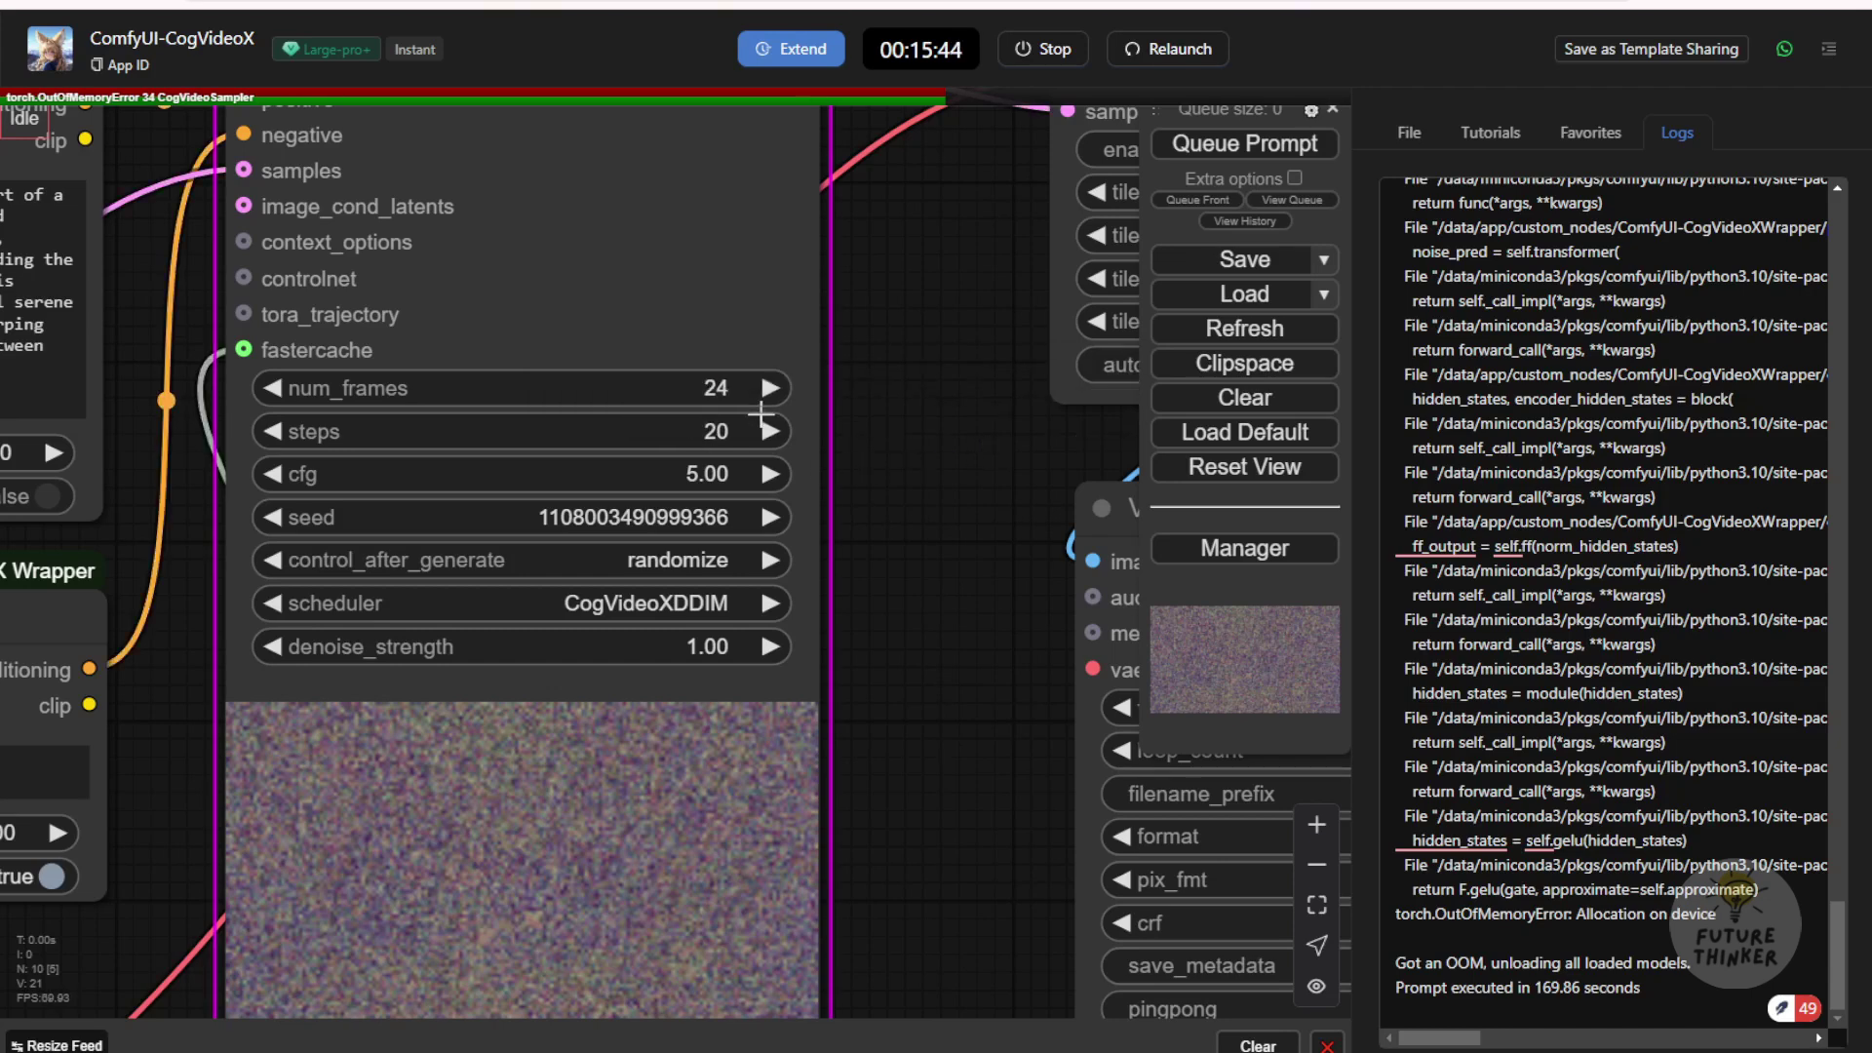
left_click(1231, 146)
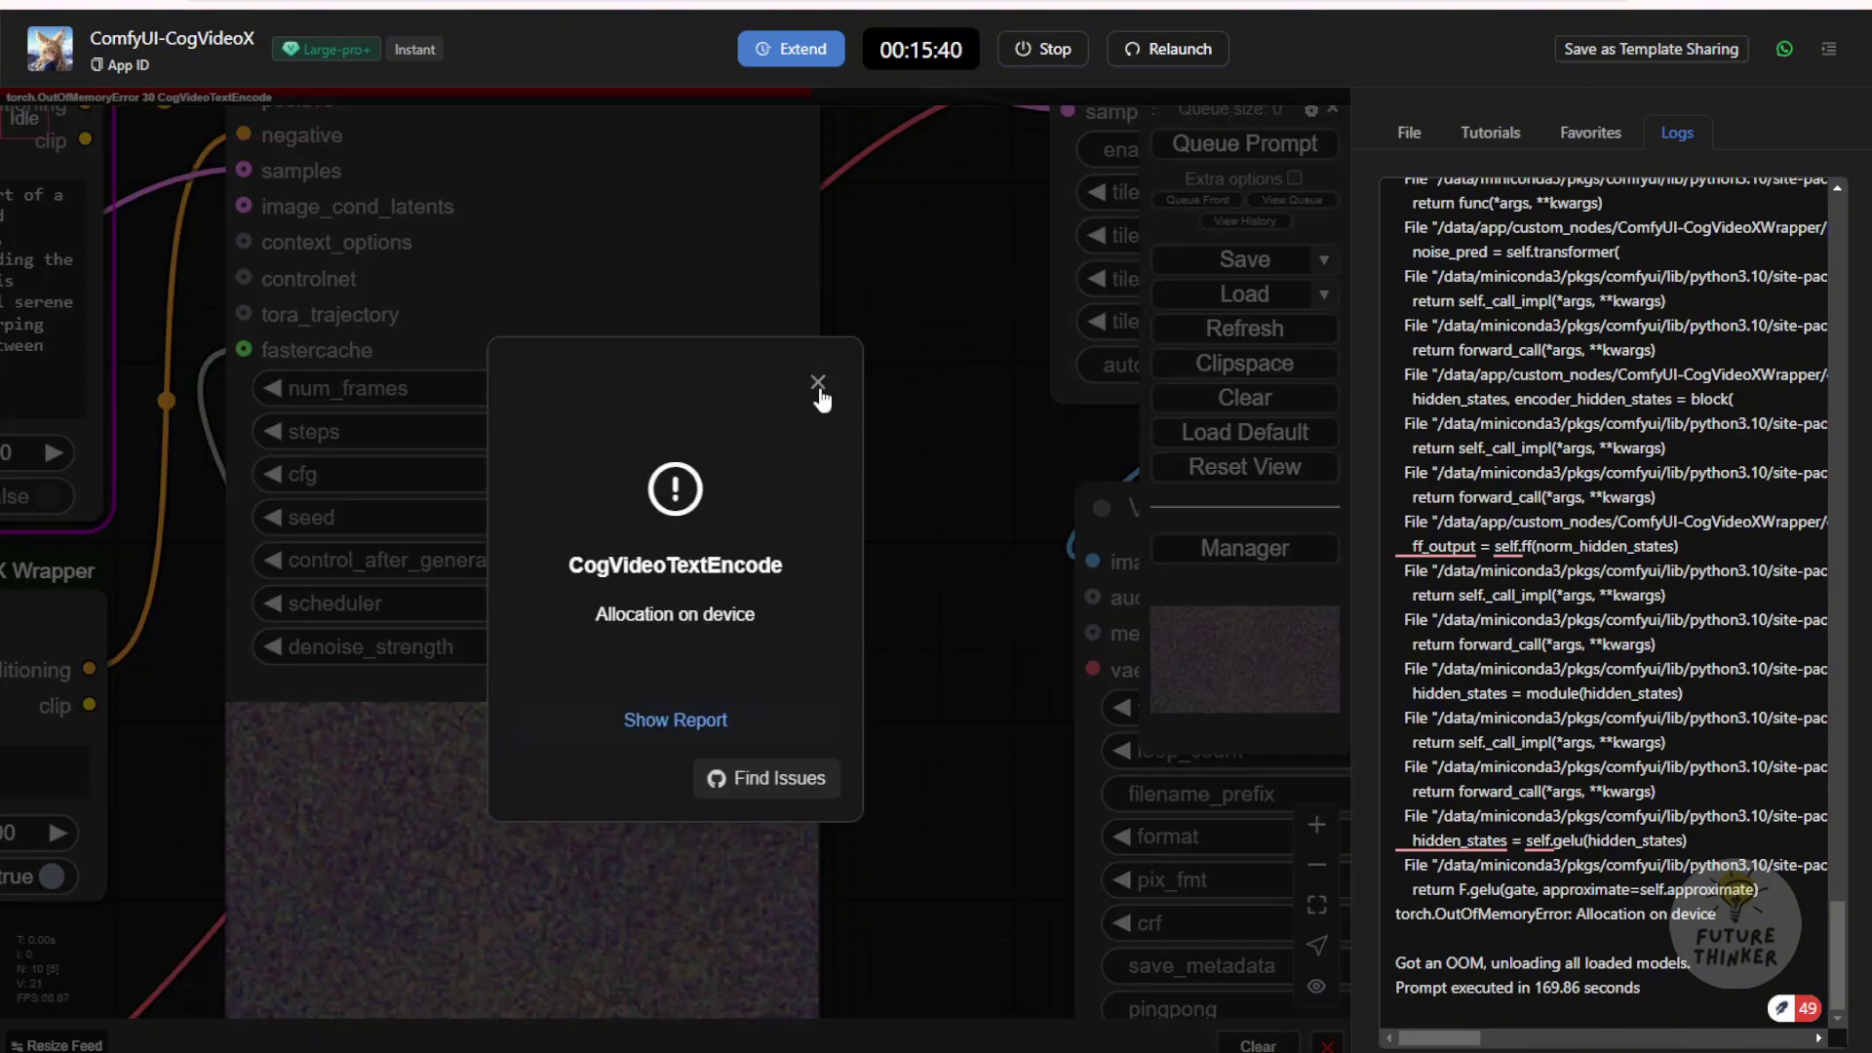
left_click(819, 384)
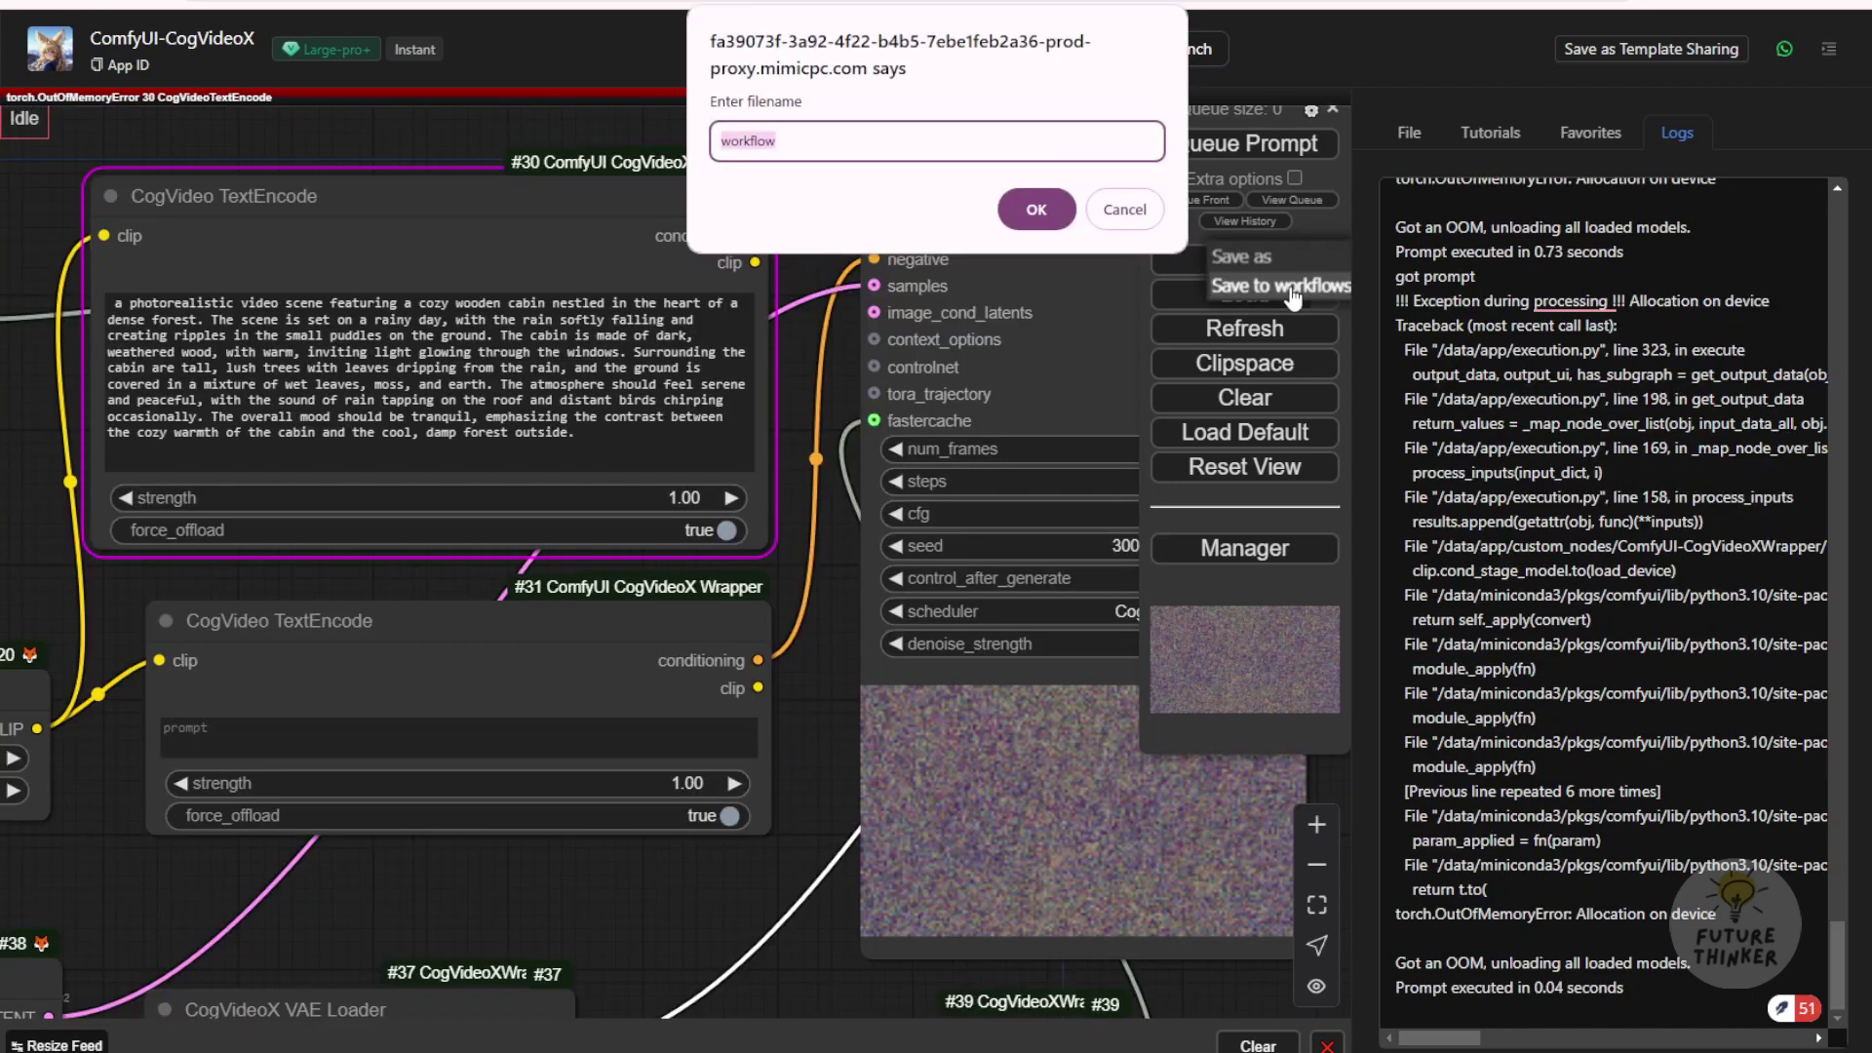
- Save the current workflow under the file name workflow
left_click(1024, 207)
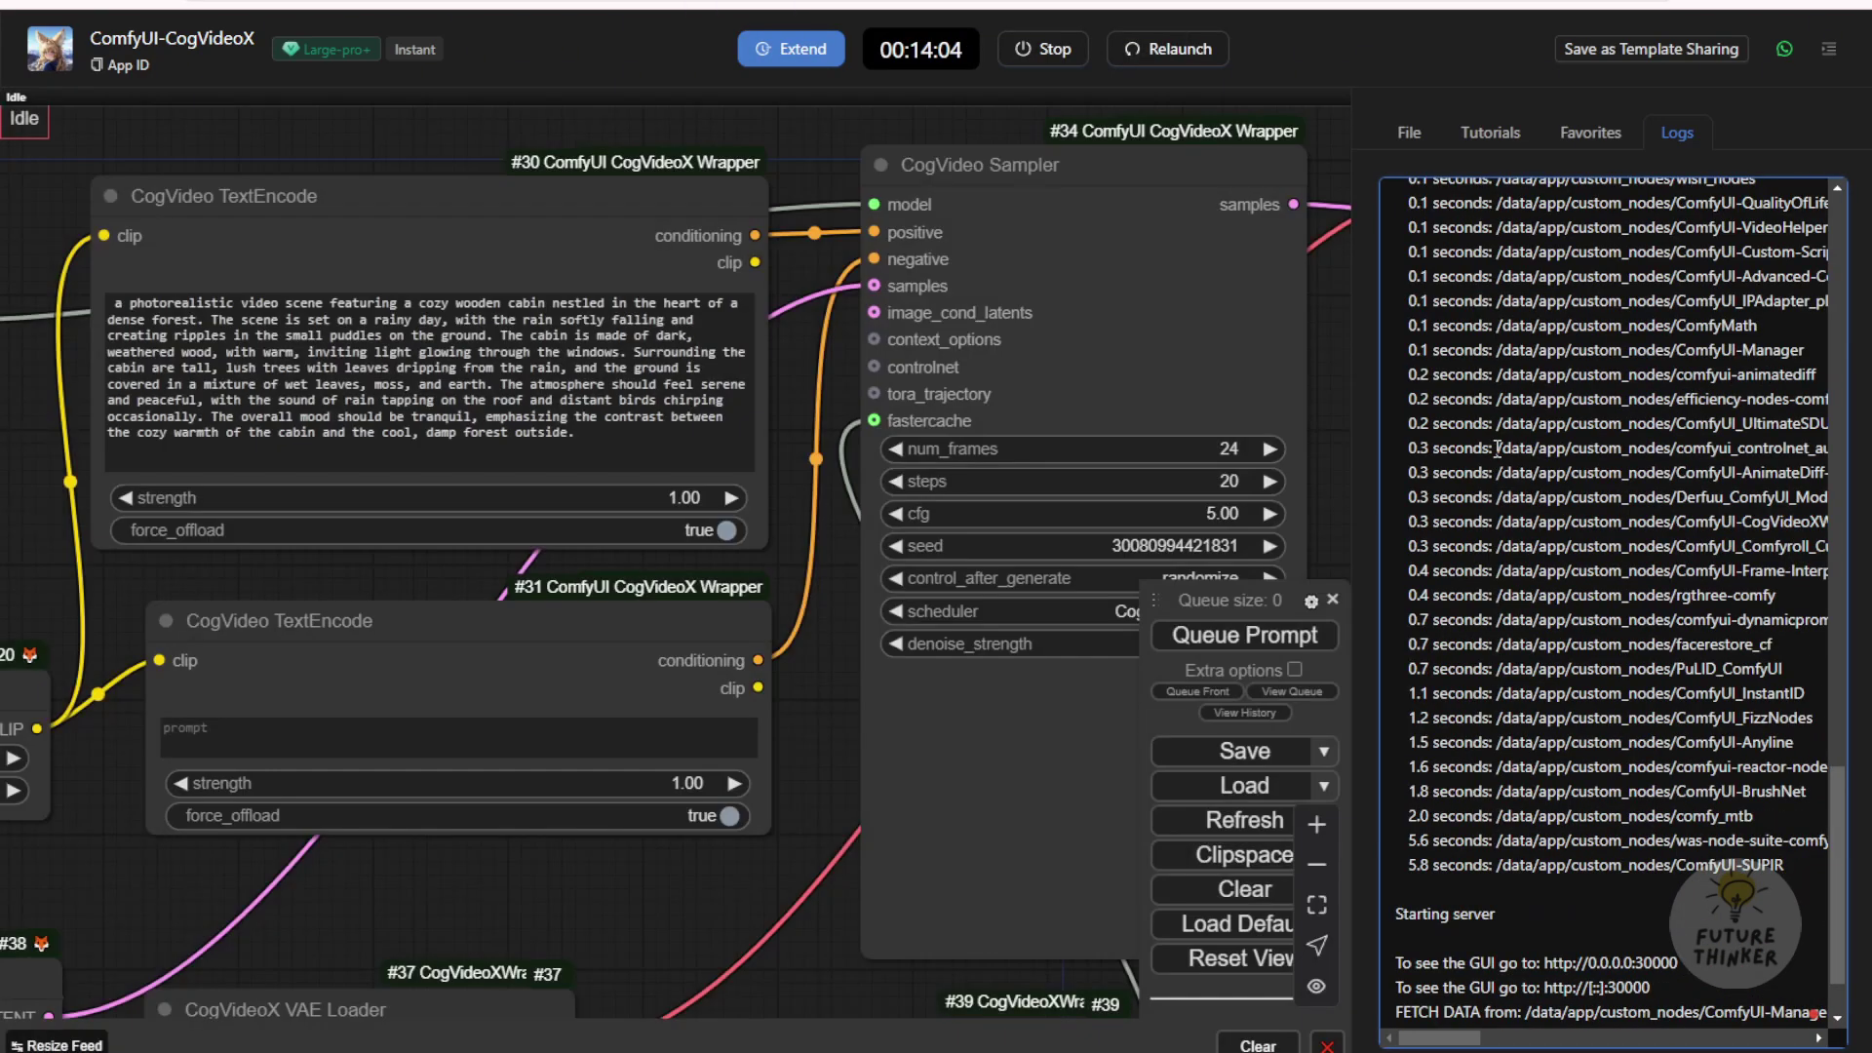
- Read through the server startup log and highlight the GPU name in the device entry
scroll(1497, 448, "up", 15)
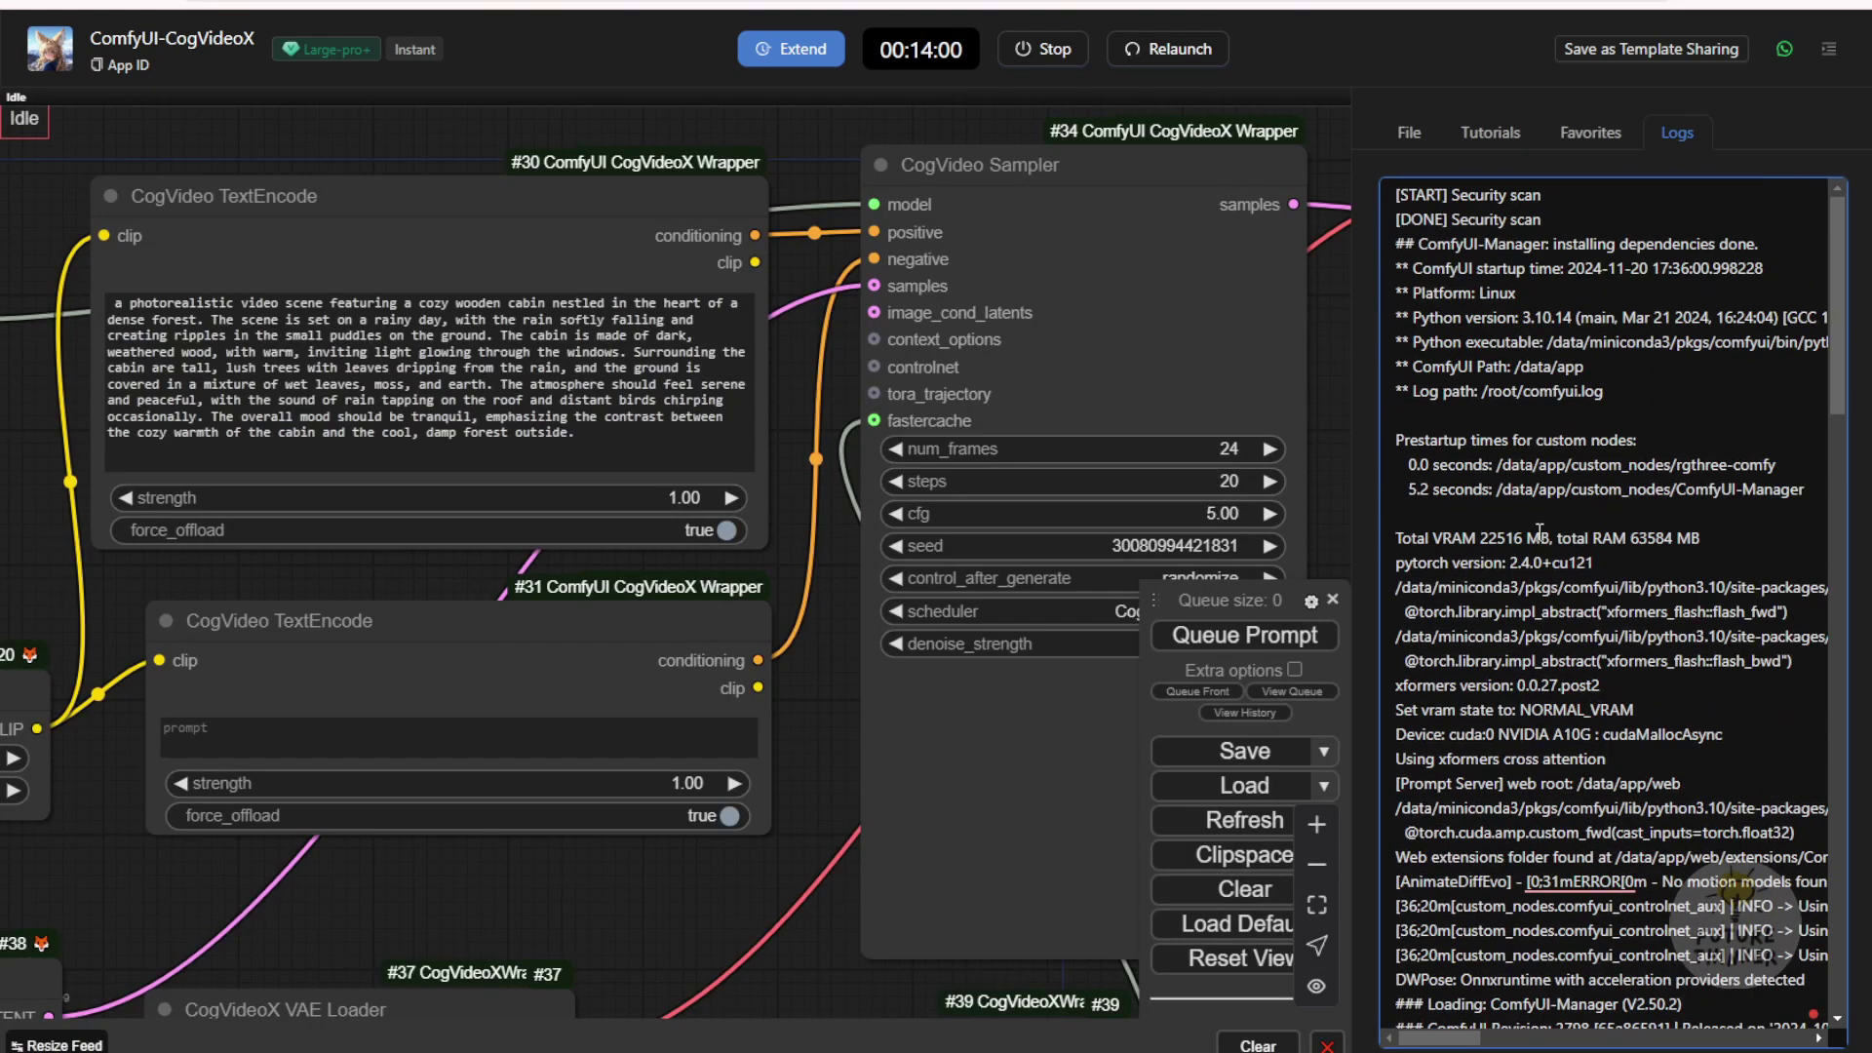
scroll(1508, 743, "down", 20)
scroll(1560, 712, "up", 10)
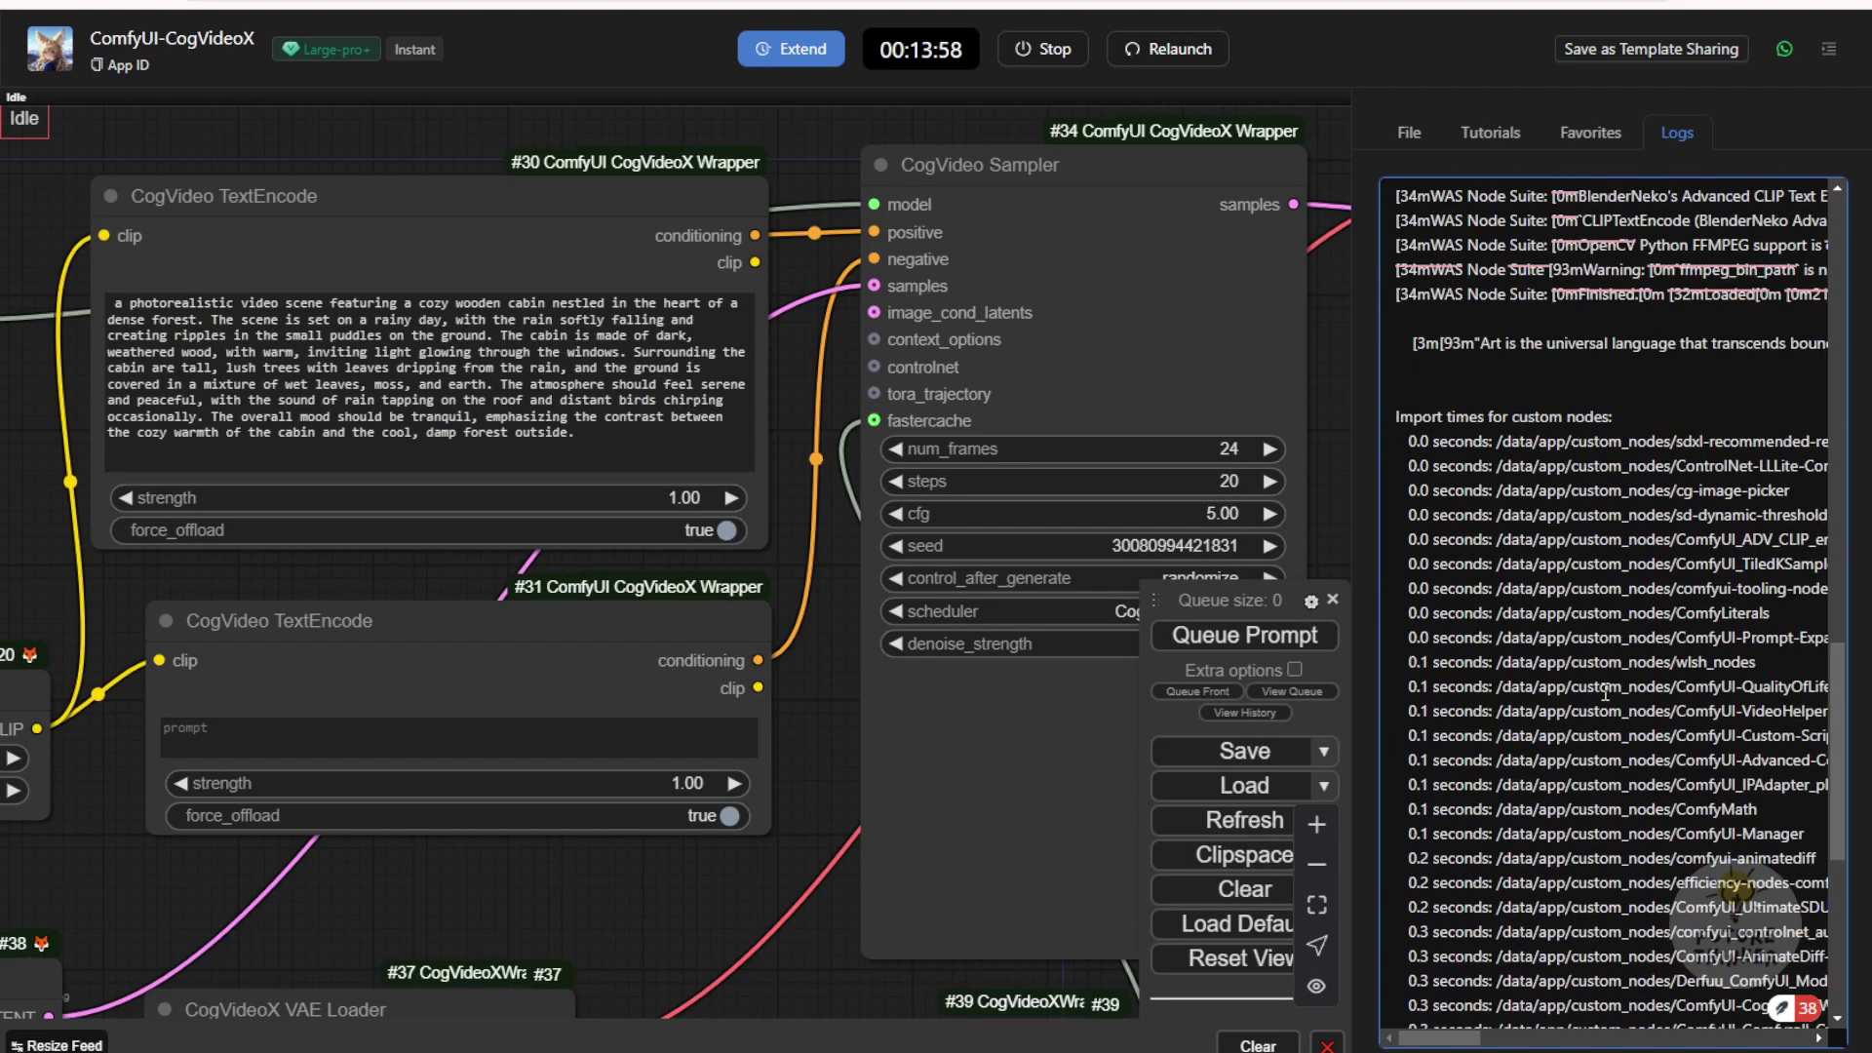
scroll(1604, 690, "up", 6)
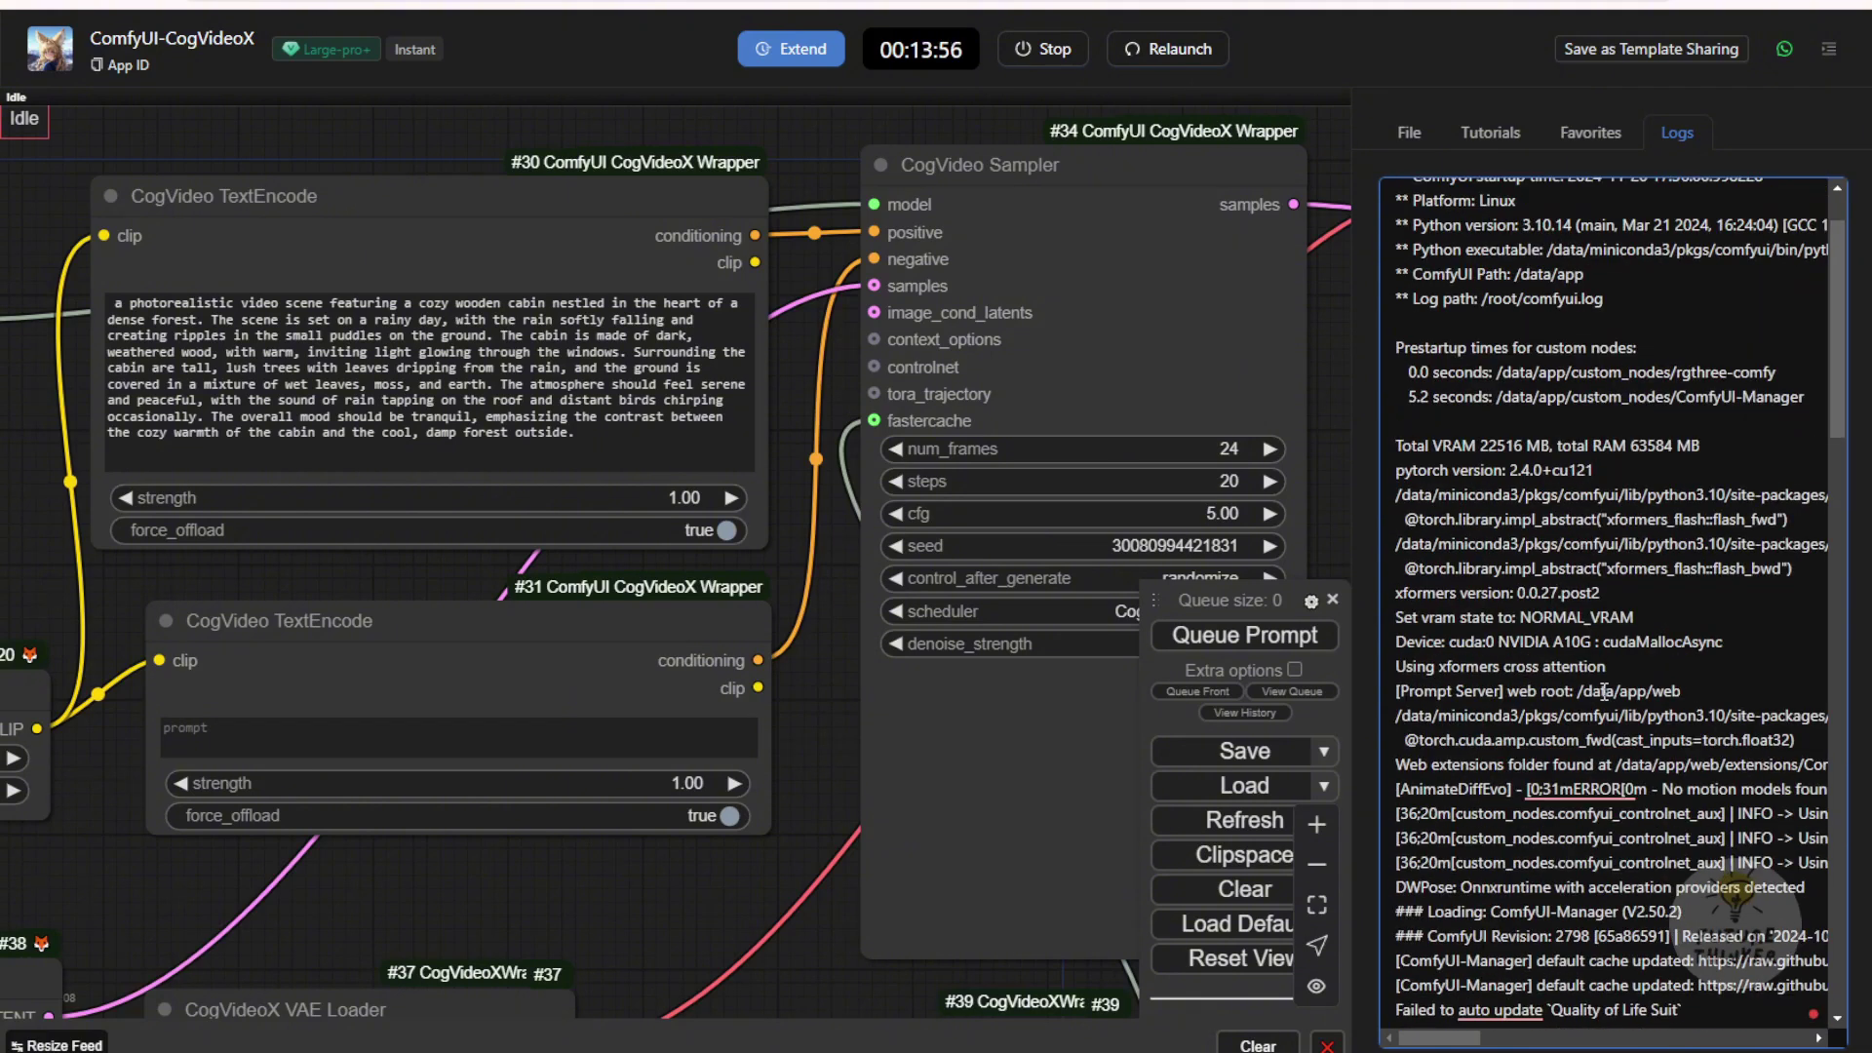
left_click_drag(1512, 637, 1584, 639)
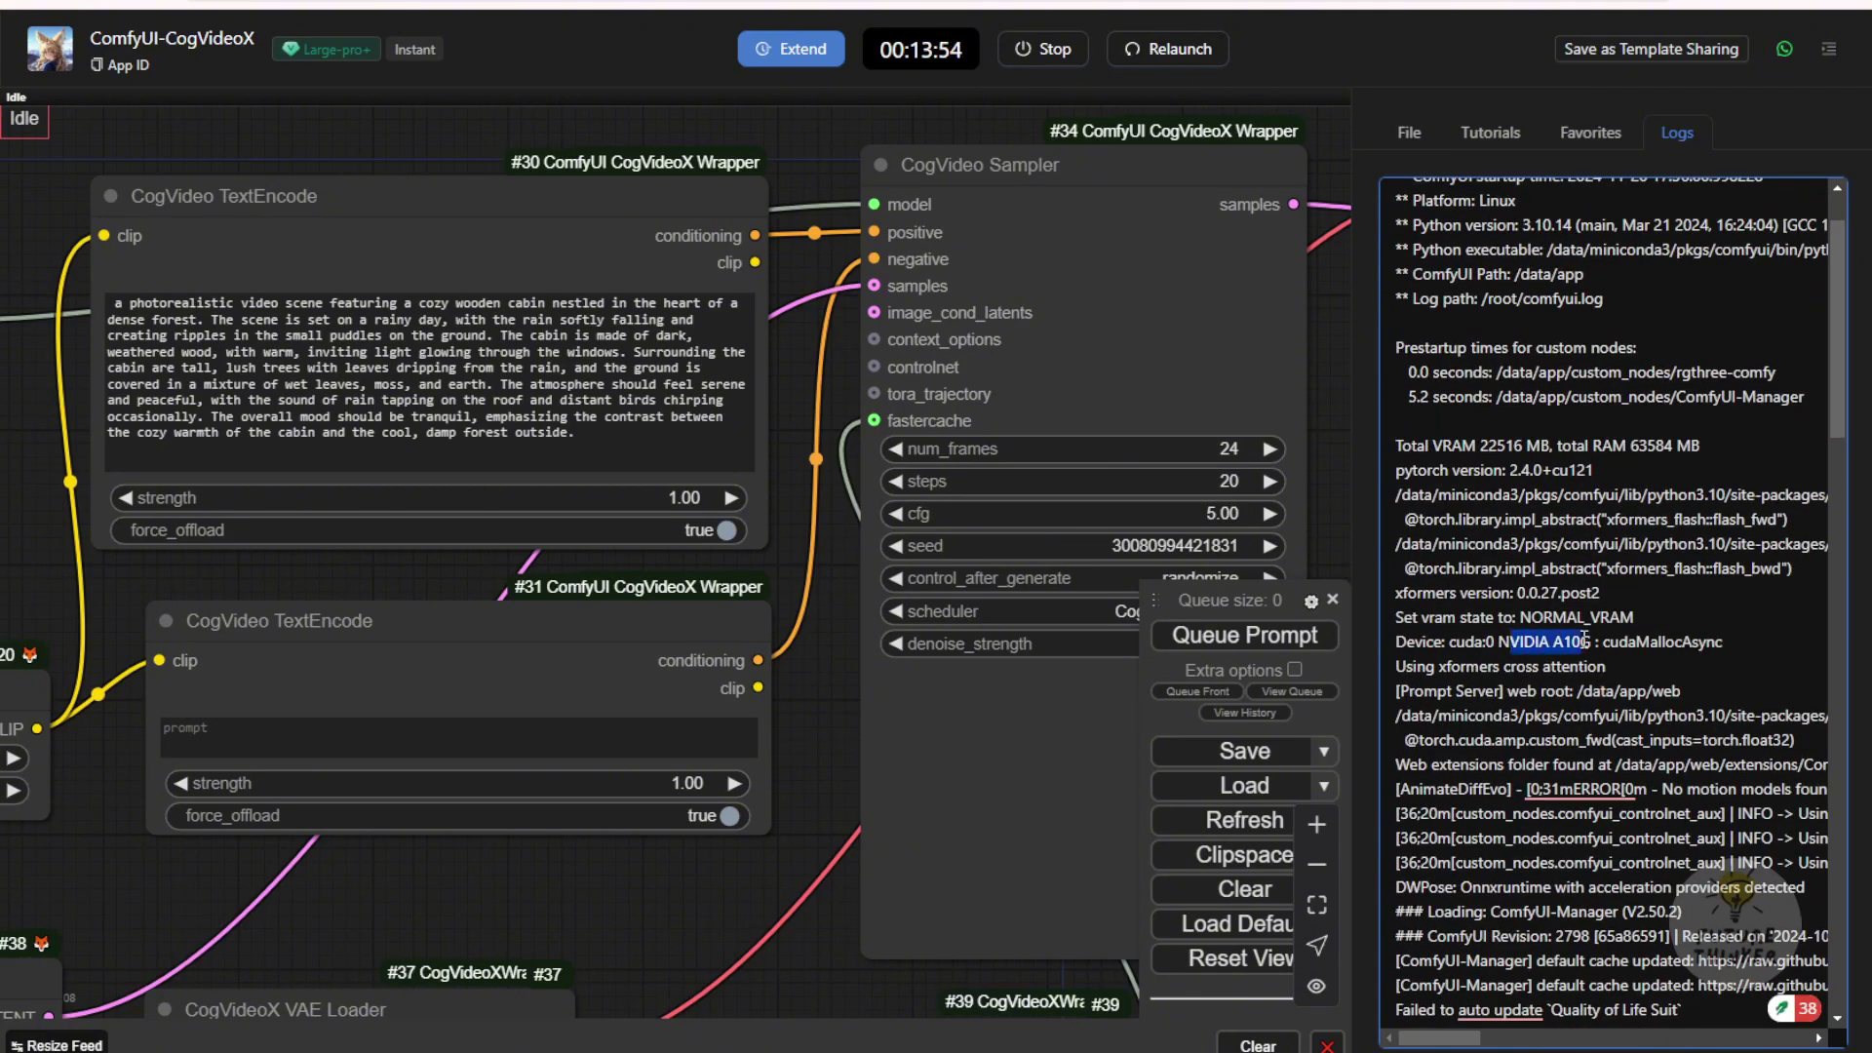
- Read the end of the startup log and look over the VAE Loader and FasterCache nodes in the cabin workflow
key("ctrl+a")
left_click(1652, 667)
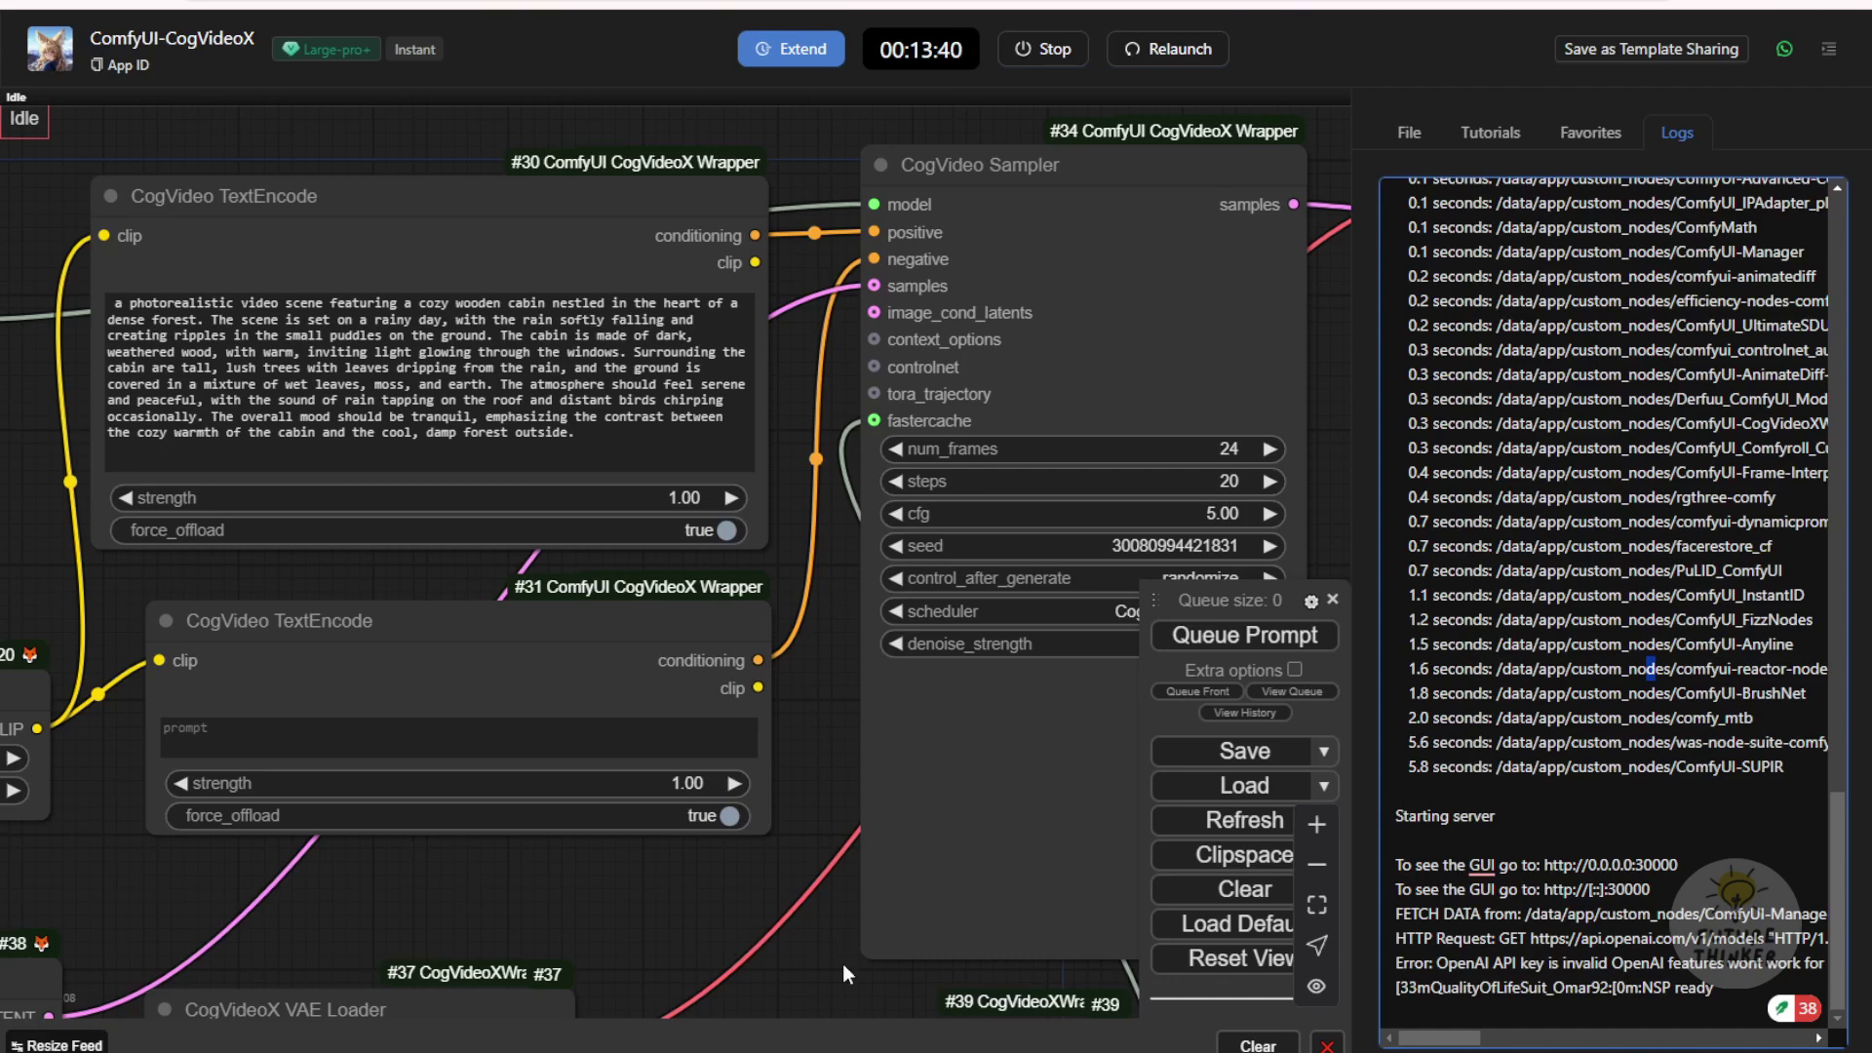
scroll(696, 778, "down", 5)
left_click_drag(722, 866, 674, 688)
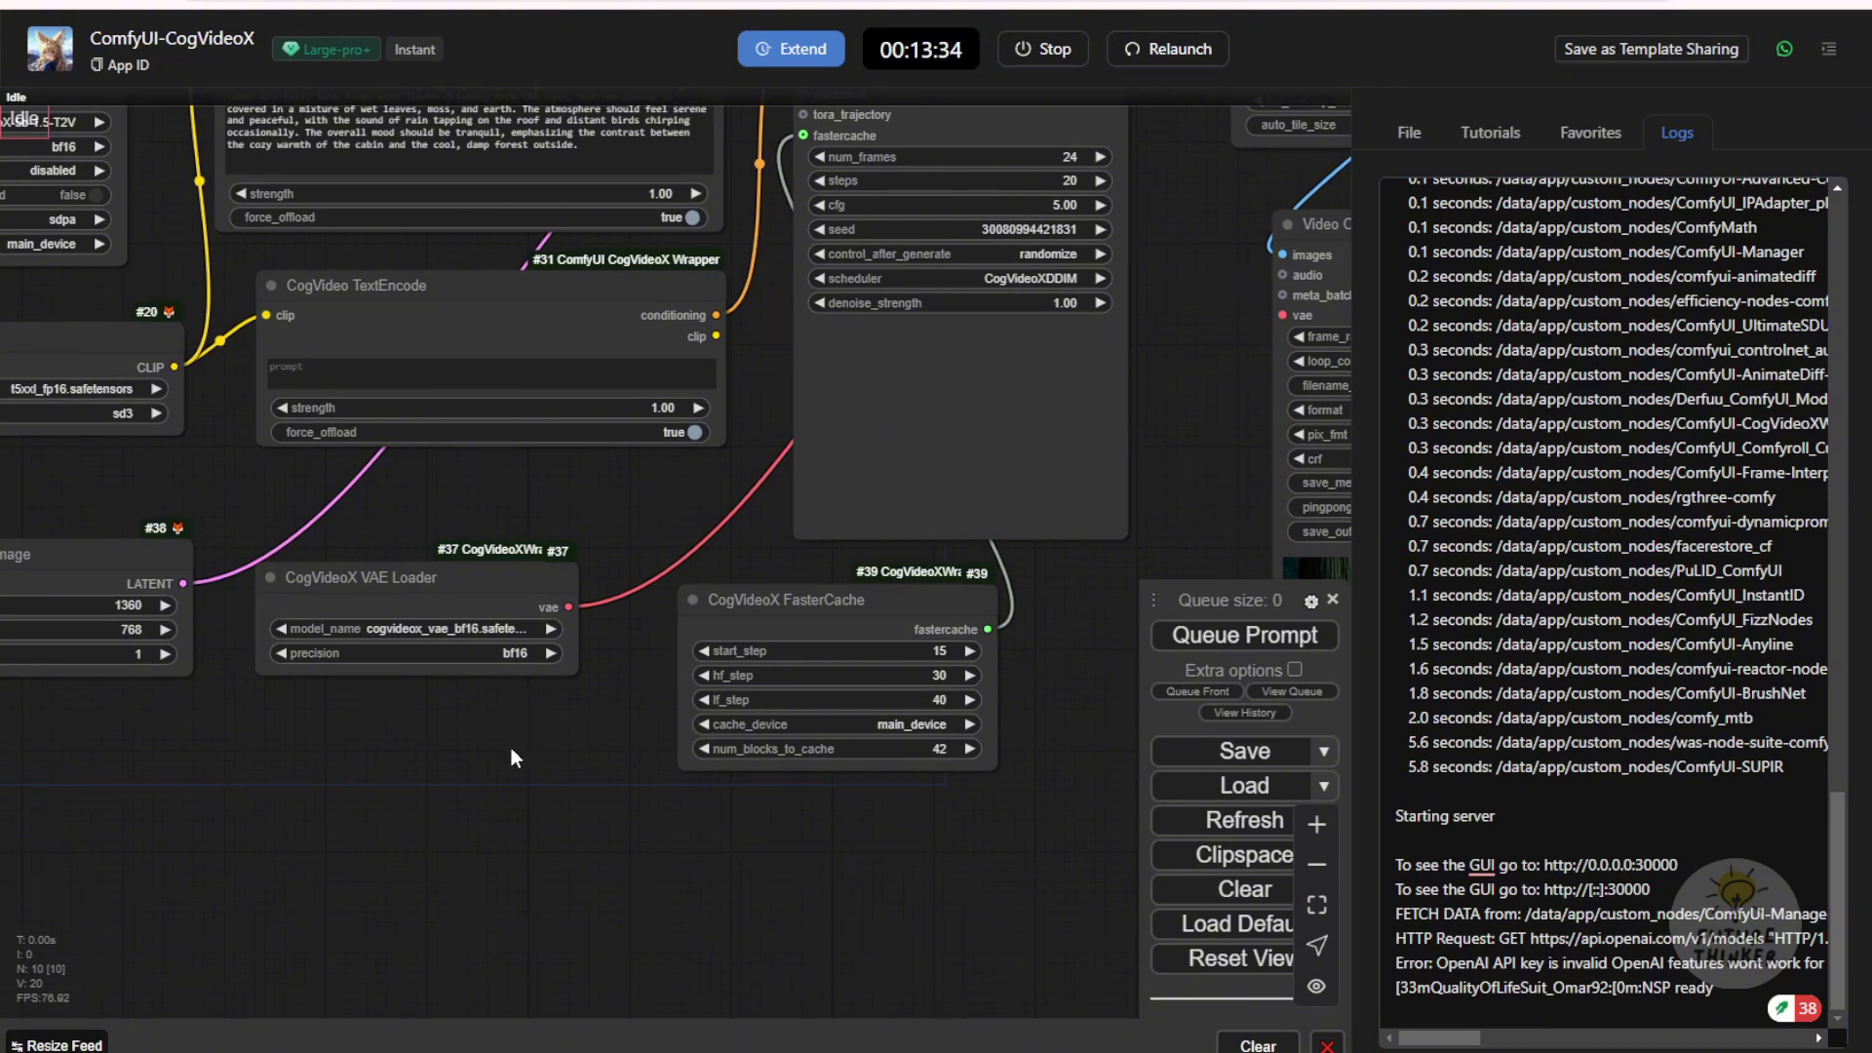
- Switch to the local ComfyUI workflow and open the model choices of the (Down)load CogVideo Model node
left_click_drag(1166, 208, 612, 253)
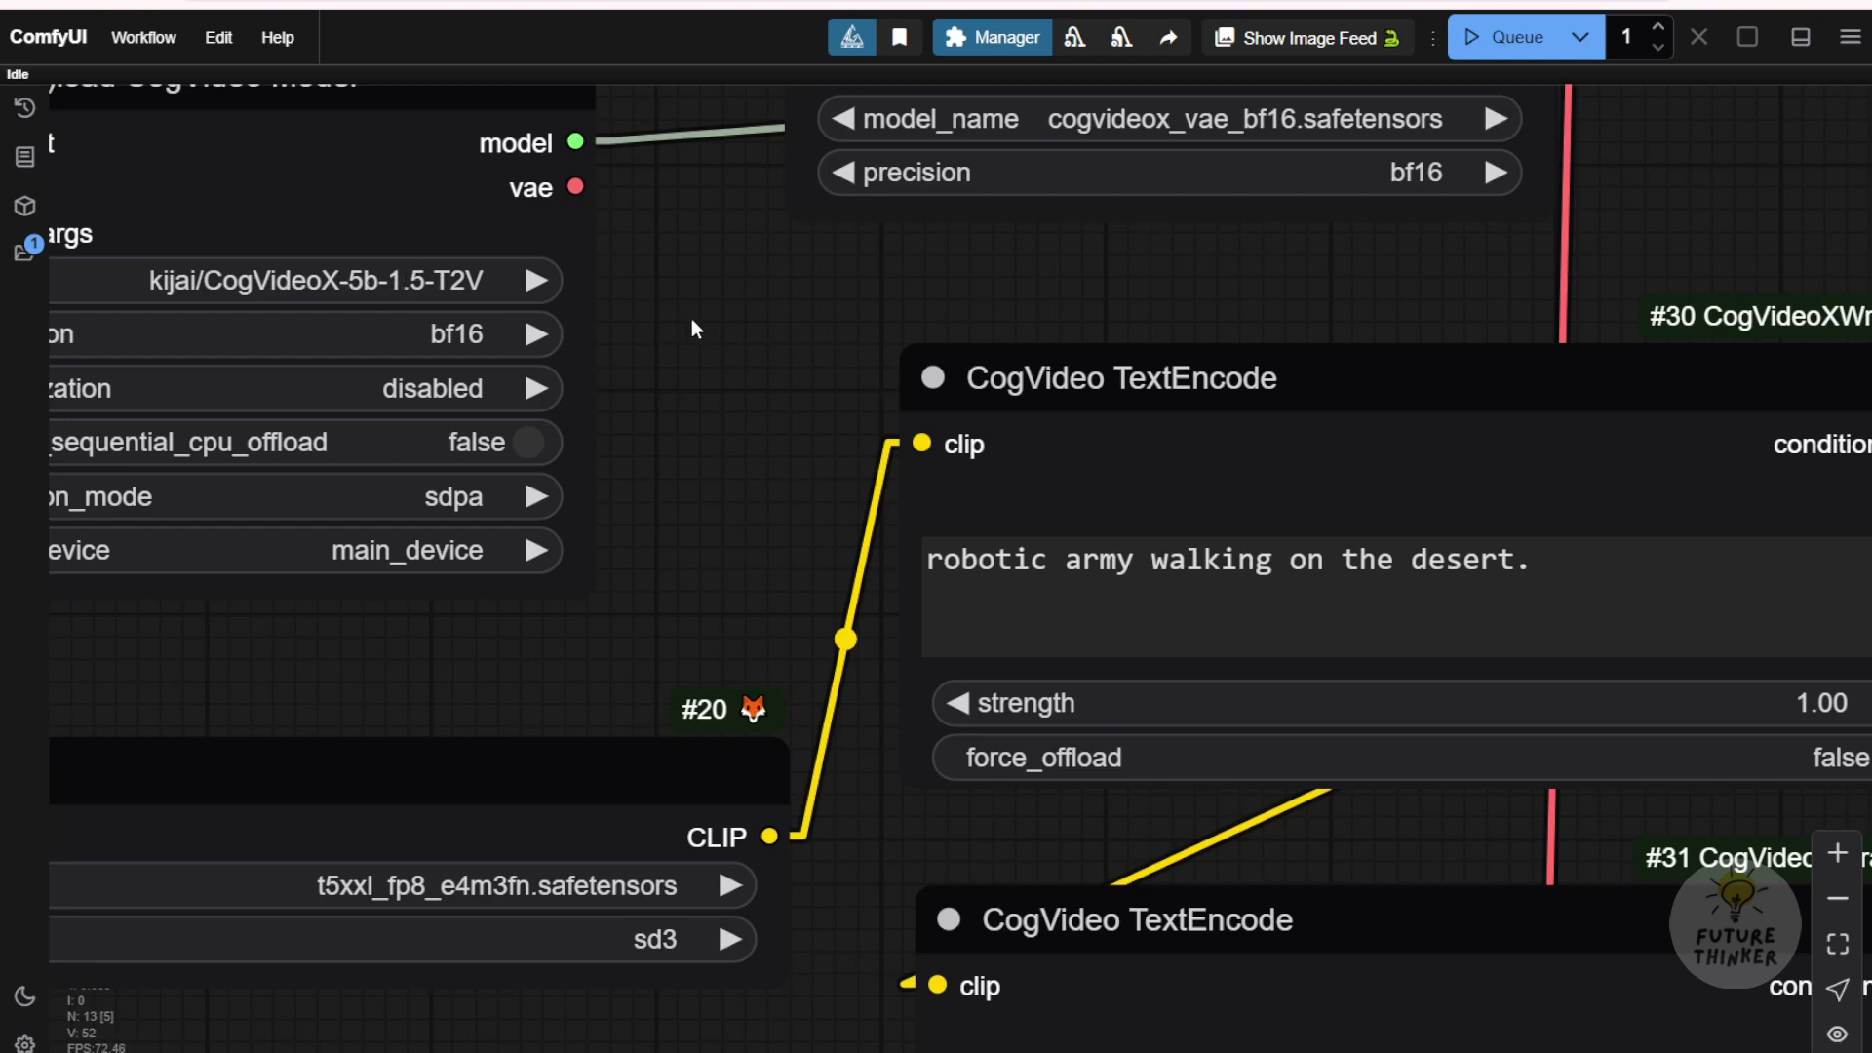
left_click_drag(687, 326, 869, 351)
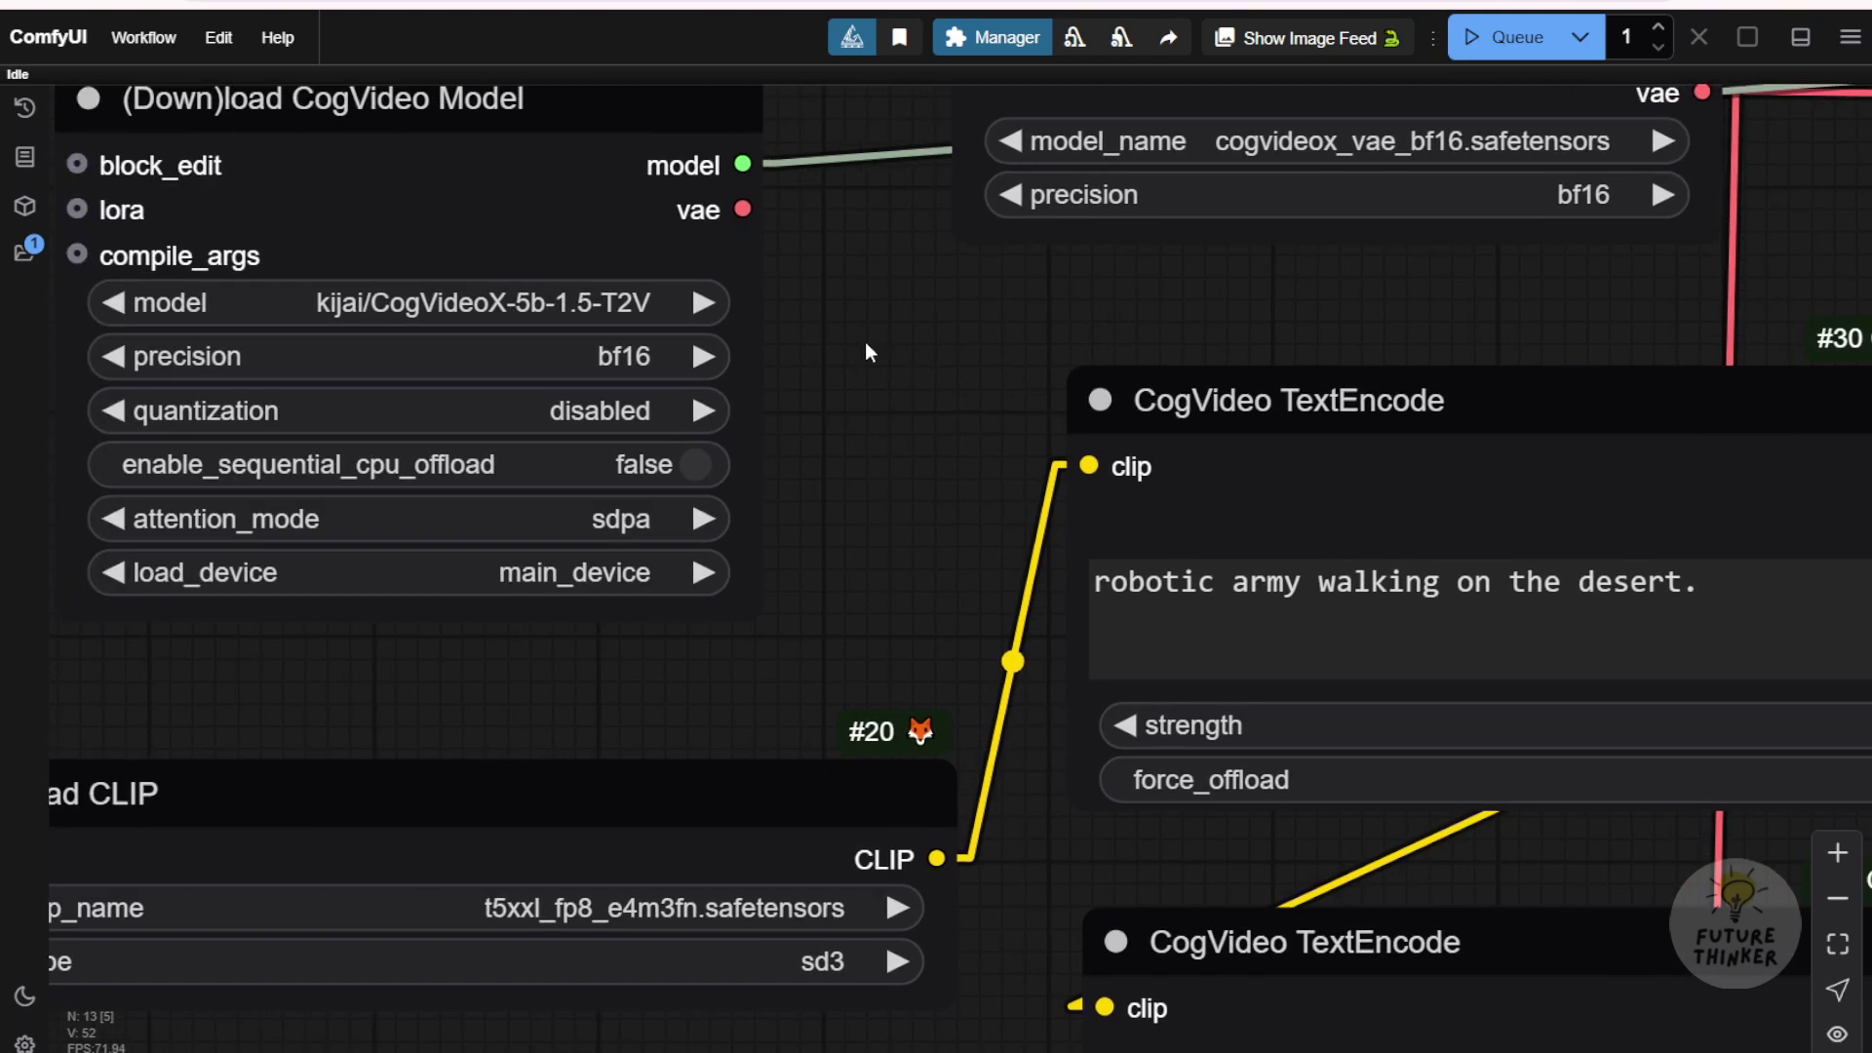
left_click(611, 299)
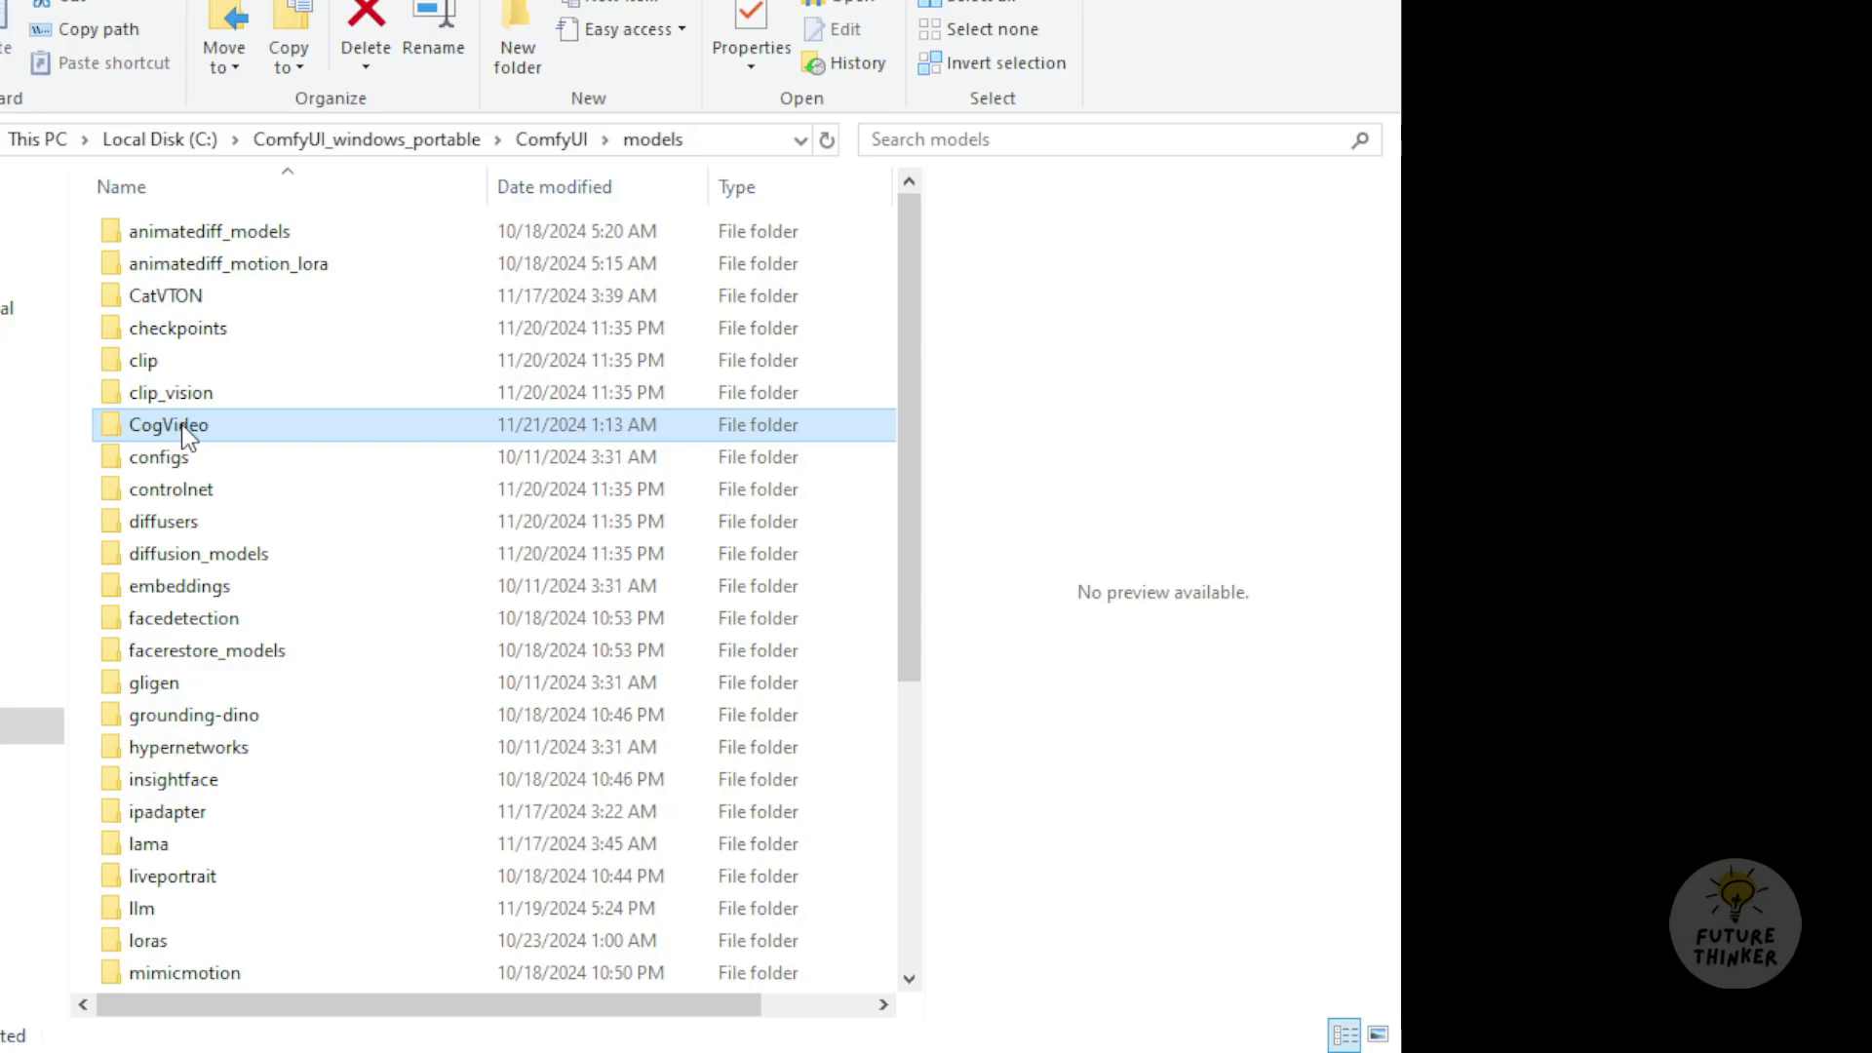
- Browse models > CogVideo > CogVideoX-5b-1.5 in the file explorer and check the transformer_I2V and transformer_T2V folders
double_click(174, 426)
left_click(156, 262)
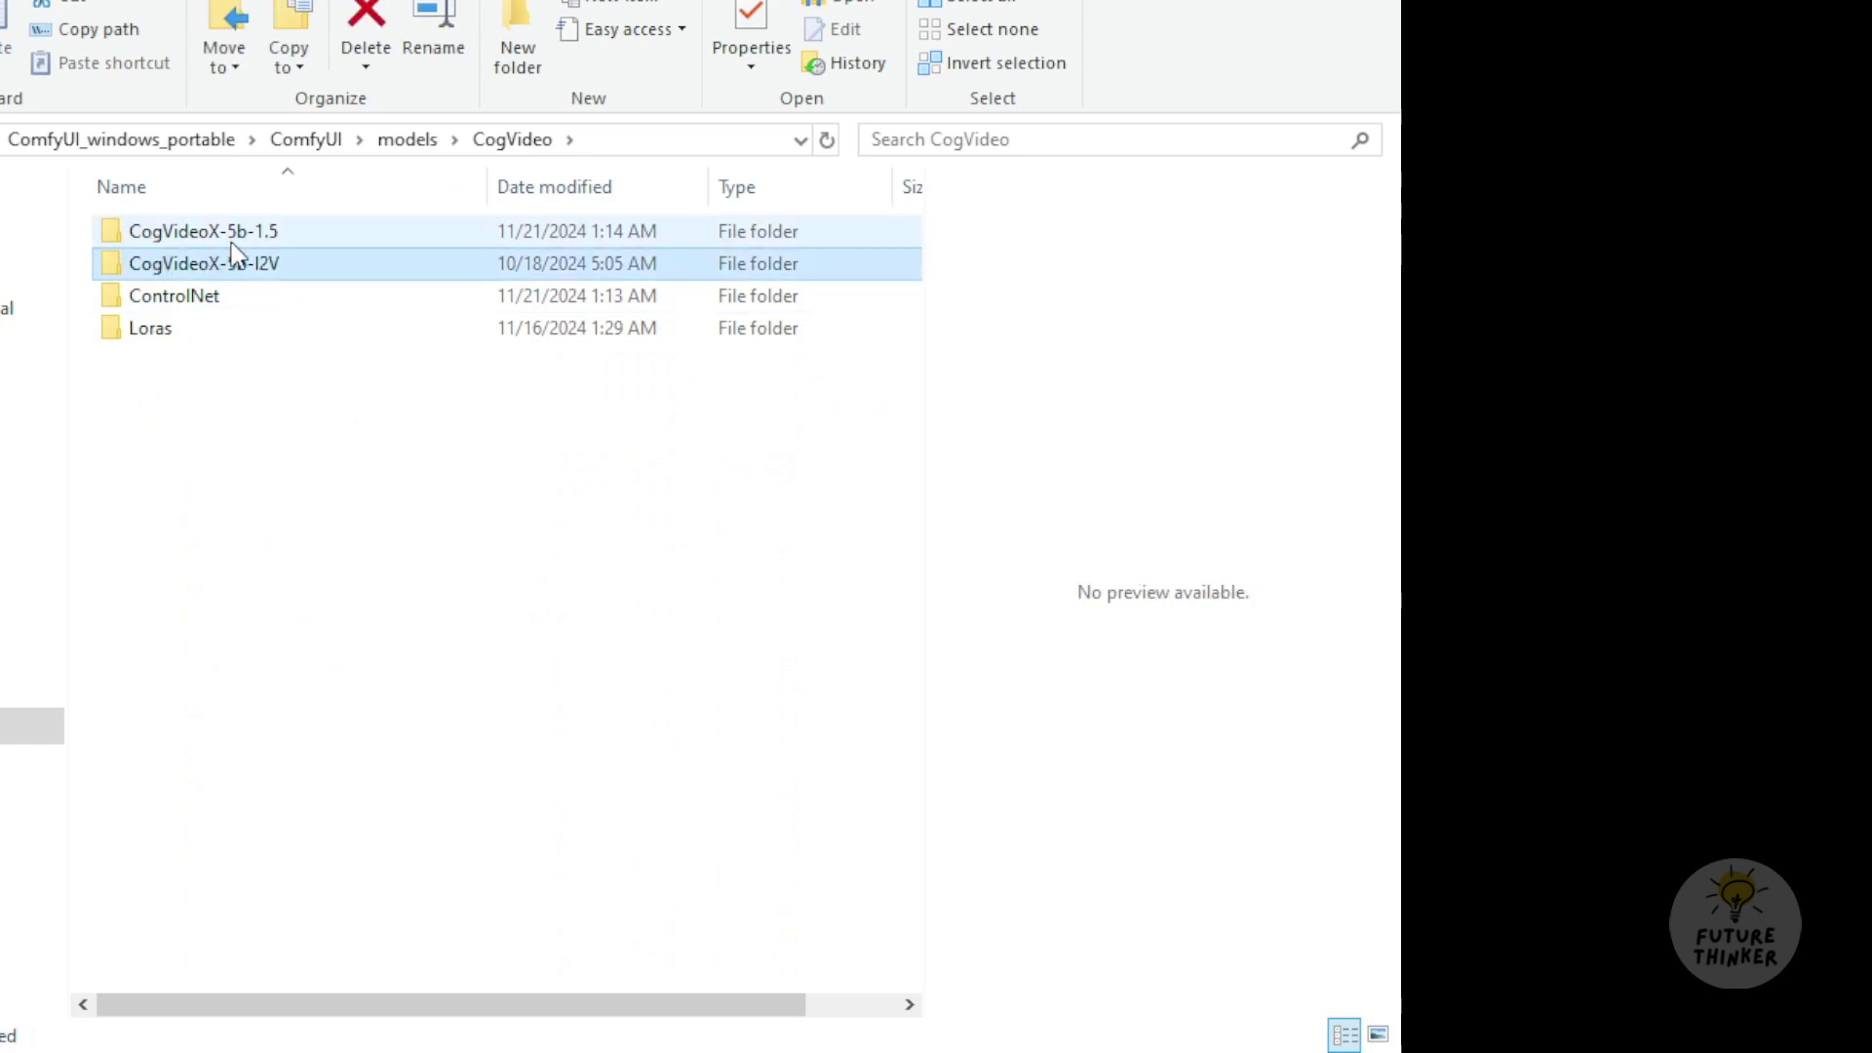
double_click(243, 236)
left_click(197, 303)
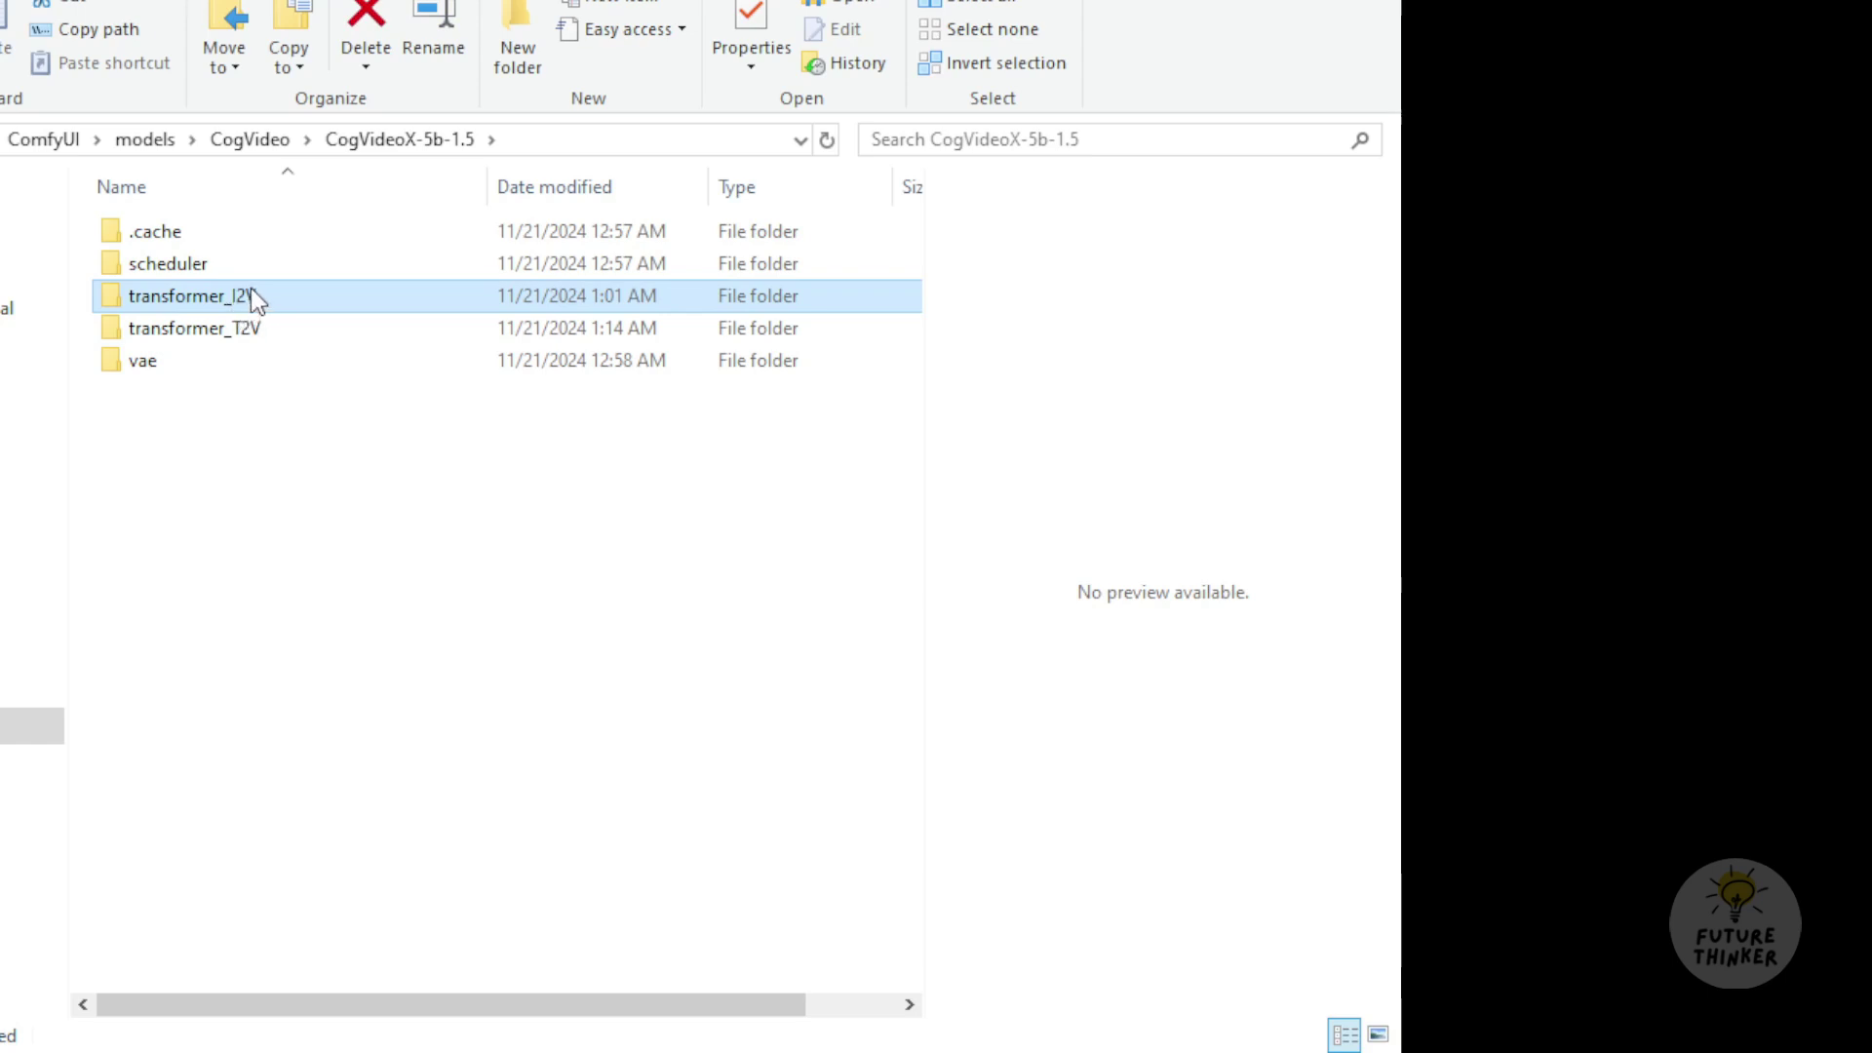
left_click(243, 337)
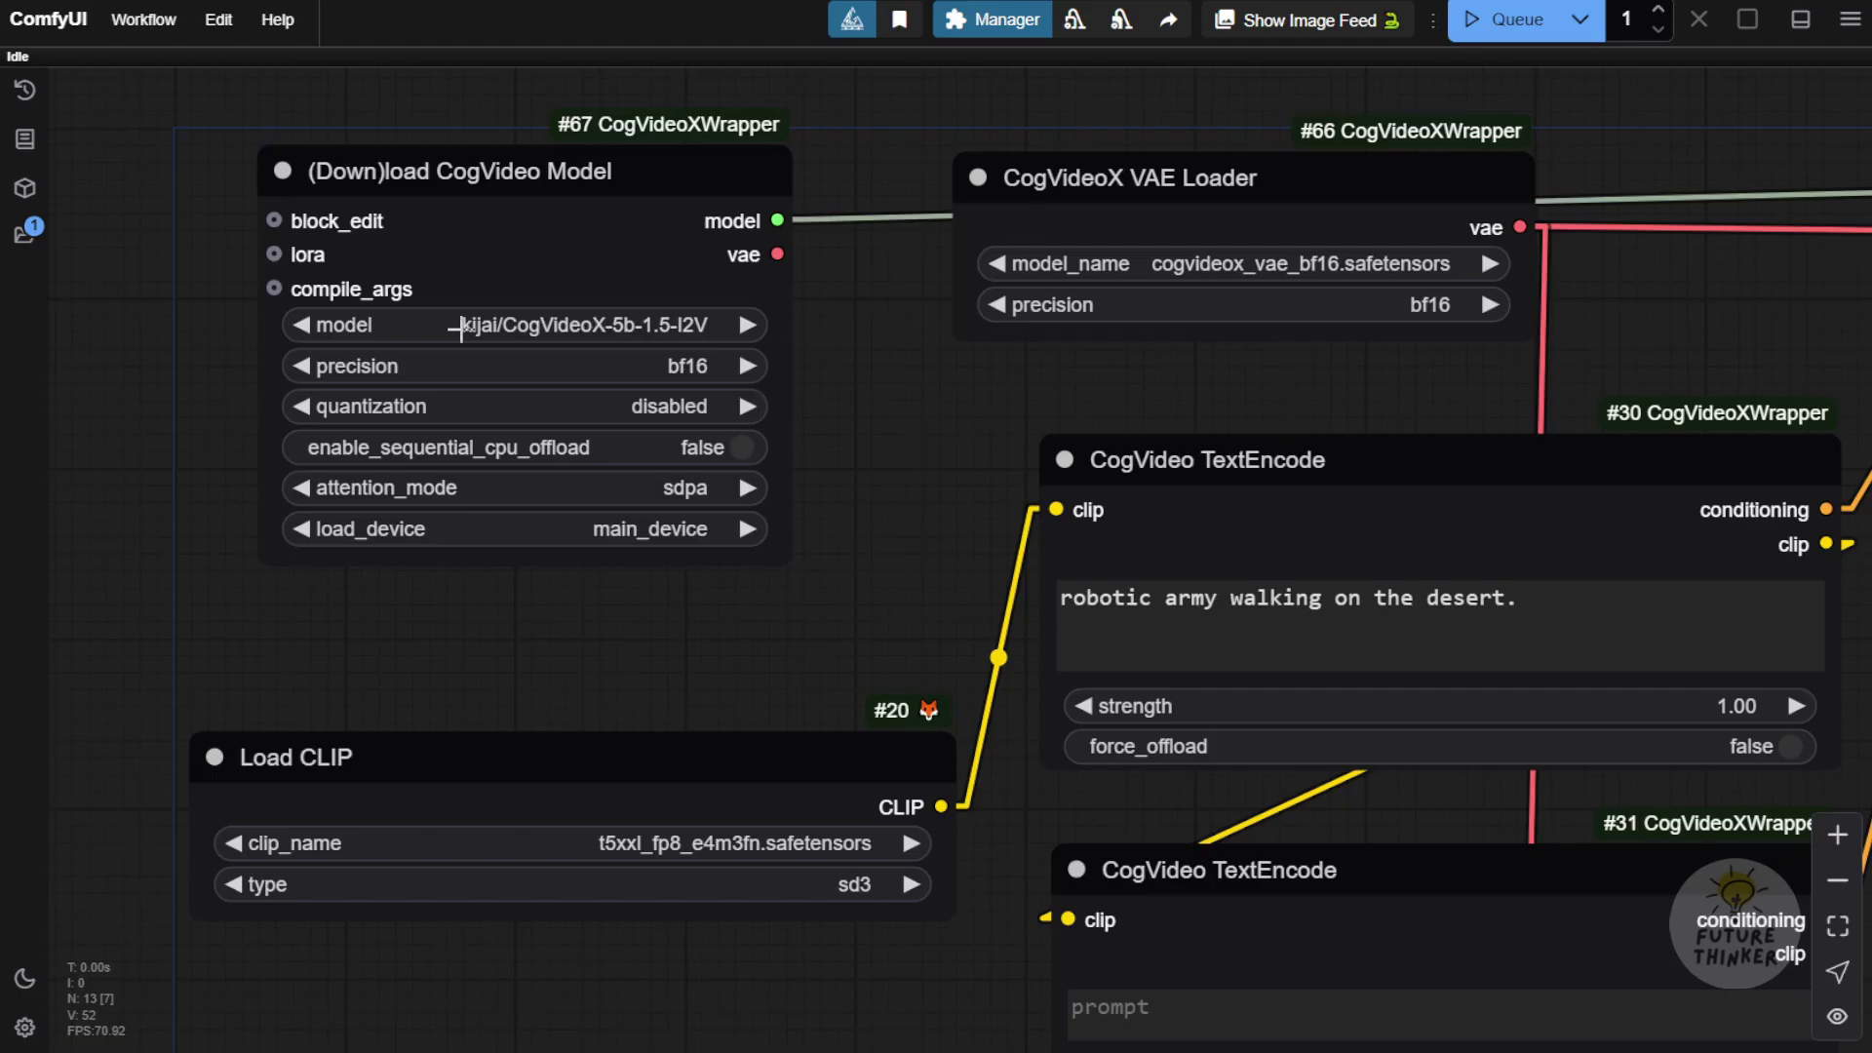
- Set the (Down)load CogVideo Model node's model to kijai/CogVideoX-5b-1.5-T2V
scroll(539, 328, "up", 3)
left_click_drag(1010, 337, 1190, 499)
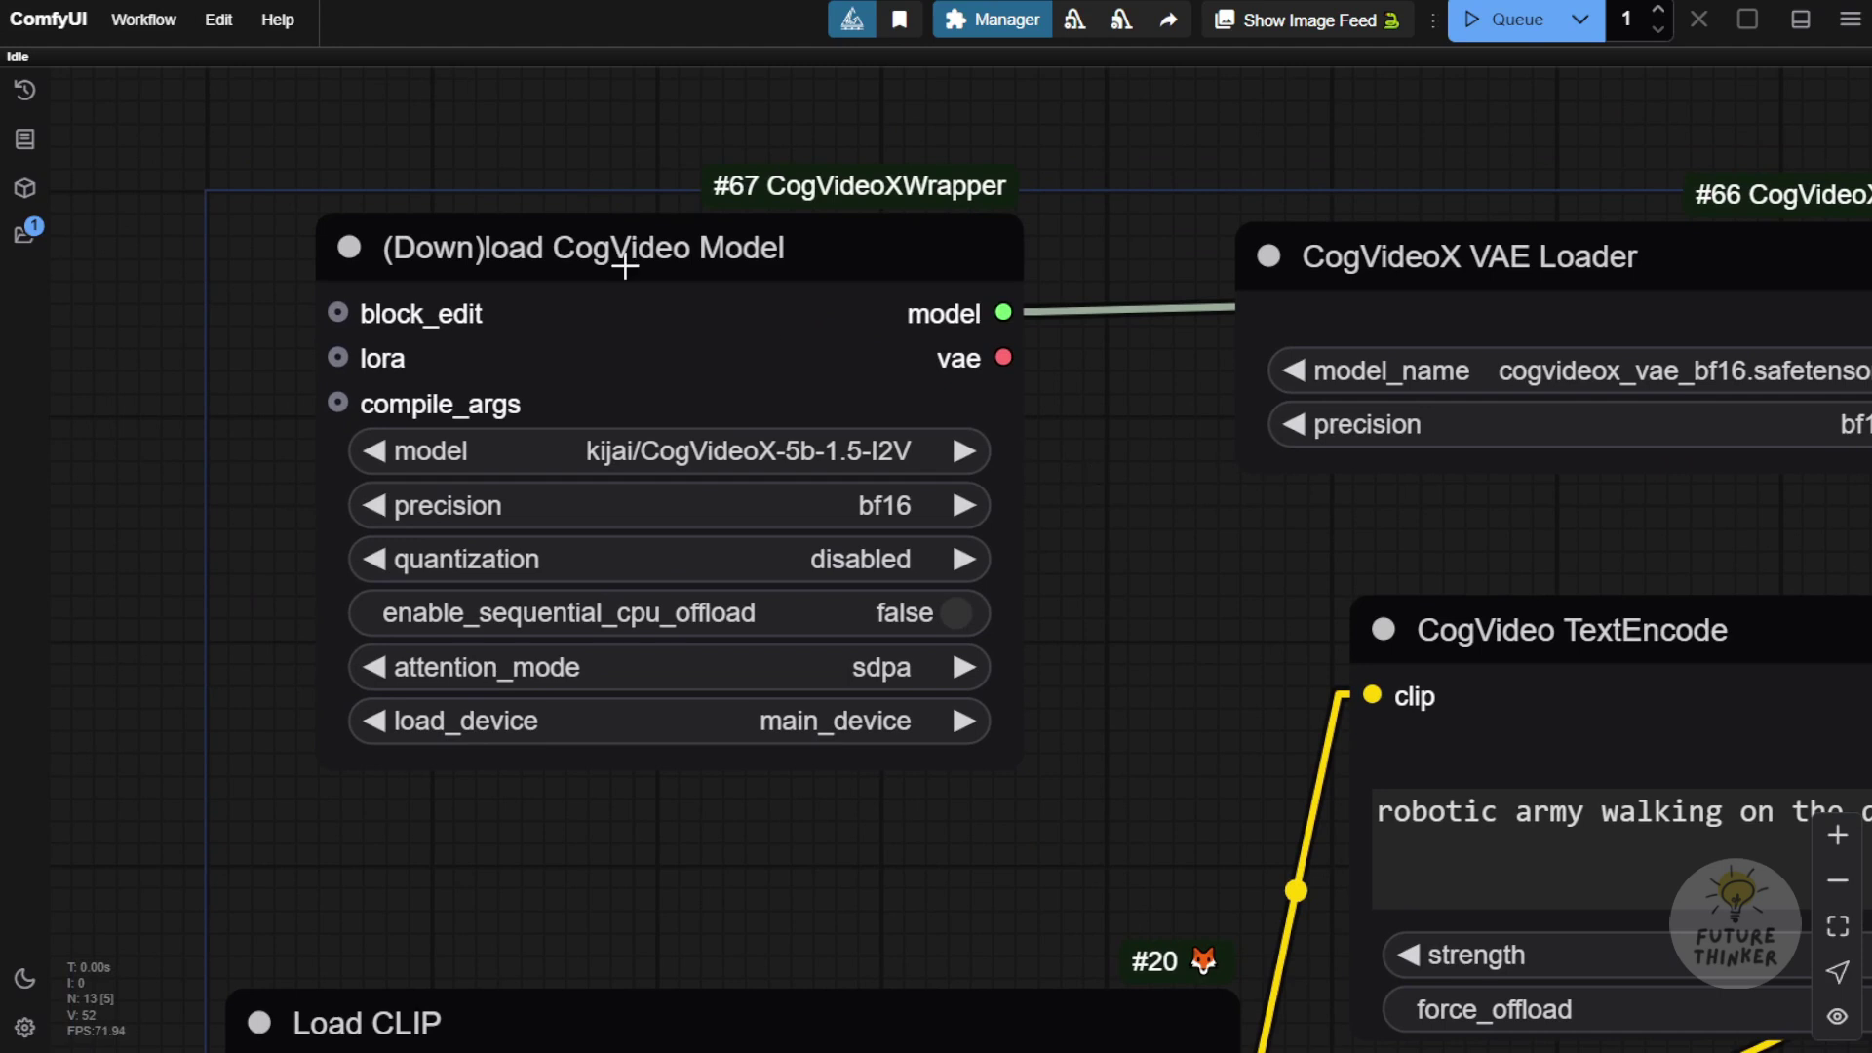
scroll(760, 339, "up", 2)
left_click(712, 485)
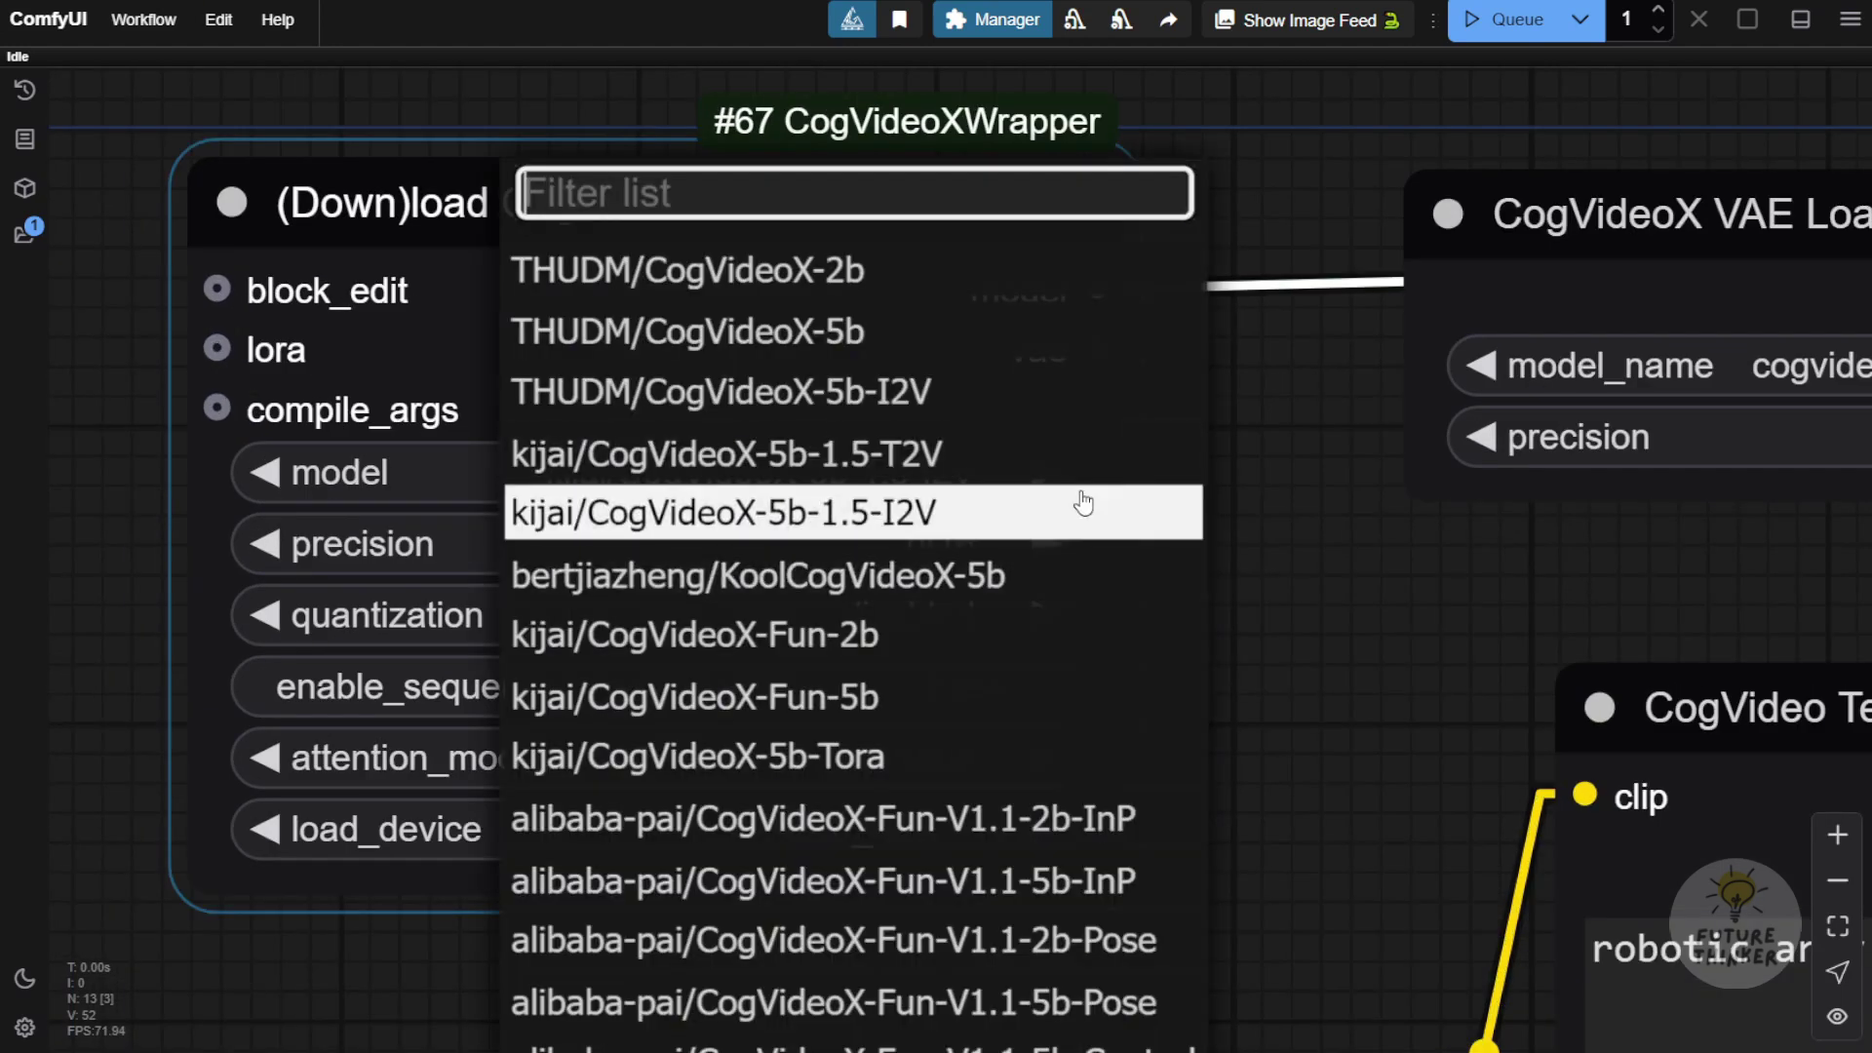
left_click(914, 452)
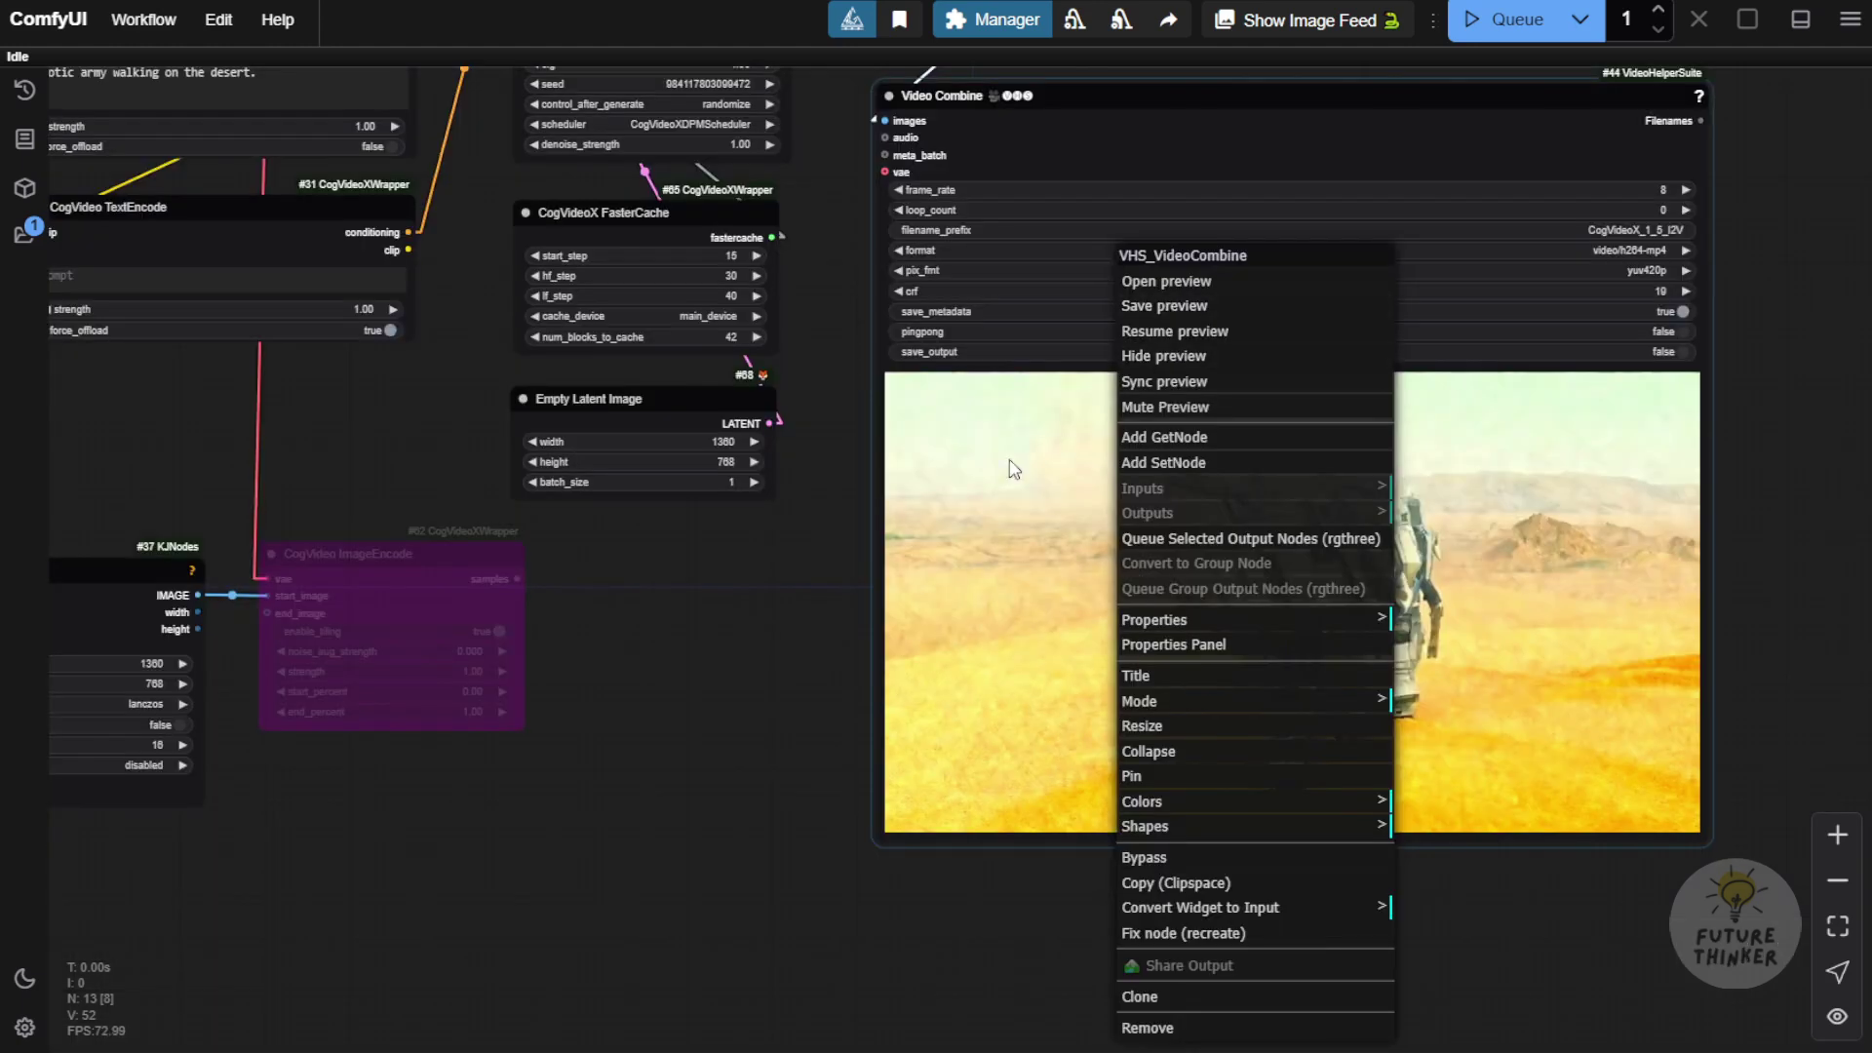
- Review the desert robot prompt and sampler settings, and resume the preview of the generated clip in the Video Combine node
left_click(746, 585)
left_click_drag(747, 585, 1180, 1010)
scroll(417, 439, "up", 2)
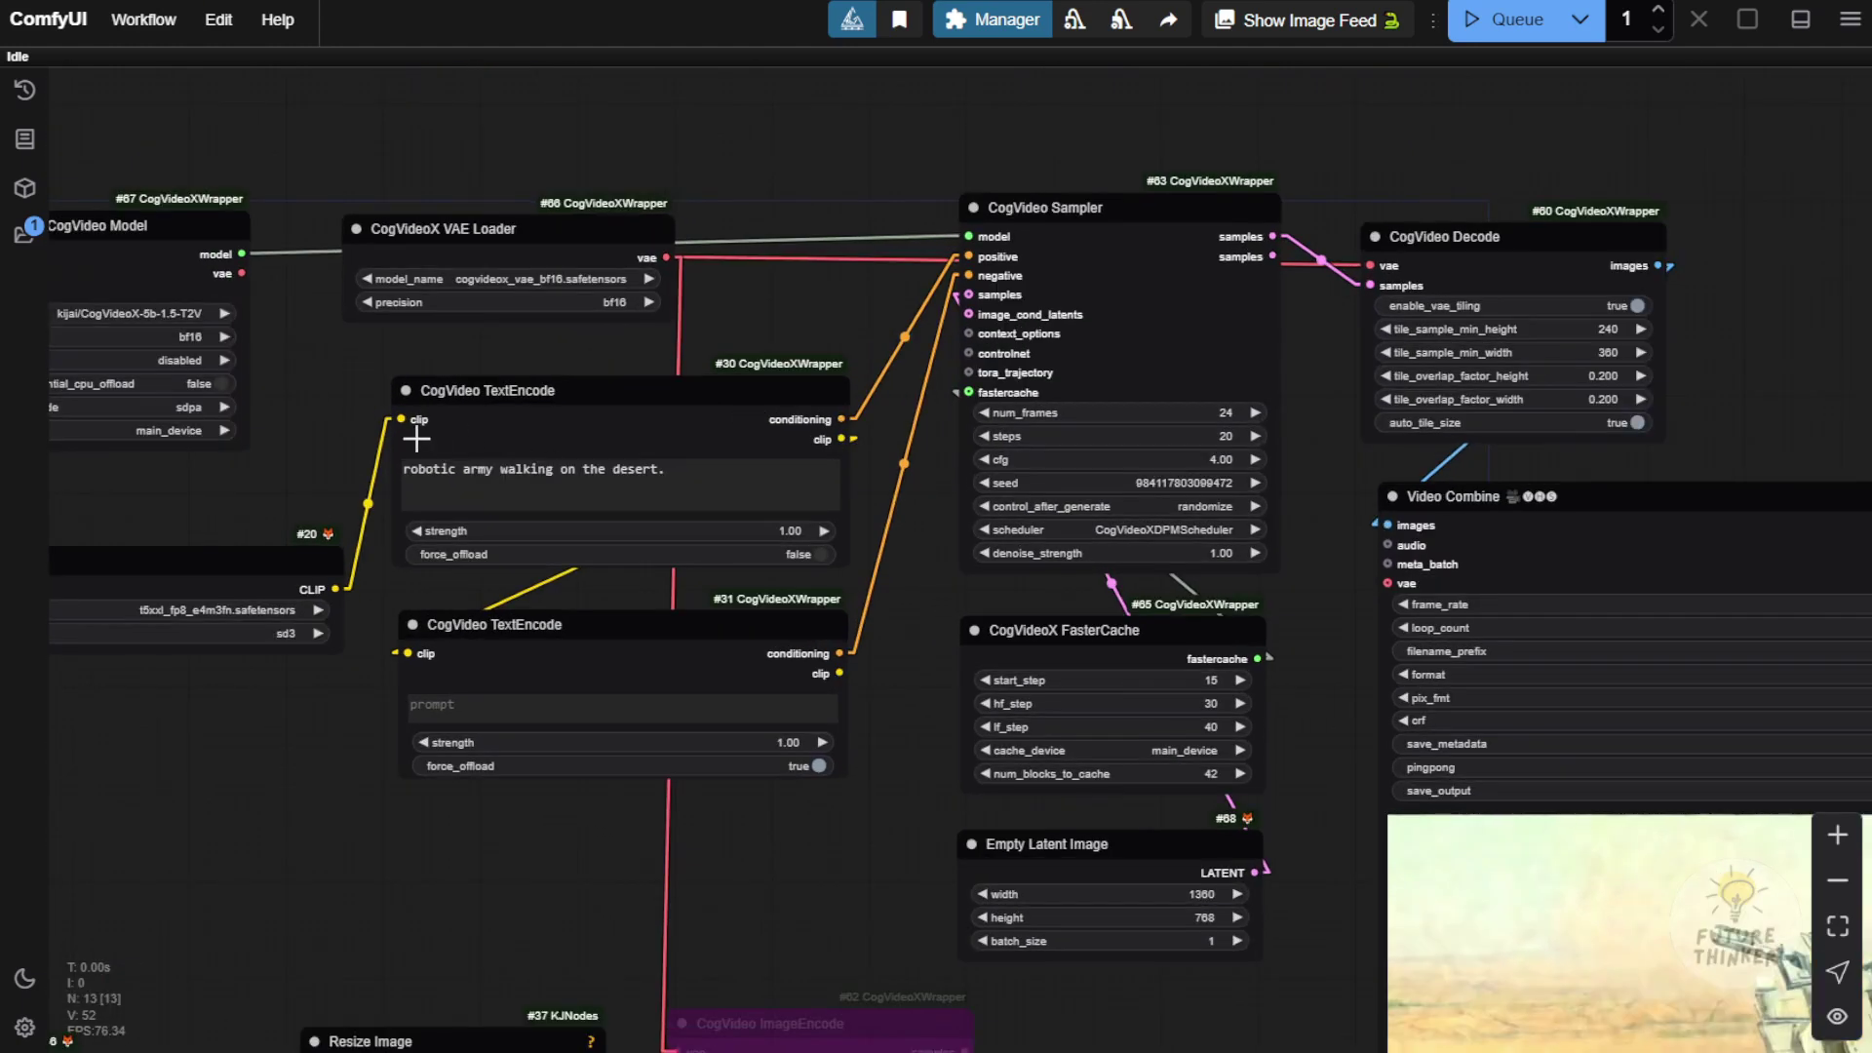
scroll(416, 440, "up", 3)
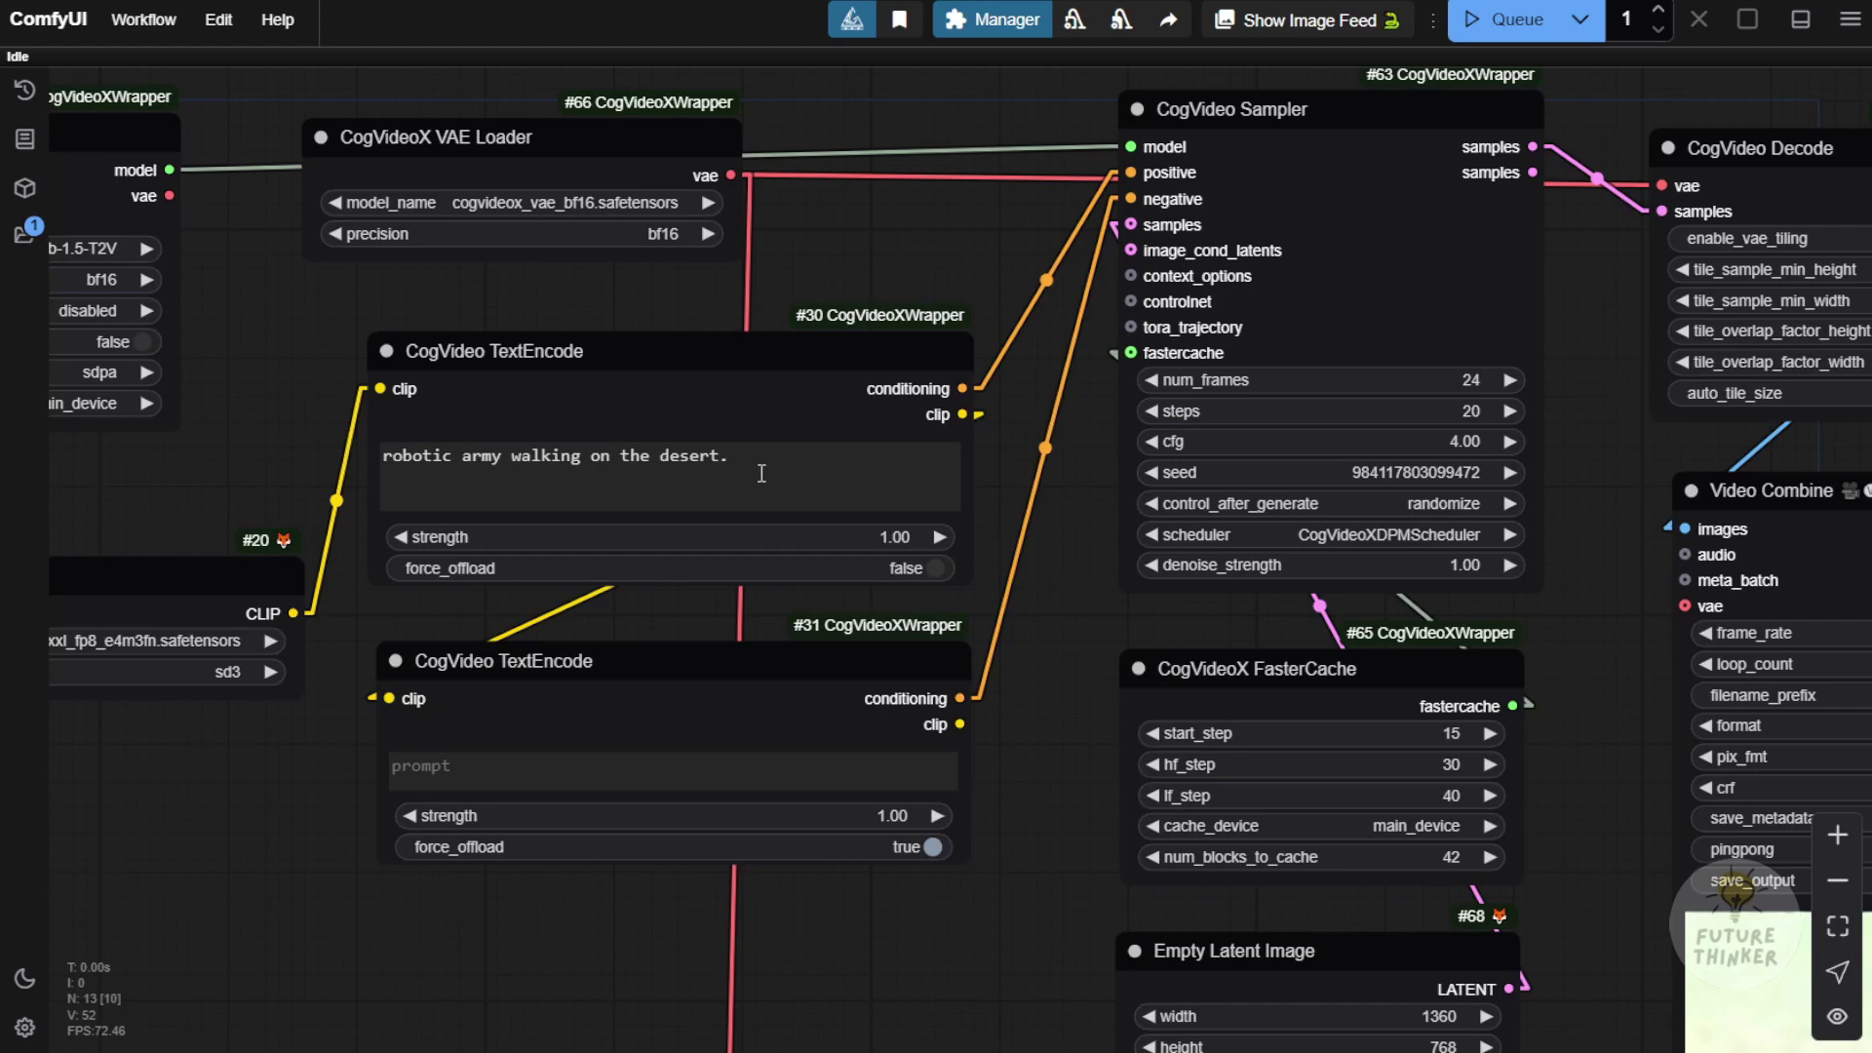
scroll(1028, 757, "down", 3)
left_click_drag(1028, 757, 161, 220)
right_click(862, 593)
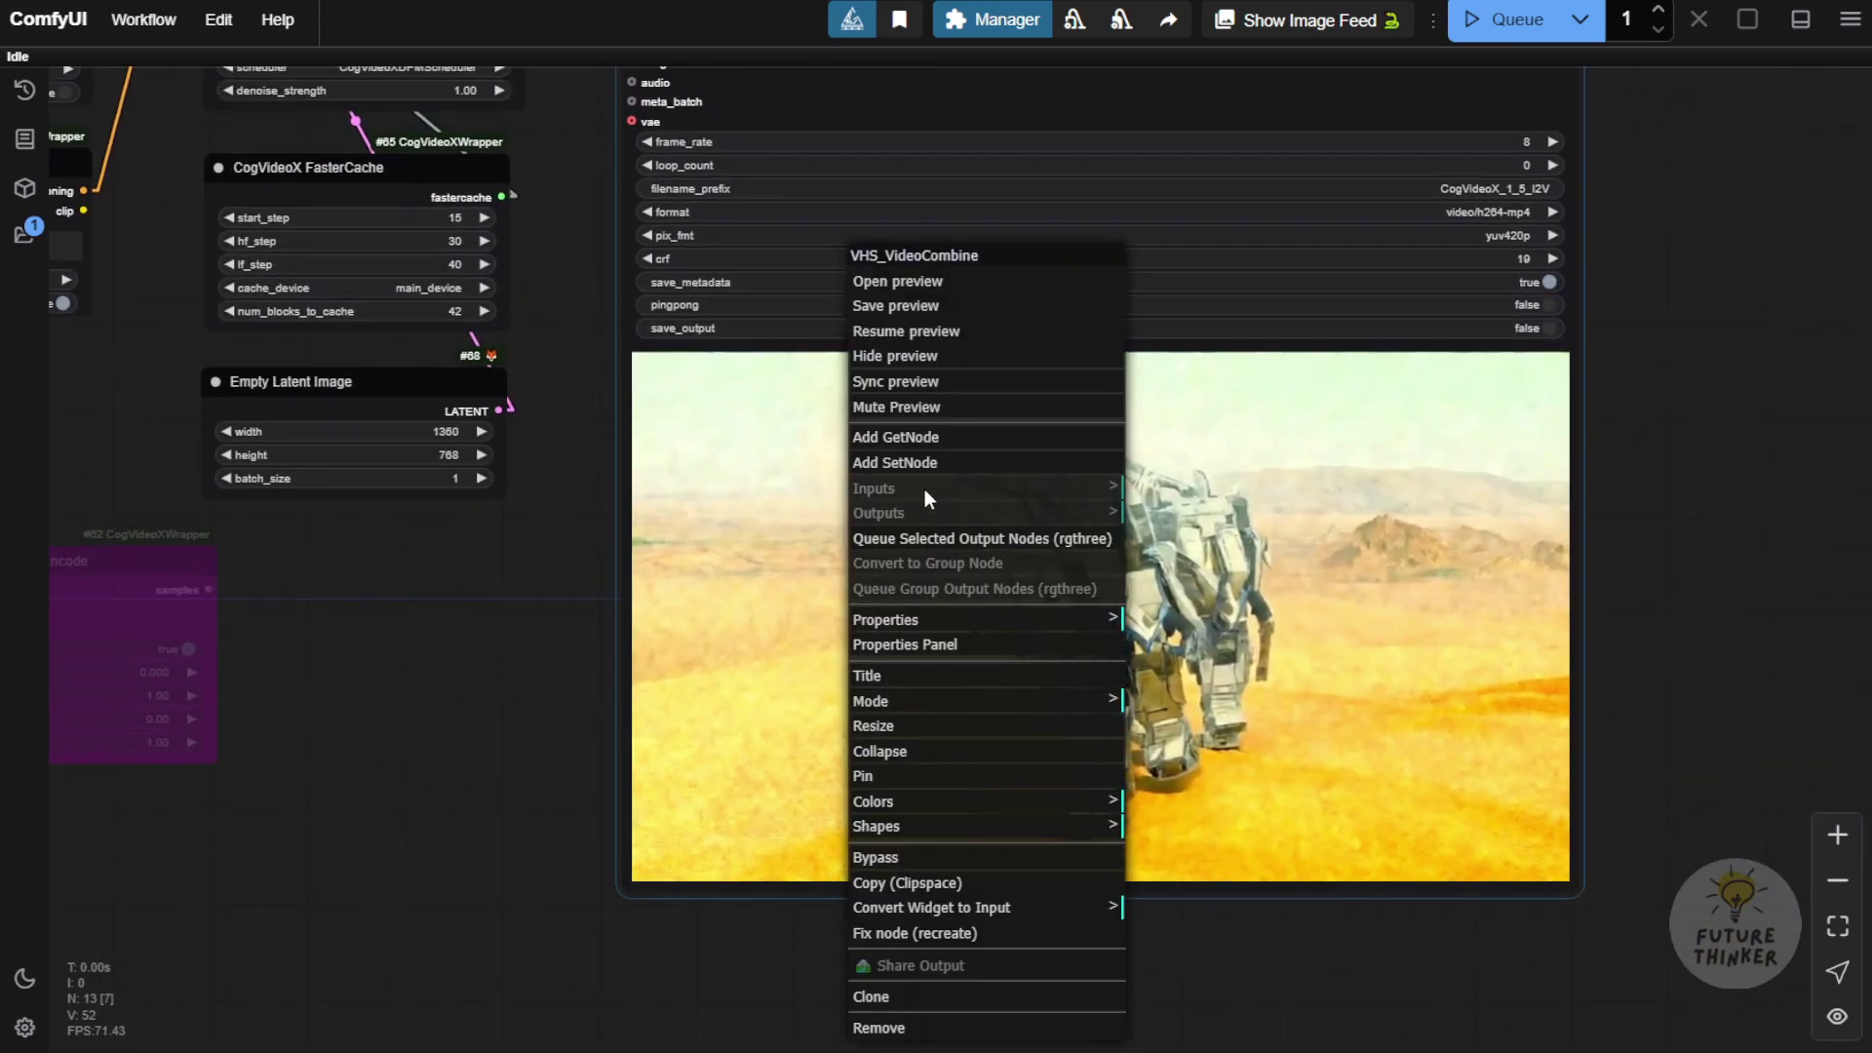
left_click(989, 333)
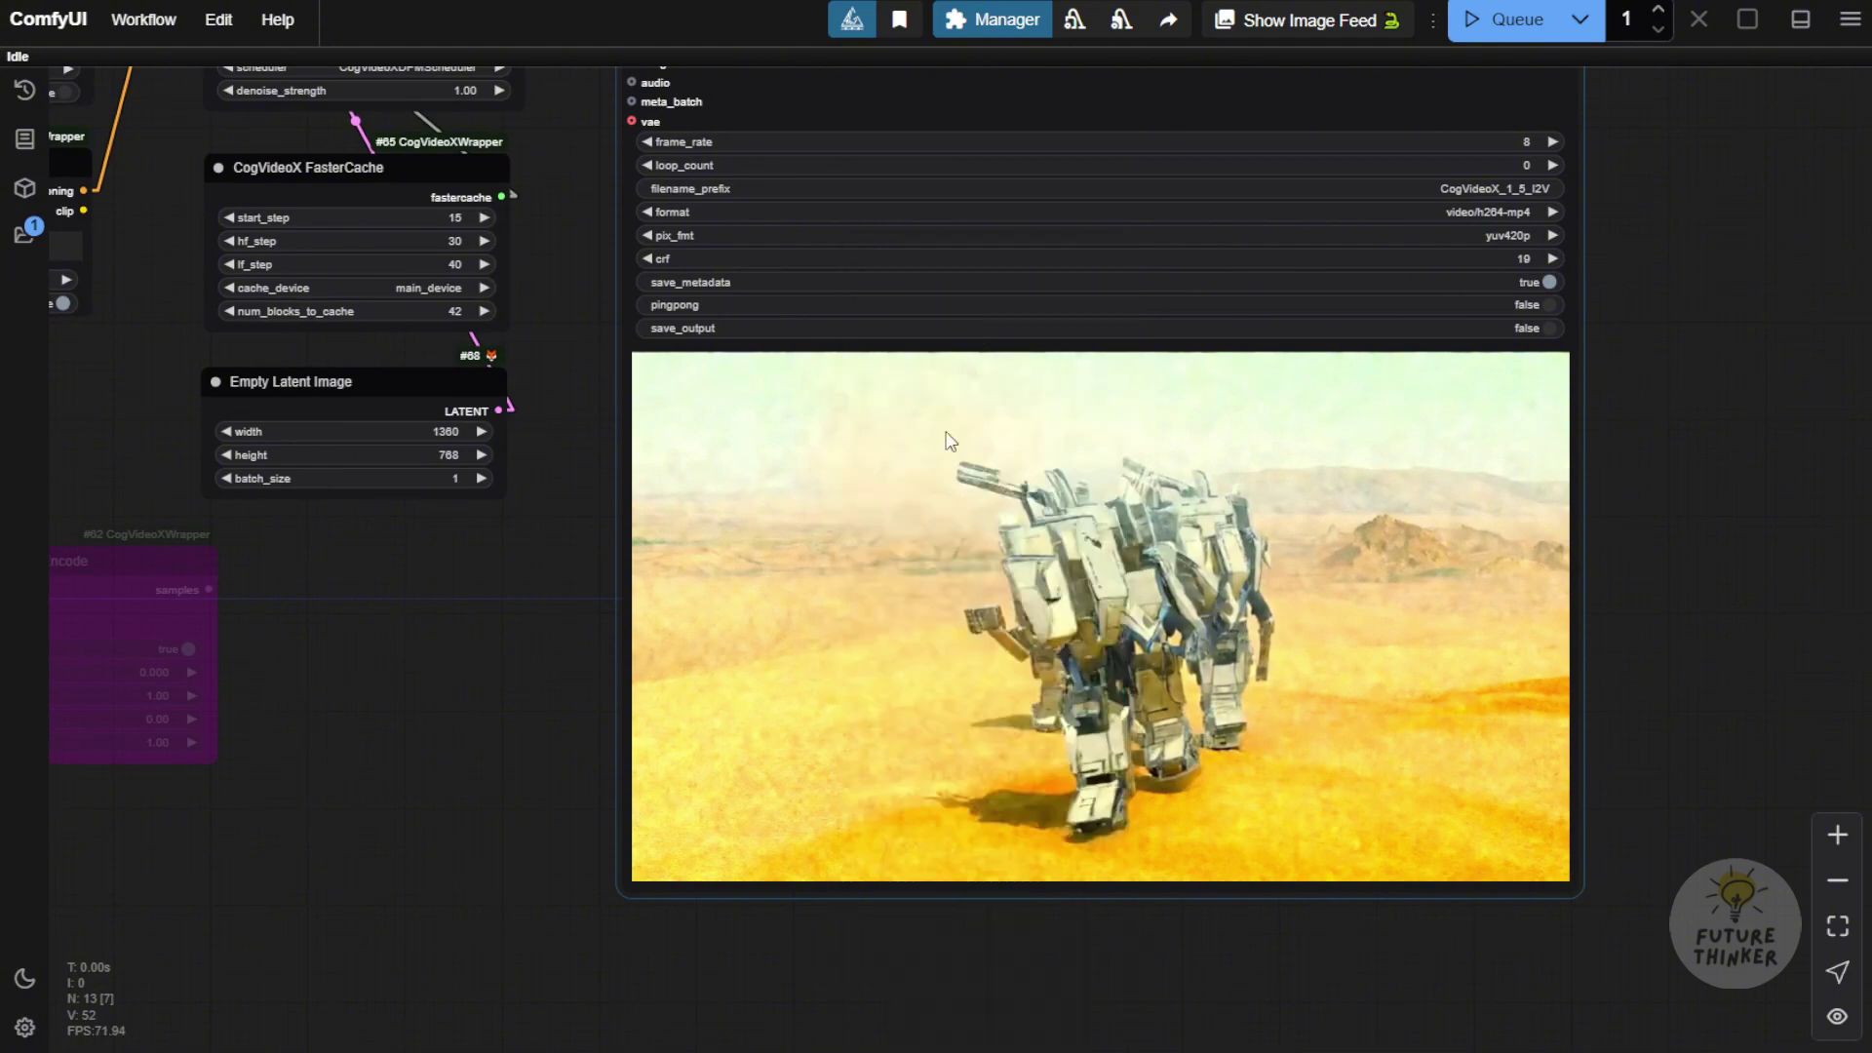
scroll(502, 546, "down", 4)
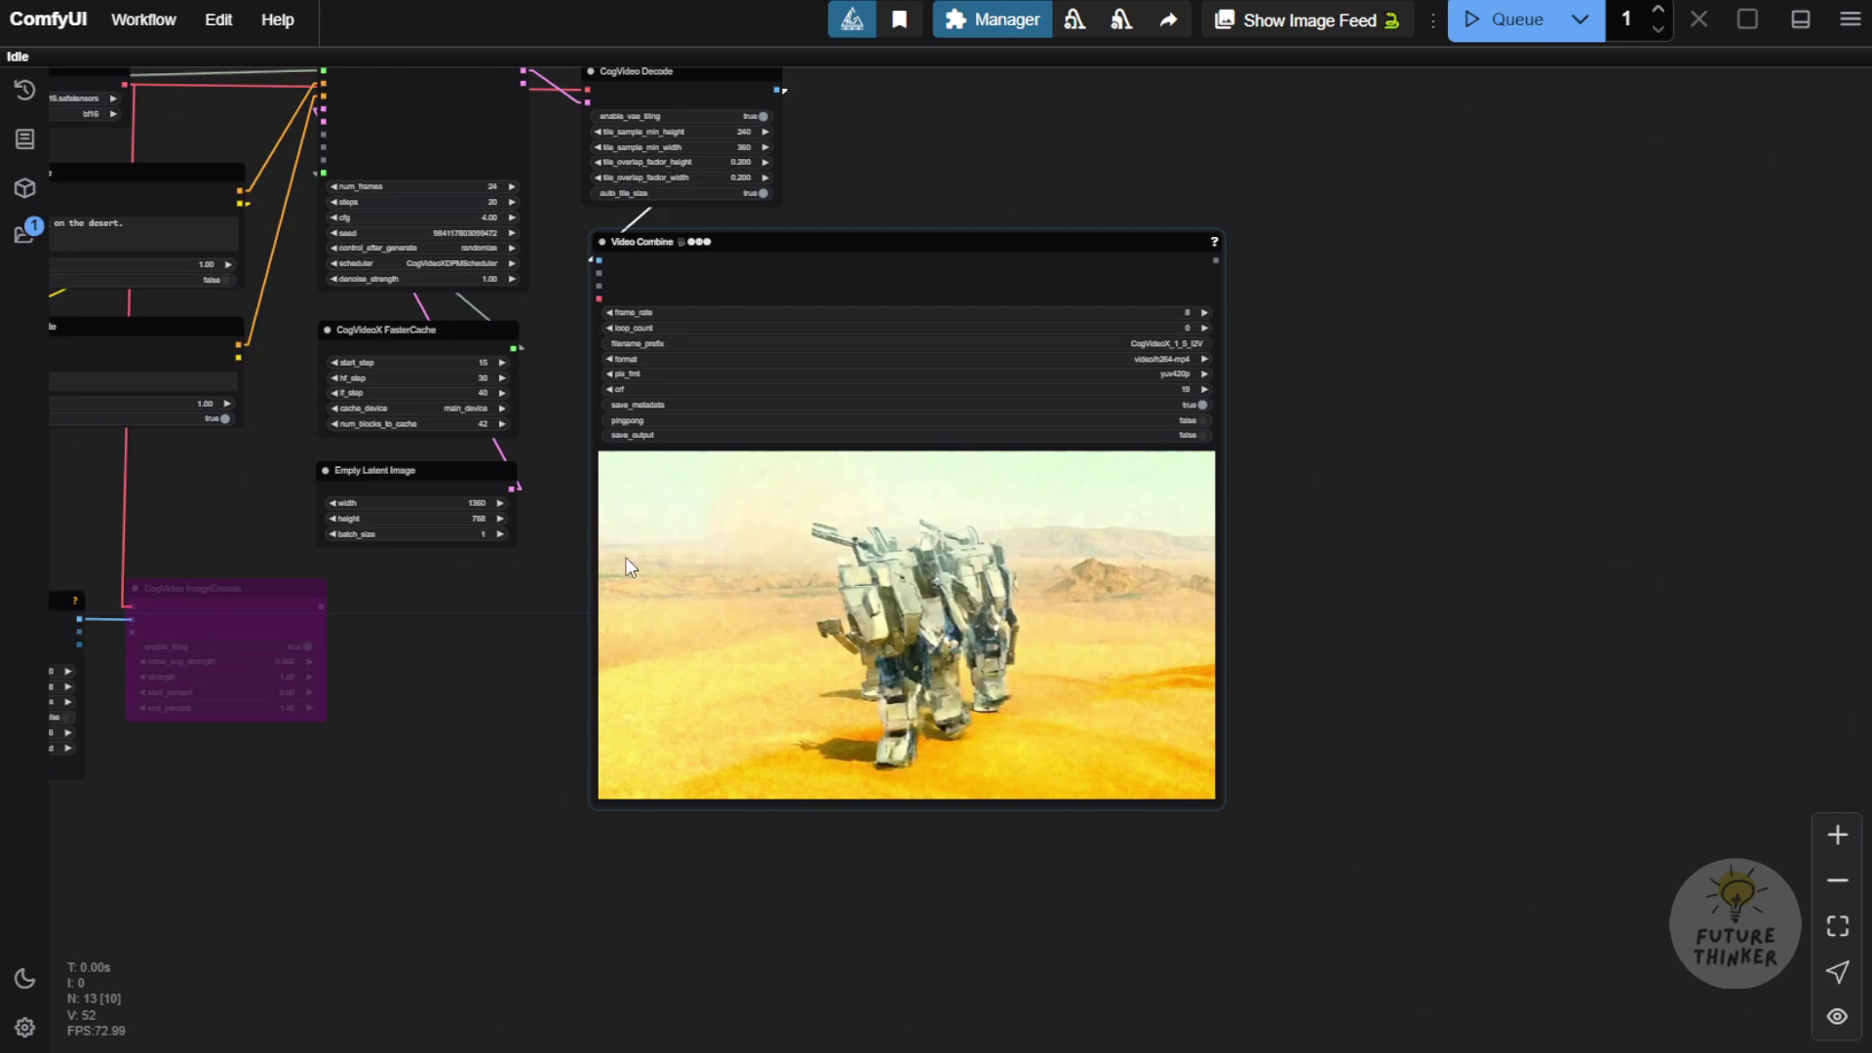
scroll(858, 644, "up", 1)
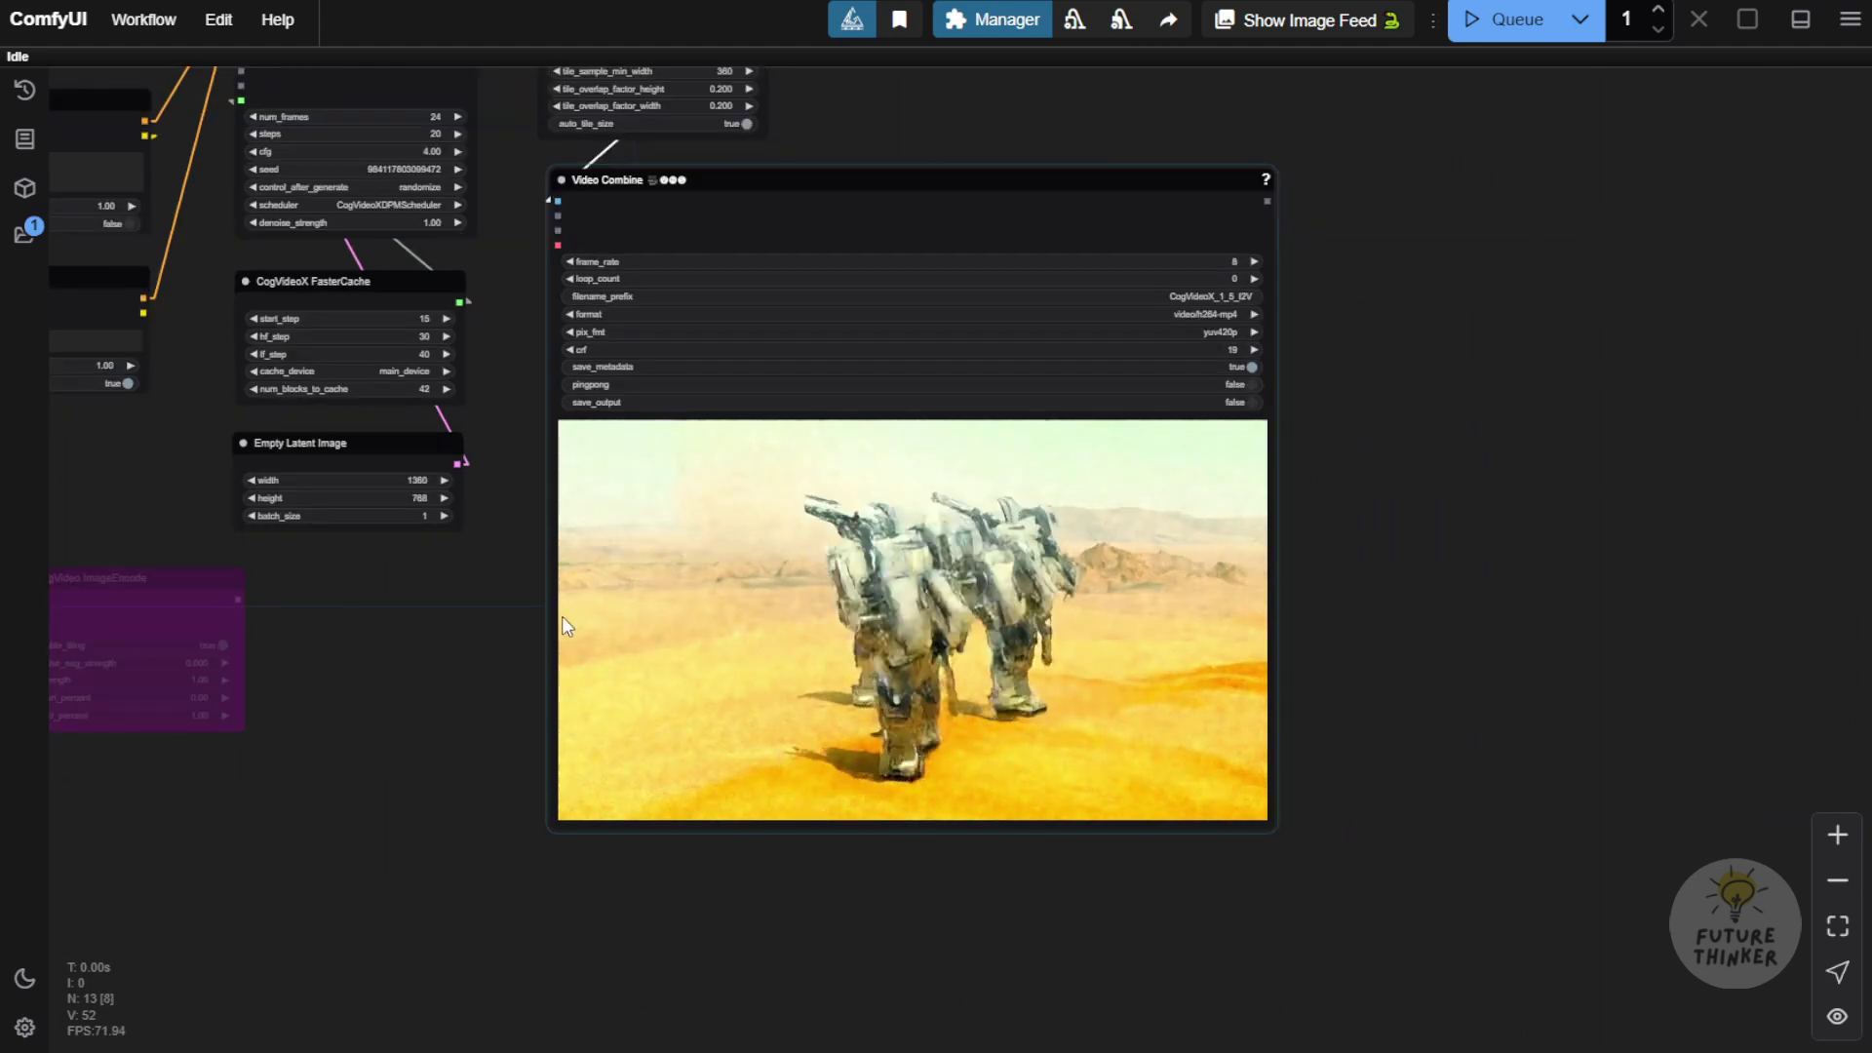
- Examine the Empty Latent Image size, the bypassed CogVideo ImageEncode node, and how they sit relative to the CogVideo Sampler
left_click_drag(453, 589, 686, 786)
scroll(823, 484, "up", 4)
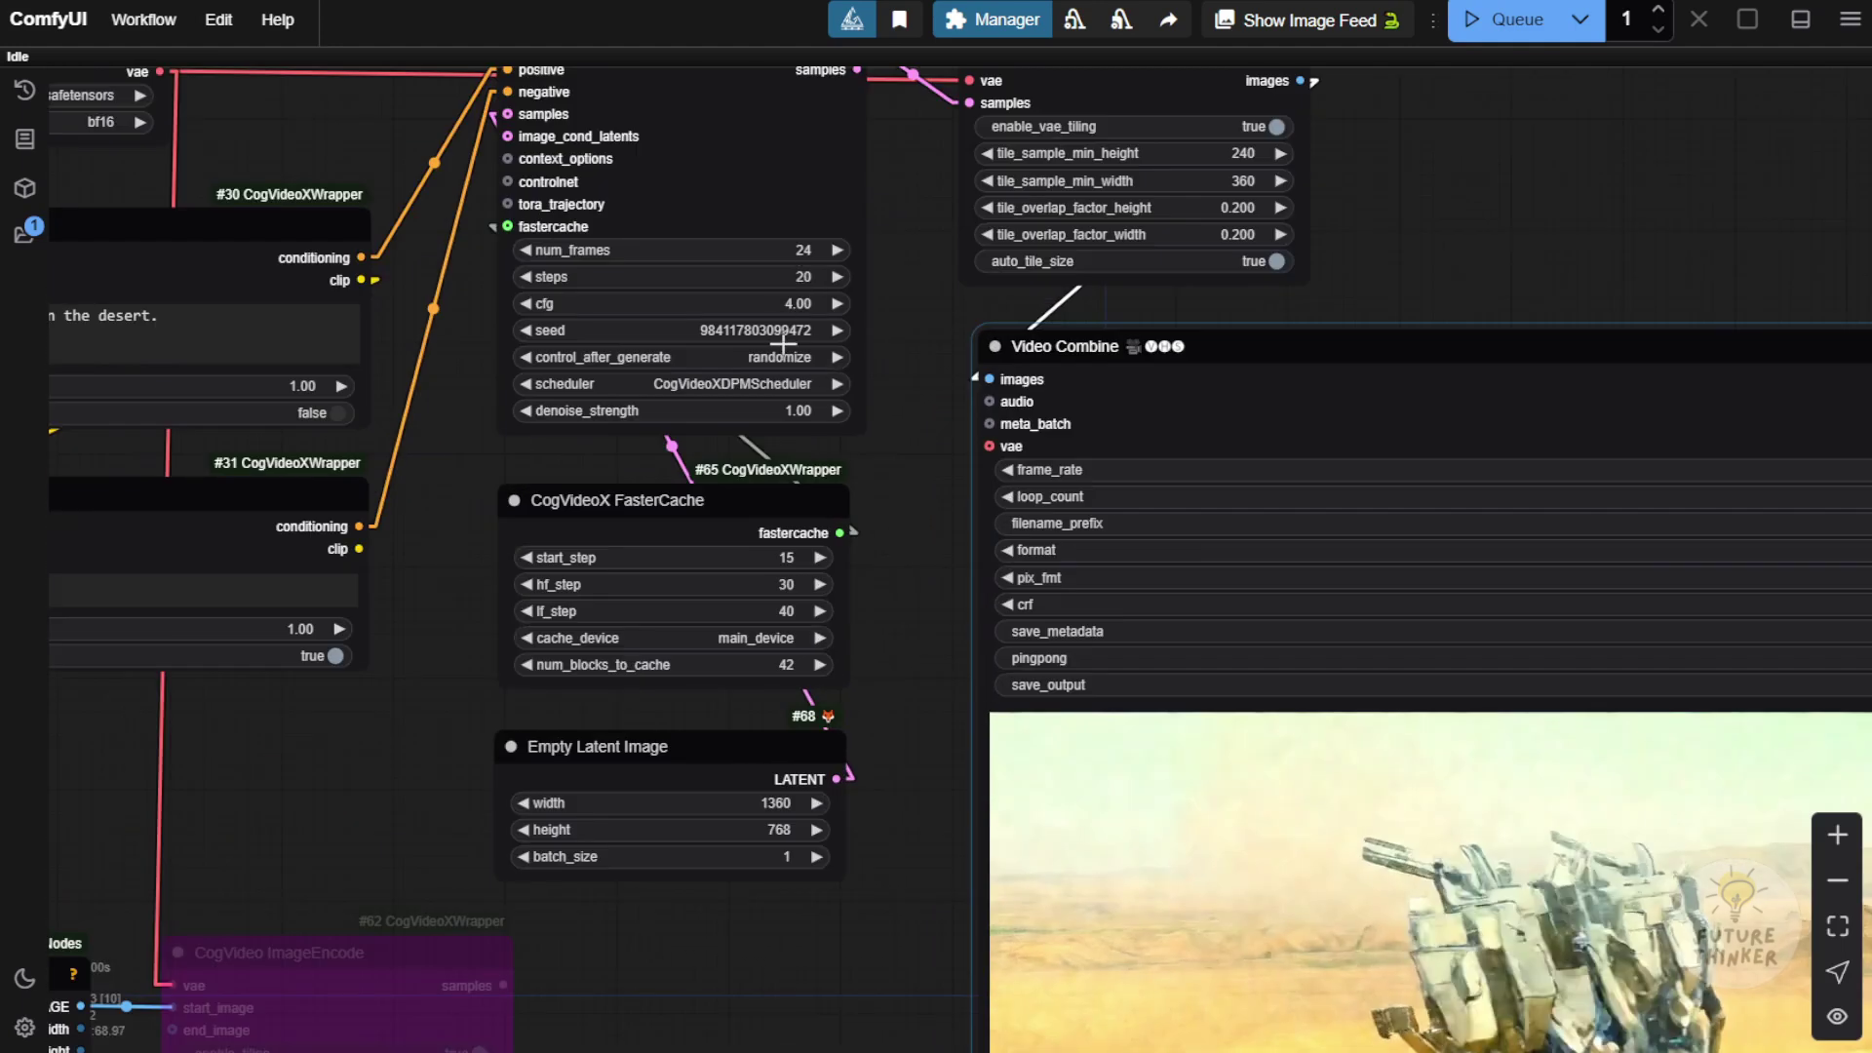
scroll(901, 811, "down", 3)
scroll(1132, 581, "up", 8)
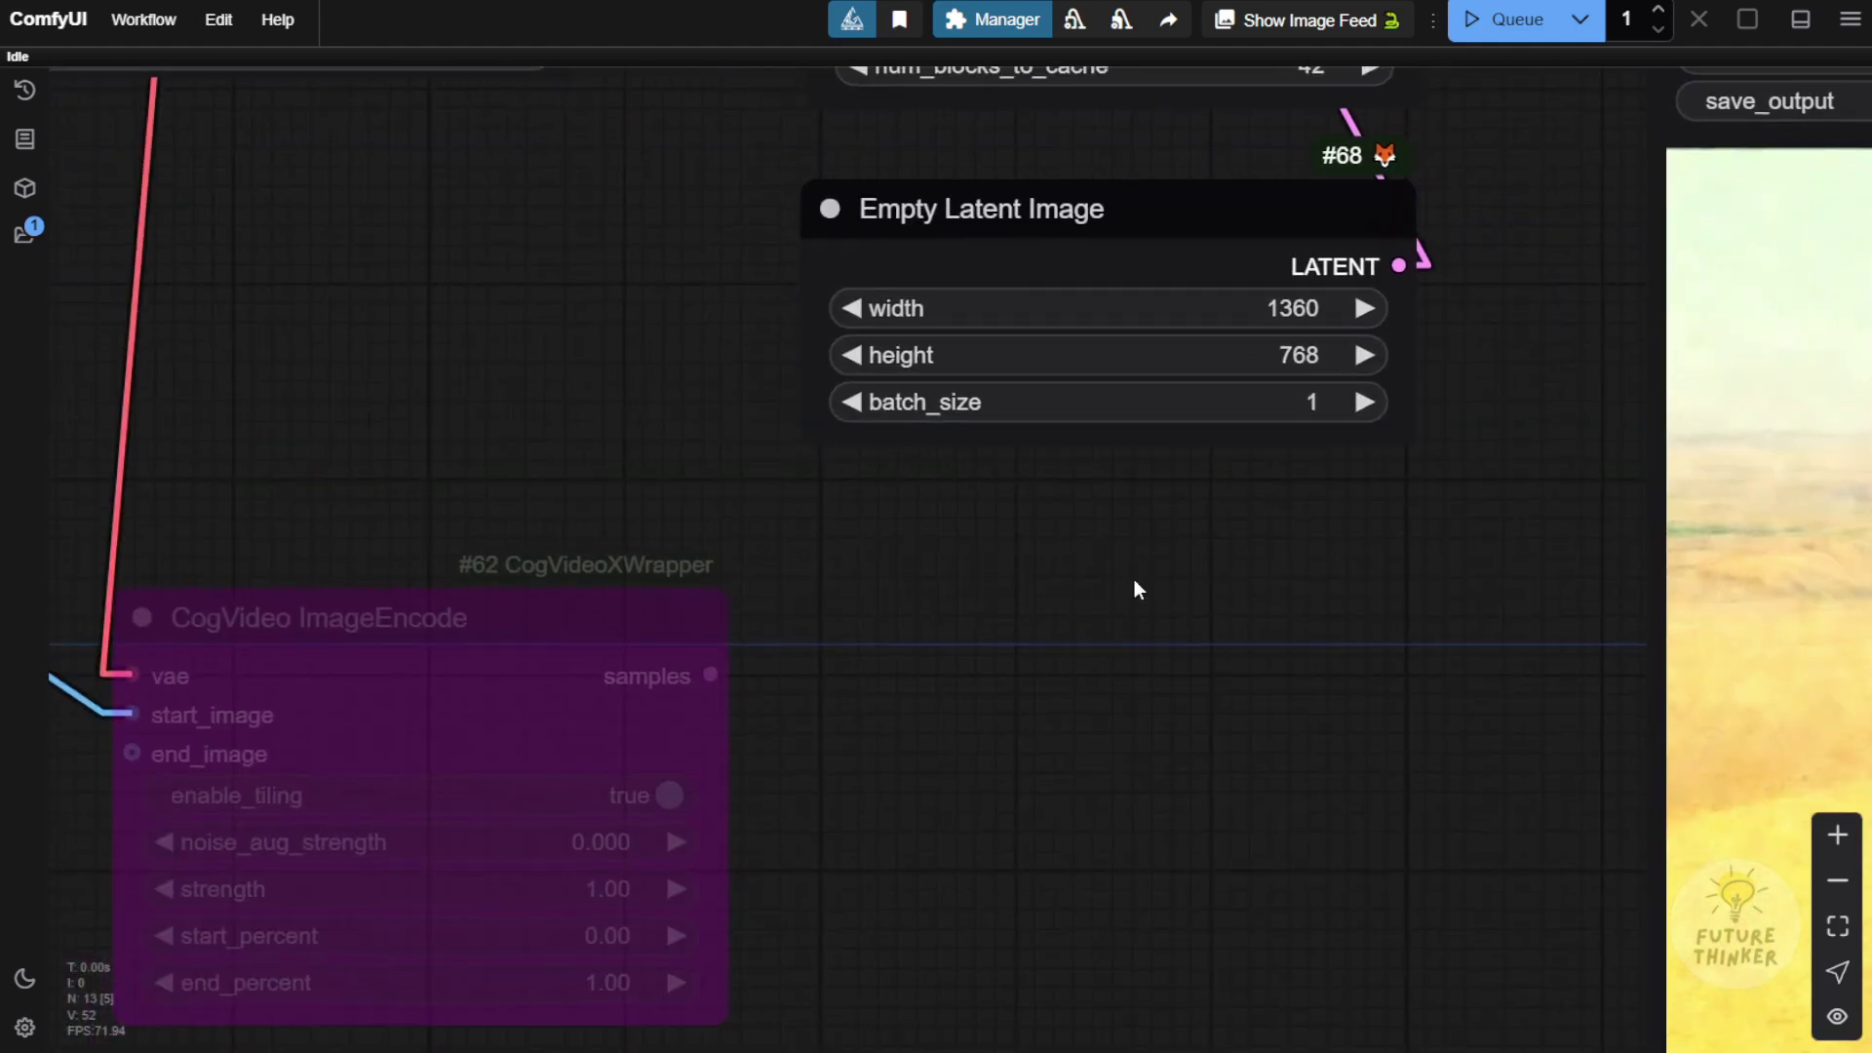
left_click_drag(1233, 222, 1291, 259)
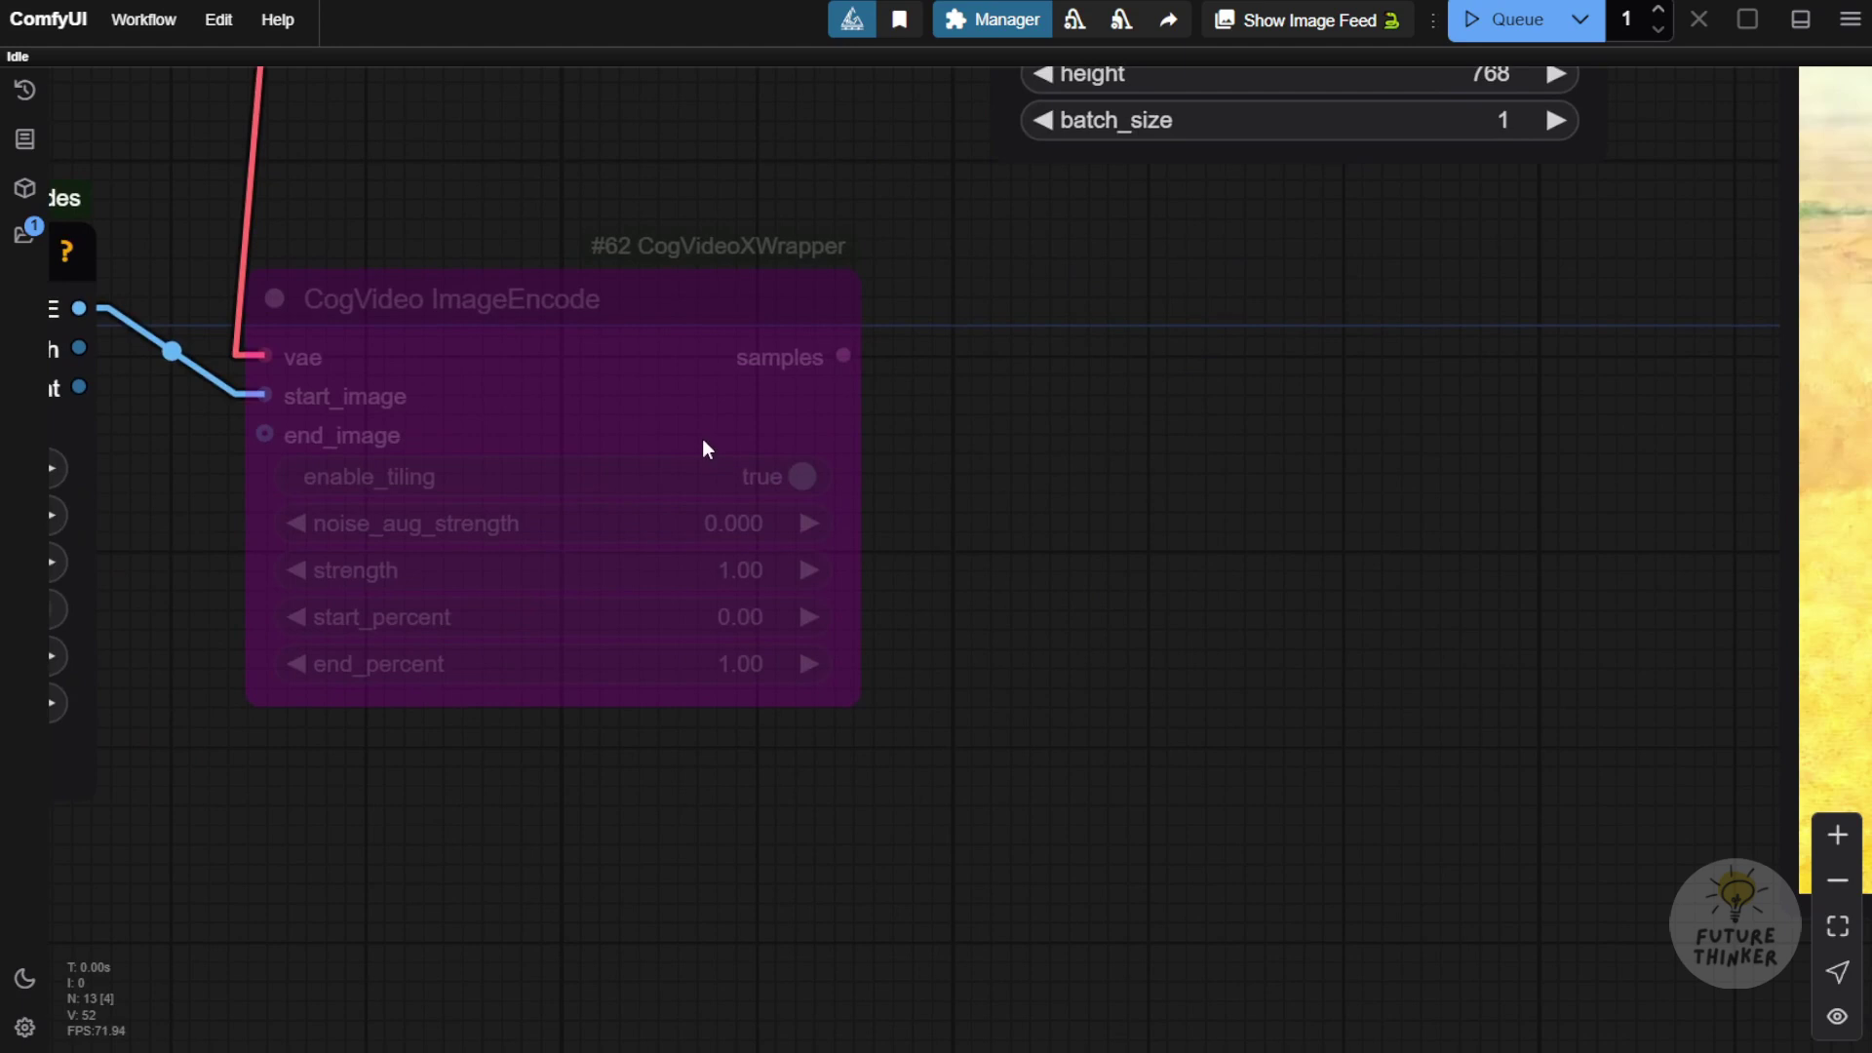
left_click_drag(536, 319, 534, 198)
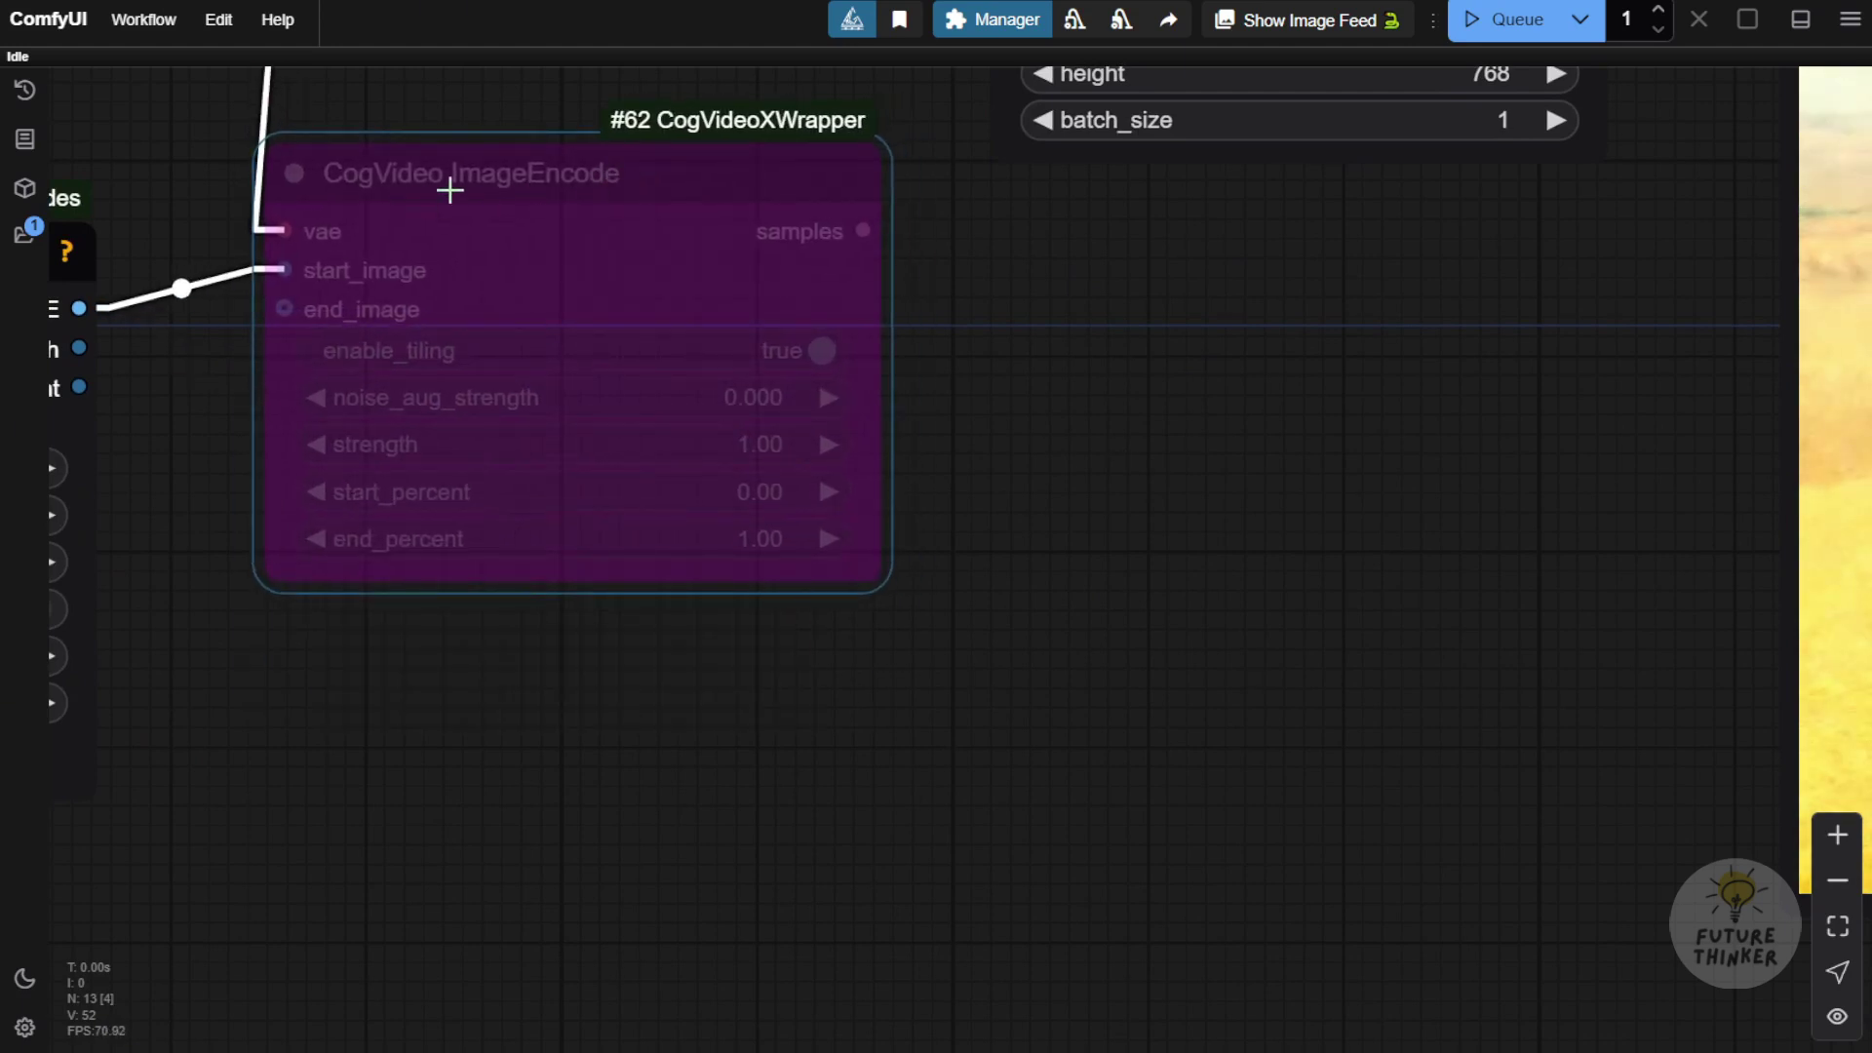
left_click_drag(1057, 263, 886, 908)
scroll(1231, 642, "down", 4)
left_click_drag(1202, 465, 1189, 534)
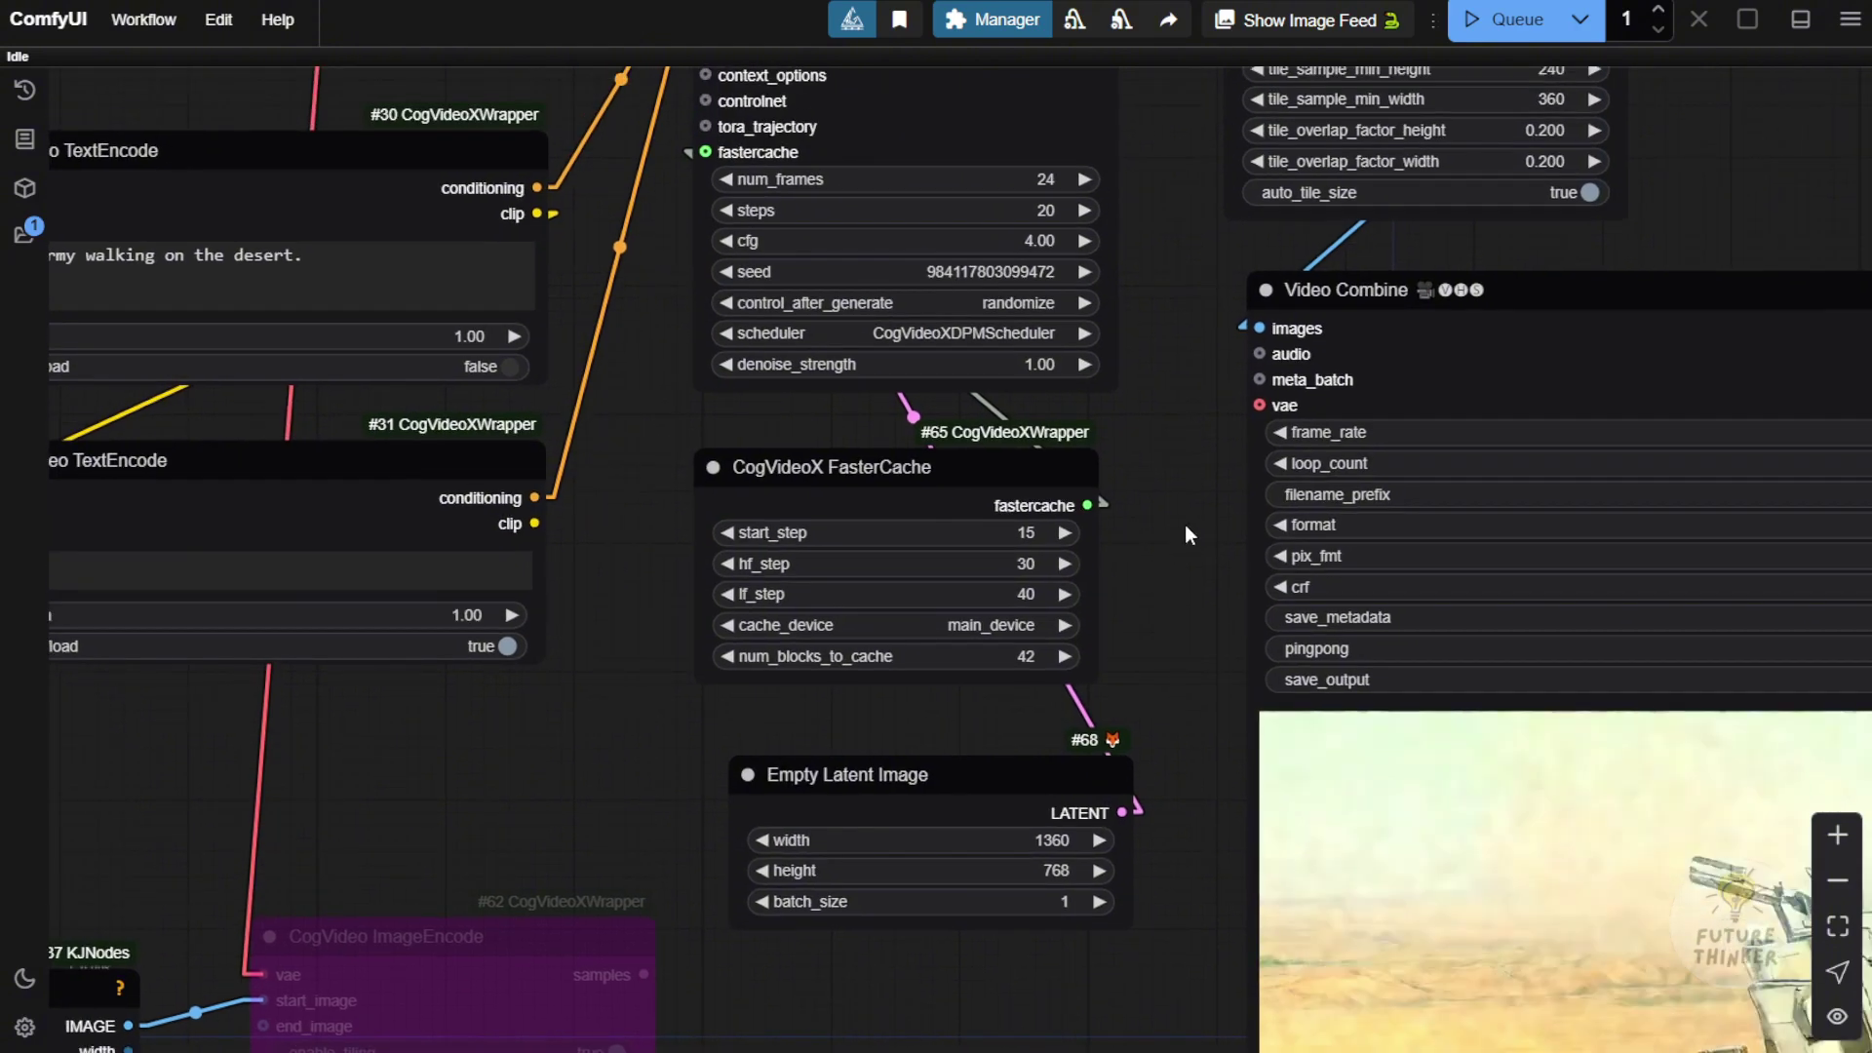
left_click_drag(618, 335, 826, 267)
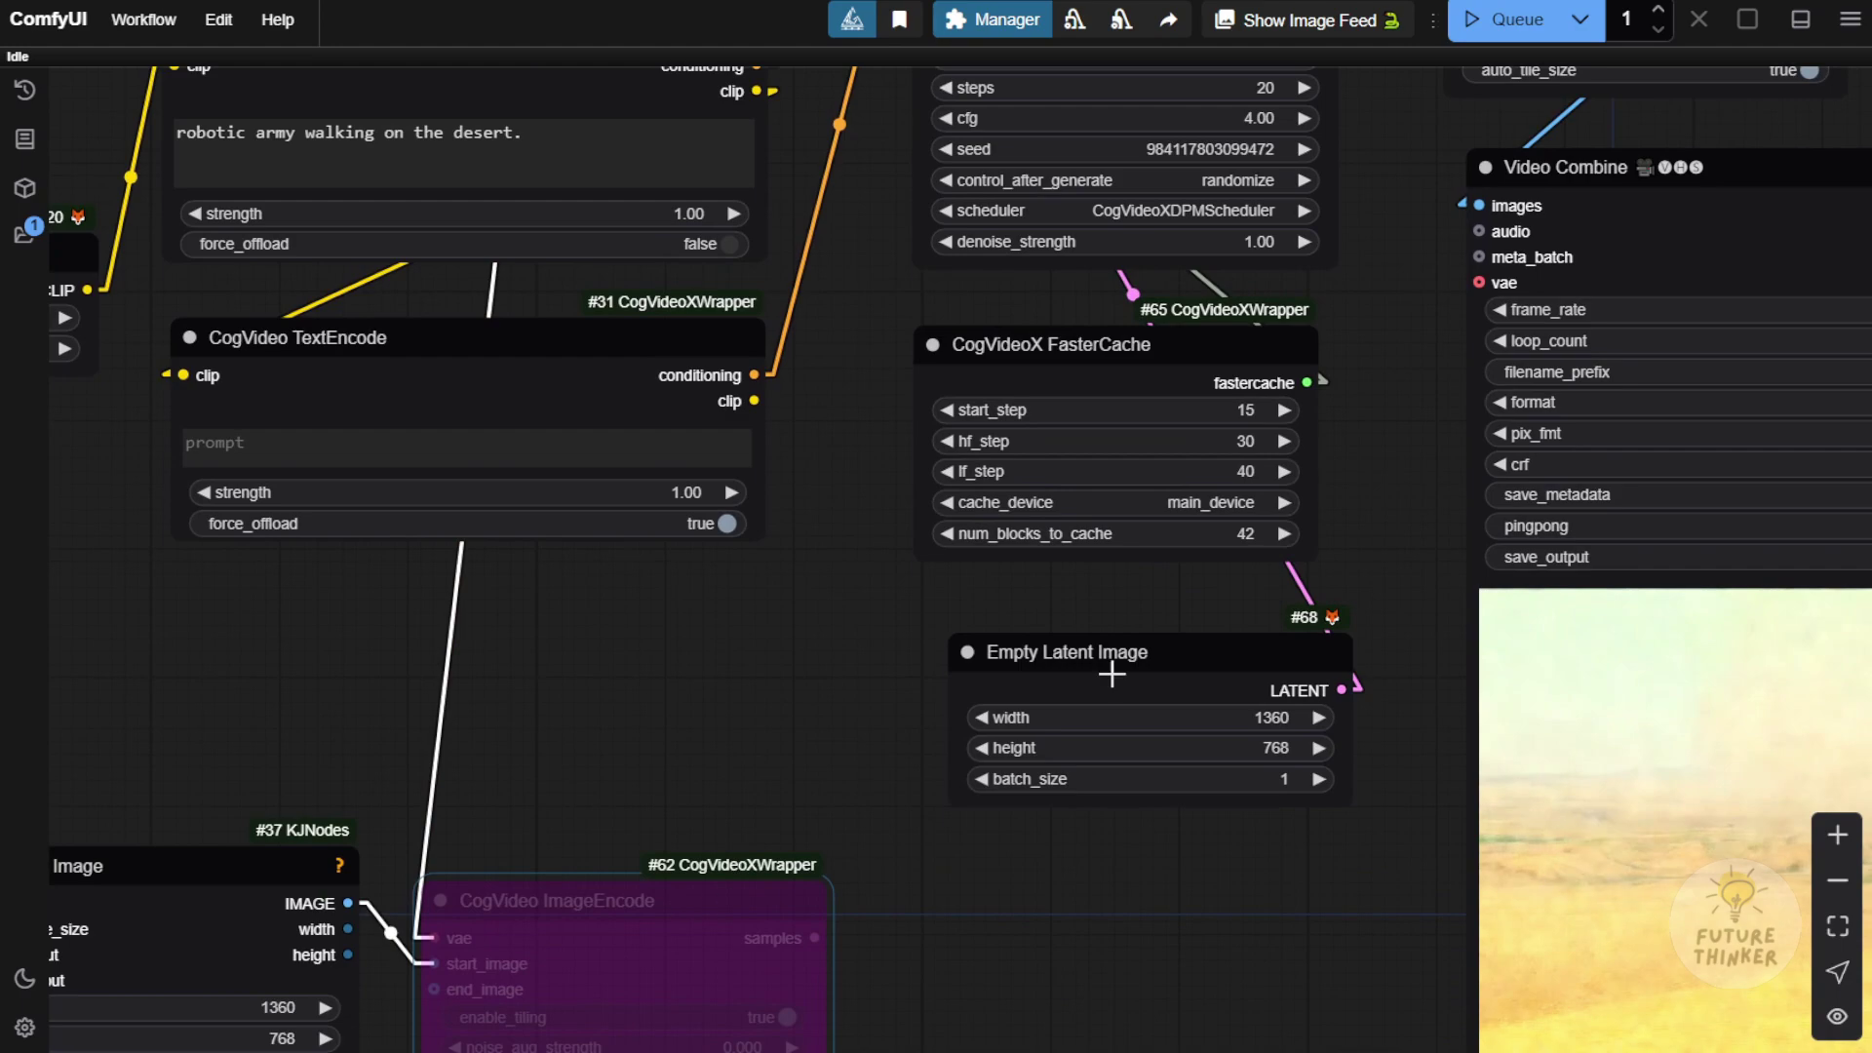
scroll(1360, 600, "down", 3)
left_click_drag(1352, 540, 1037, 676)
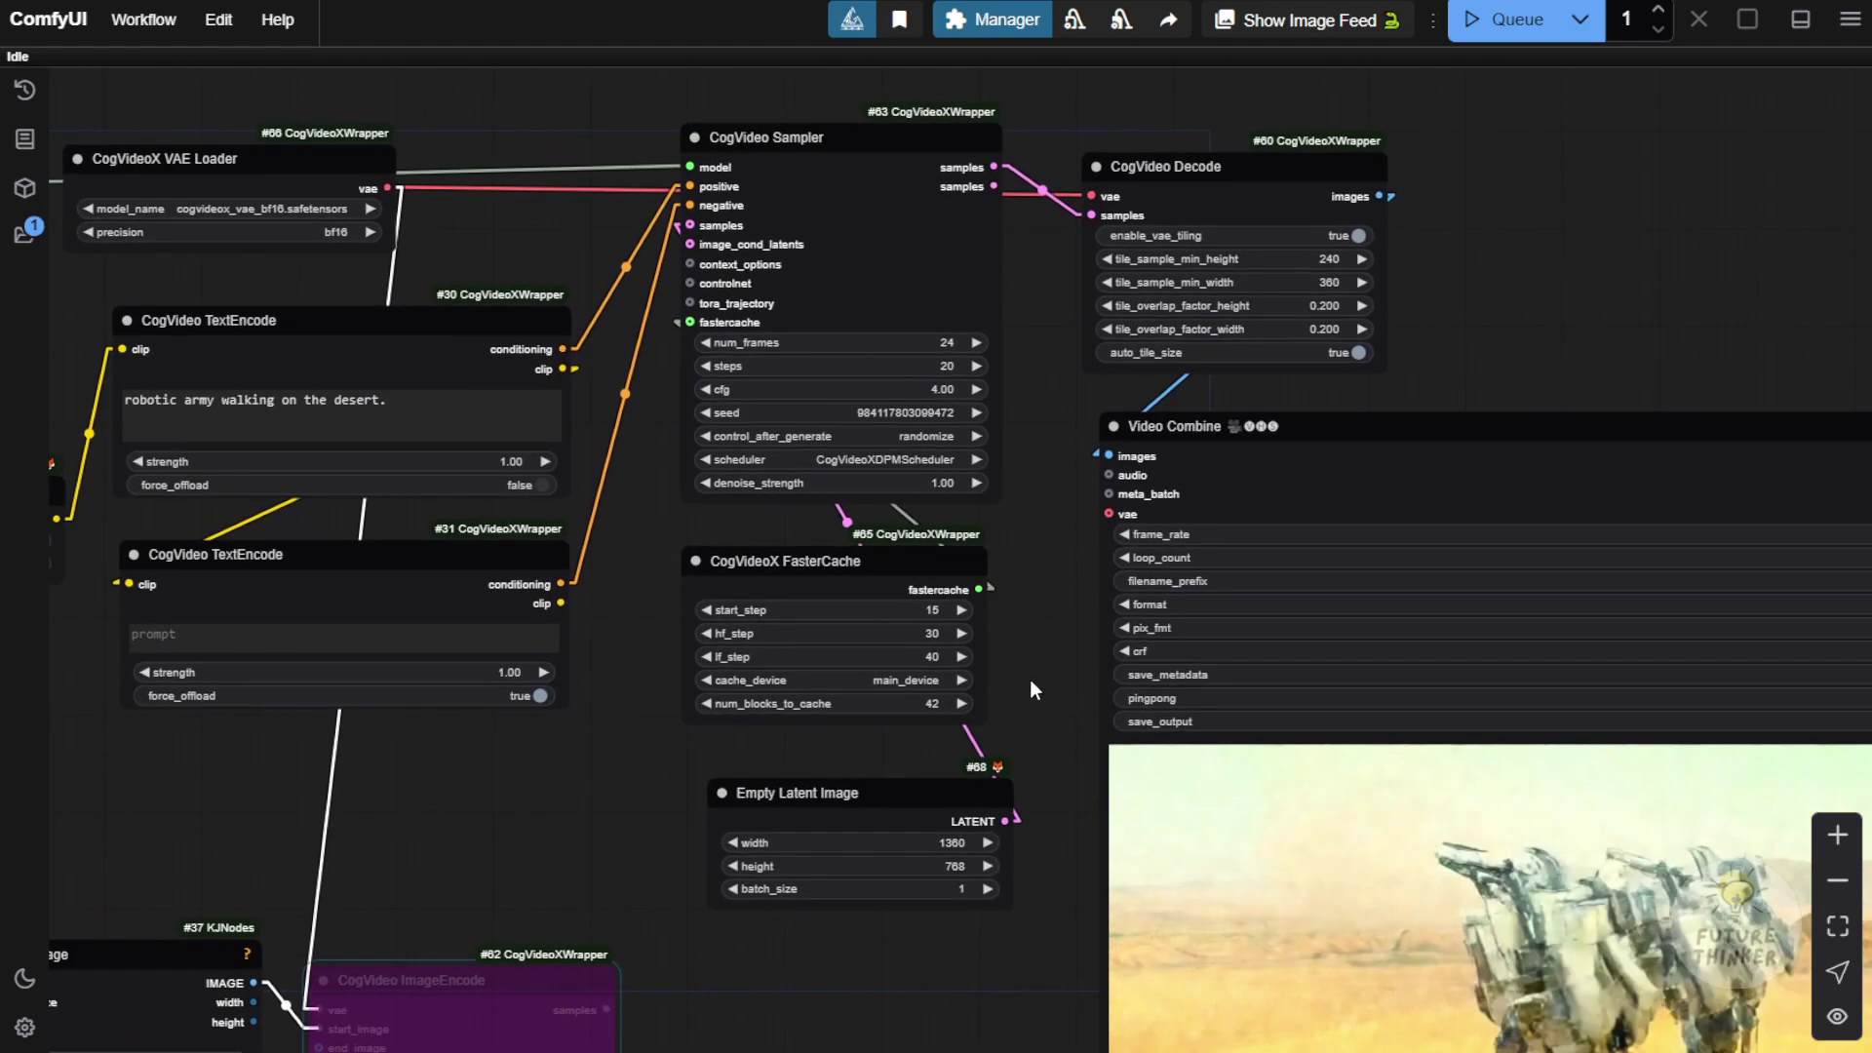
- Move the CogVideo ImageEncode node up beside Empty Latent Image and remove its bypass
scroll(923, 874, "up", 2)
scroll(646, 380, "up", 4)
left_click_drag(643, 380, 639, 376)
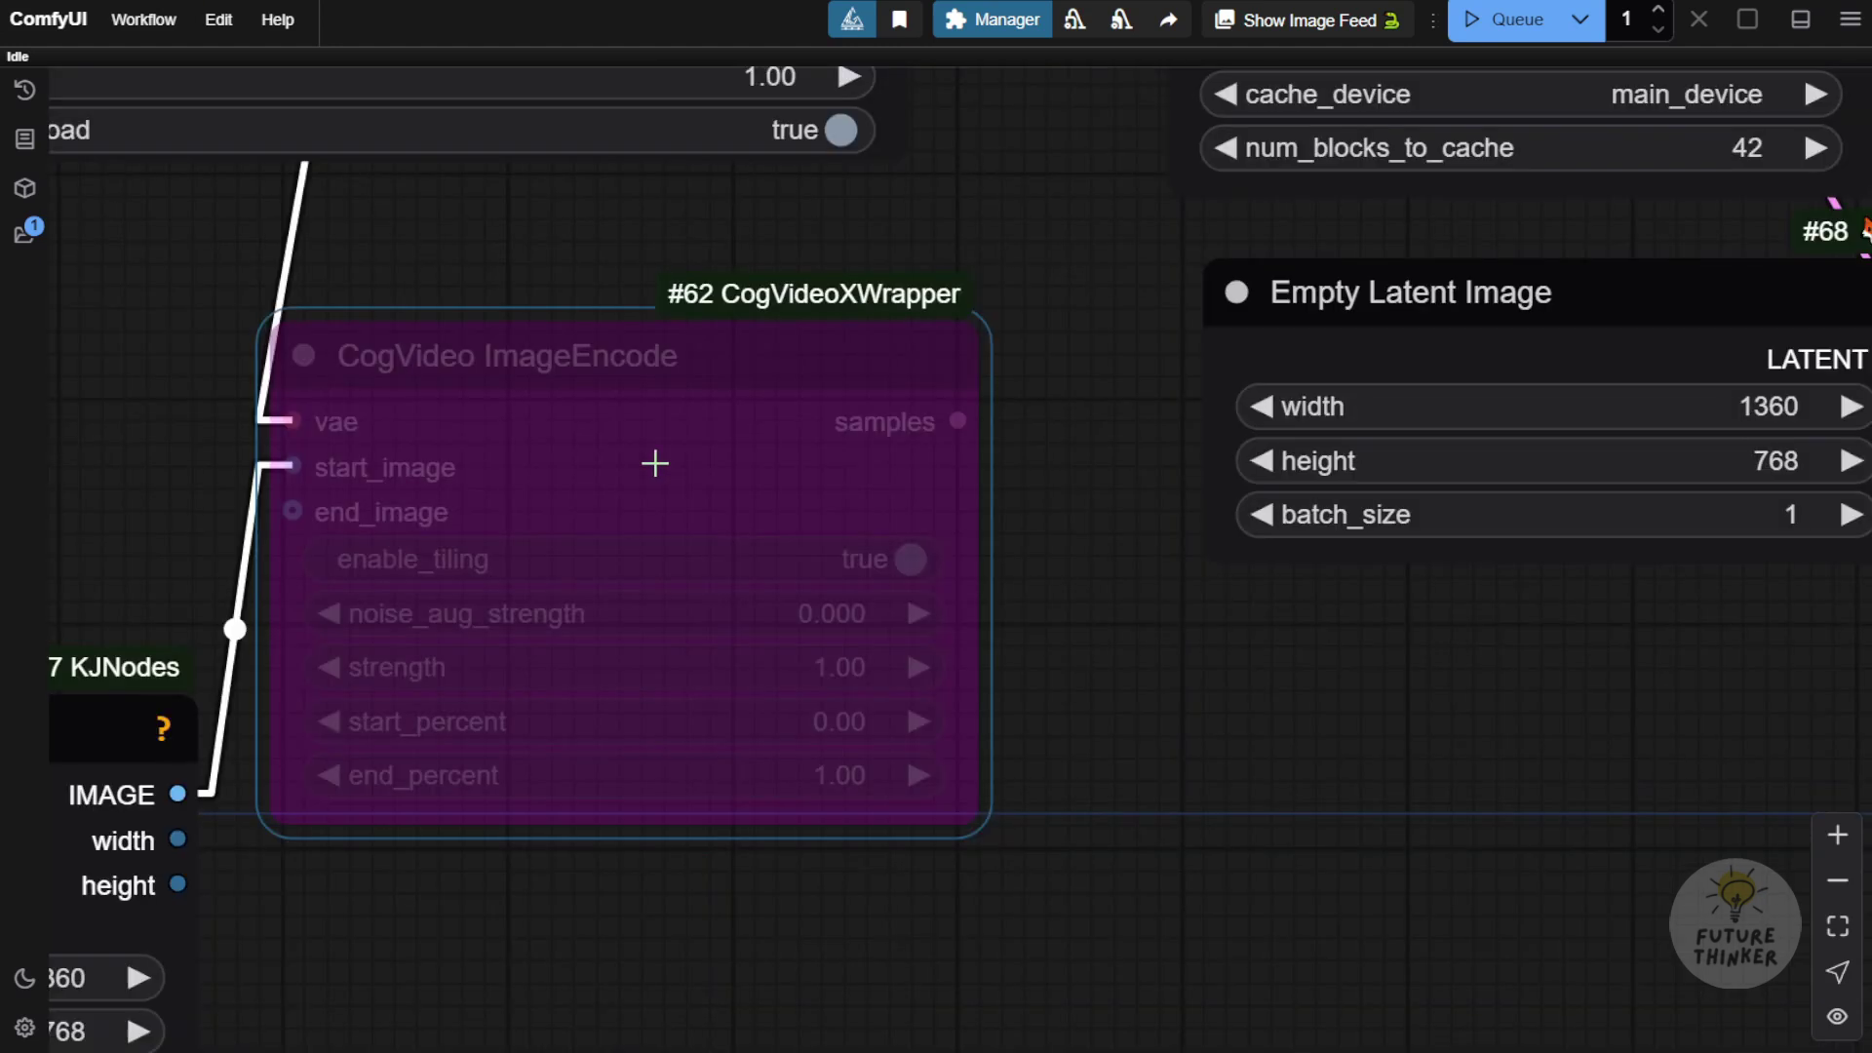
right_click(639, 409)
left_click(721, 891)
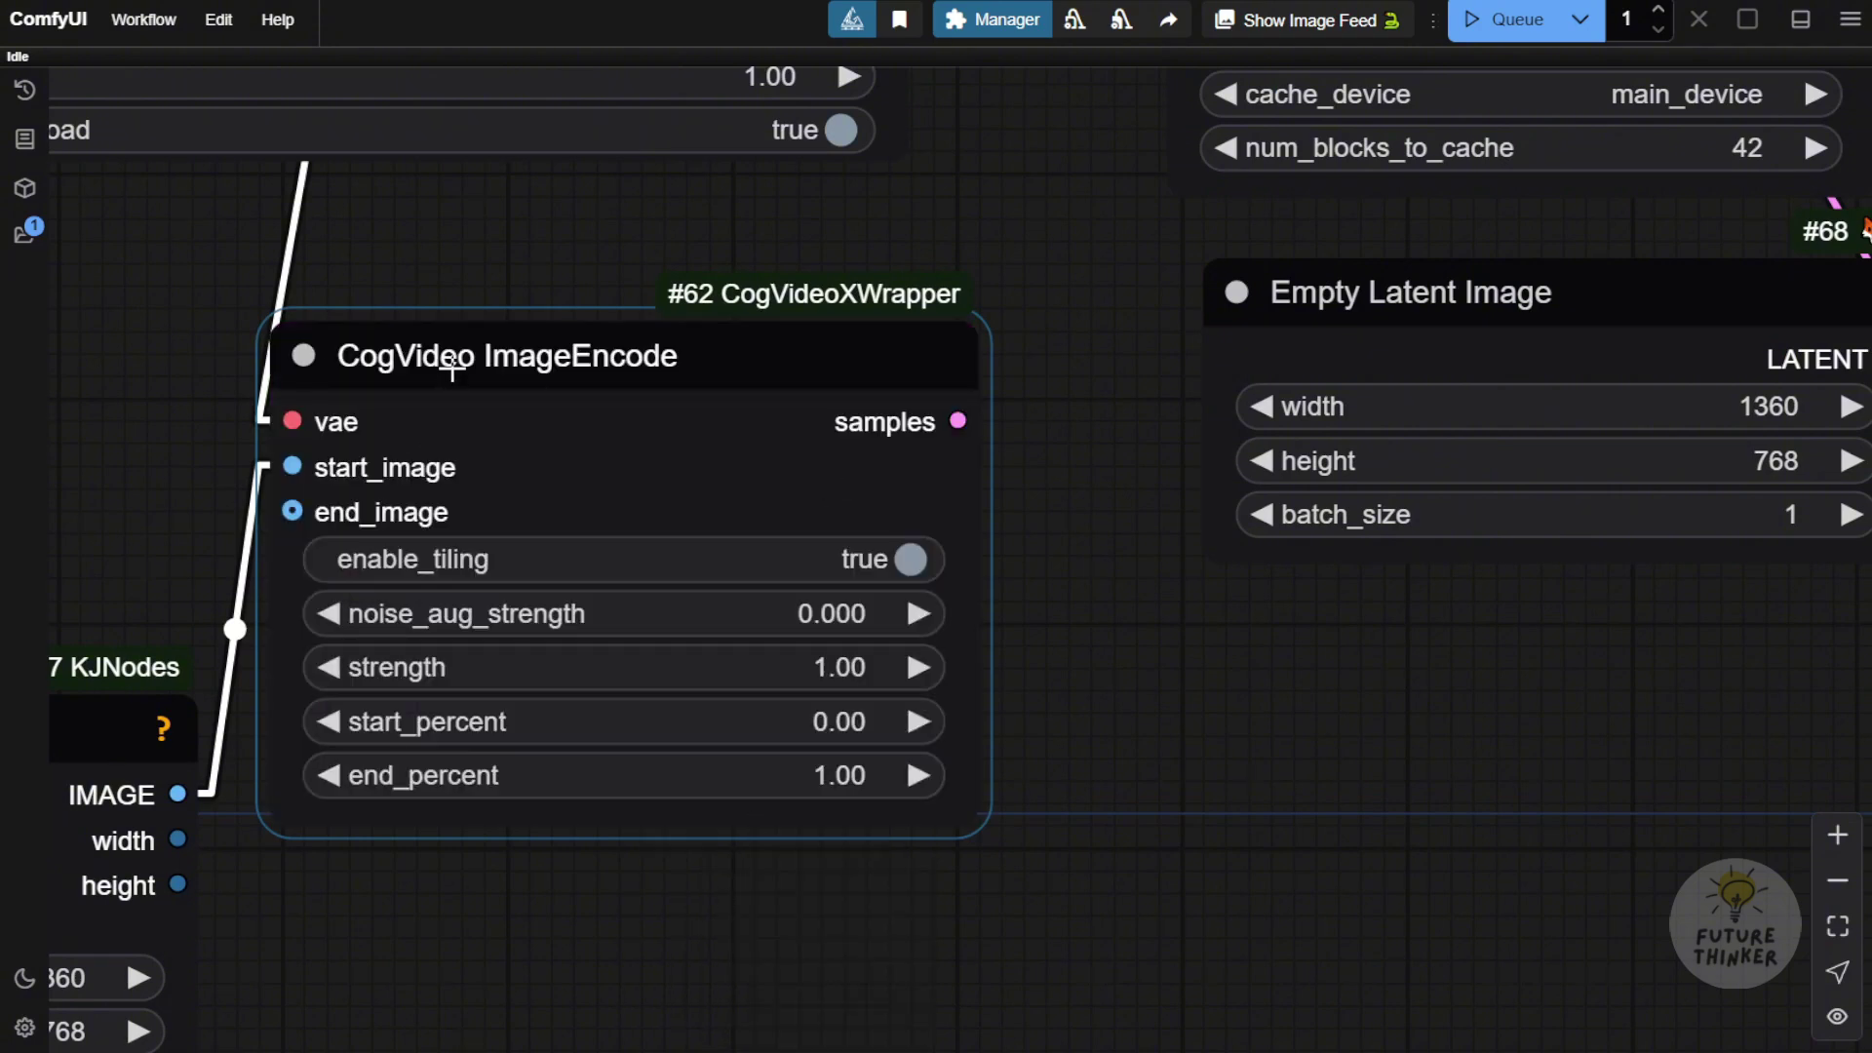
- Connect the samples output of CogVideo ImageEncode to the CogVideo Sampler's image_cond_latents input
scroll(984, 370, "down", 3)
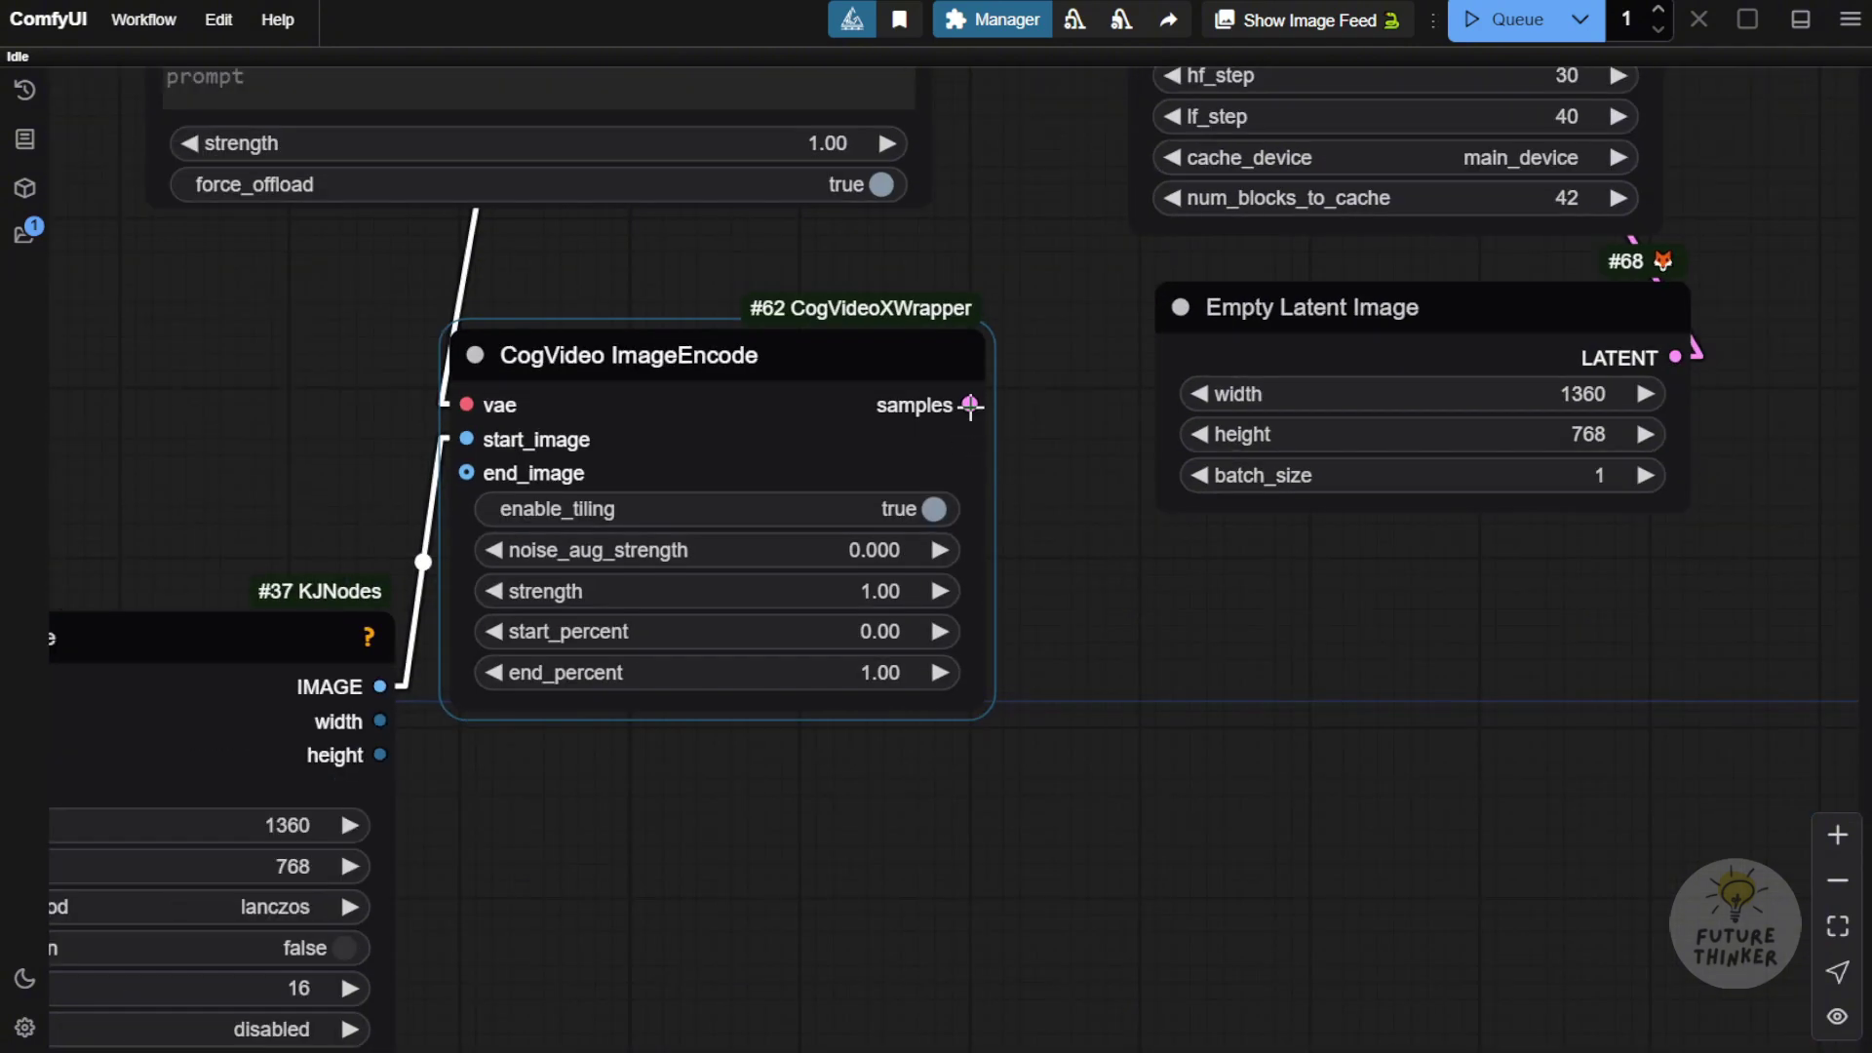
left_click_drag(970, 406, 793, 740)
scroll(856, 670, "down", 3)
scroll(856, 671, "down", 2)
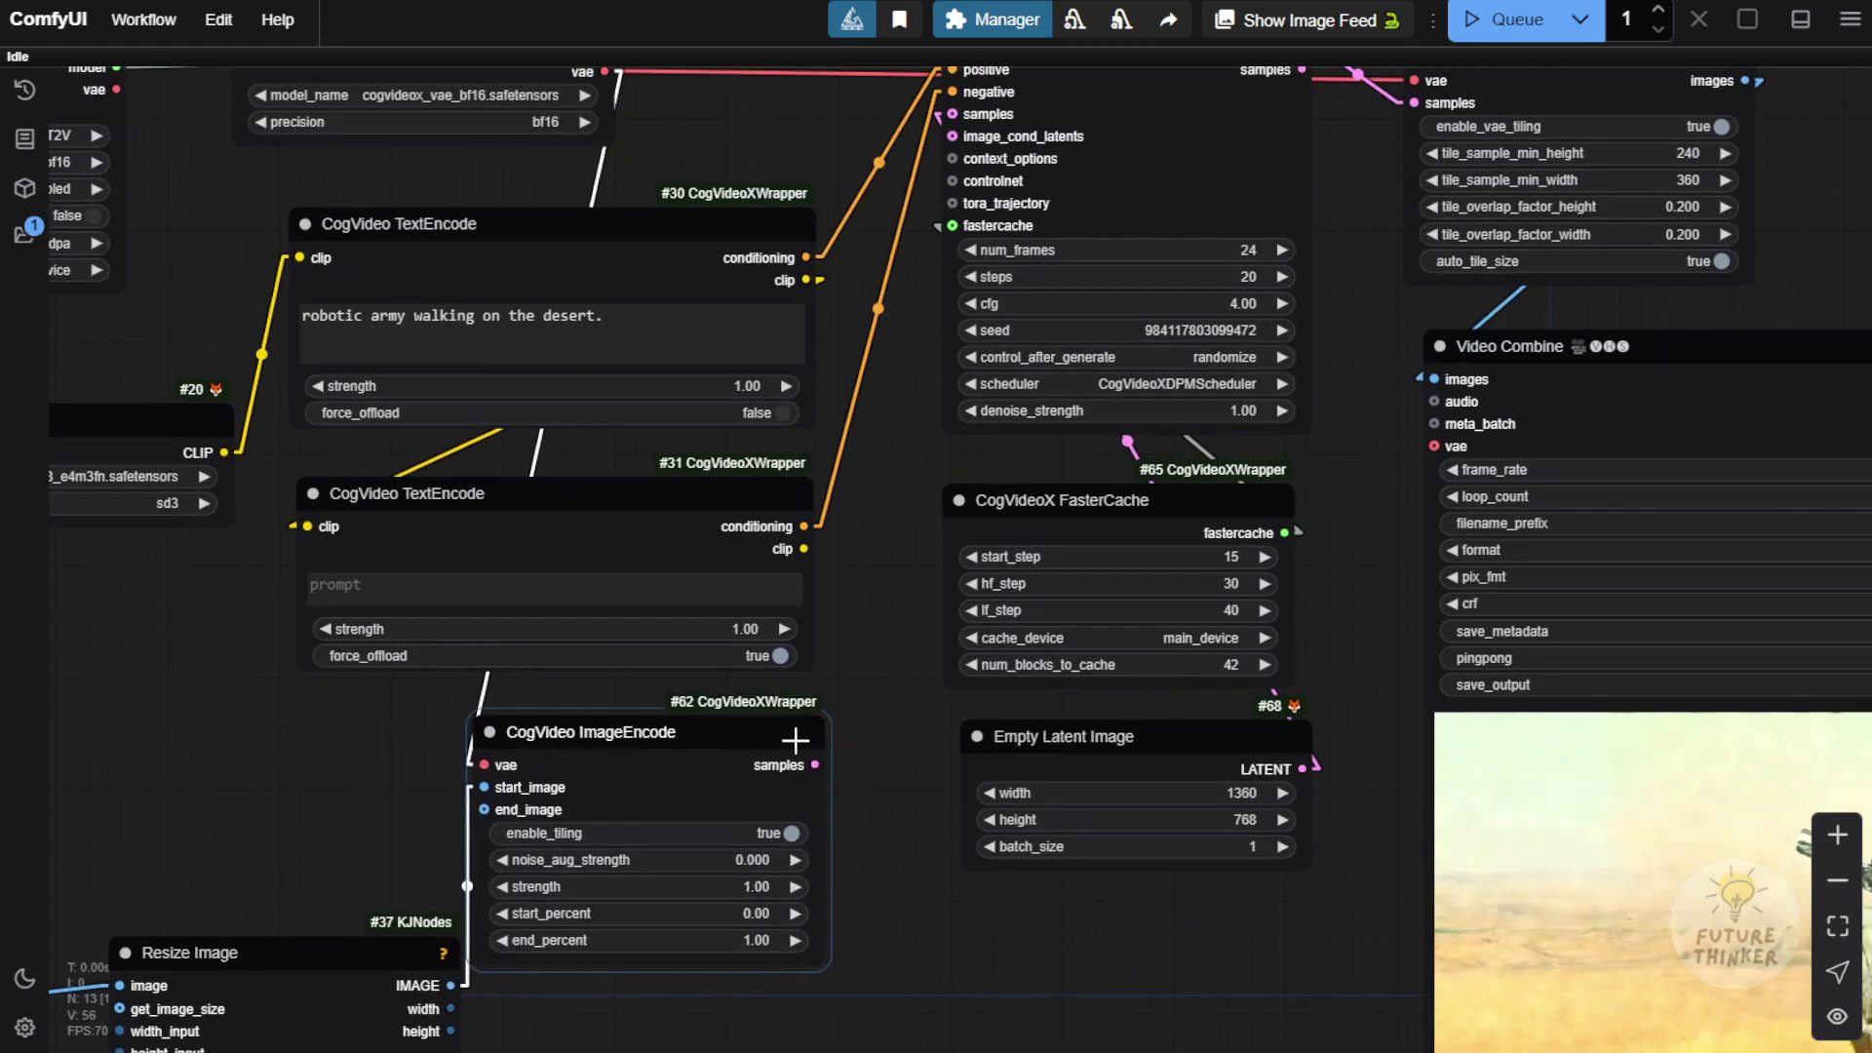
left_click_drag(820, 123, 790, 316)
scroll(1063, 439, "up", 8)
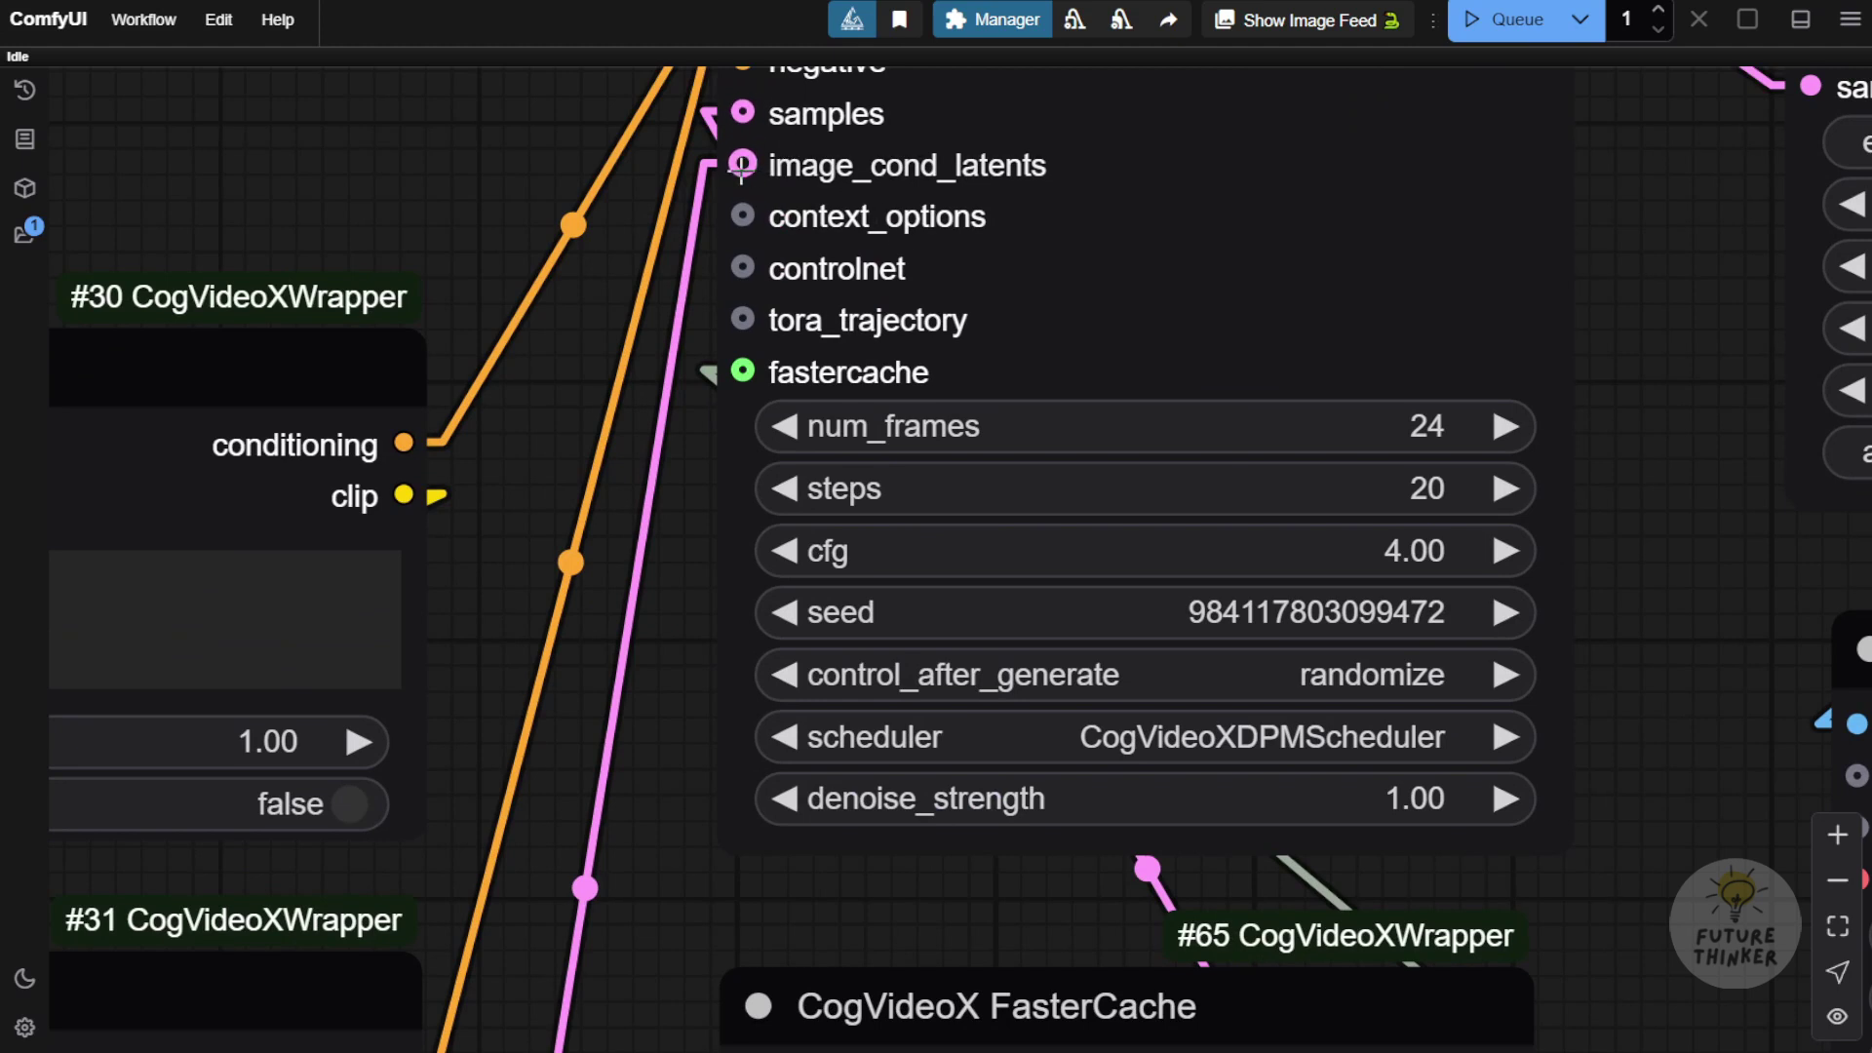
- Disconnect the Empty Latent Image from the CogVideo Sampler's samples input and shift the Empty Latent Image node slightly
left_click_drag(743, 371, 569, 275)
scroll(1712, 817, "down", 4)
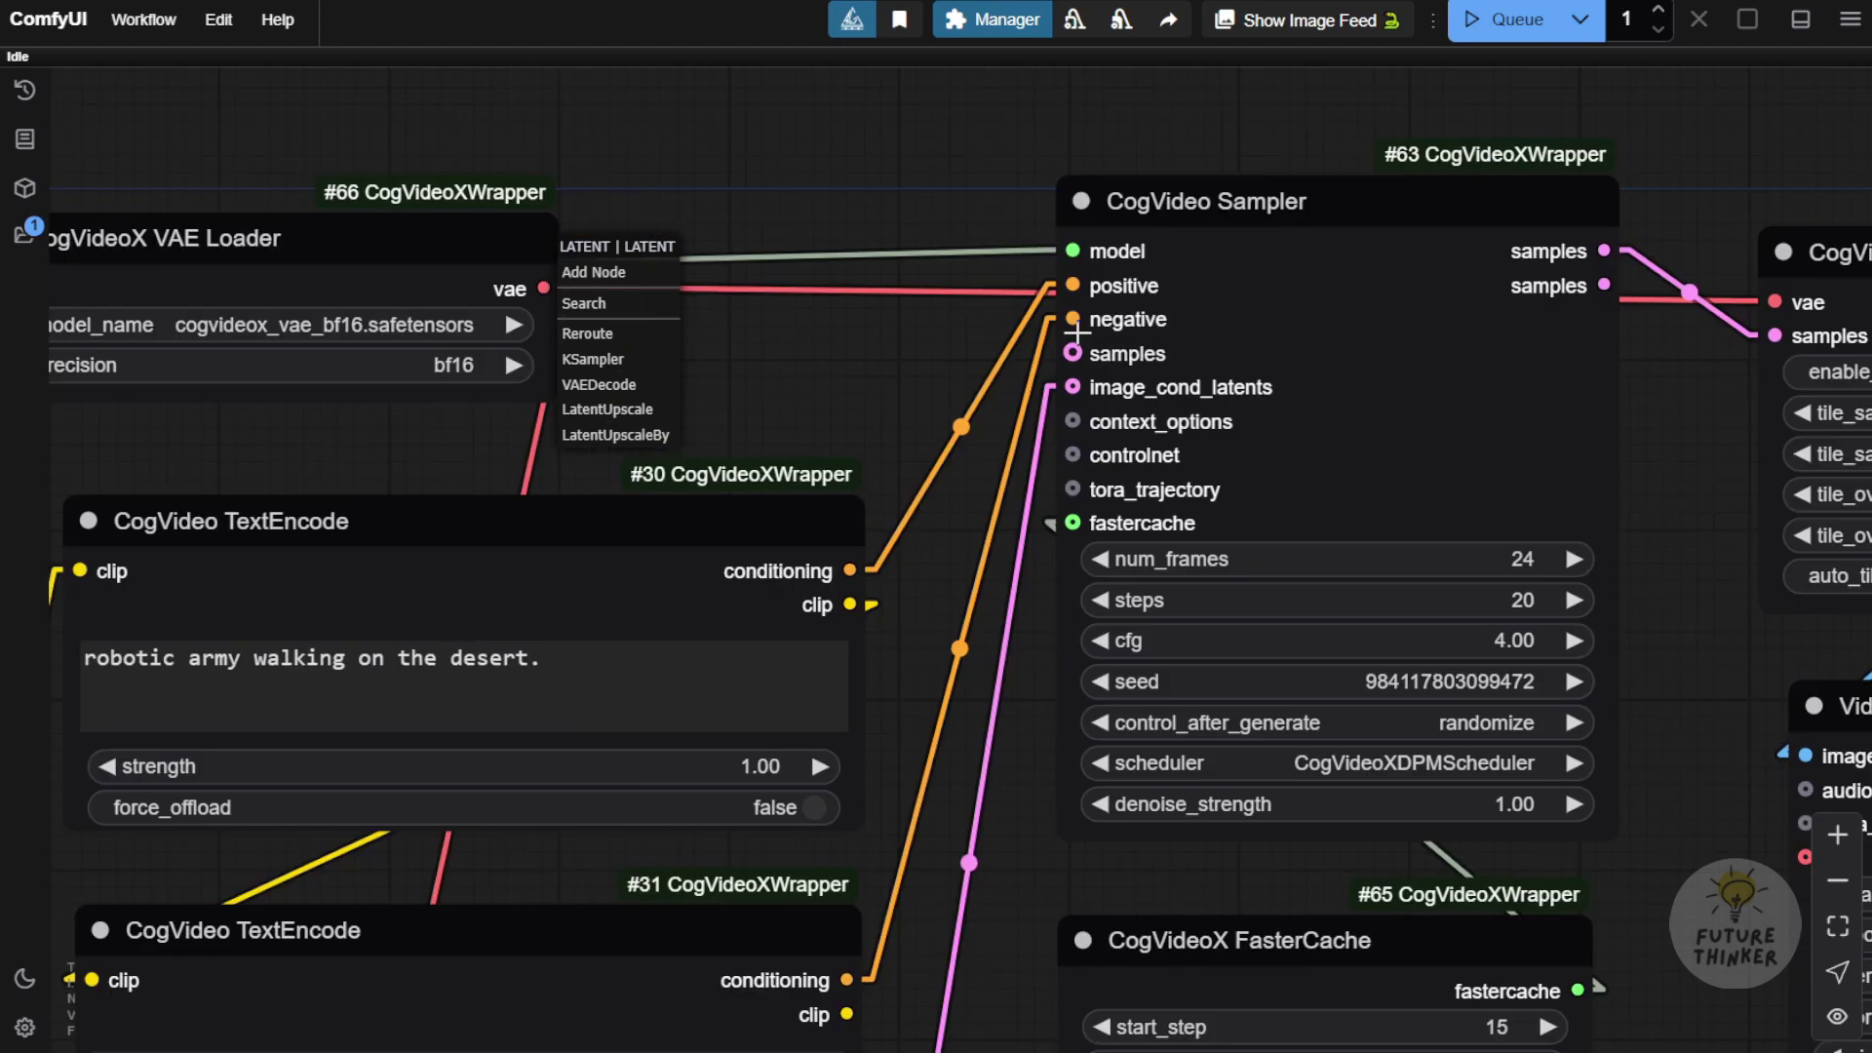
scroll(1627, 892, "down", 2)
left_click_drag(1626, 892, 1423, 449)
mouse_move(1197, 841)
left_mouse_down()
mouse_move(1124, 882)
mouse_move(1177, 817)
left_mouse_up()
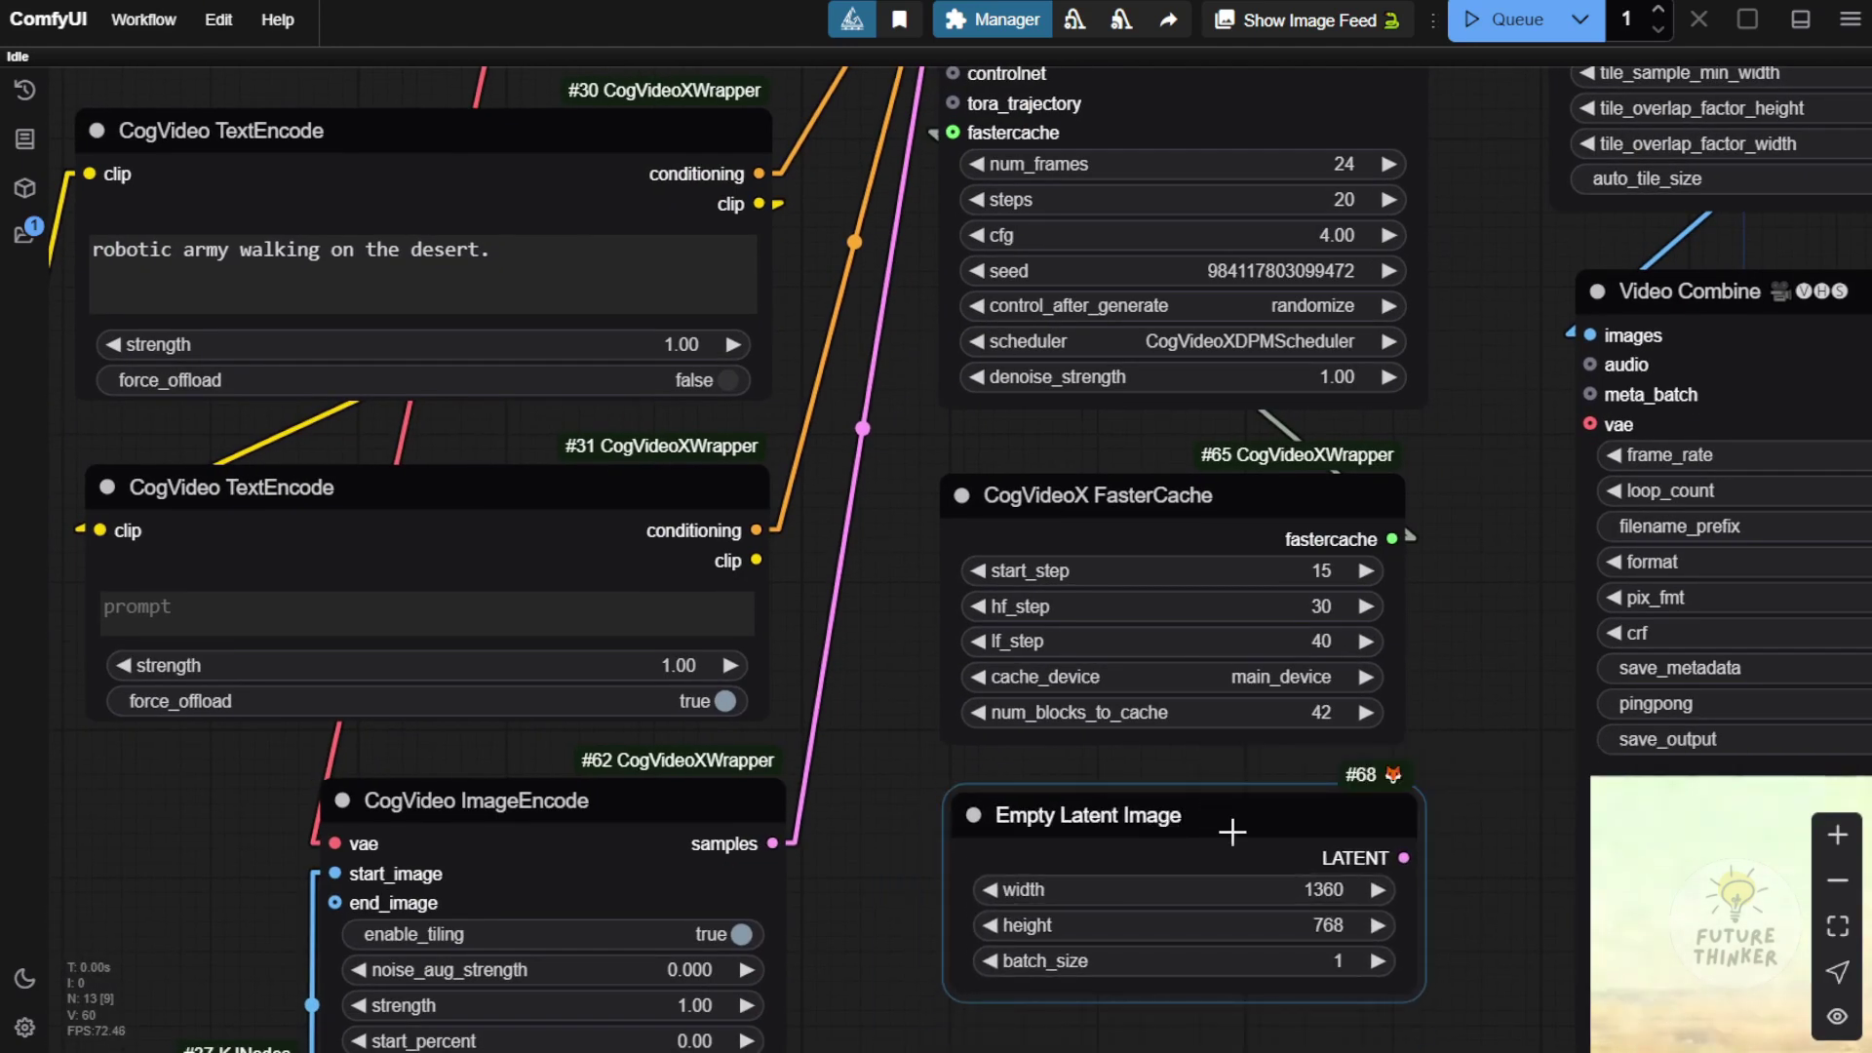
- Place the Resize Image node beside CogVideo ImageEncode, expand the collapsed Load Image node and position it below Resize Image
left_click_drag(910, 822, 1273, 413)
left_click_drag(404, 708, 388, 444)
left_click_drag(211, 298, 713, 200)
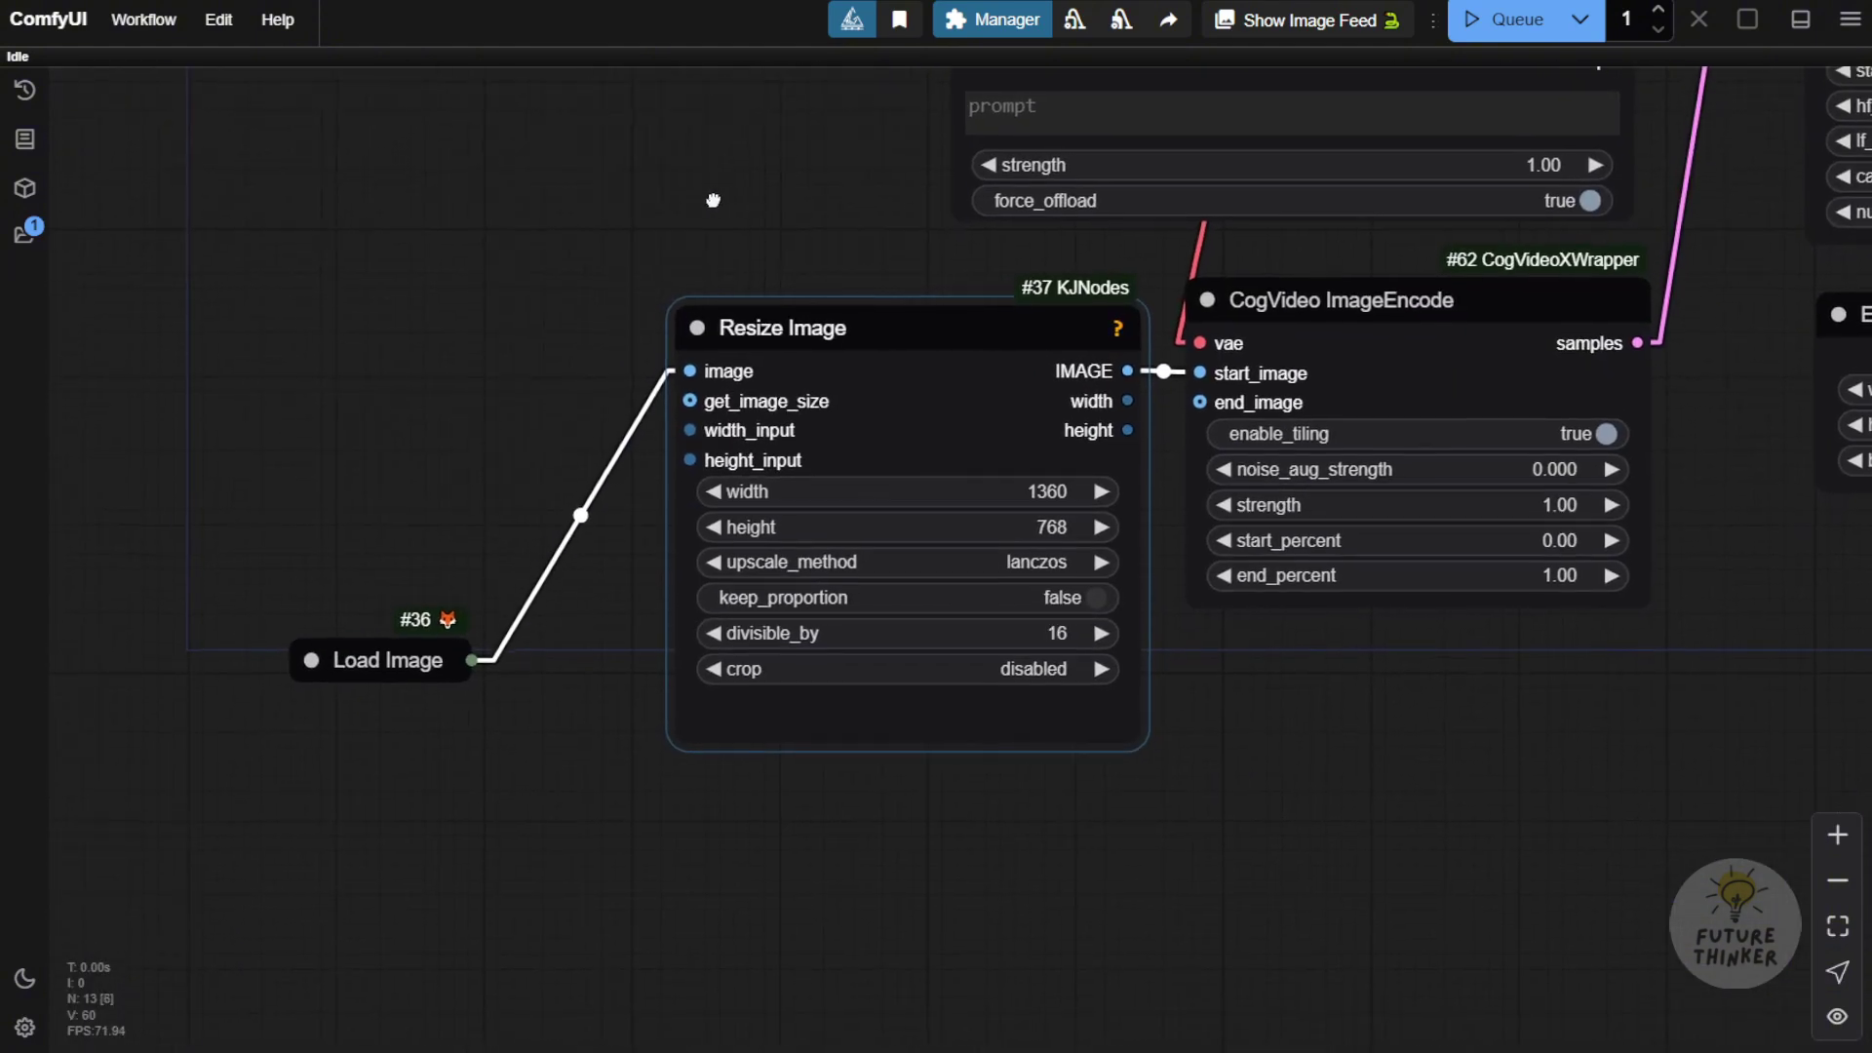
left_click(313, 659)
left_click_drag(450, 660, 878, 805)
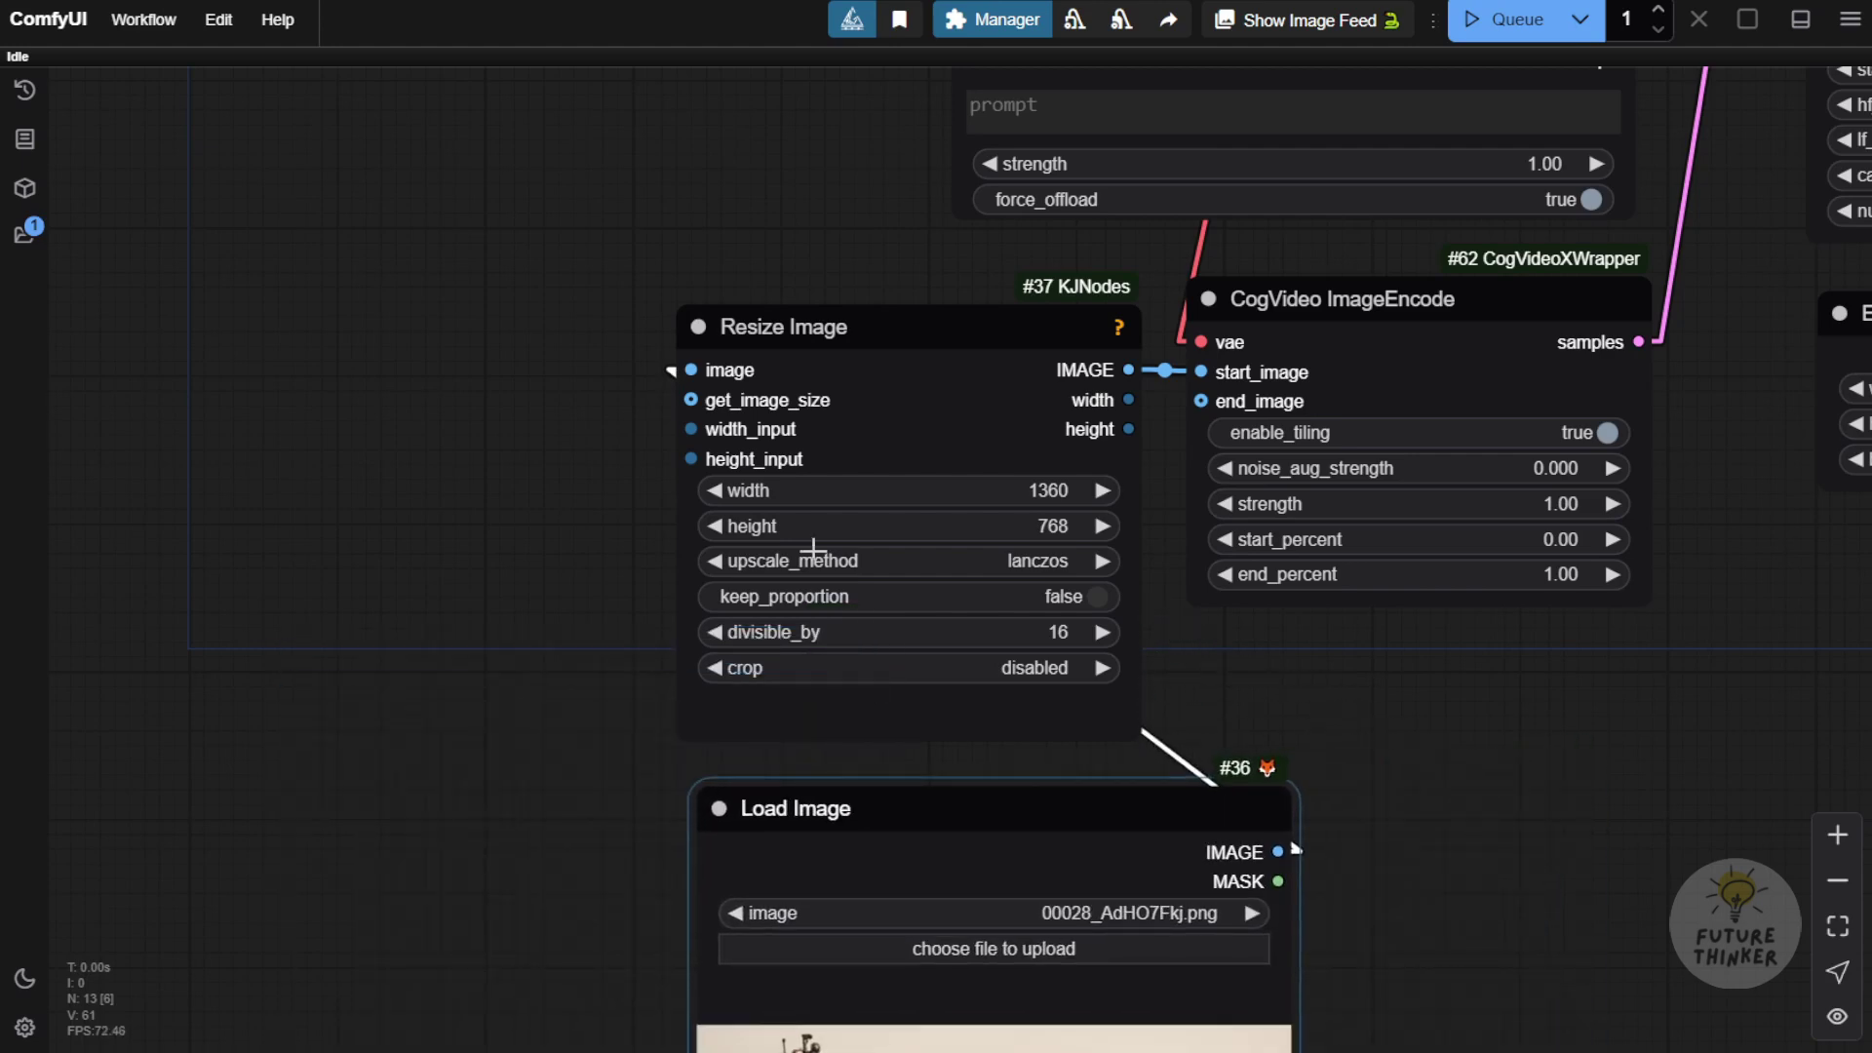
left_click(932, 422)
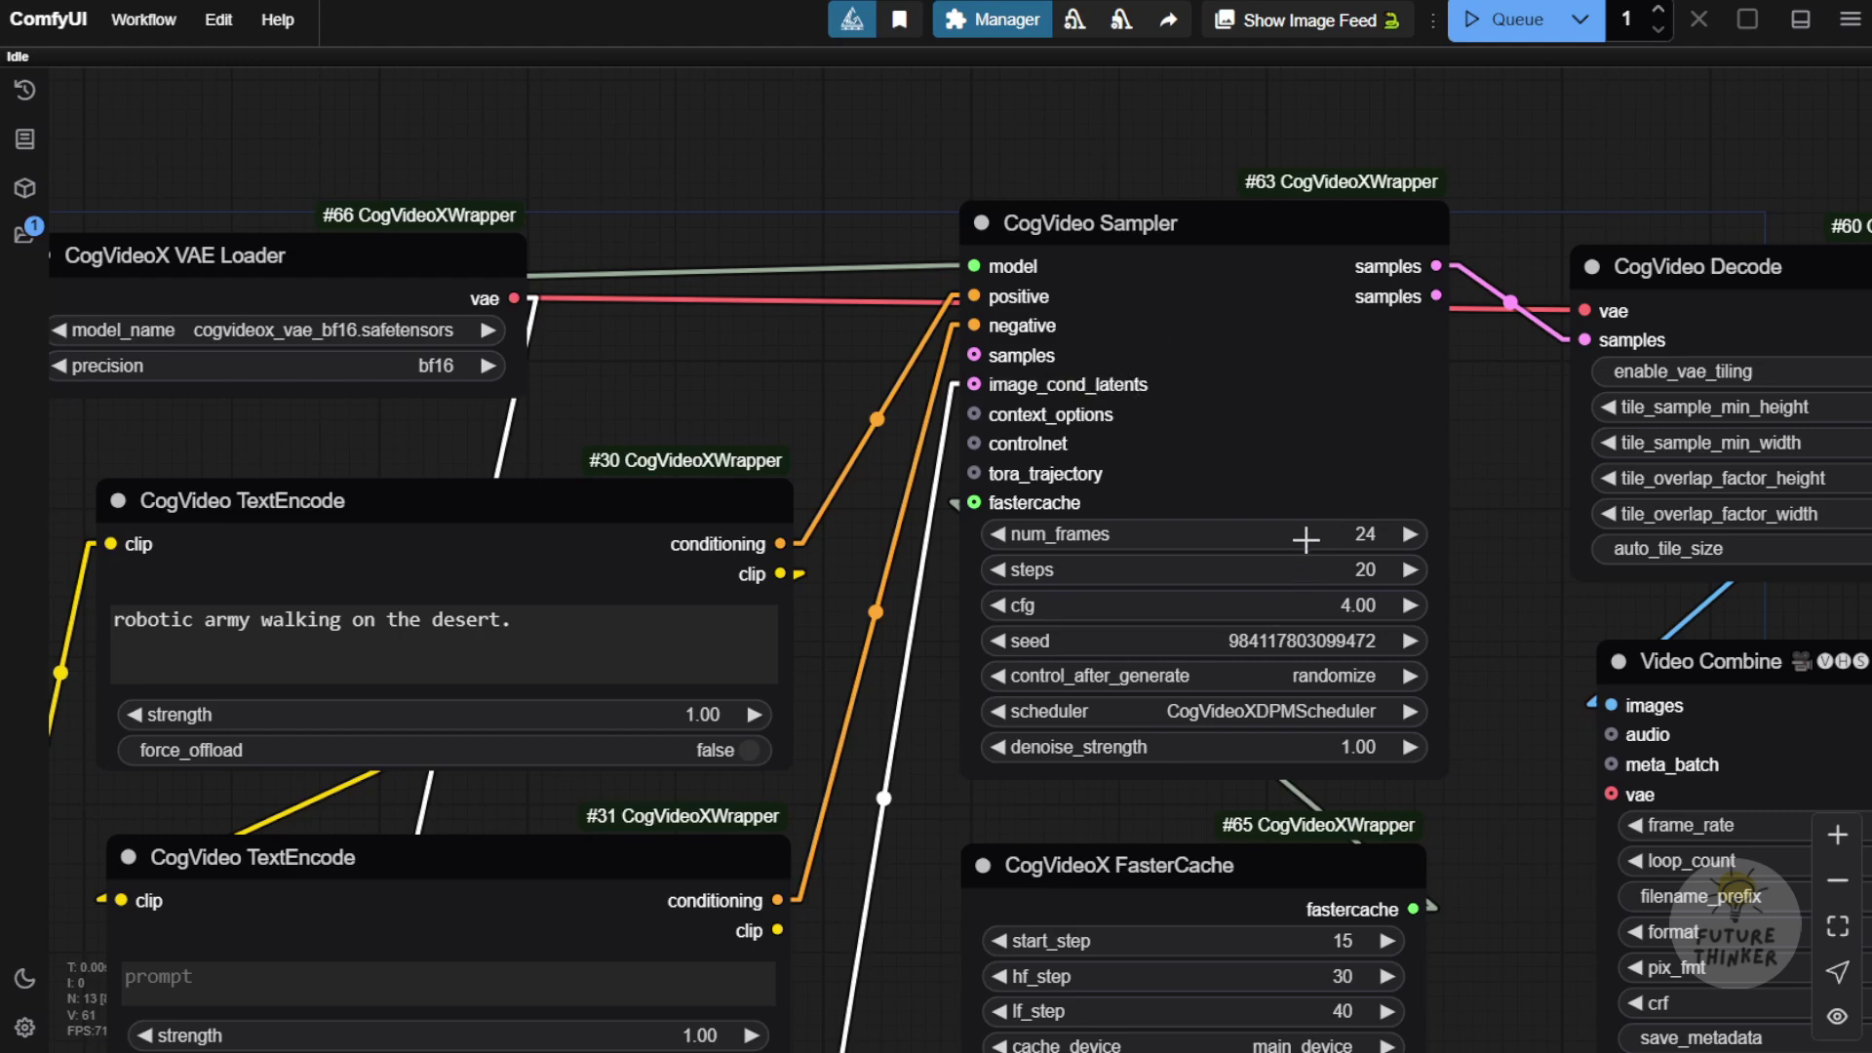
scroll(1044, 444, "down", 4)
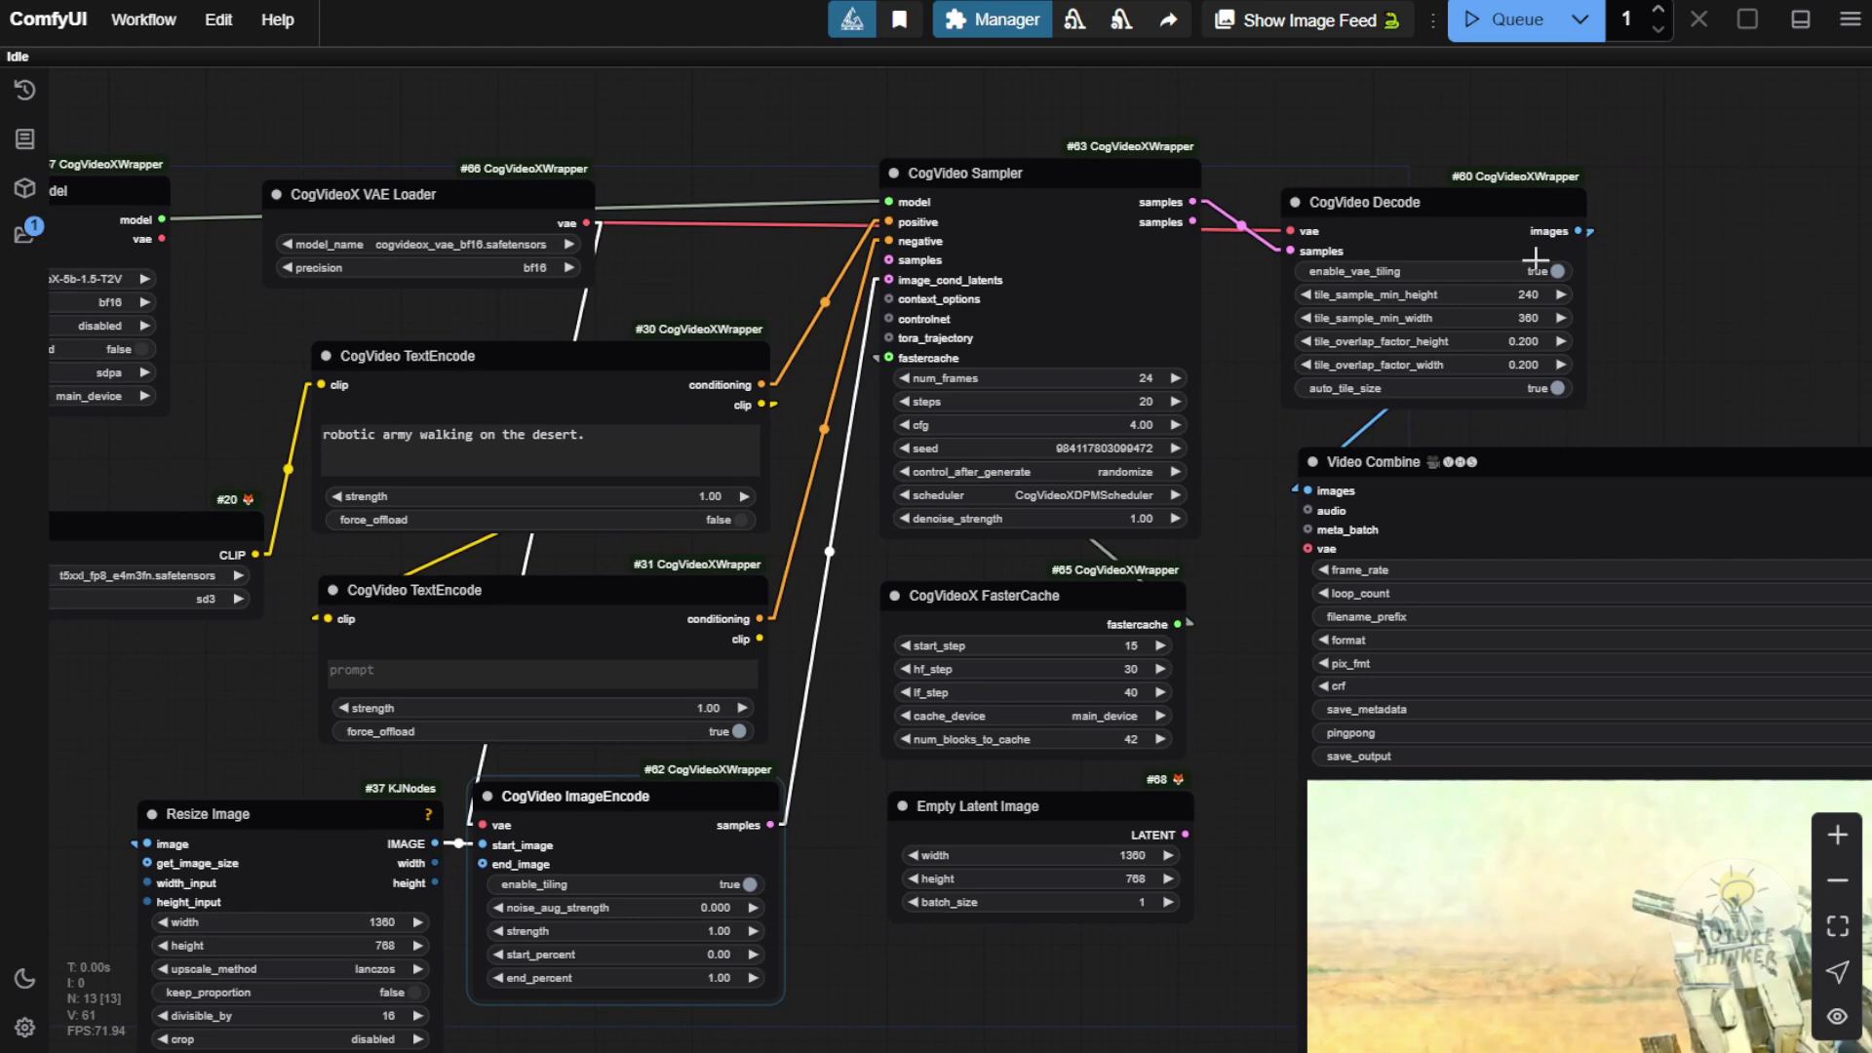
- Try running the rewired workflow, dismiss the error, and set the (Down)load CogVideo Model node's model to kijai/CogVideoX-5b-1.5-I2V
left_click(1492, 28)
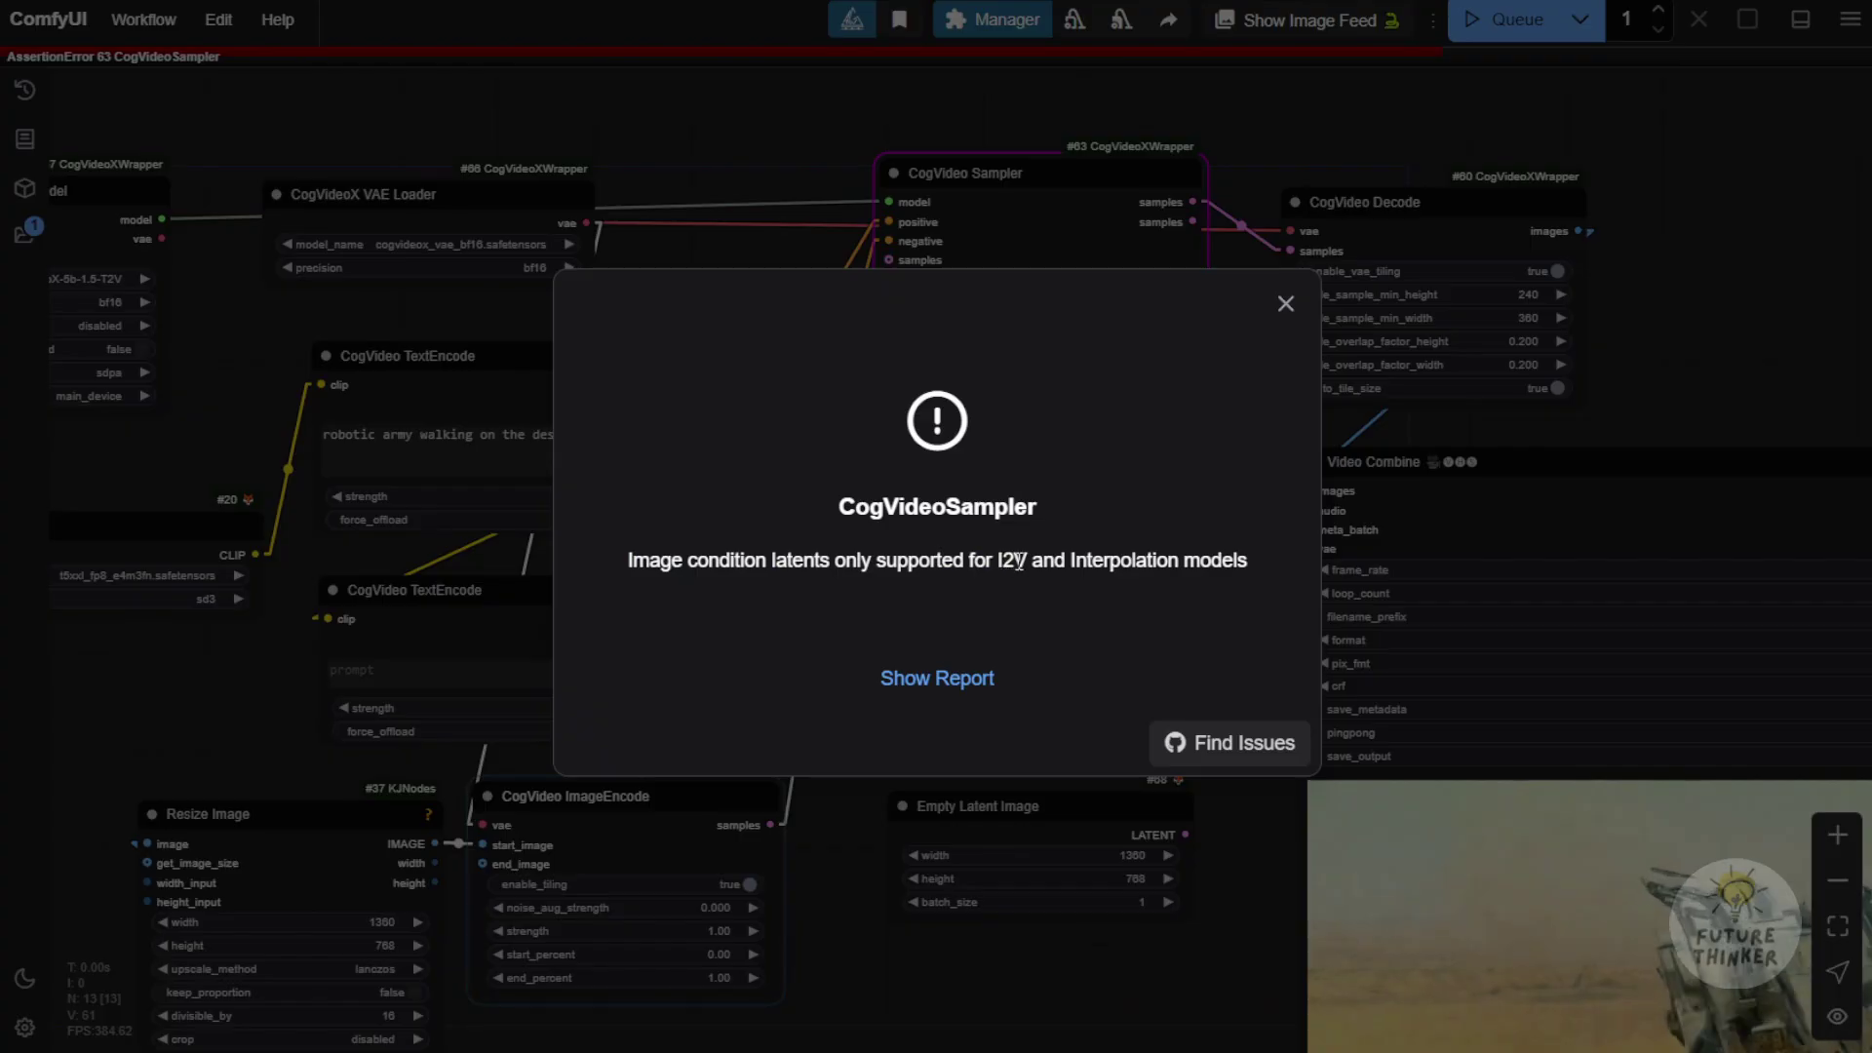
key("Escape")
left_click_drag(375, 300, 959, 218)
scroll(739, 322, "up", 8)
left_click_drag(739, 322, 973, 416)
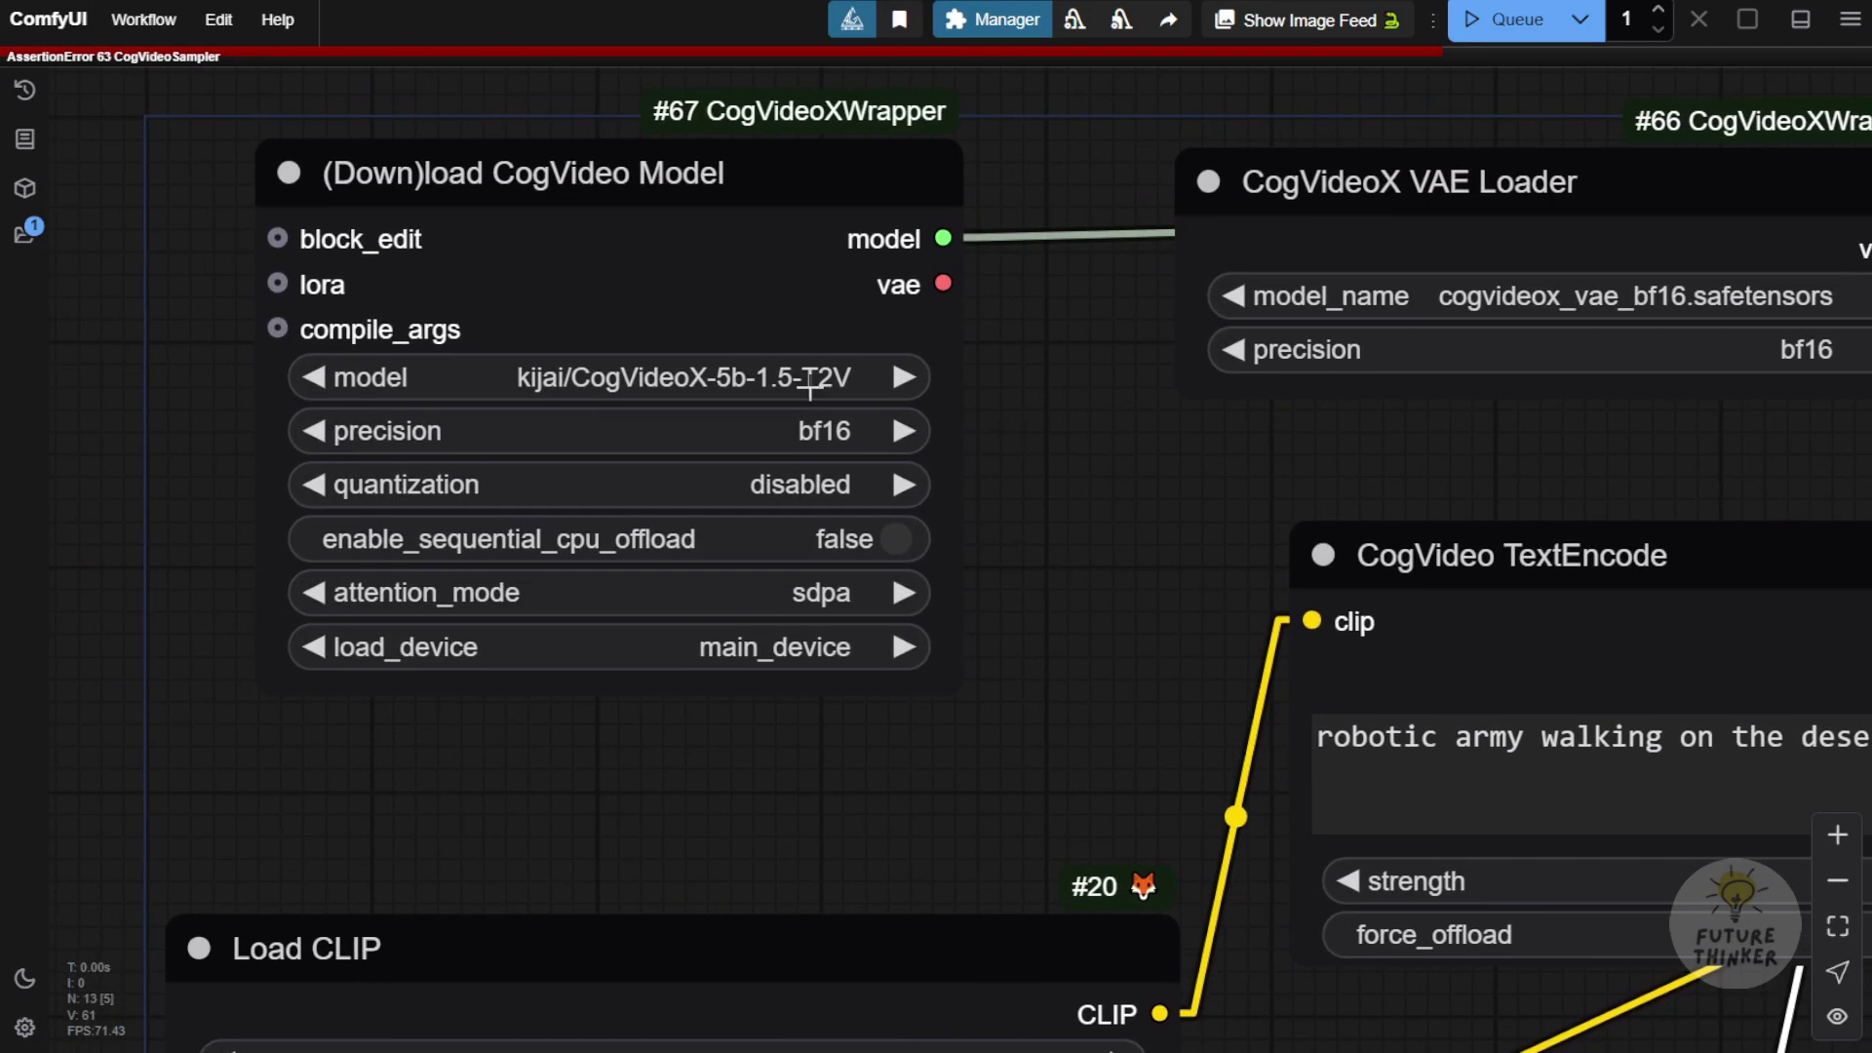
left_click(808, 380)
left_click(848, 454)
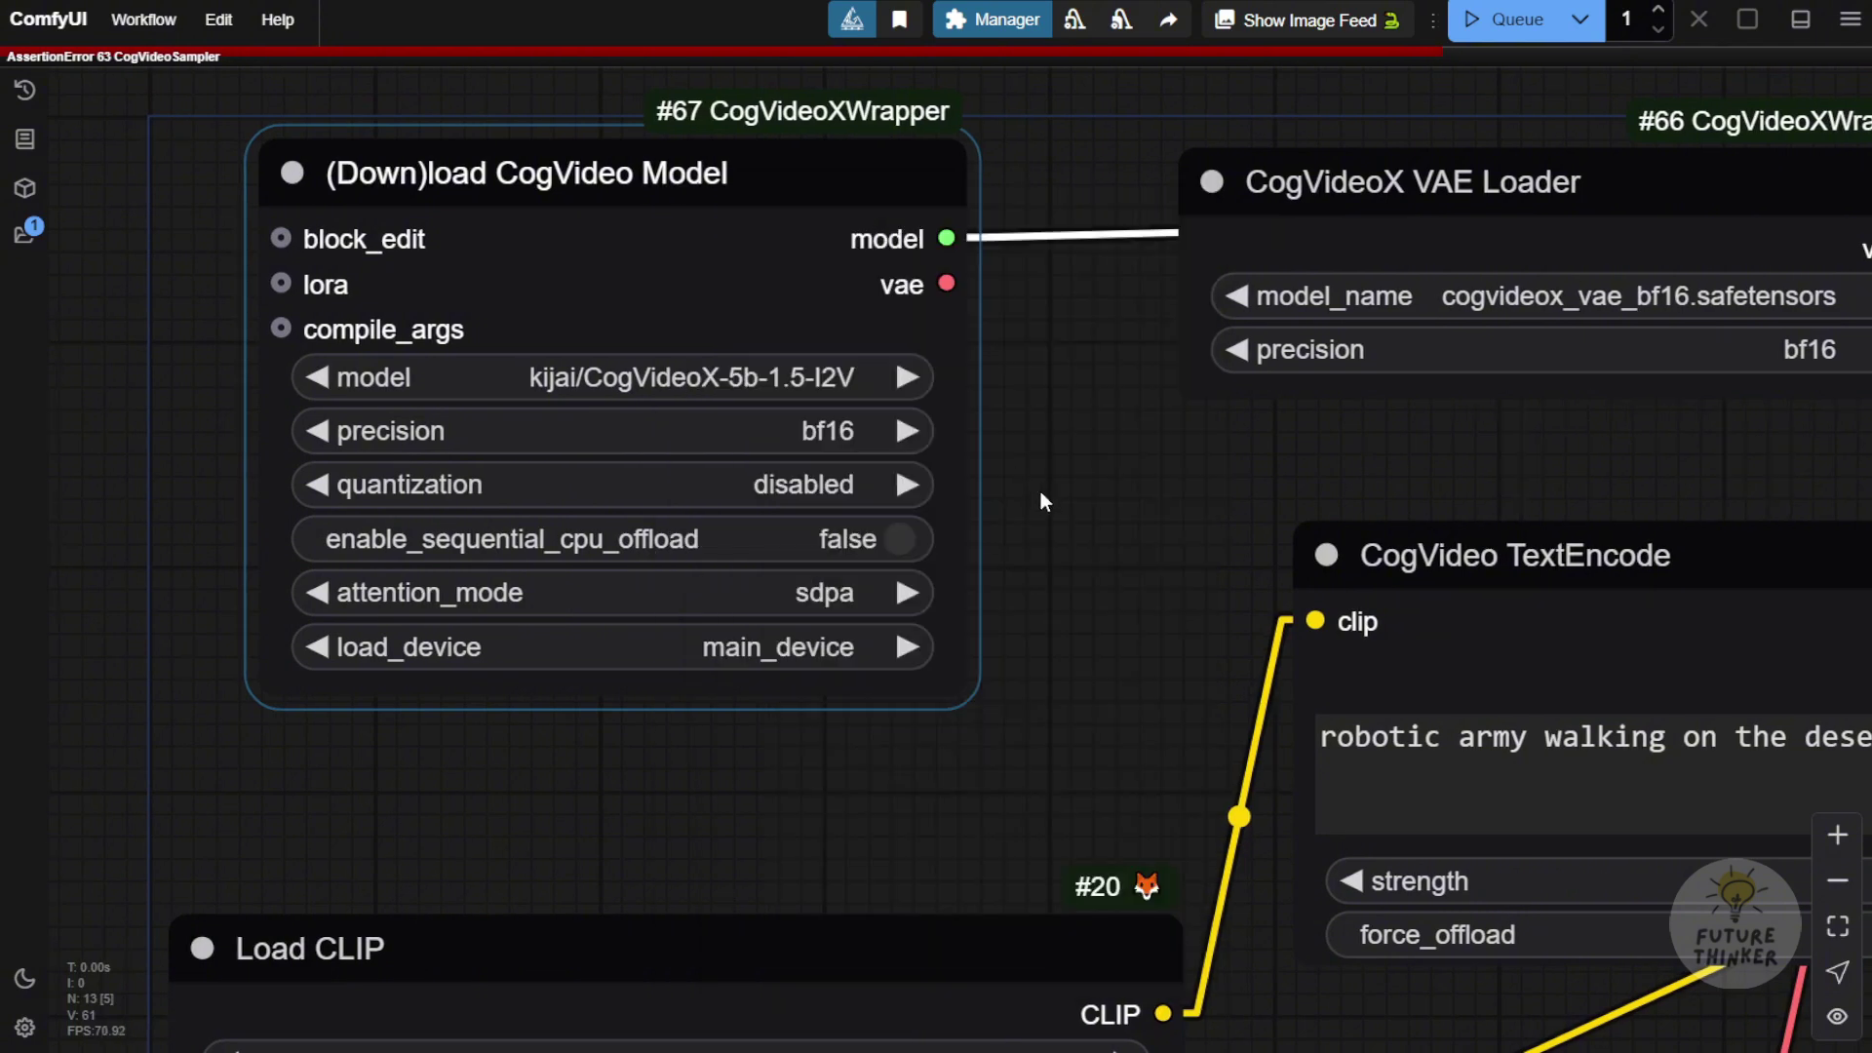
- Queue the image-to-video workflow using the I2V model
scroll(1123, 593, "down", 2)
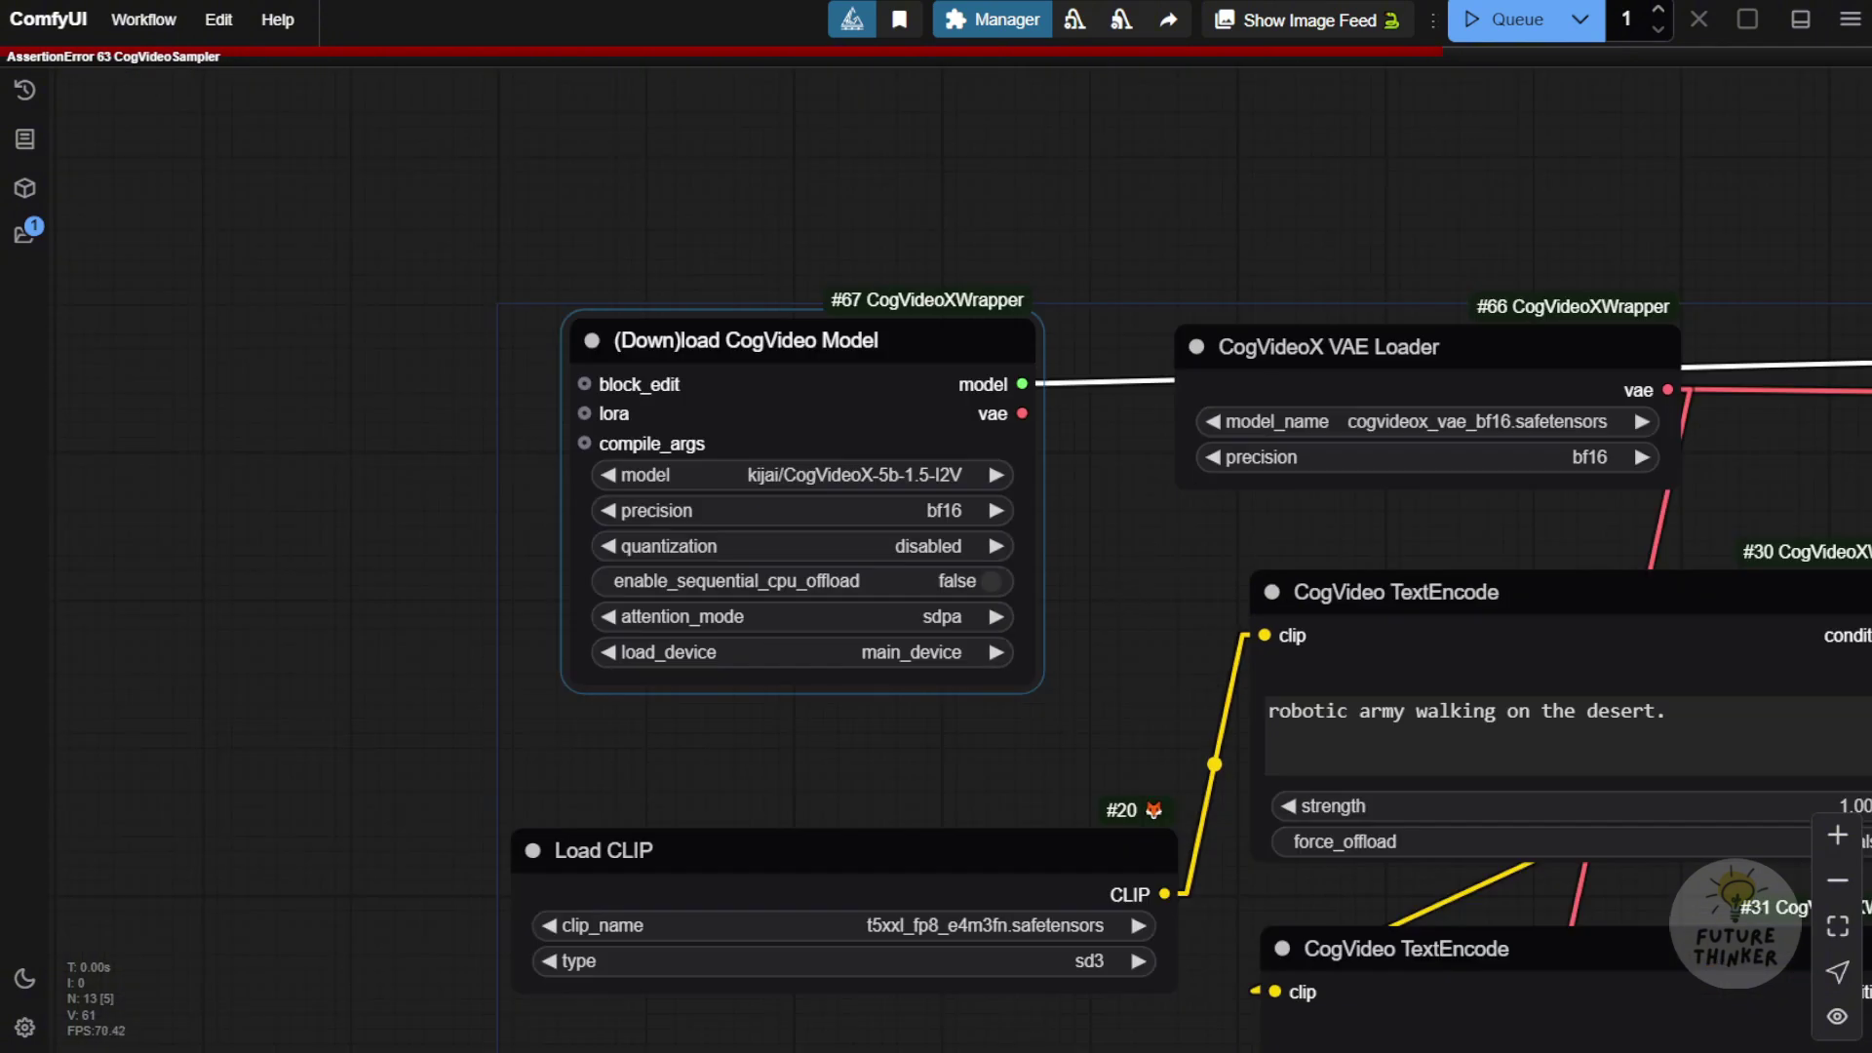
left_click(1507, 19)
scroll(1355, 160, "down", 5)
left_click_drag(1355, 160, 841, 92)
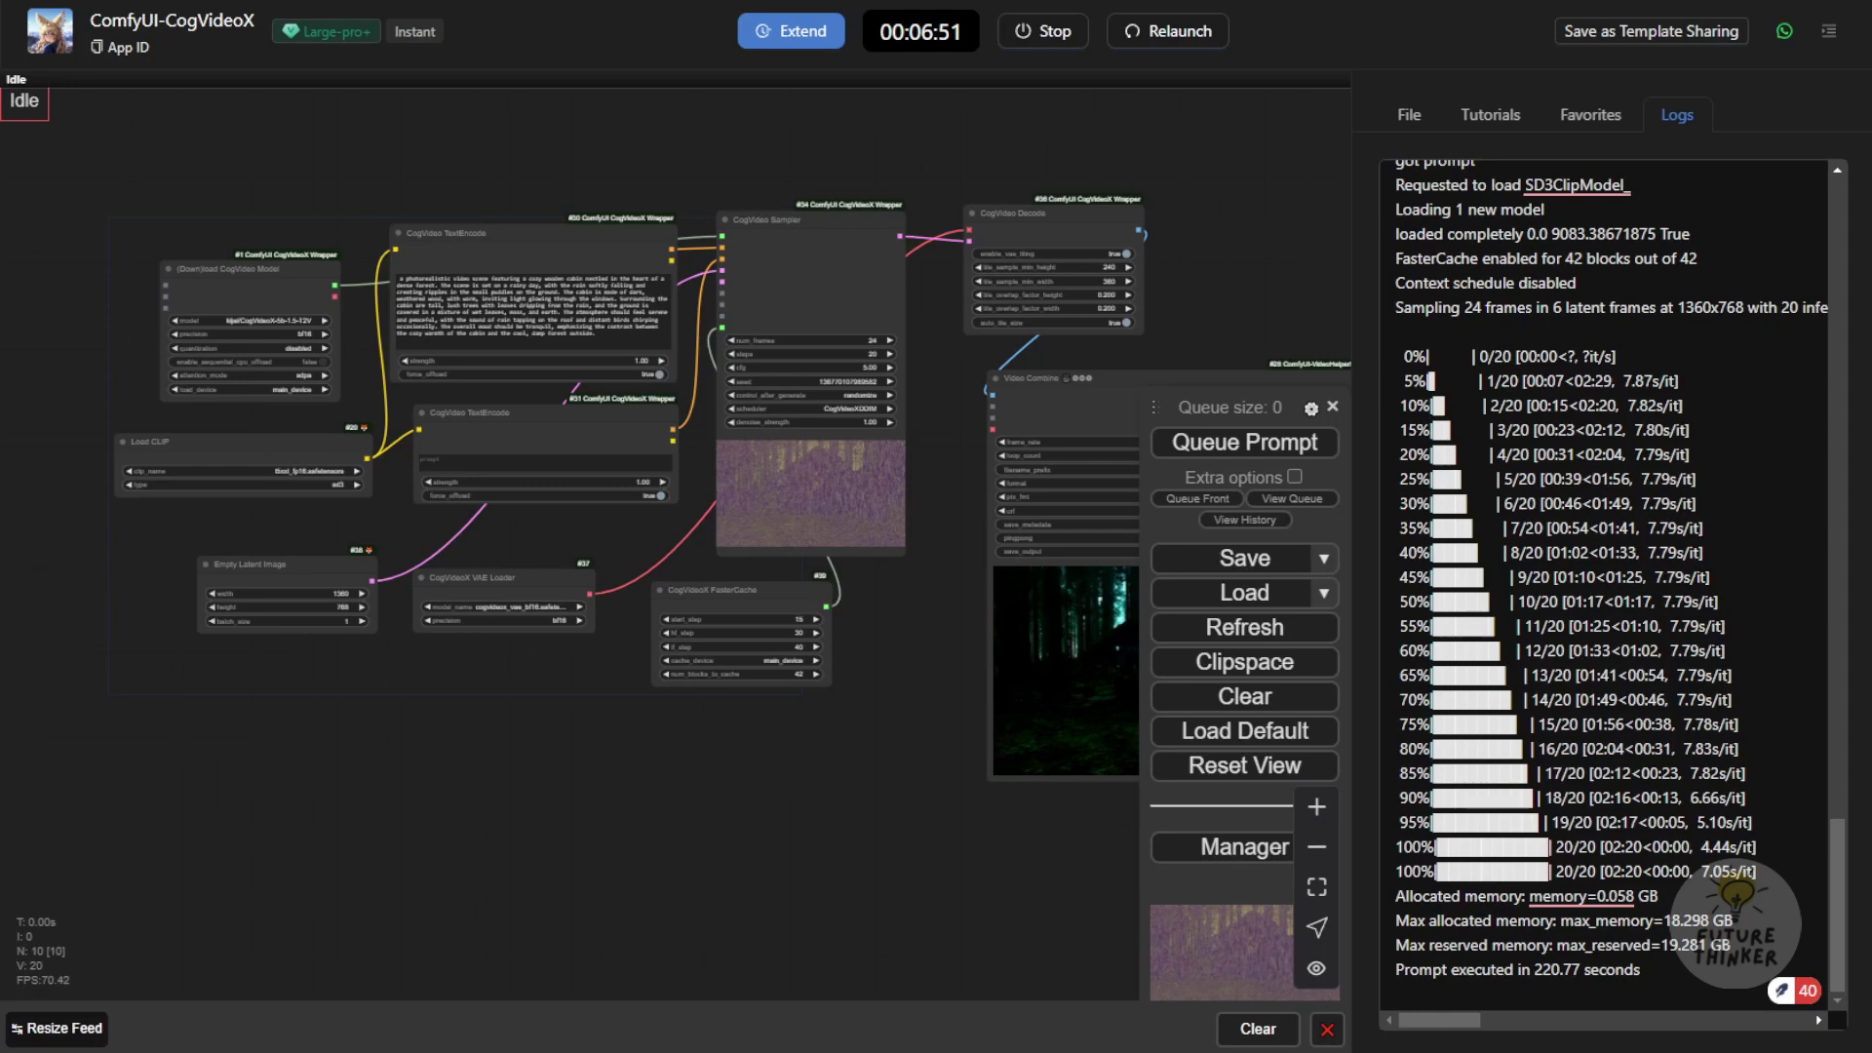
- Switch to MimicPC and examine the generated cabin video and the log's execution time, max reserved memory and max allocated memory
left_click_drag(1237, 710, 810, 643)
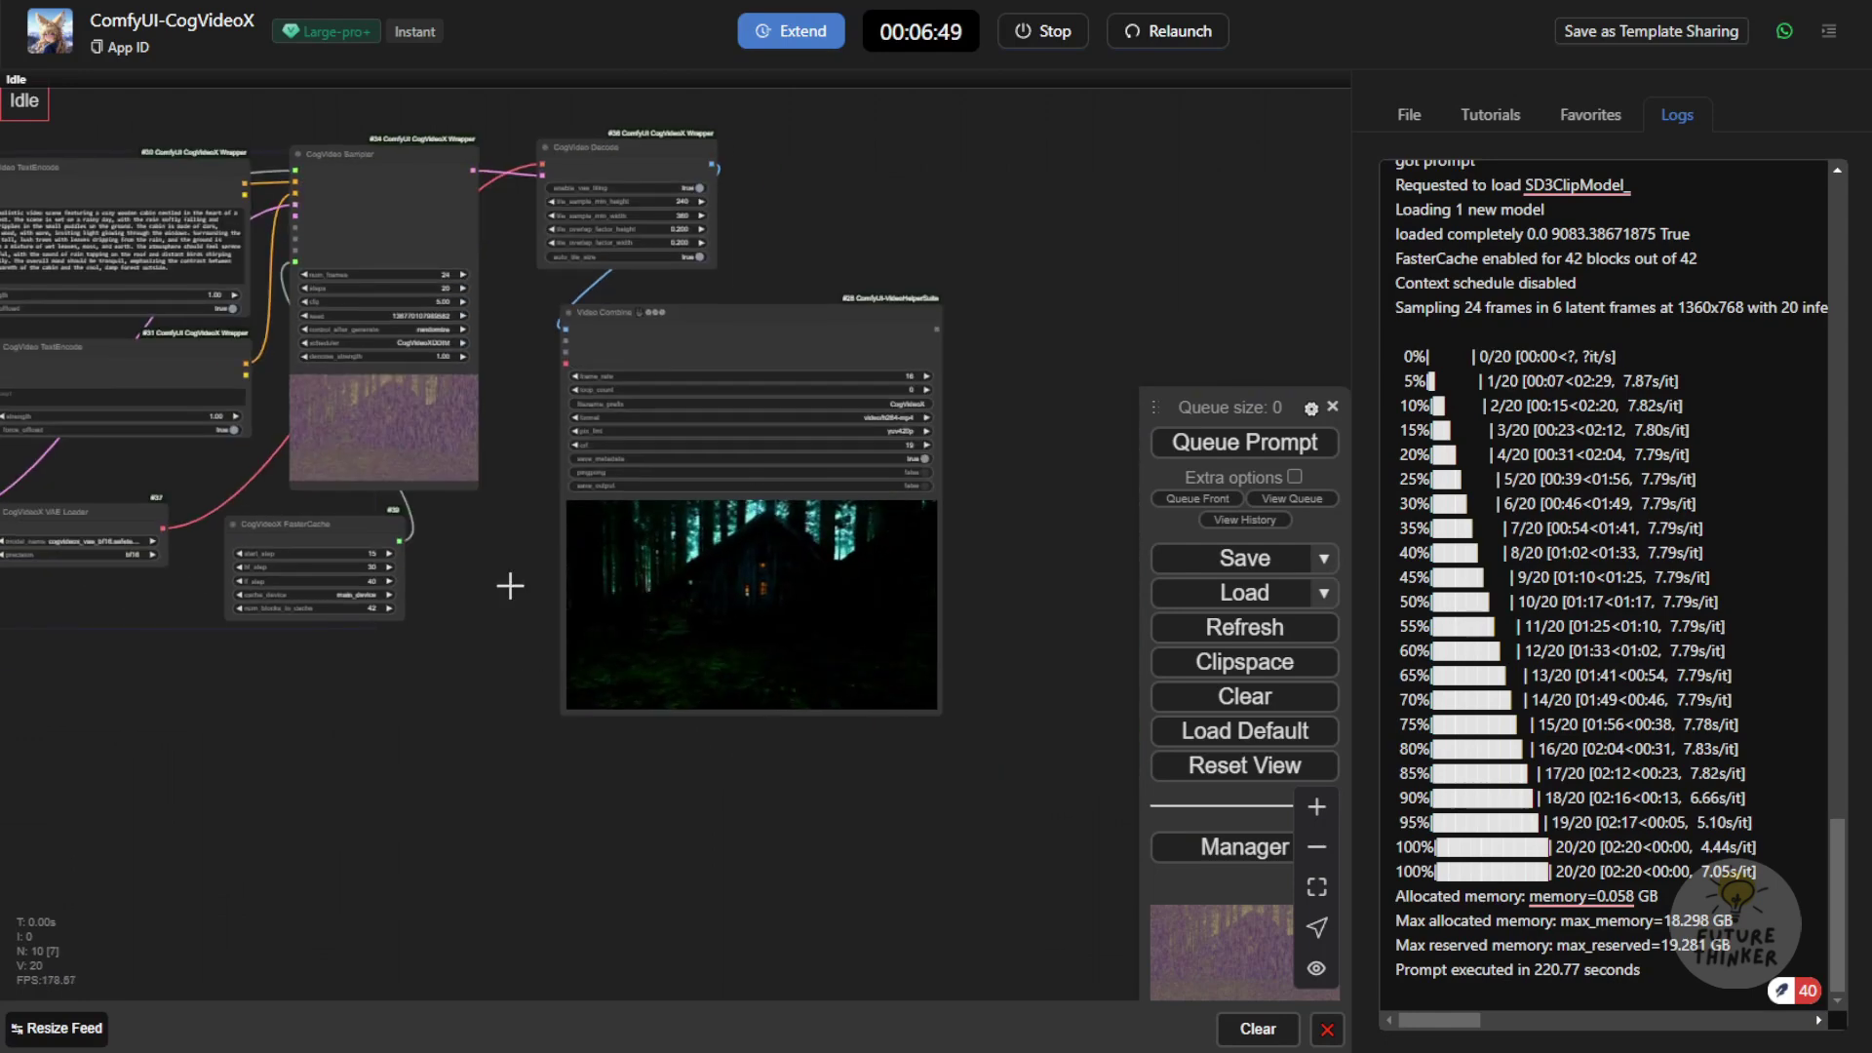
scroll(510, 586, "up", 7)
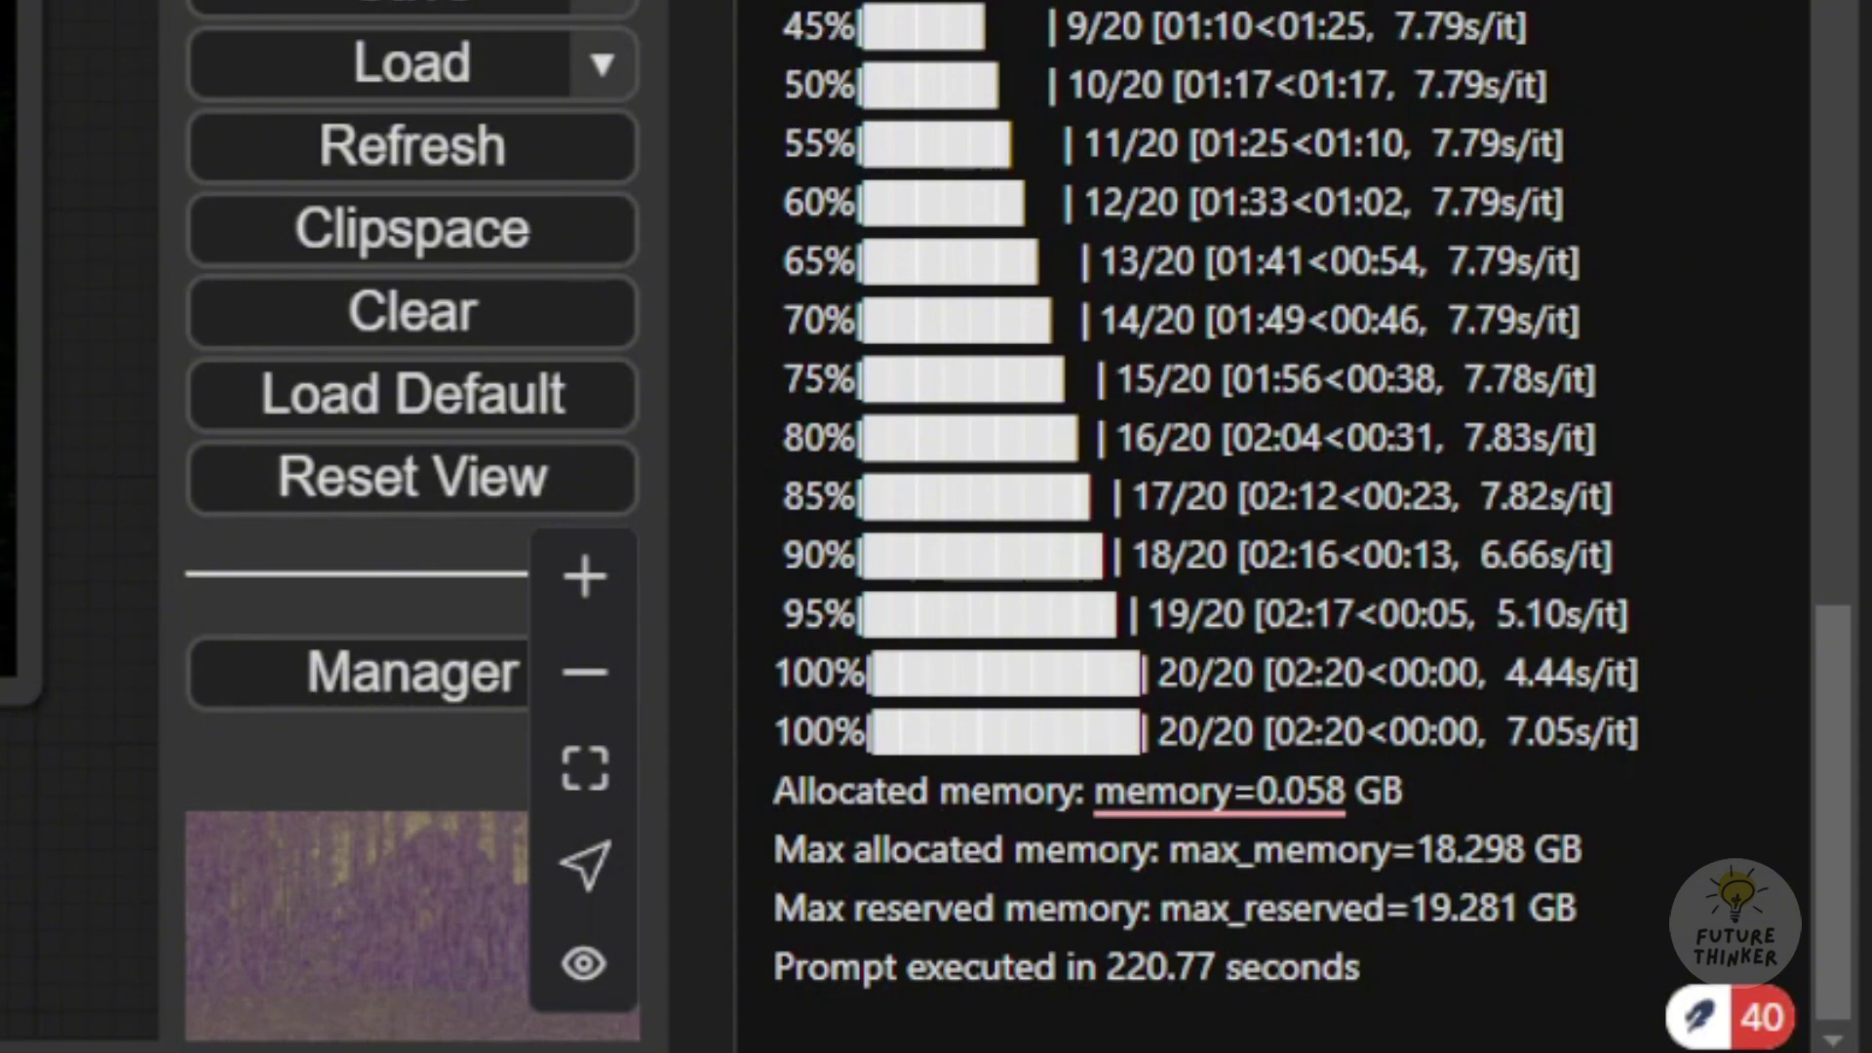
left_click(1688, 761)
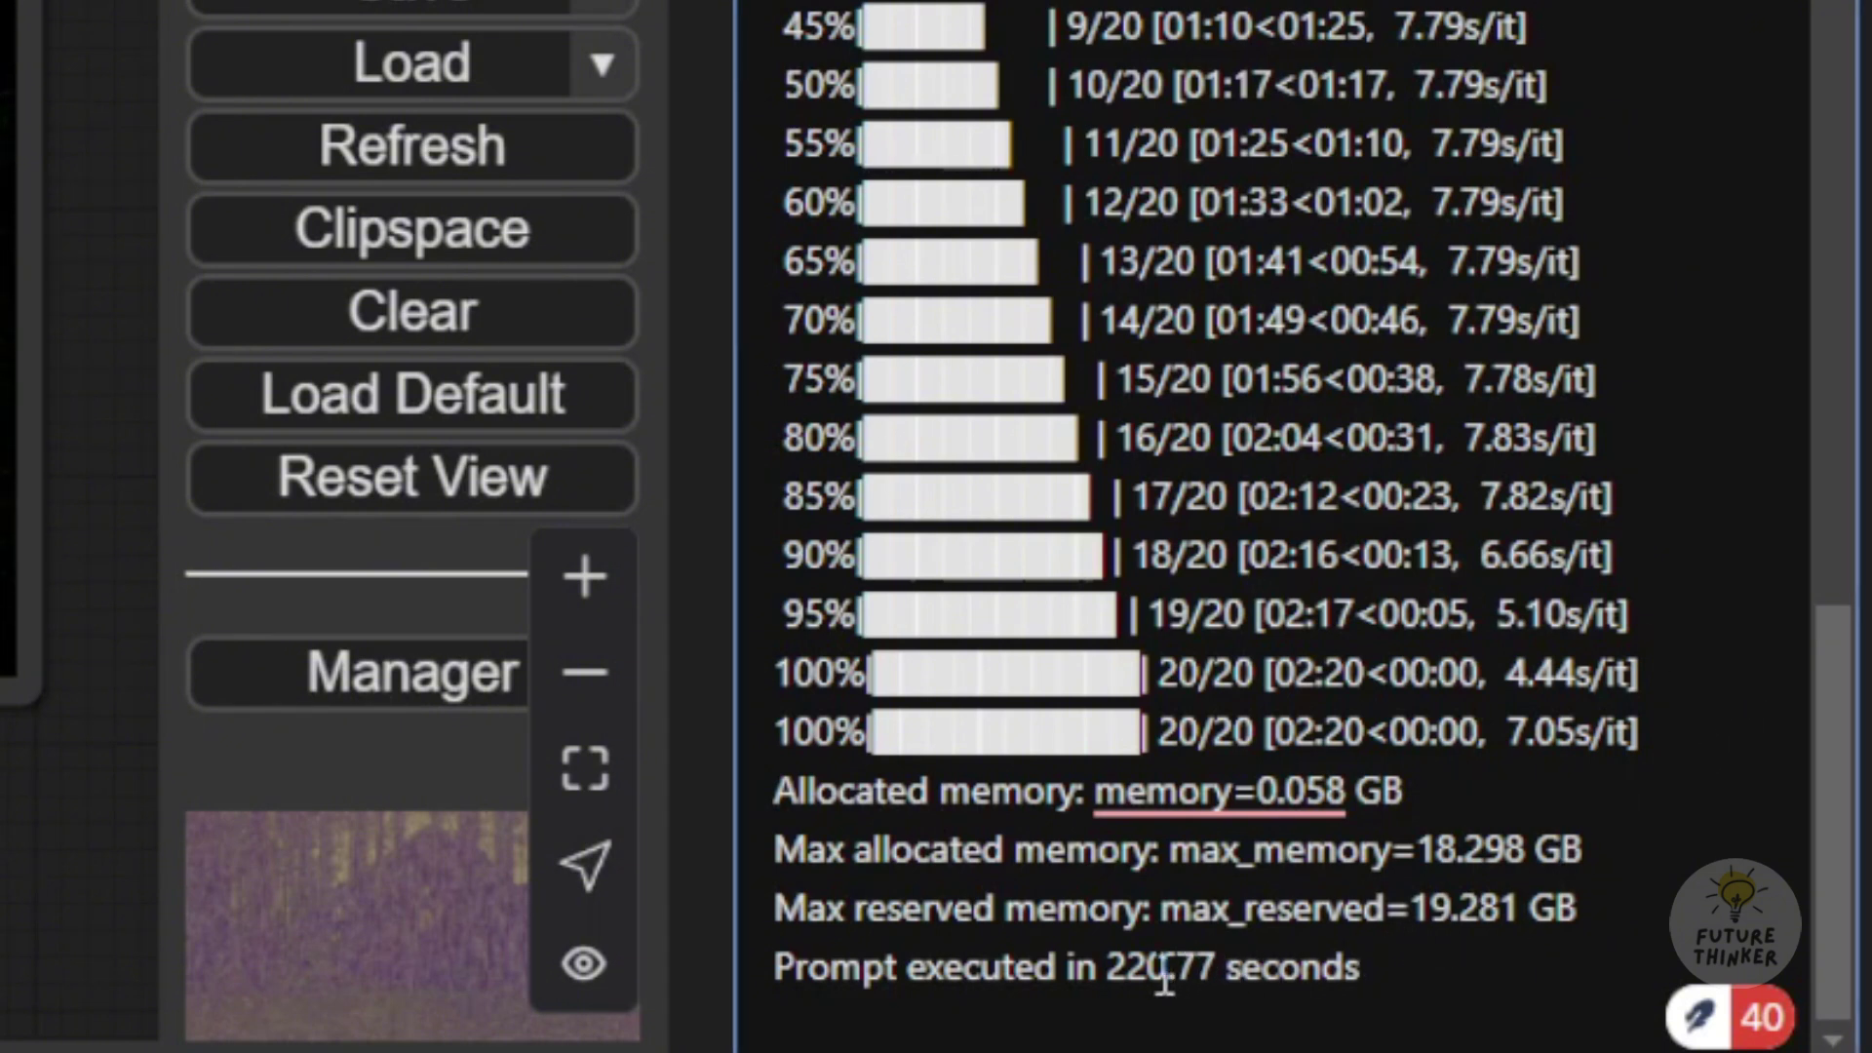
mouse_move(1257, 787)
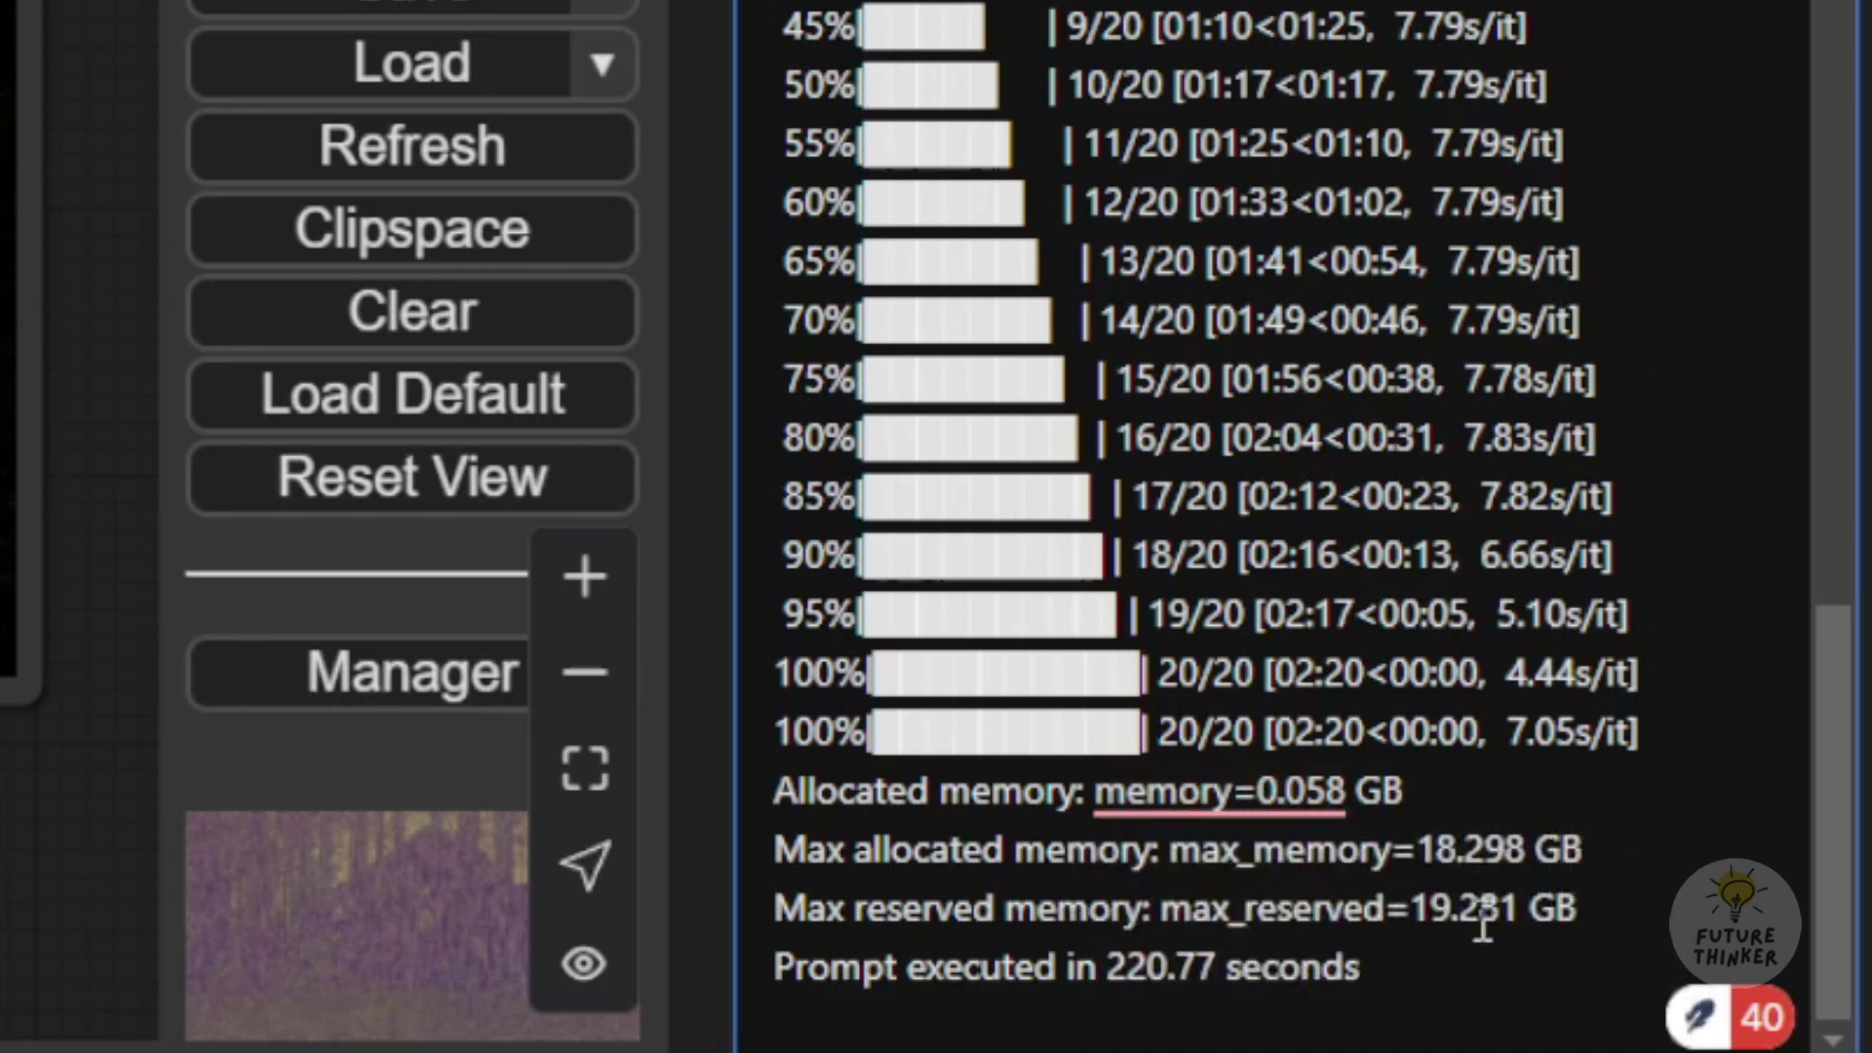
left_click_drag(1244, 911, 1491, 921)
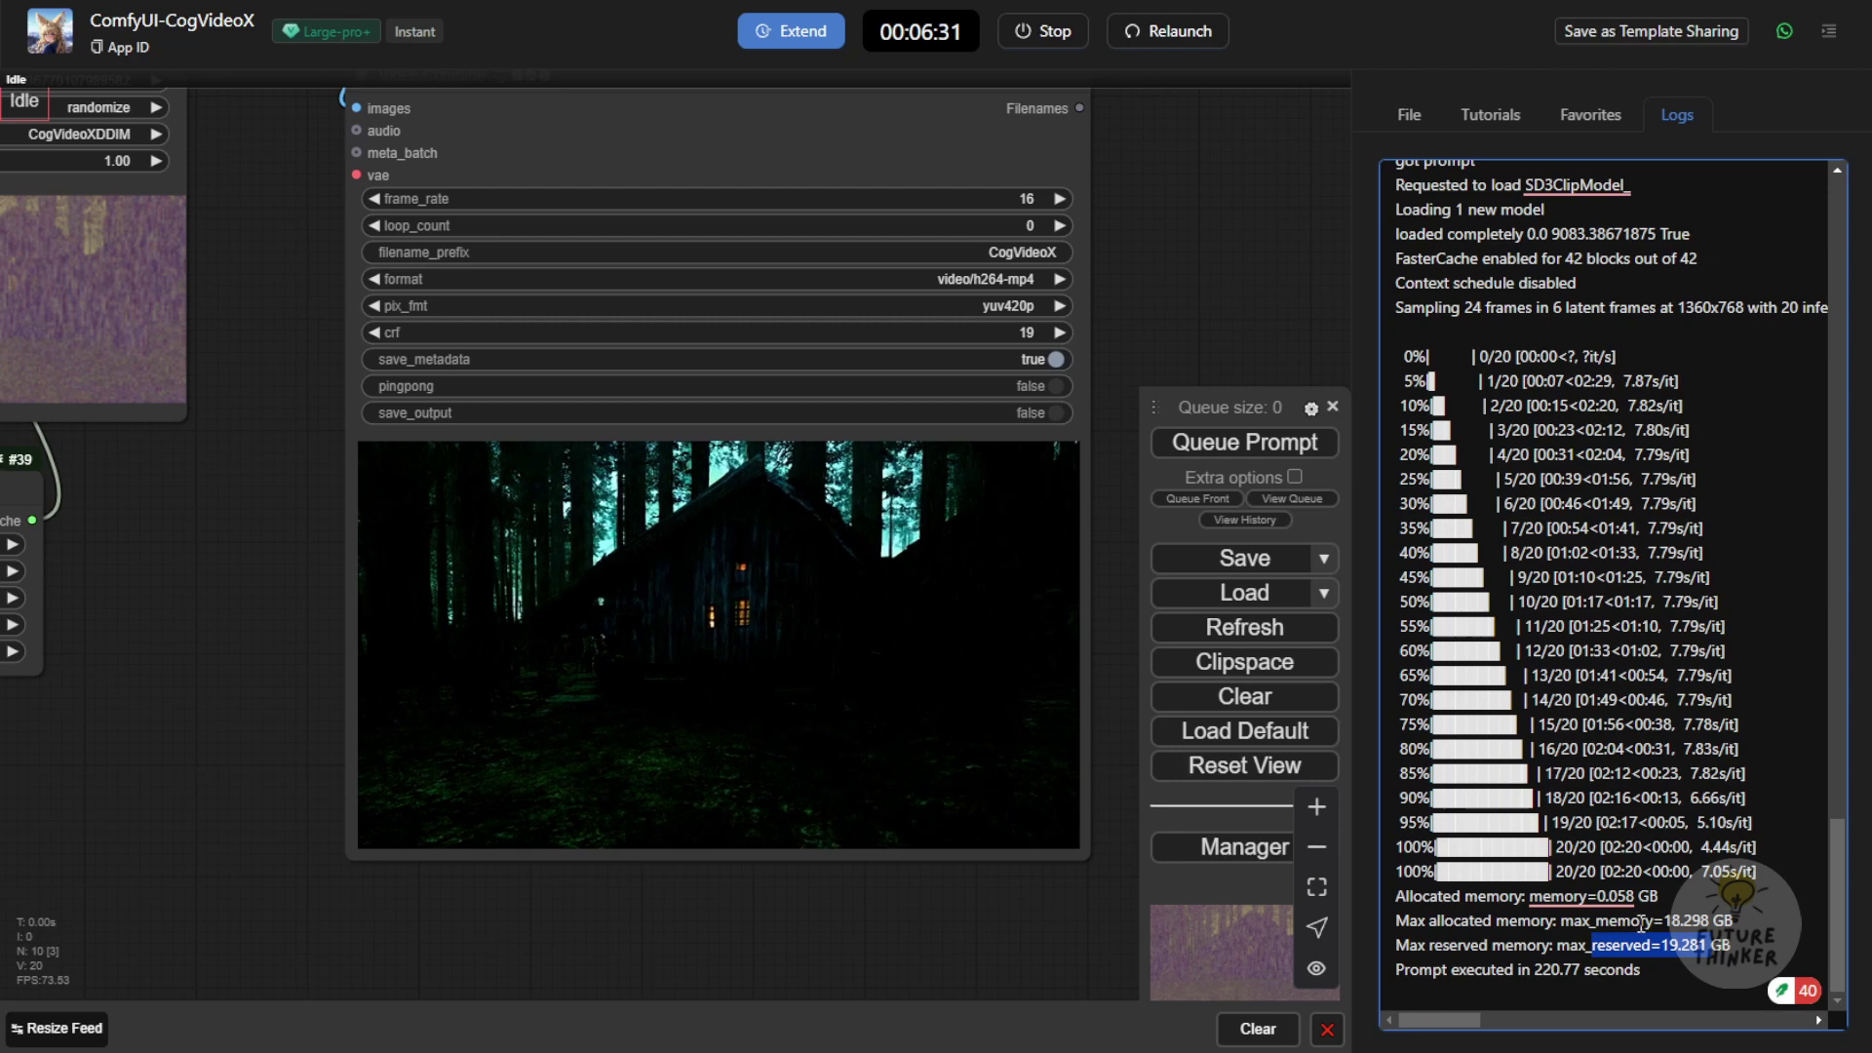
left_click_drag(1665, 920, 1713, 921)
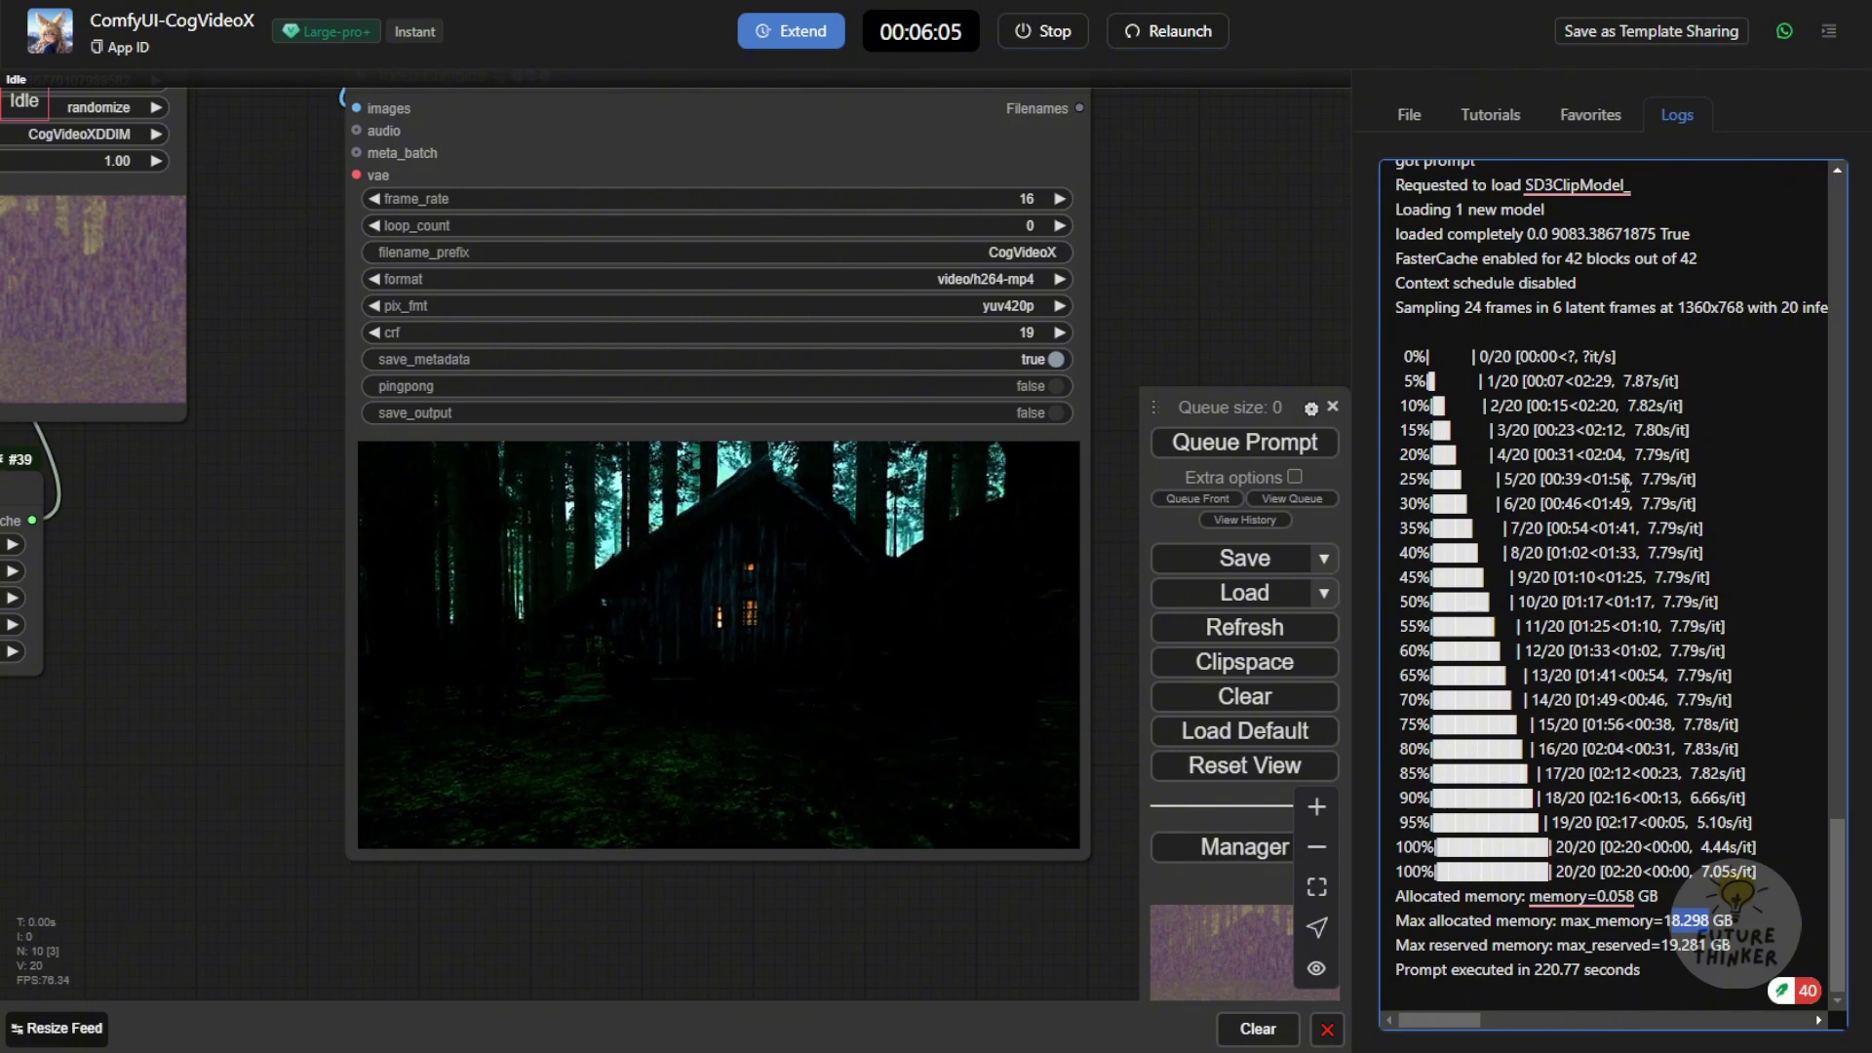
- Examine the model loader in the MimicPC CogVideoX workflow and the MimicPC Add Balance promotion plans
scroll(1627, 479, "up", 3)
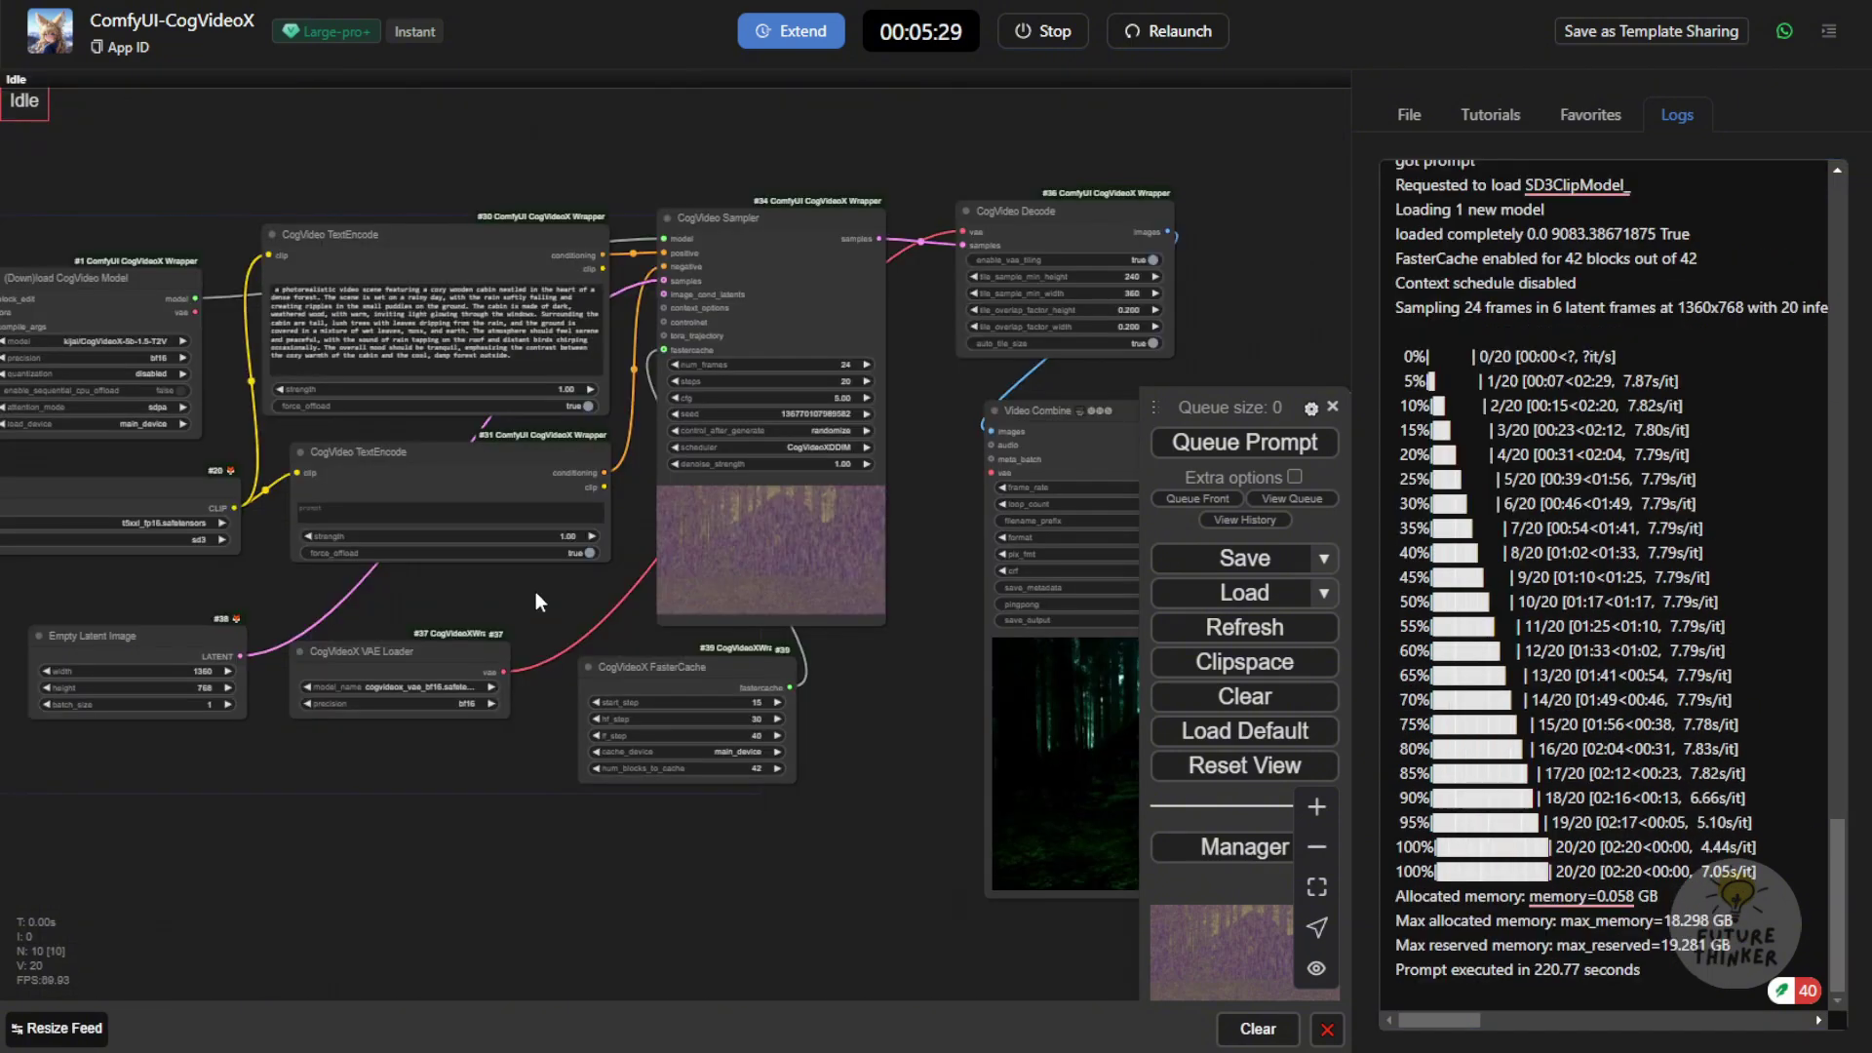
scroll(266, 341, "up", 5)
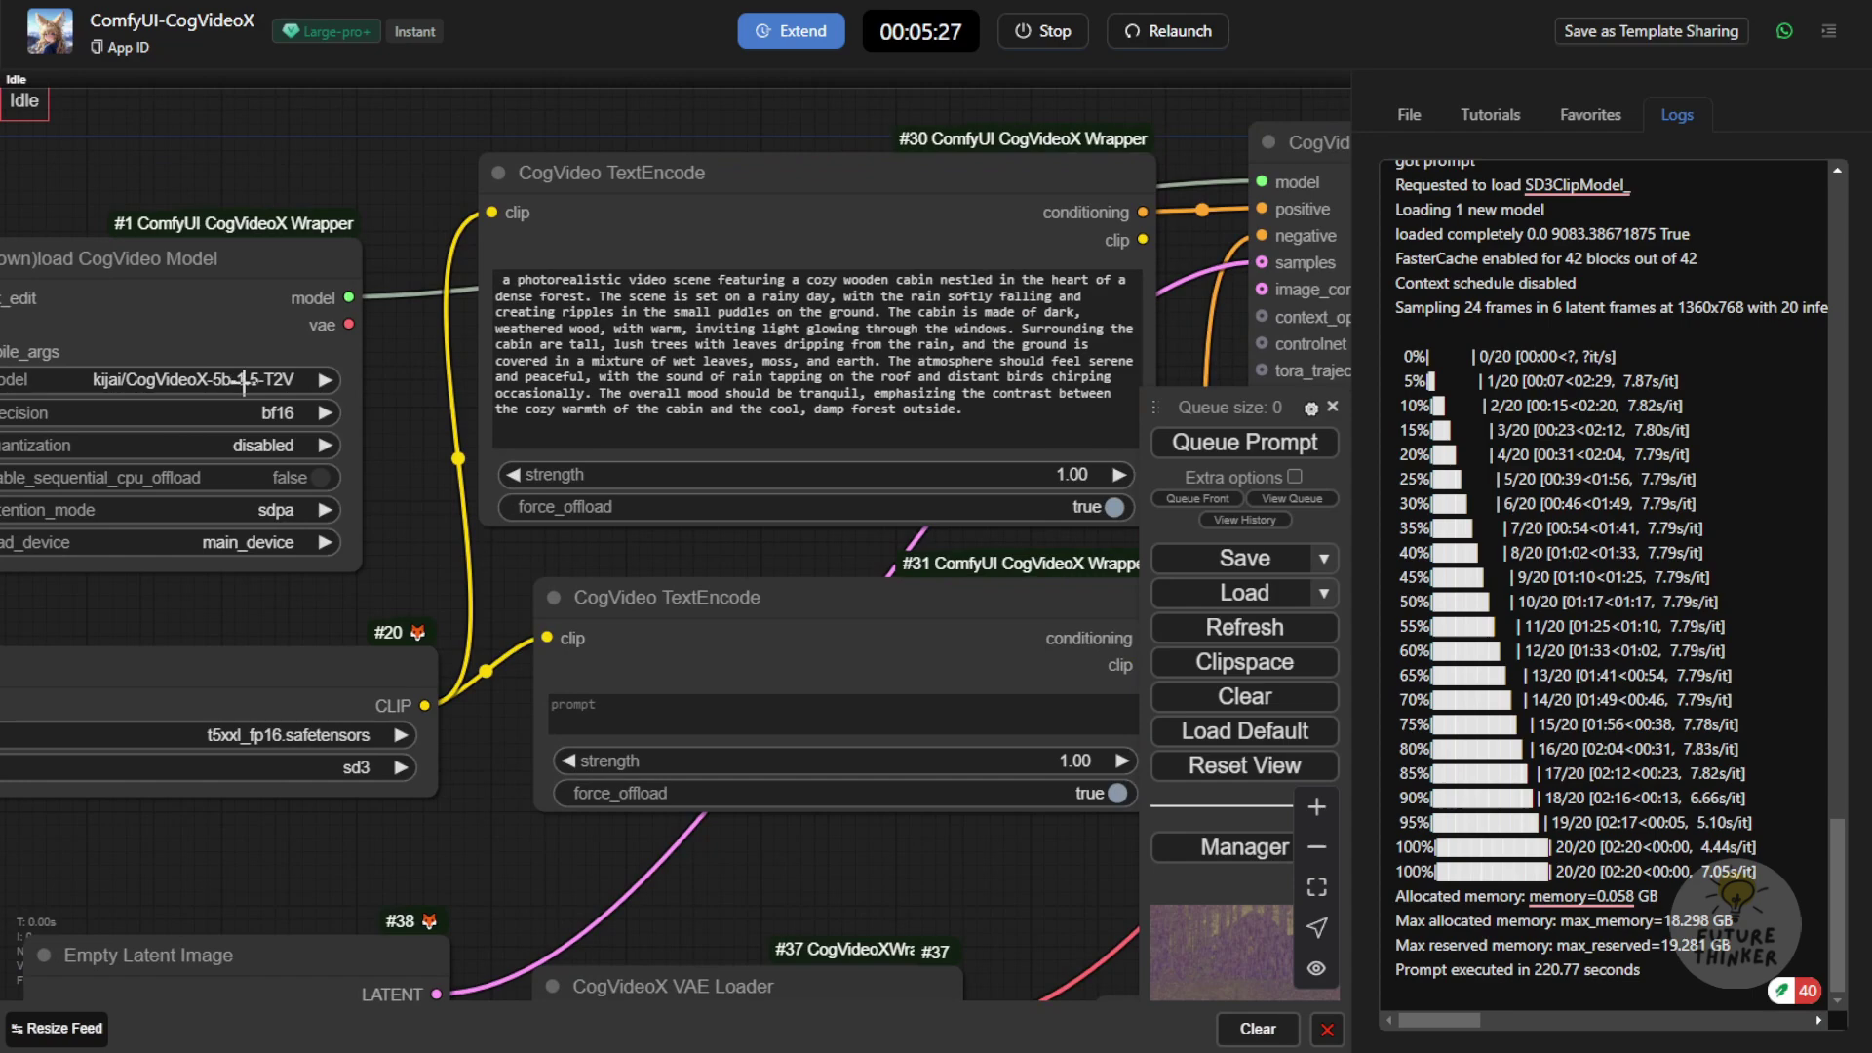
scroll(268, 380, "up", 2)
left_click(301, 393)
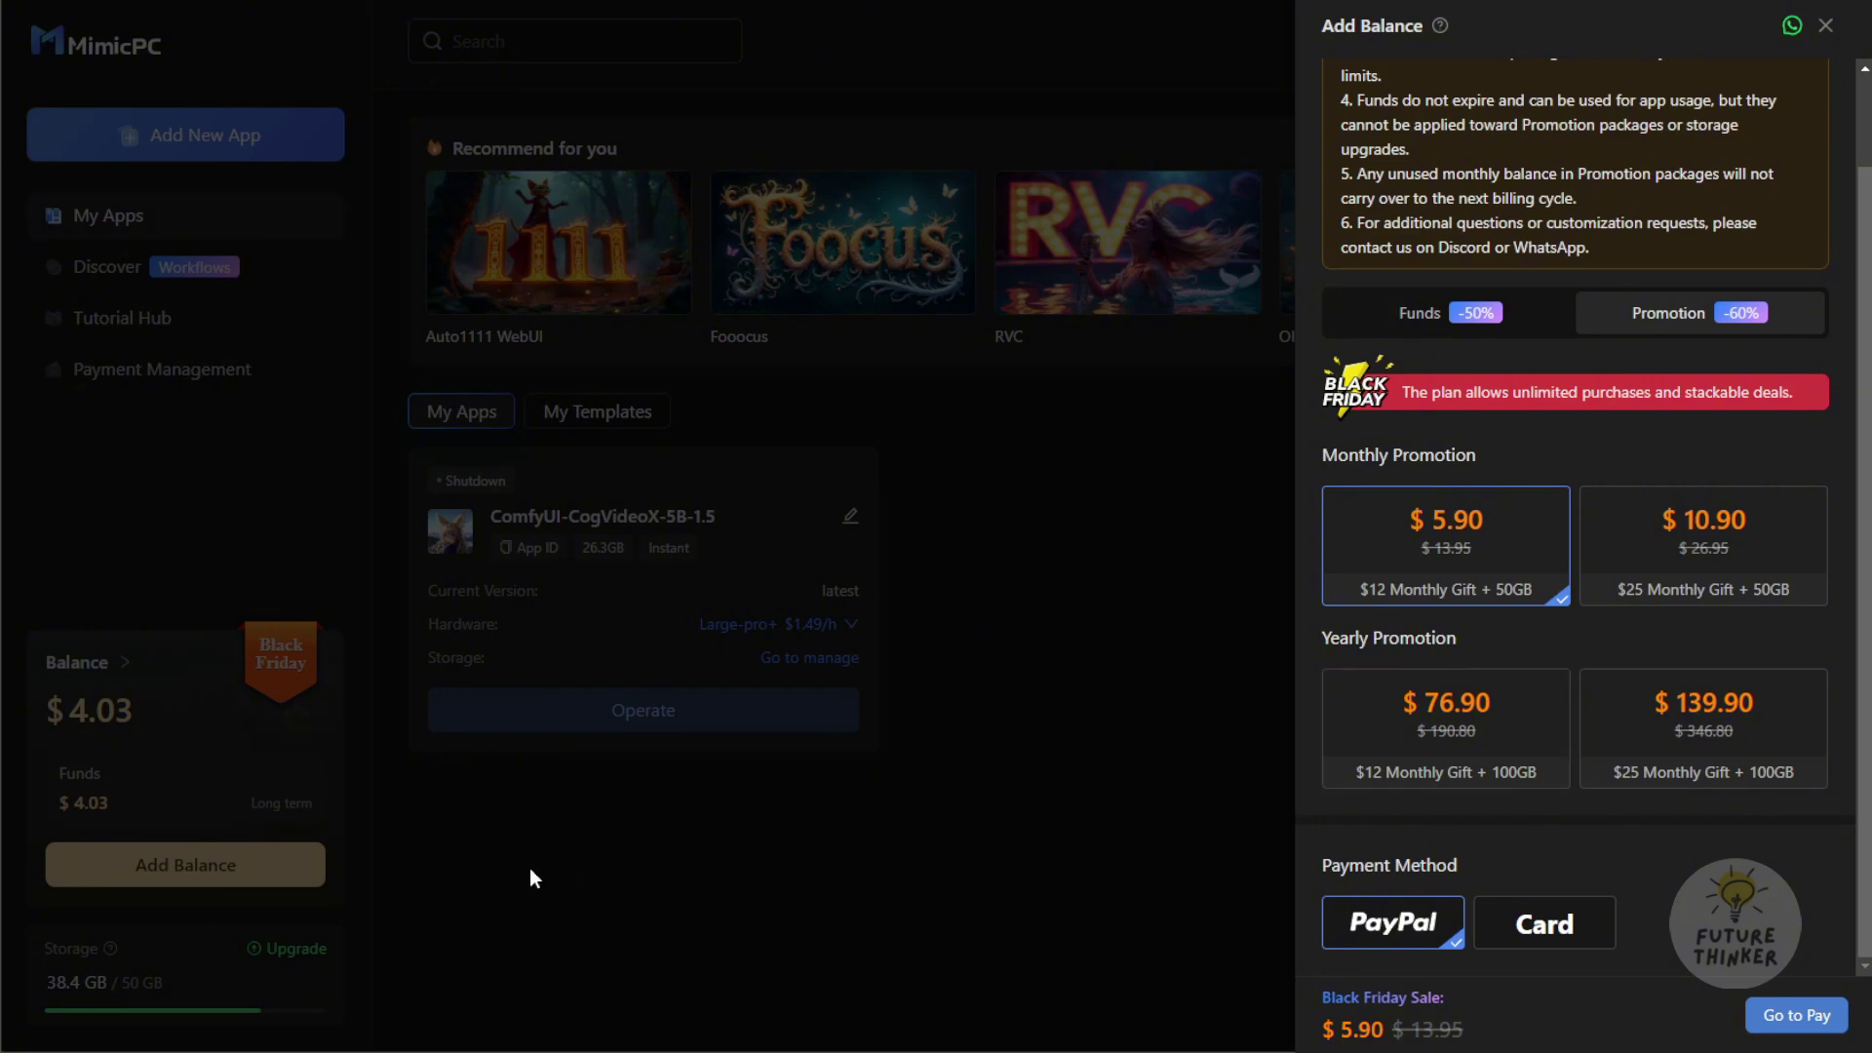
left_click(242, 766)
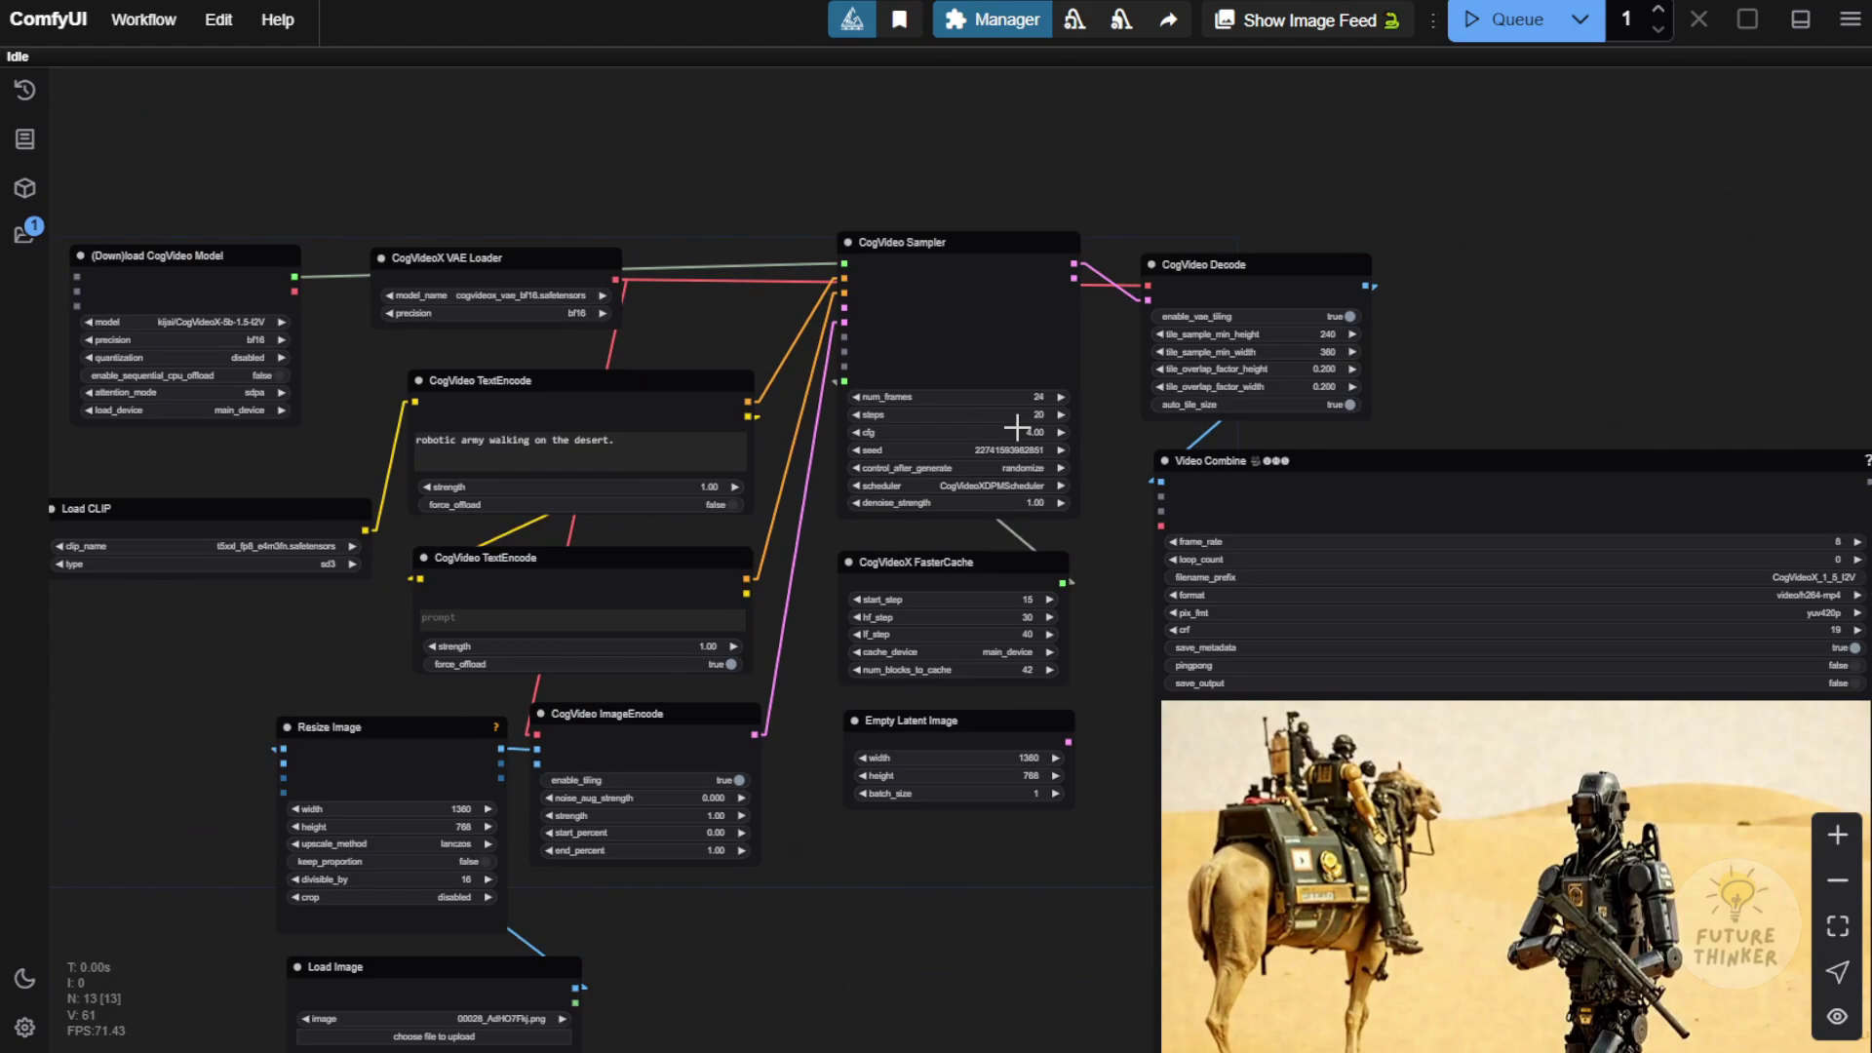
- In the local ComfyUI workflow, move the Load Image node beside Resize Image, in line with the image encoding nodes
scroll(1338, 359, "down", 3)
left_click_drag(1337, 359, 1379, 180)
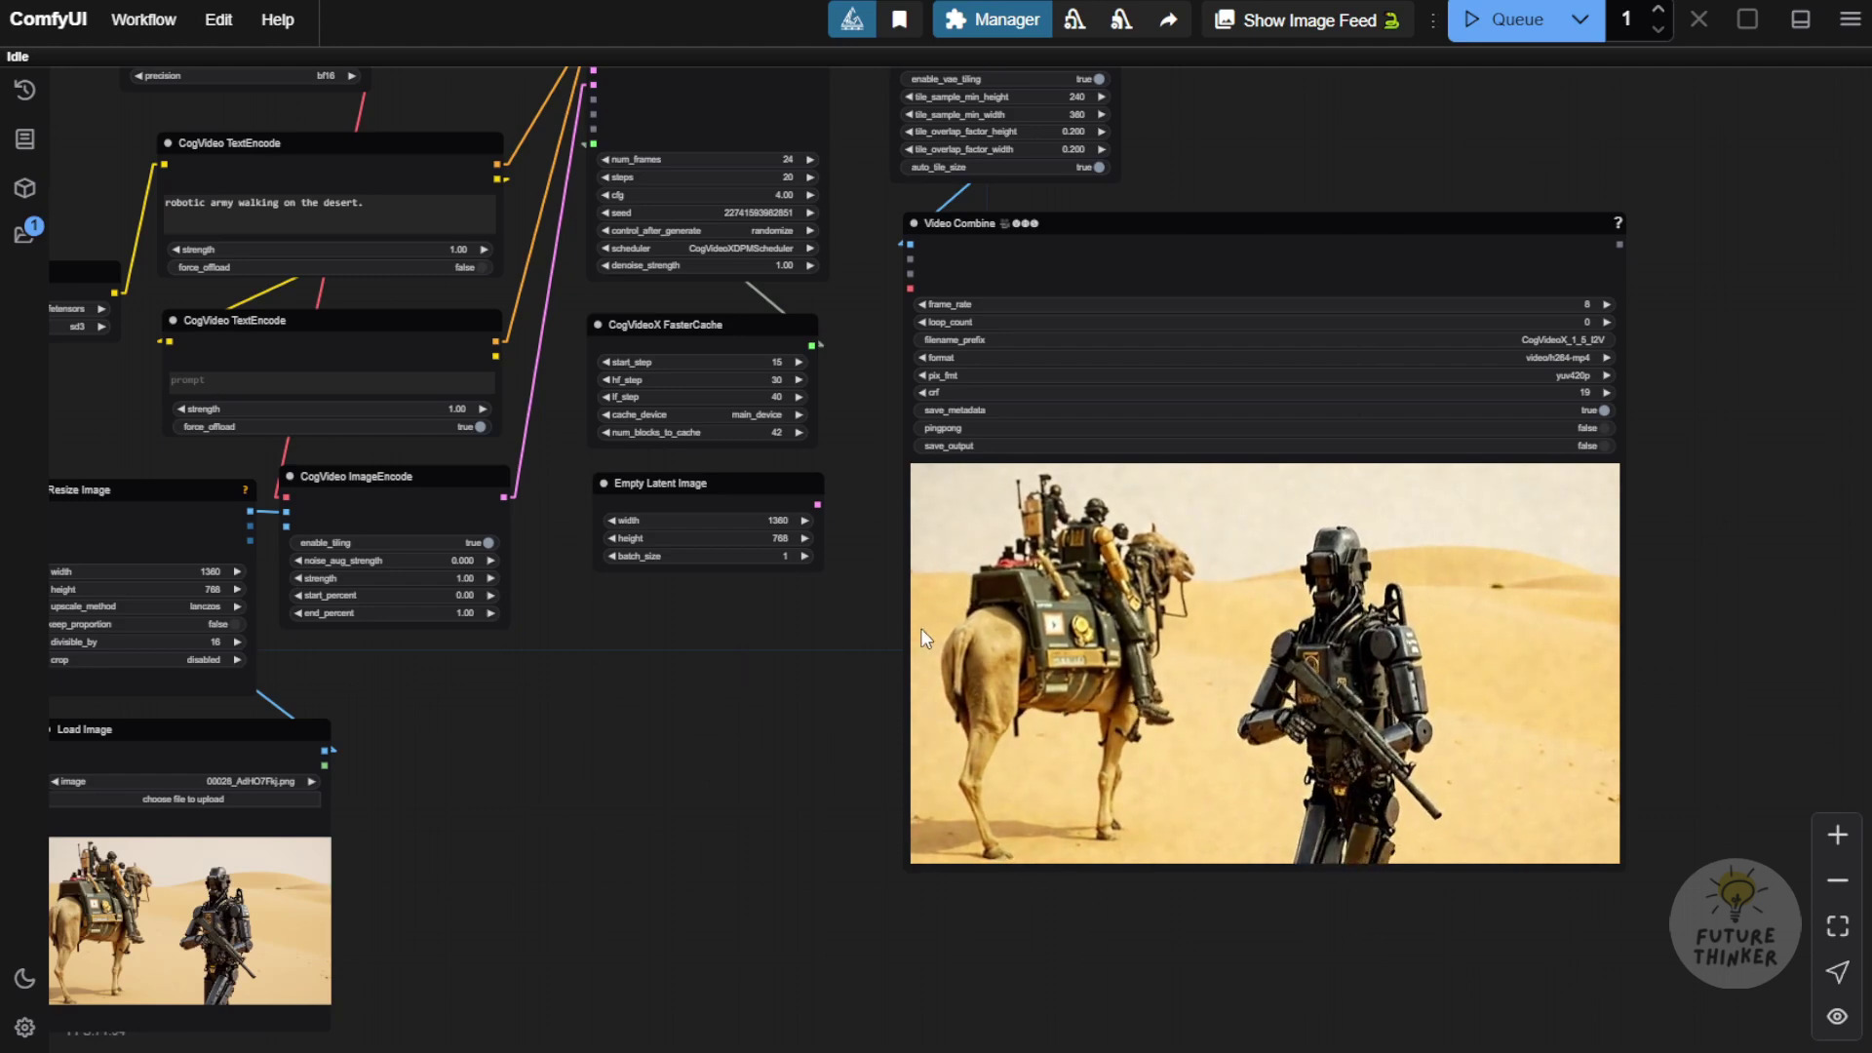
left_click_drag(907, 600, 1105, 716)
left_click_drag(471, 764, 140, 509)
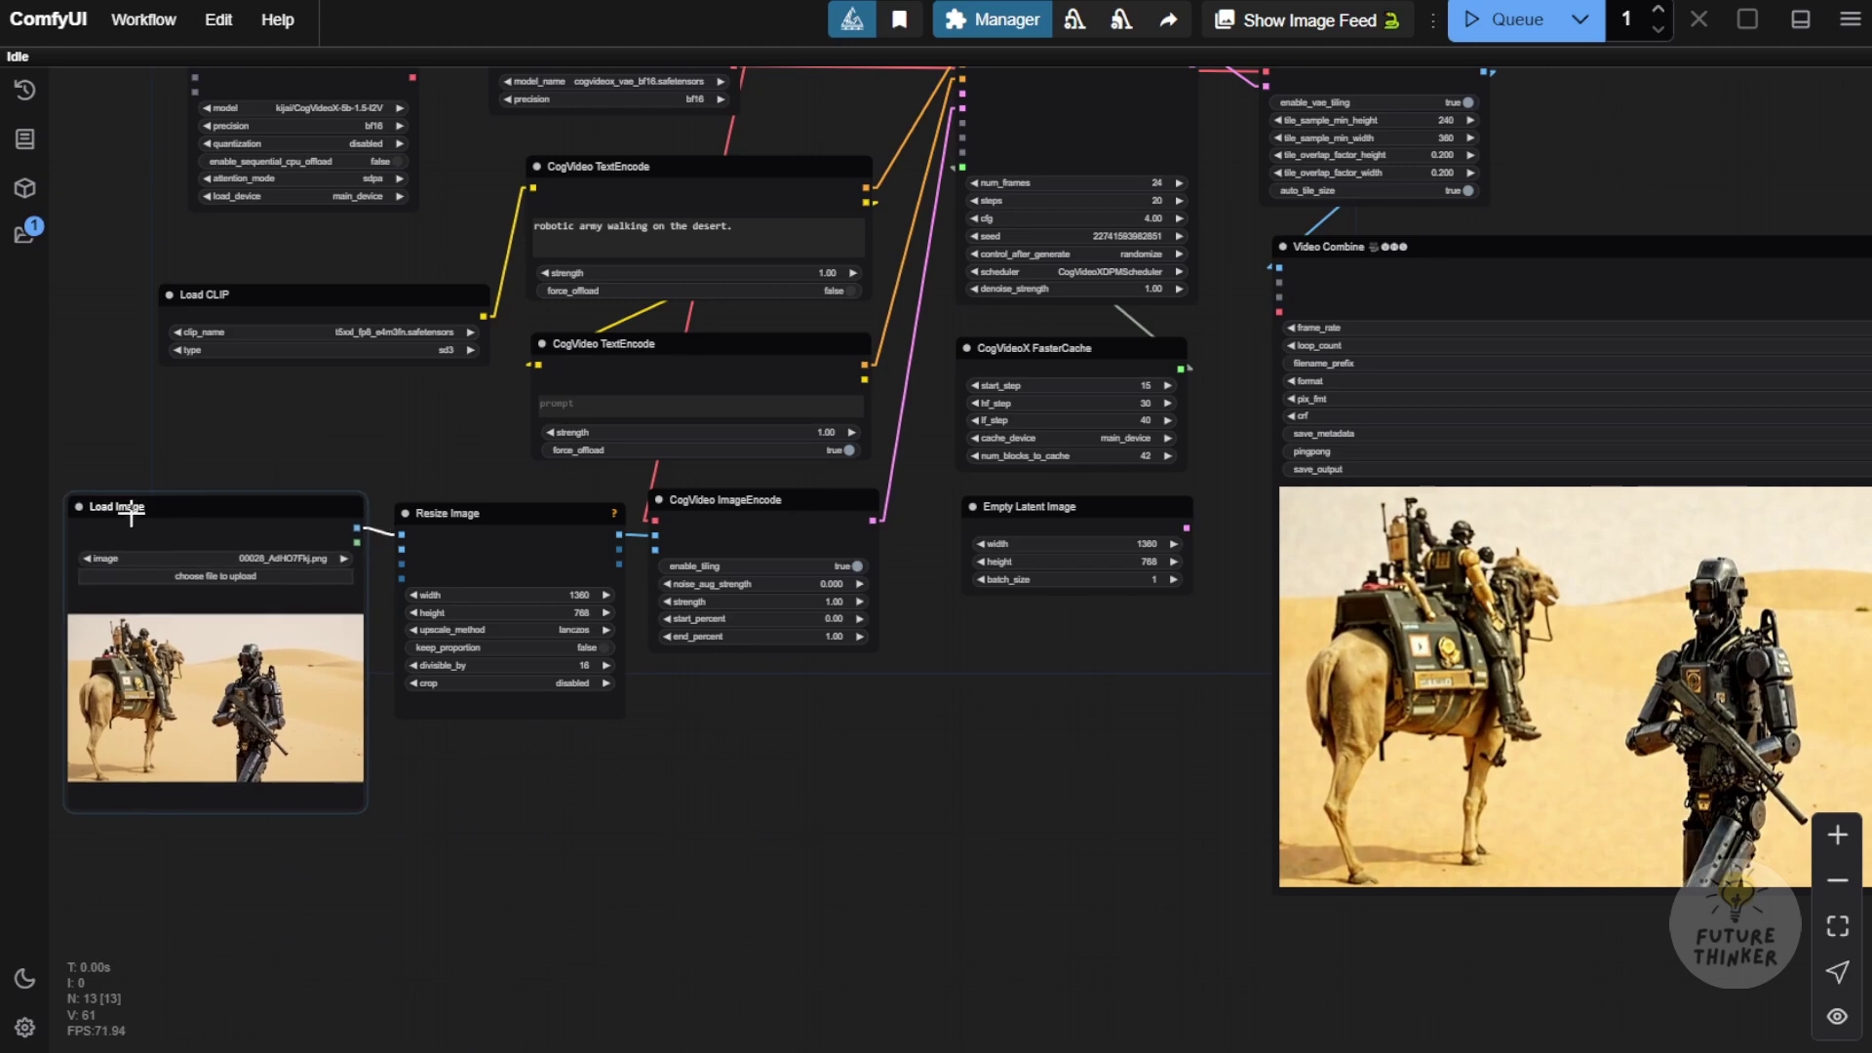
left_click_drag(583, 792, 822, 782)
scroll(822, 782, "up", 5)
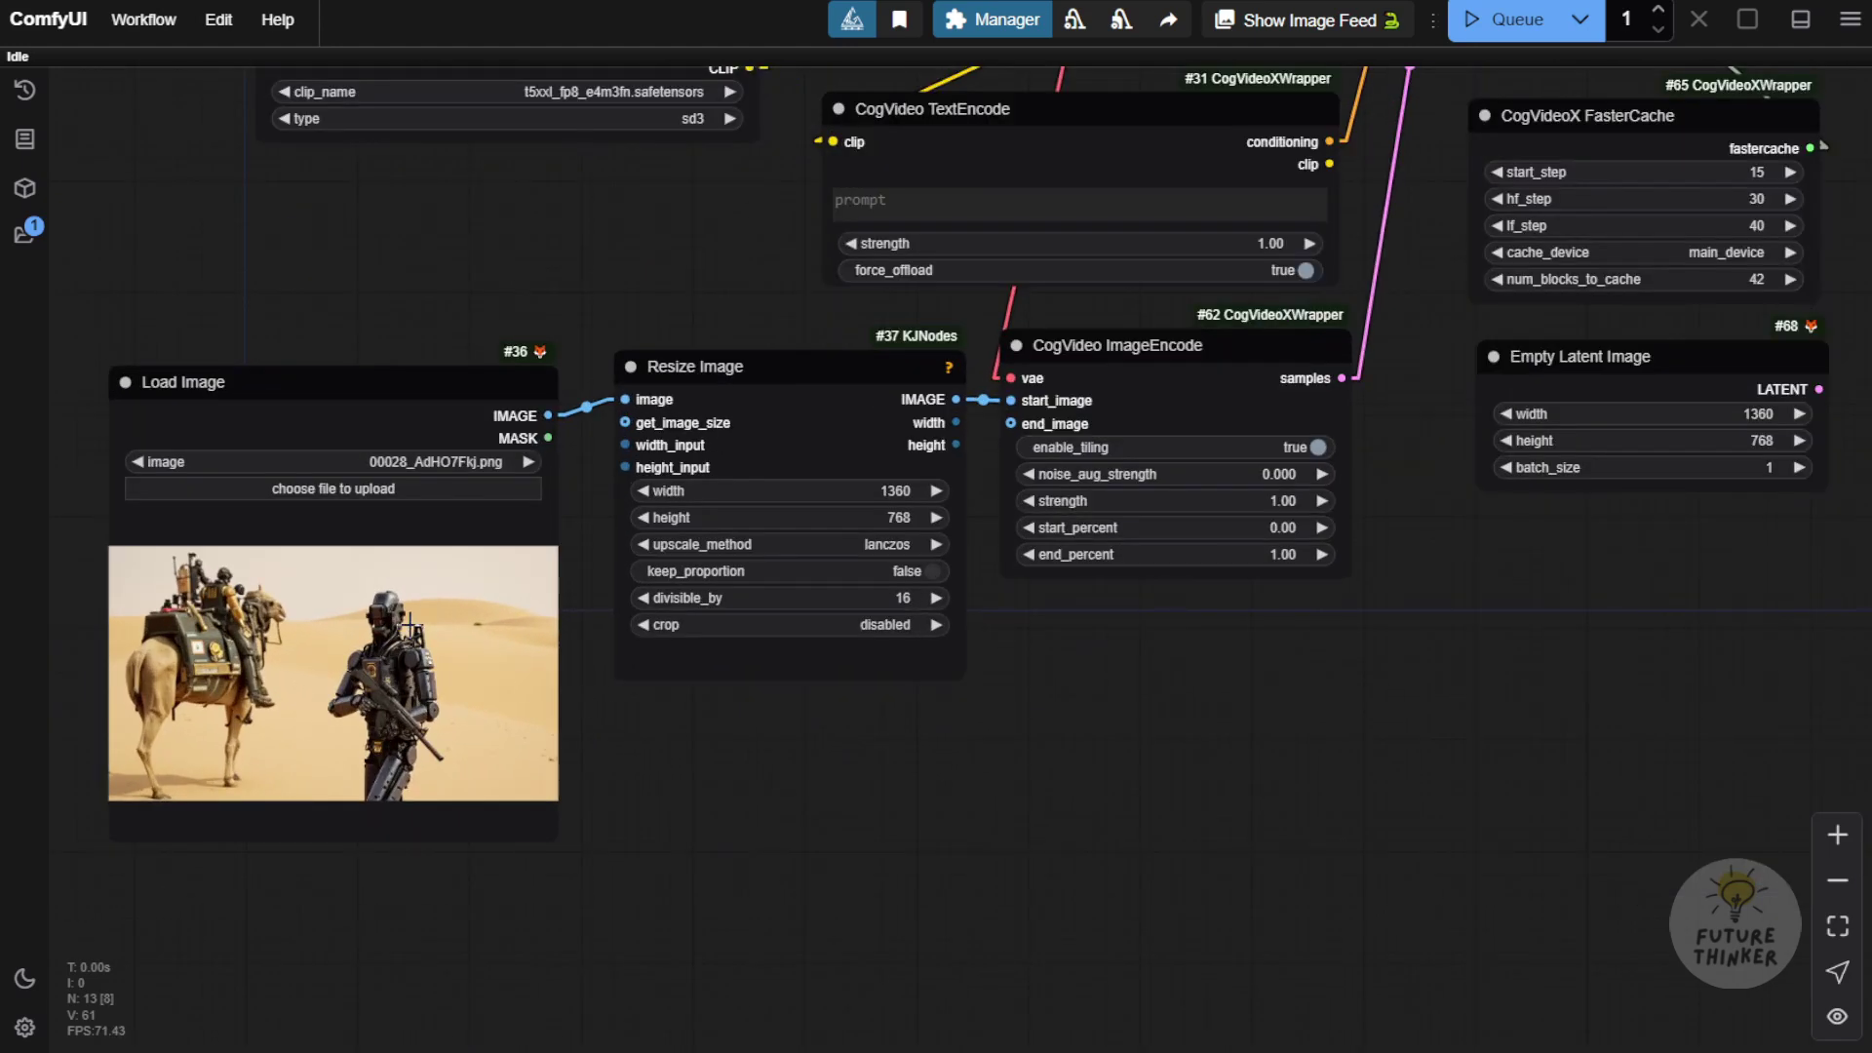
left_click(340, 632)
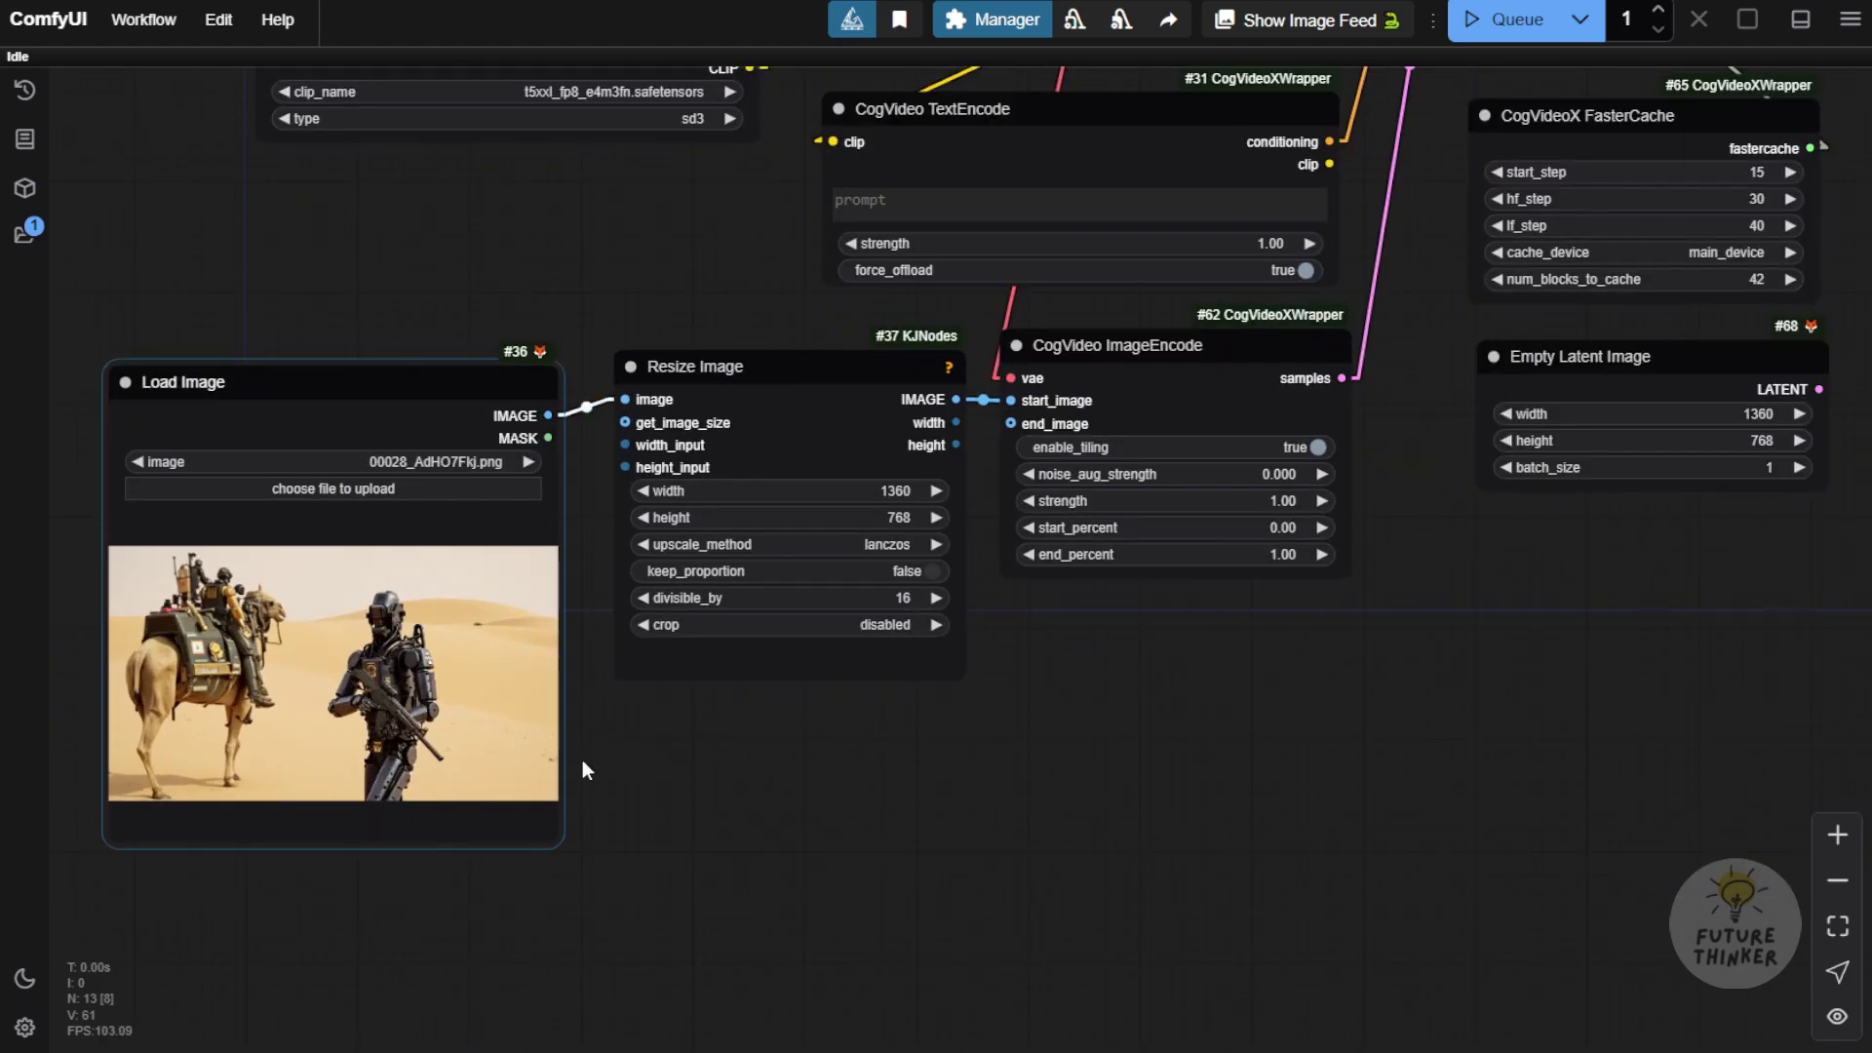
scroll(1102, 921, "down", 3)
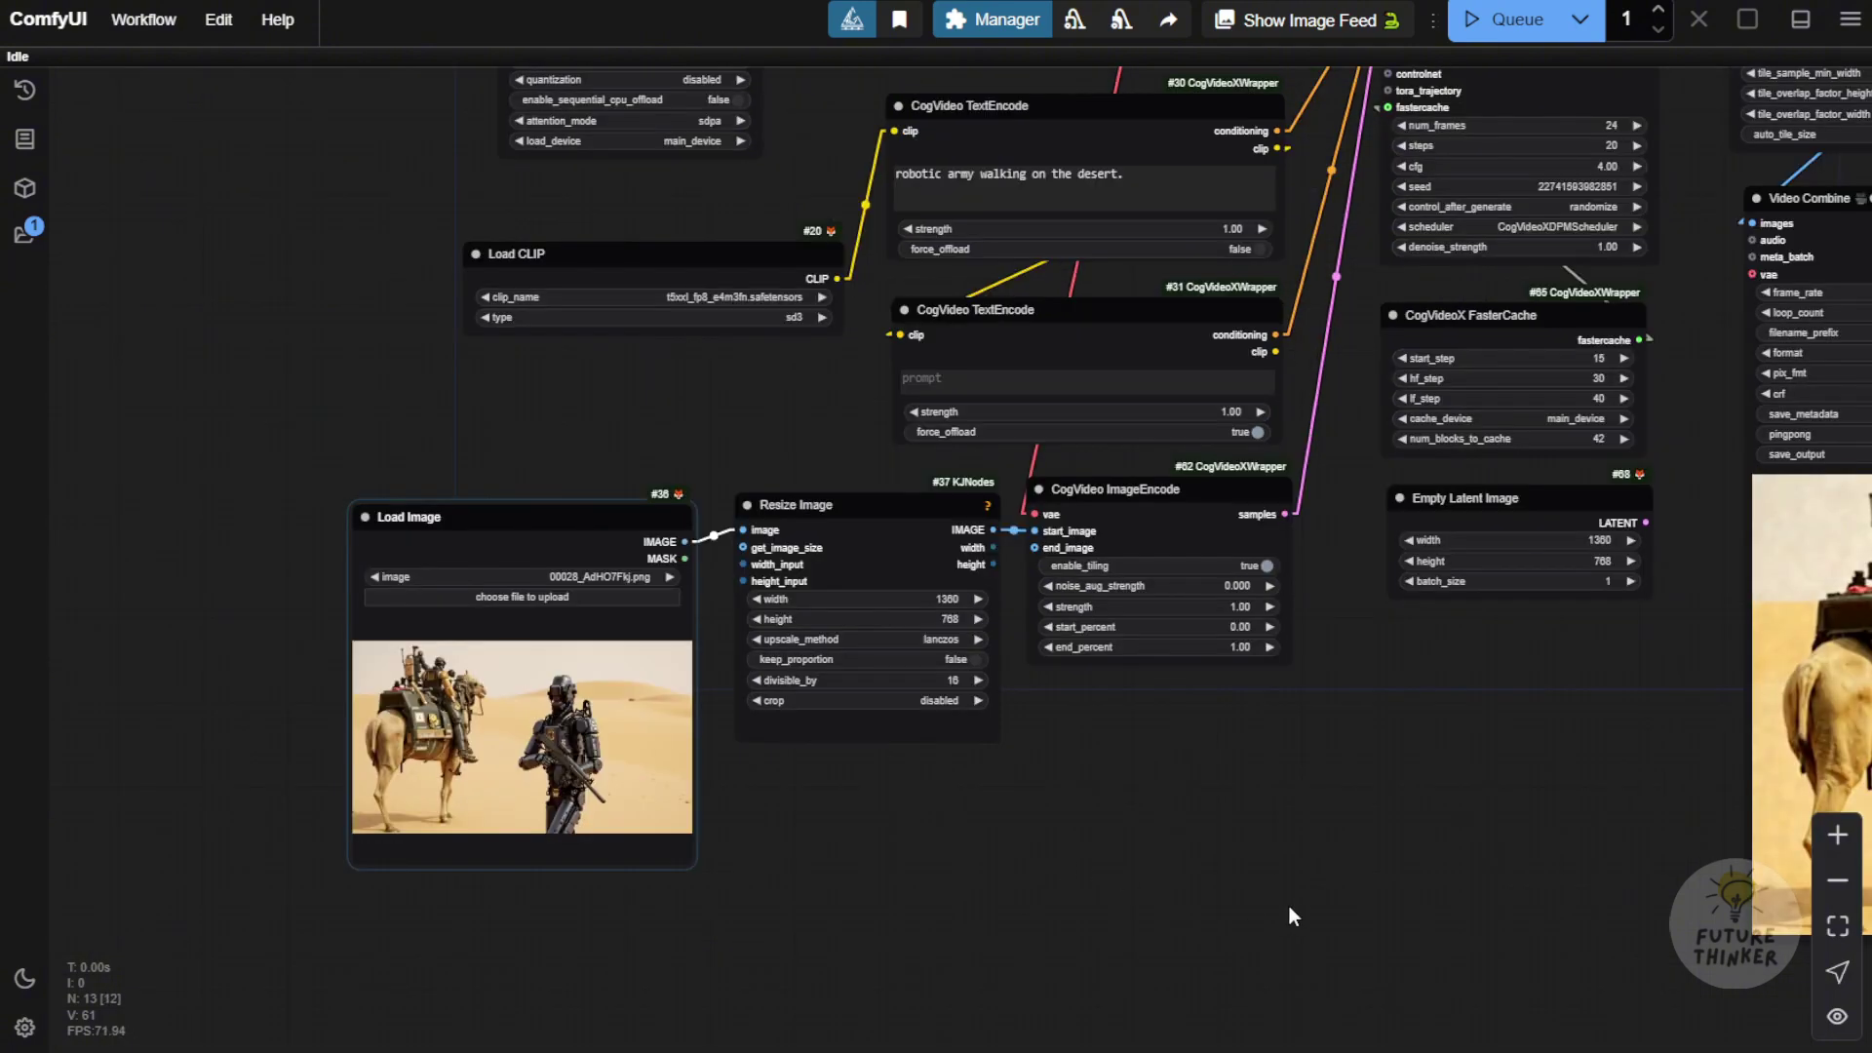
- Open the Video Combine preview at full size, replay the generated desert robot video, and return to the workflow
left_click_drag(1285, 919, 497, 848)
left_click_drag(822, 702, 610, 686)
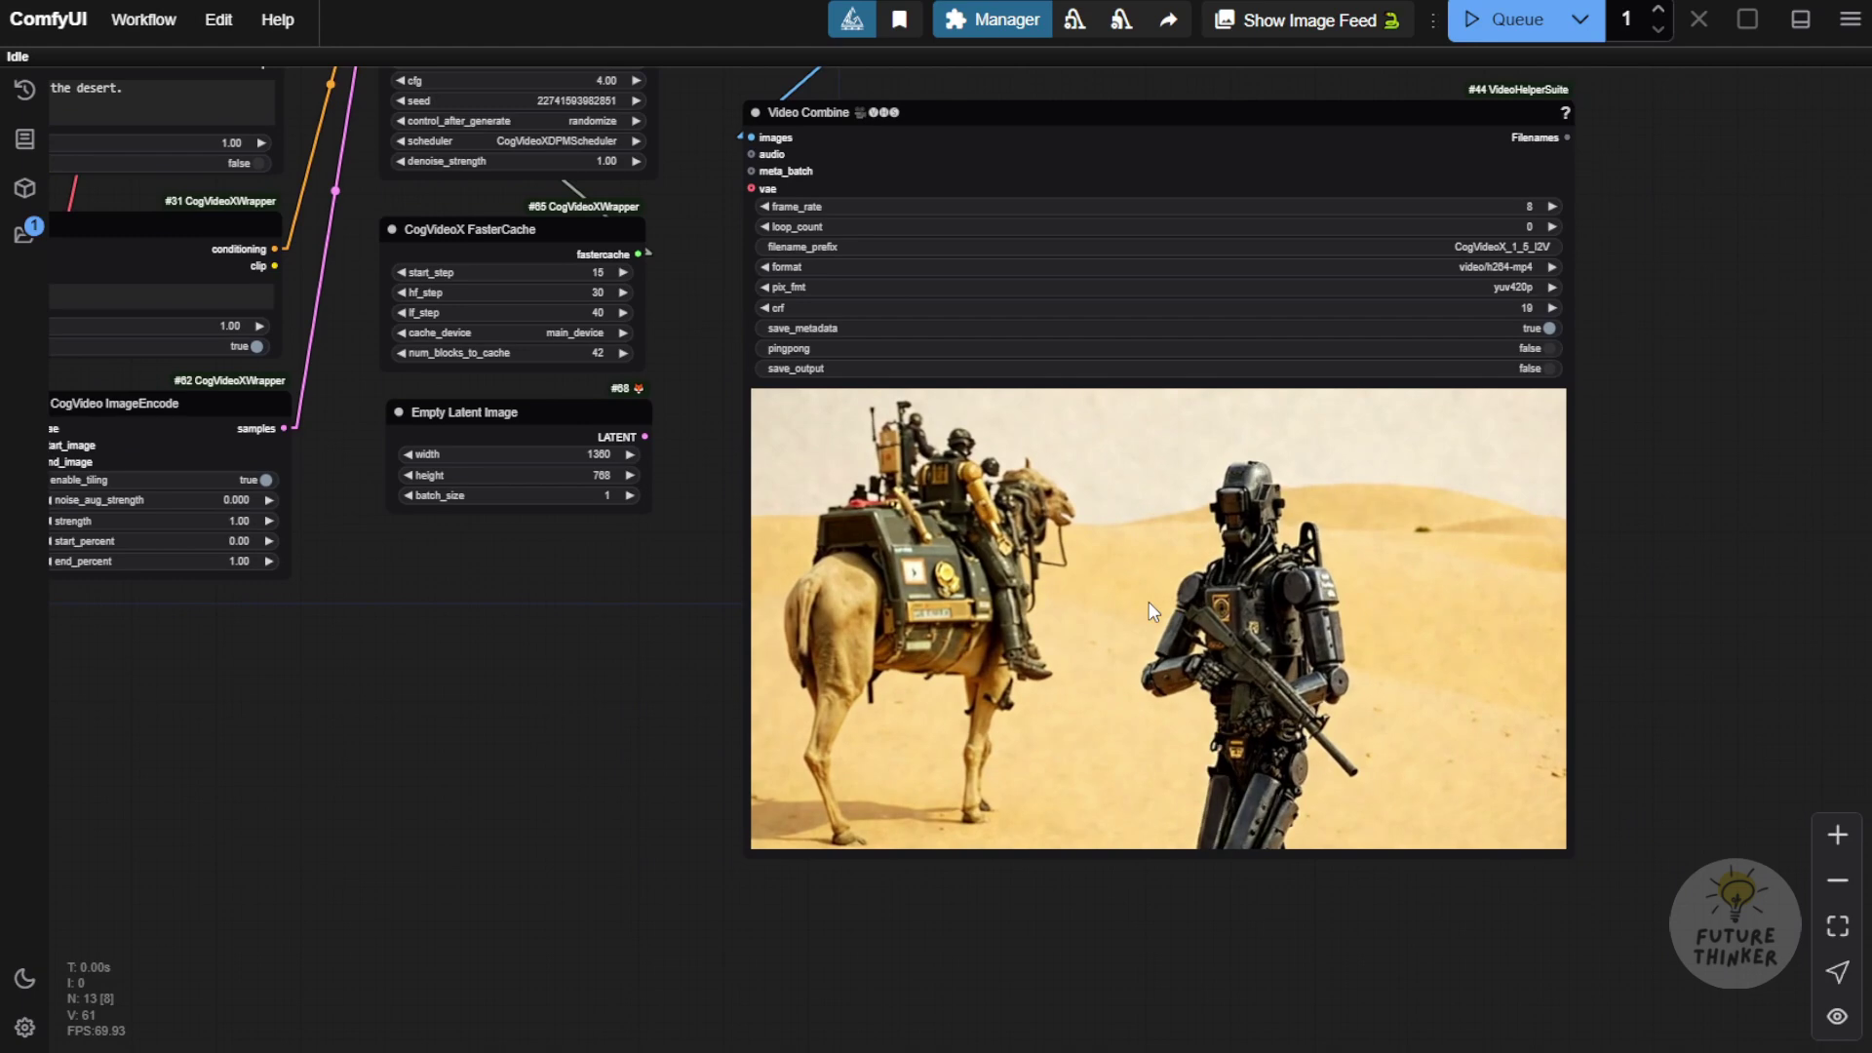
right_click(1149, 601)
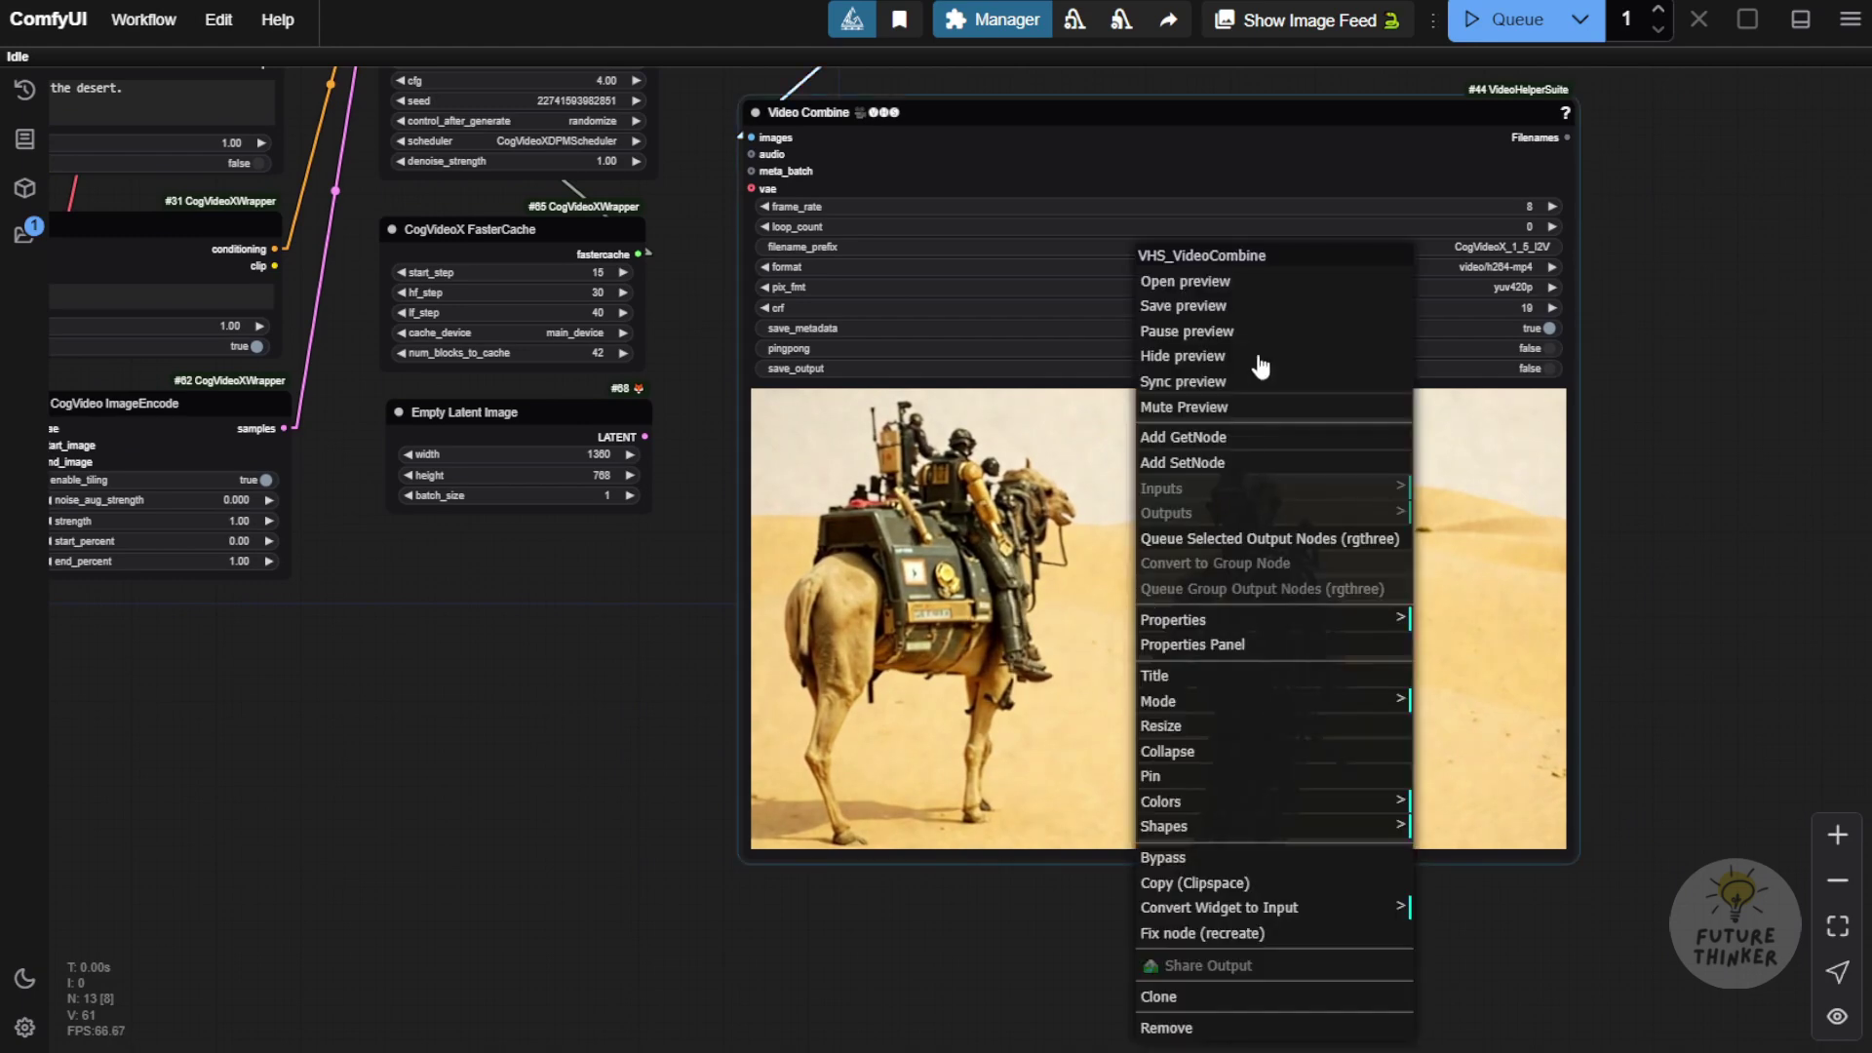
left_click(1240, 286)
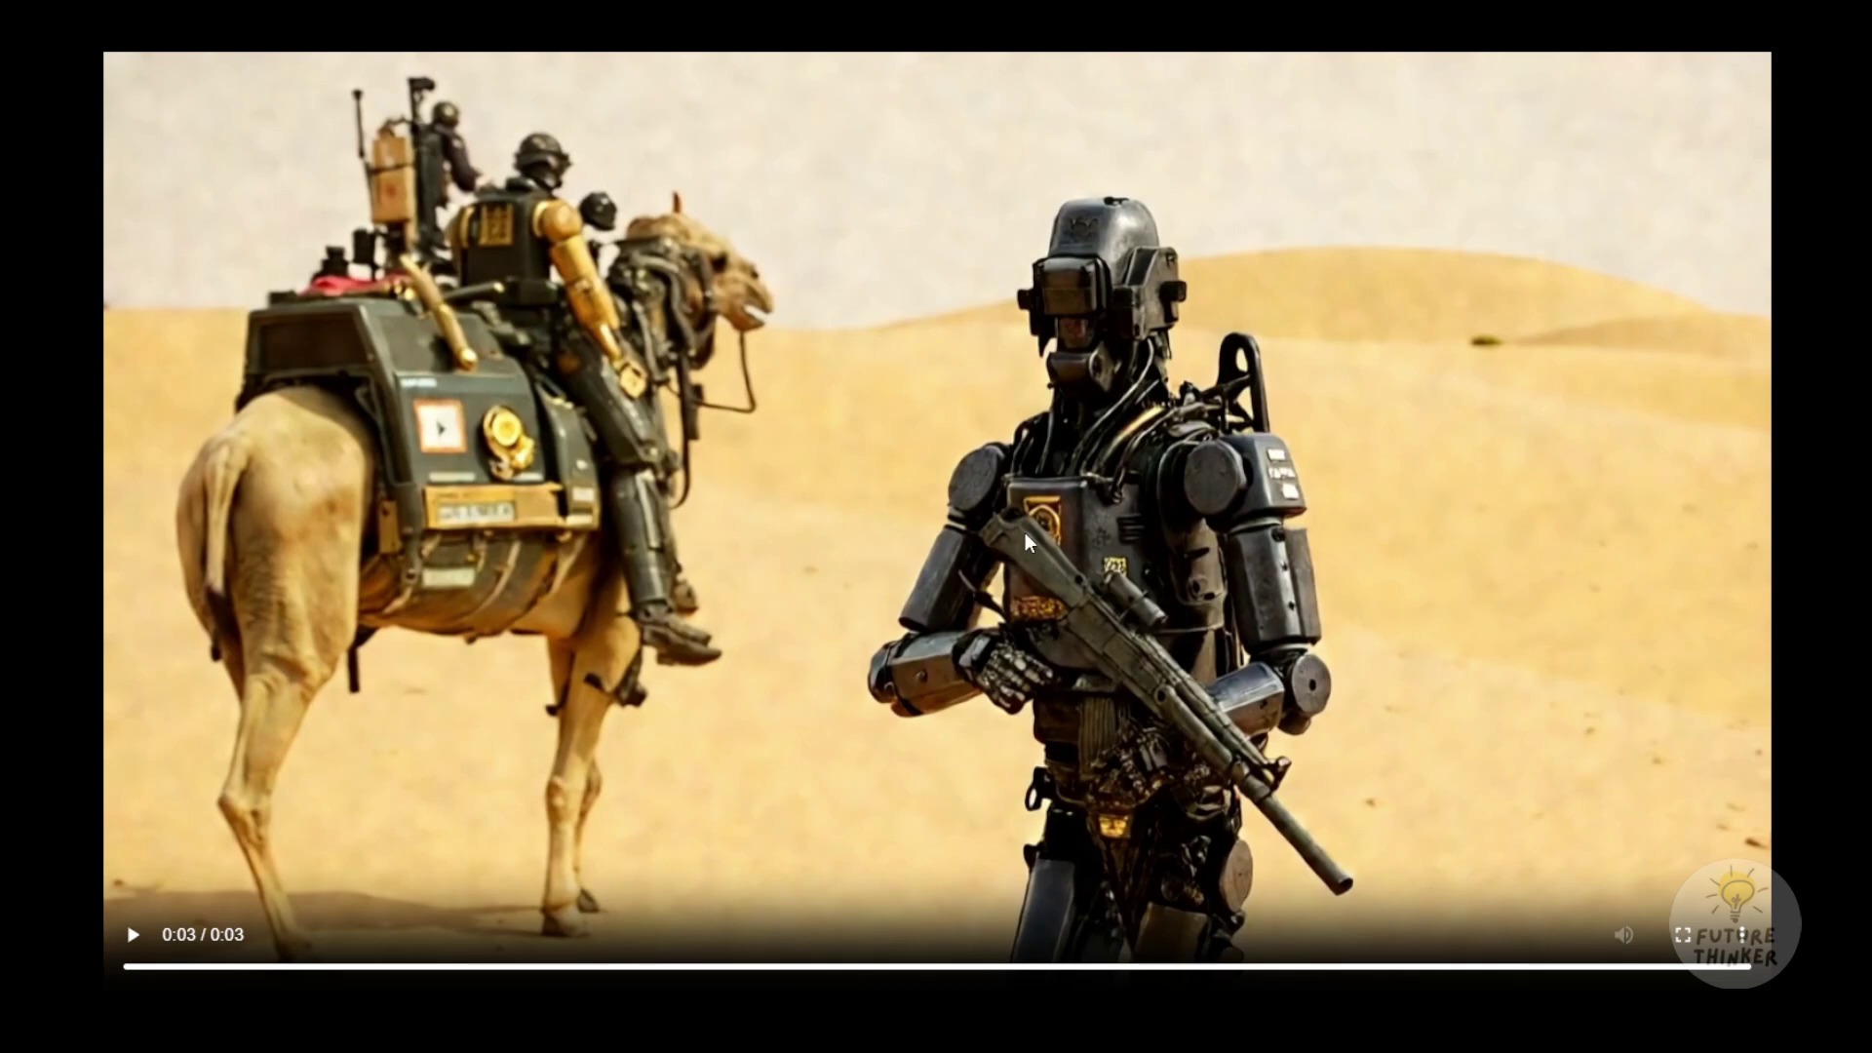
left_click(135, 934)
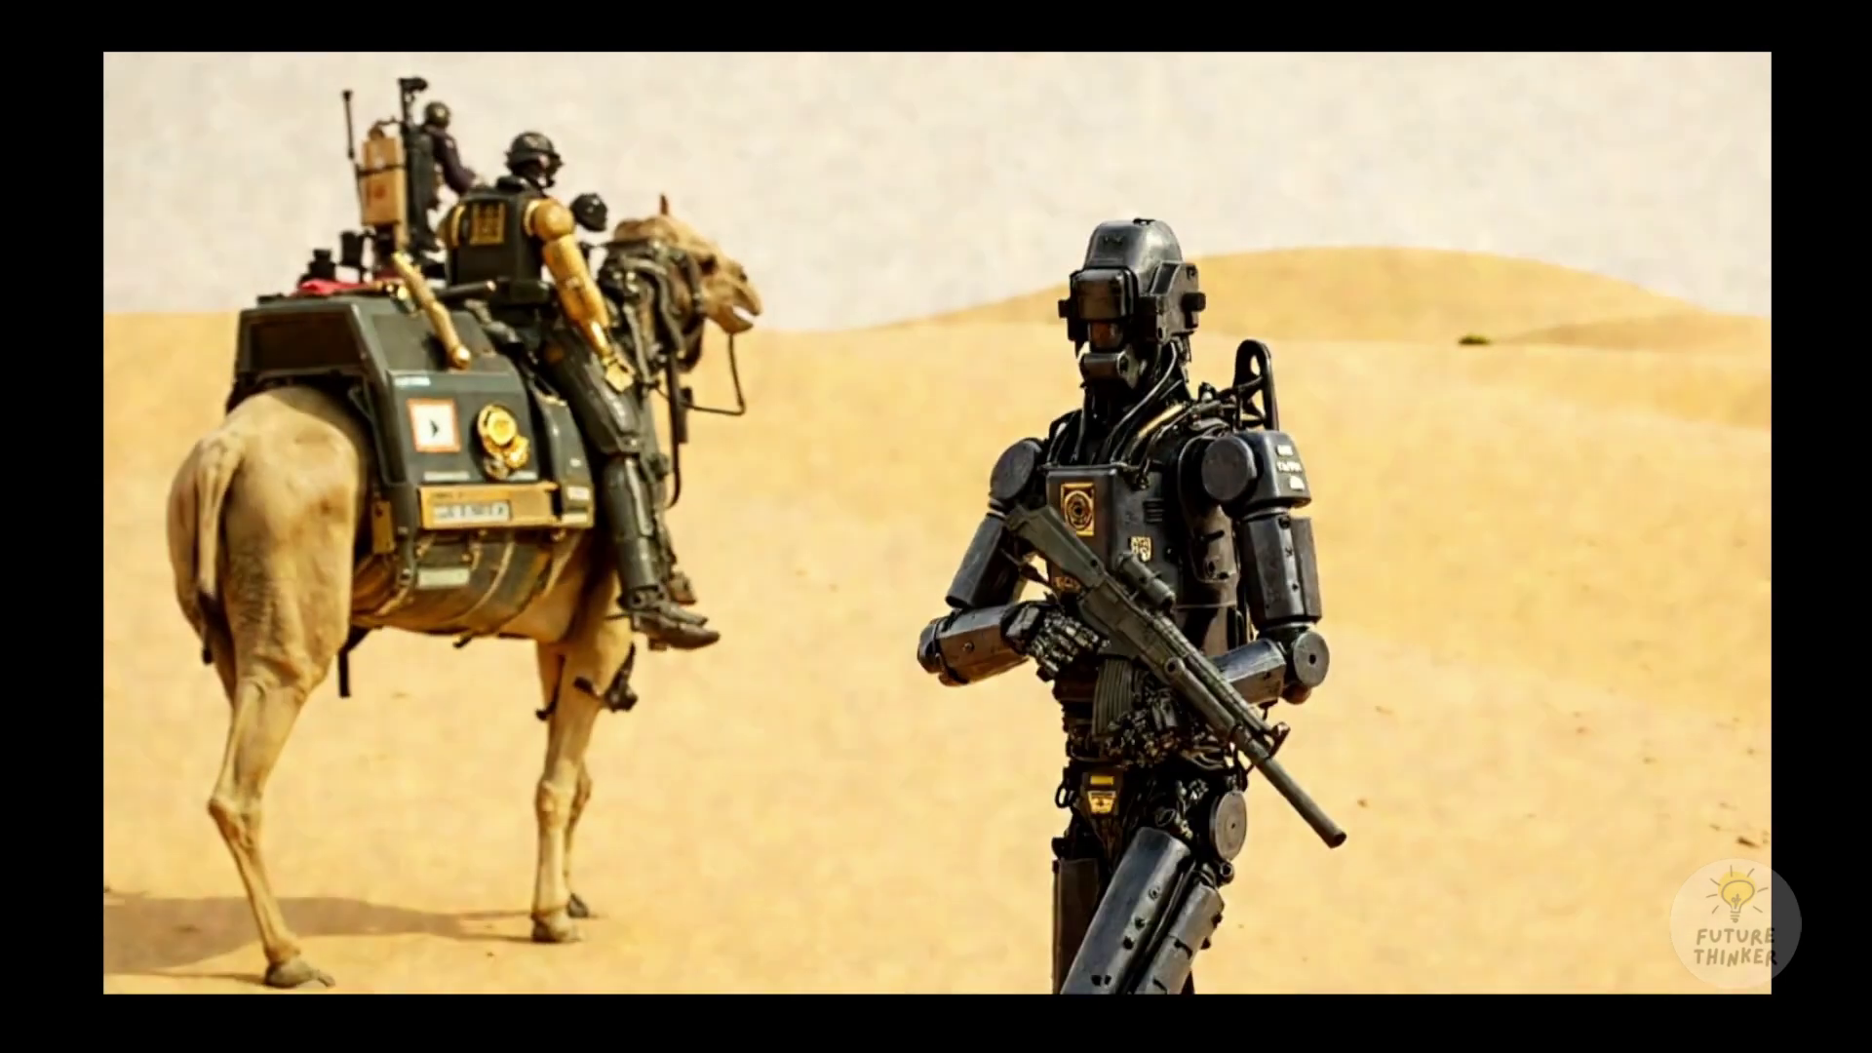
key("Escape")
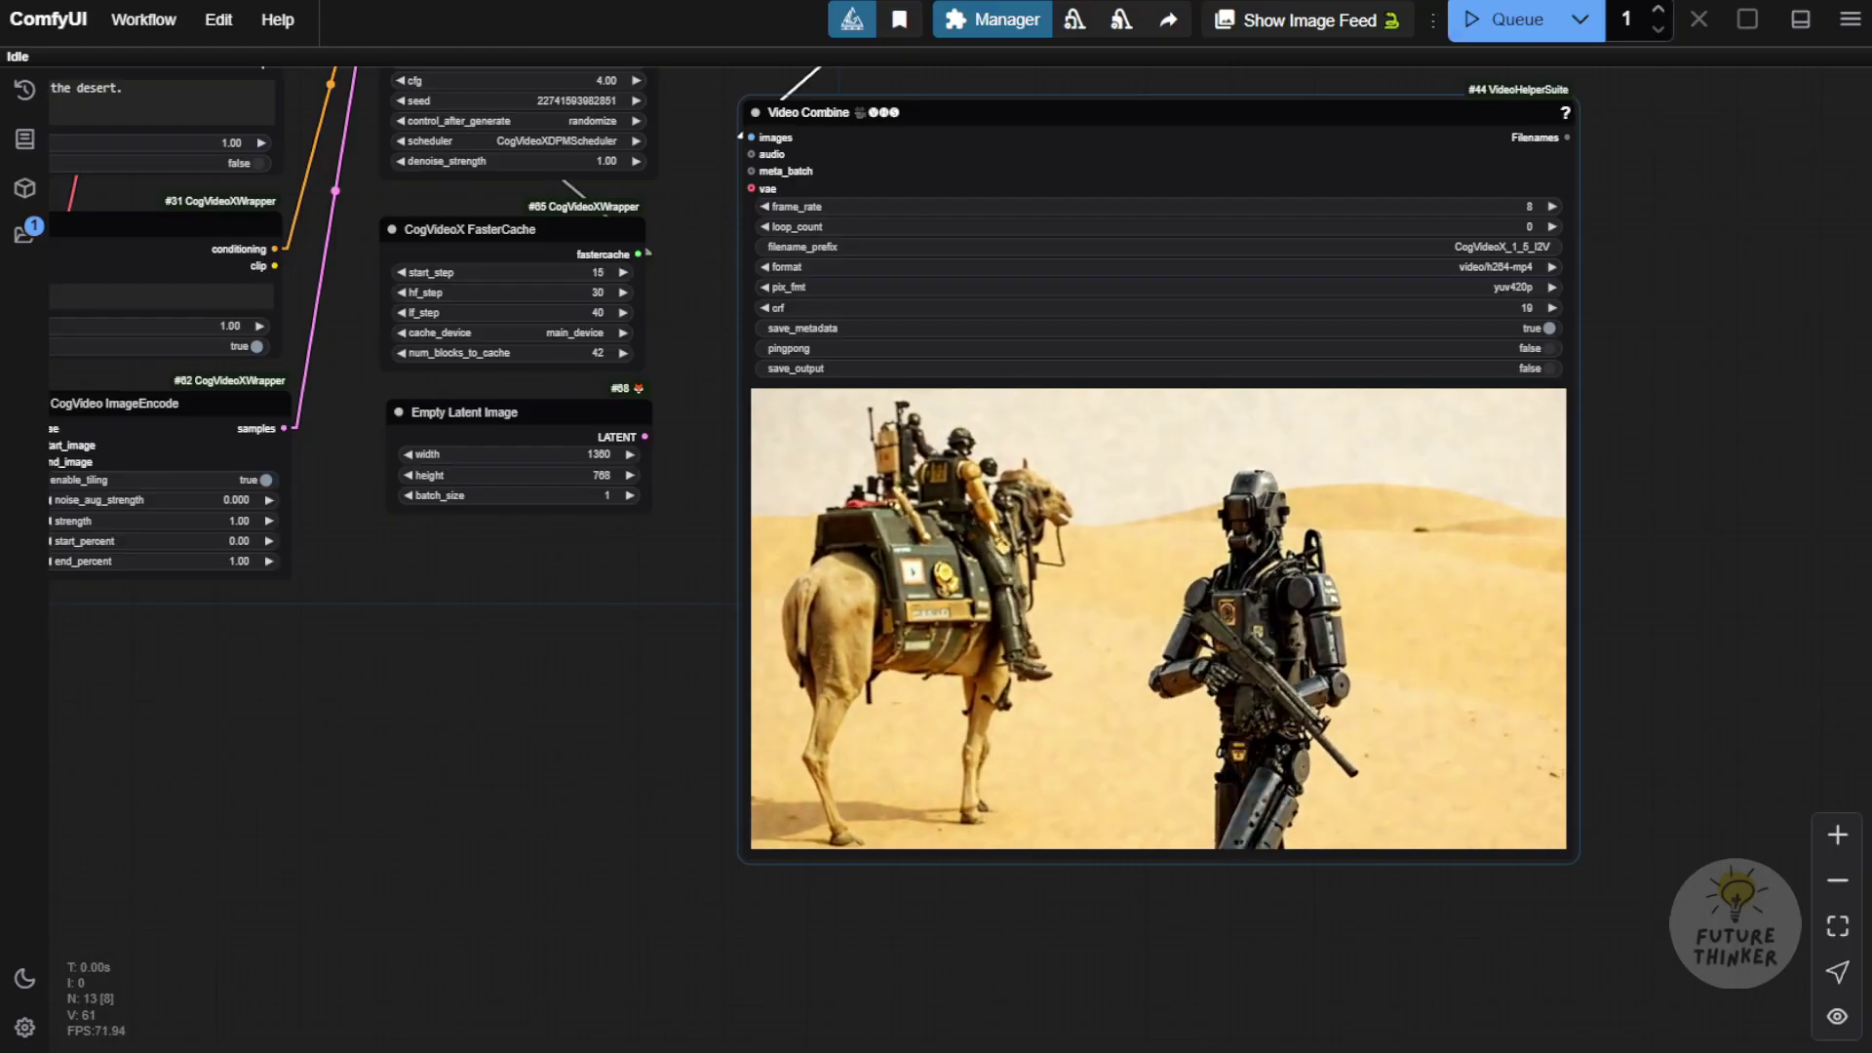
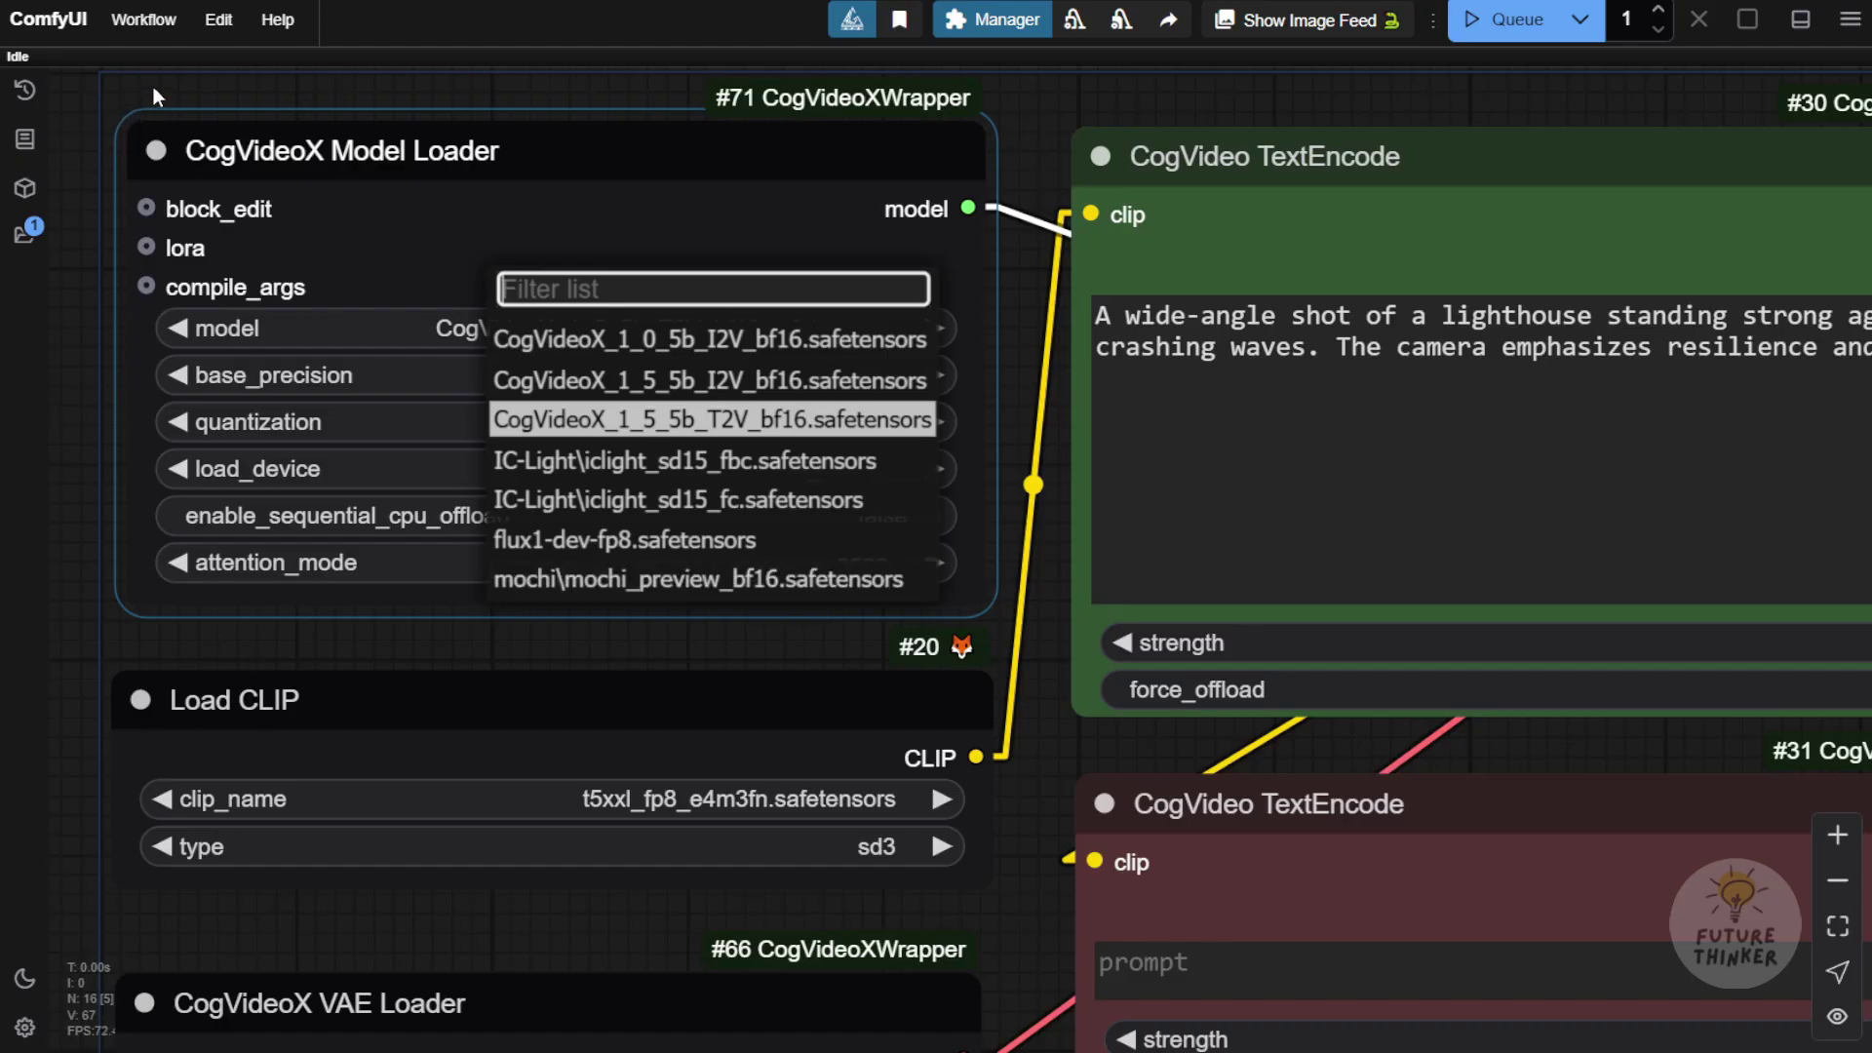
- Leave the CogVideoX Model Loader's model unchanged, browse the Node Library and Model Library, and expand the diffusion_models folder
left_click(154, 96)
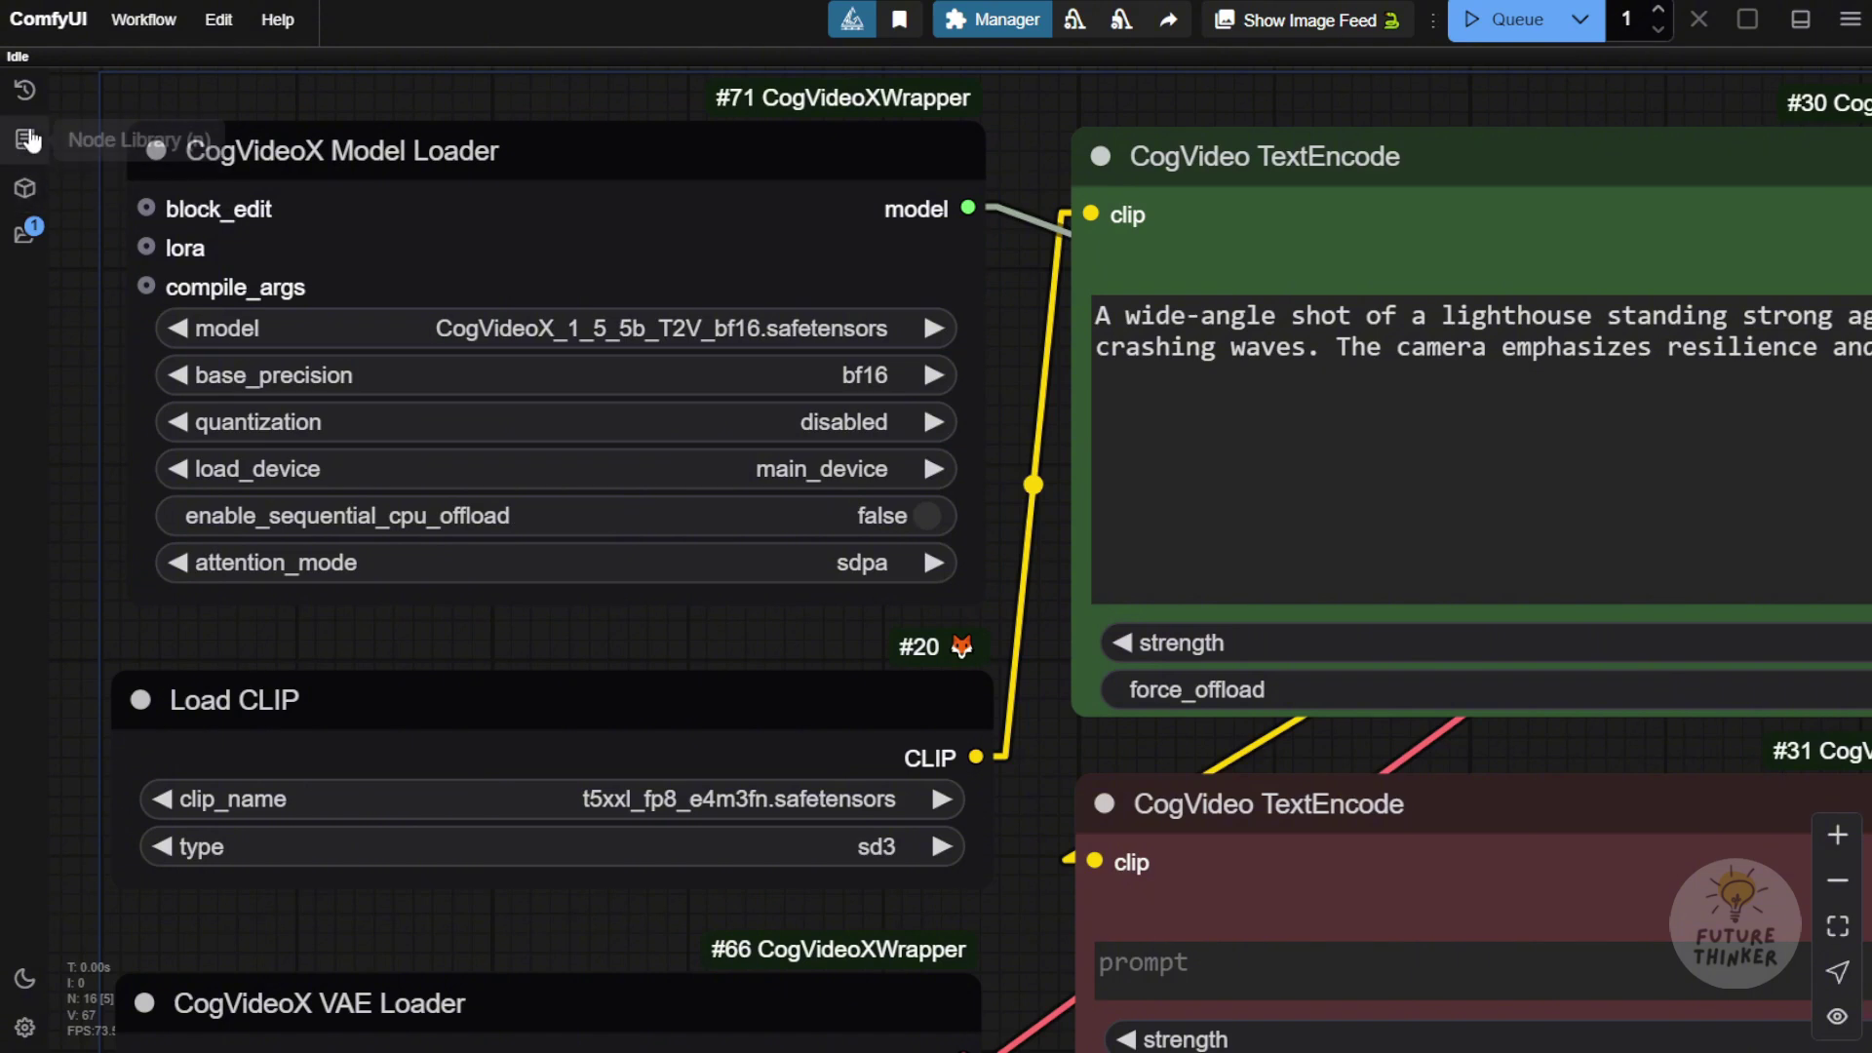
left_click(27, 140)
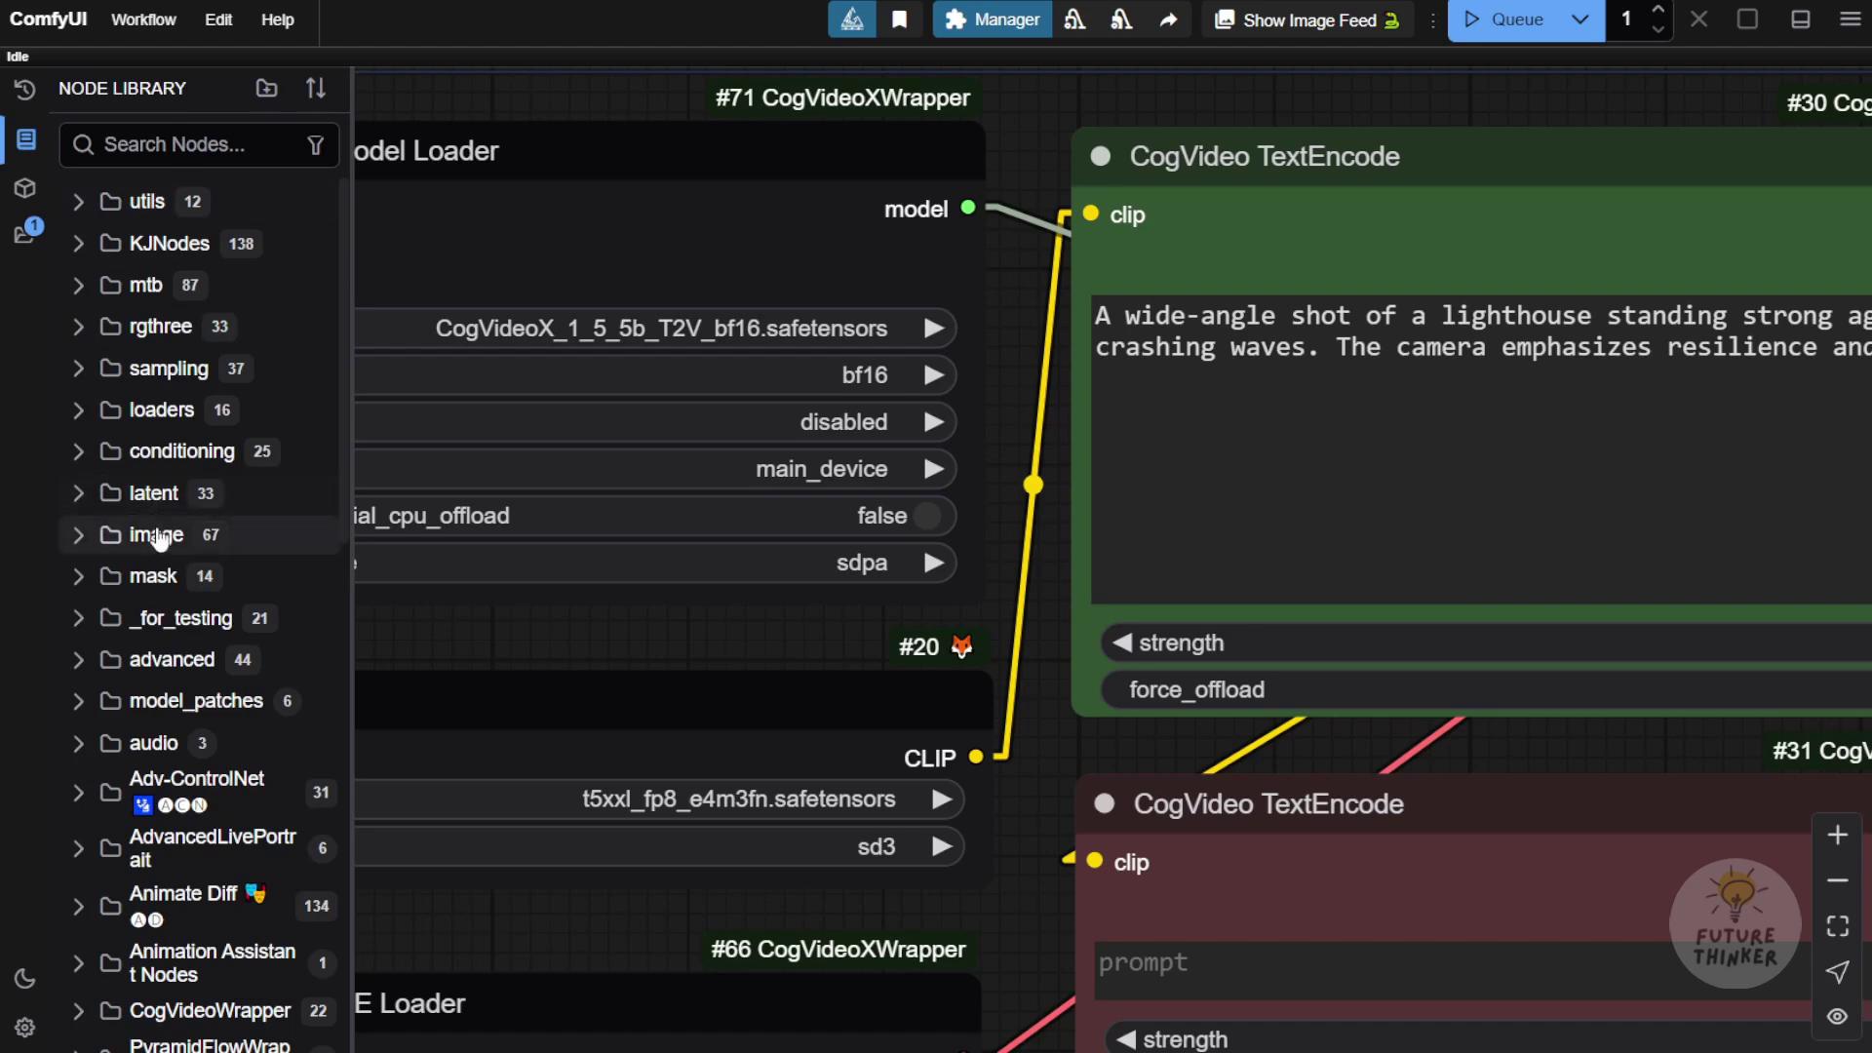
scroll(151, 546, "down", 4)
key("m")
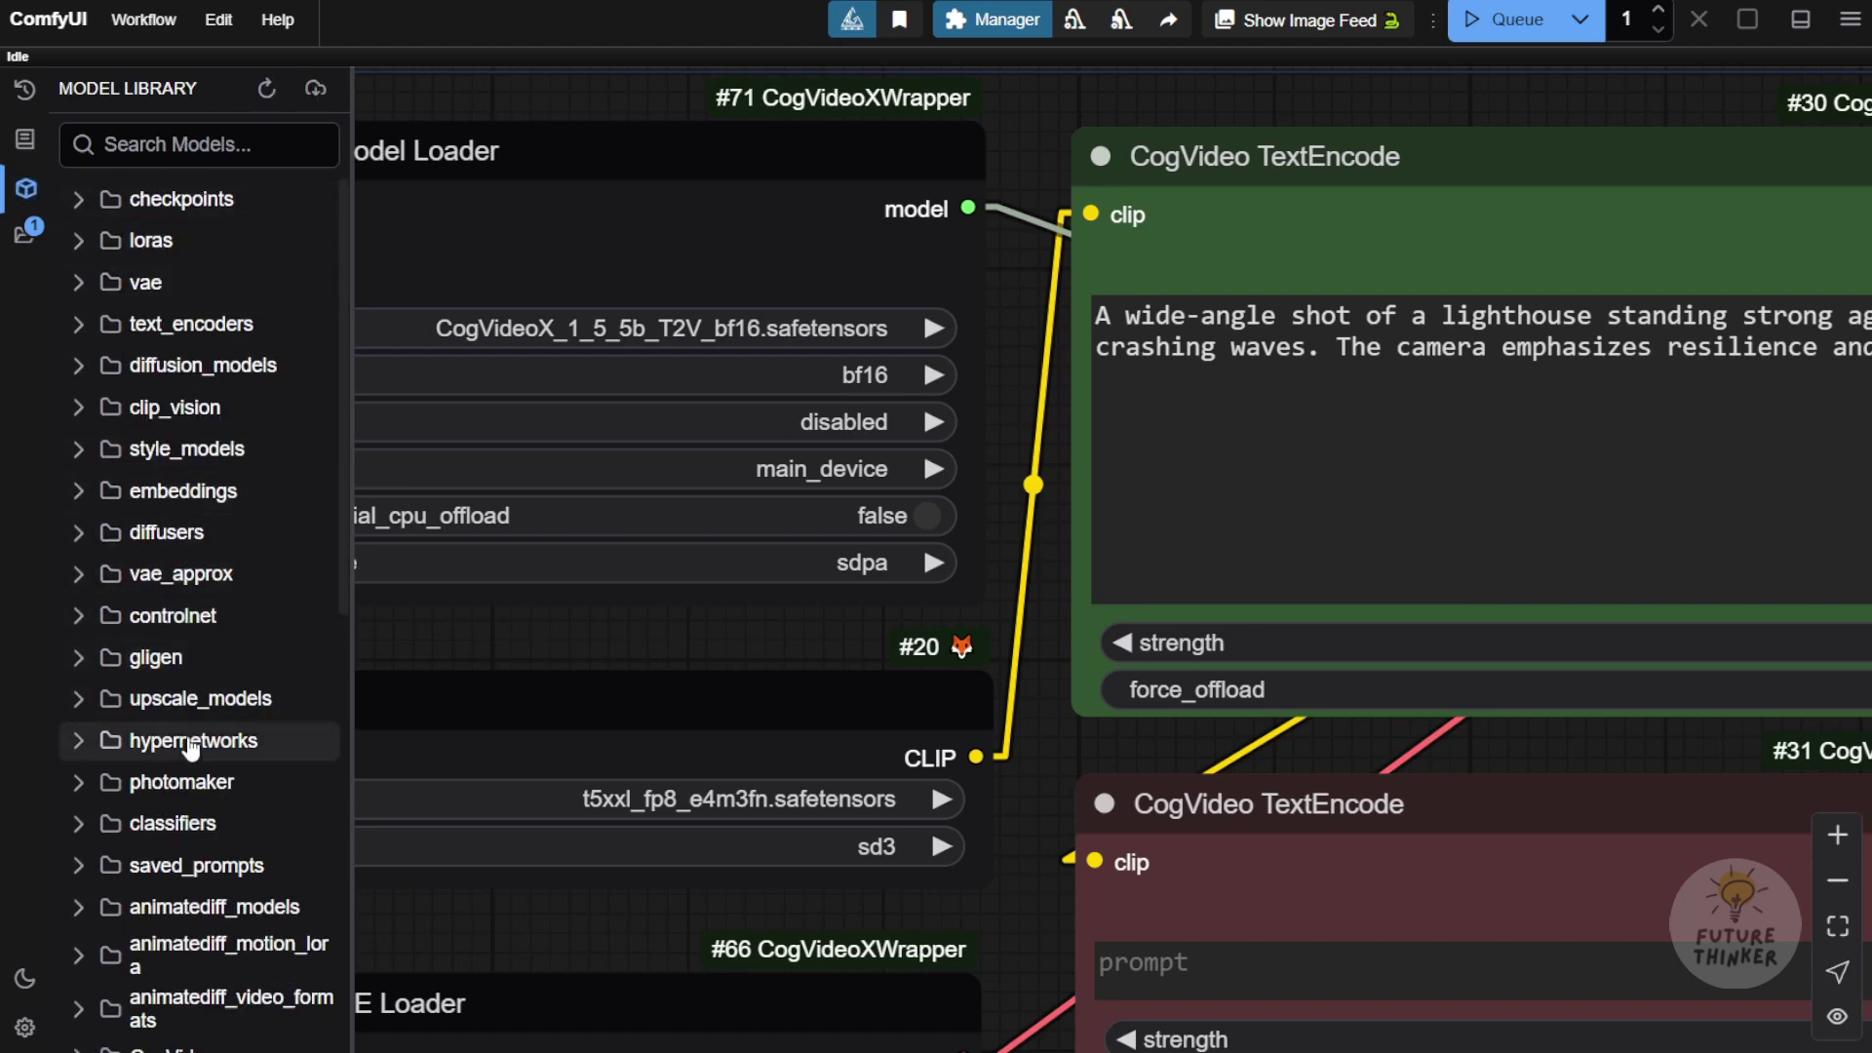
scroll(182, 811, "down", 3)
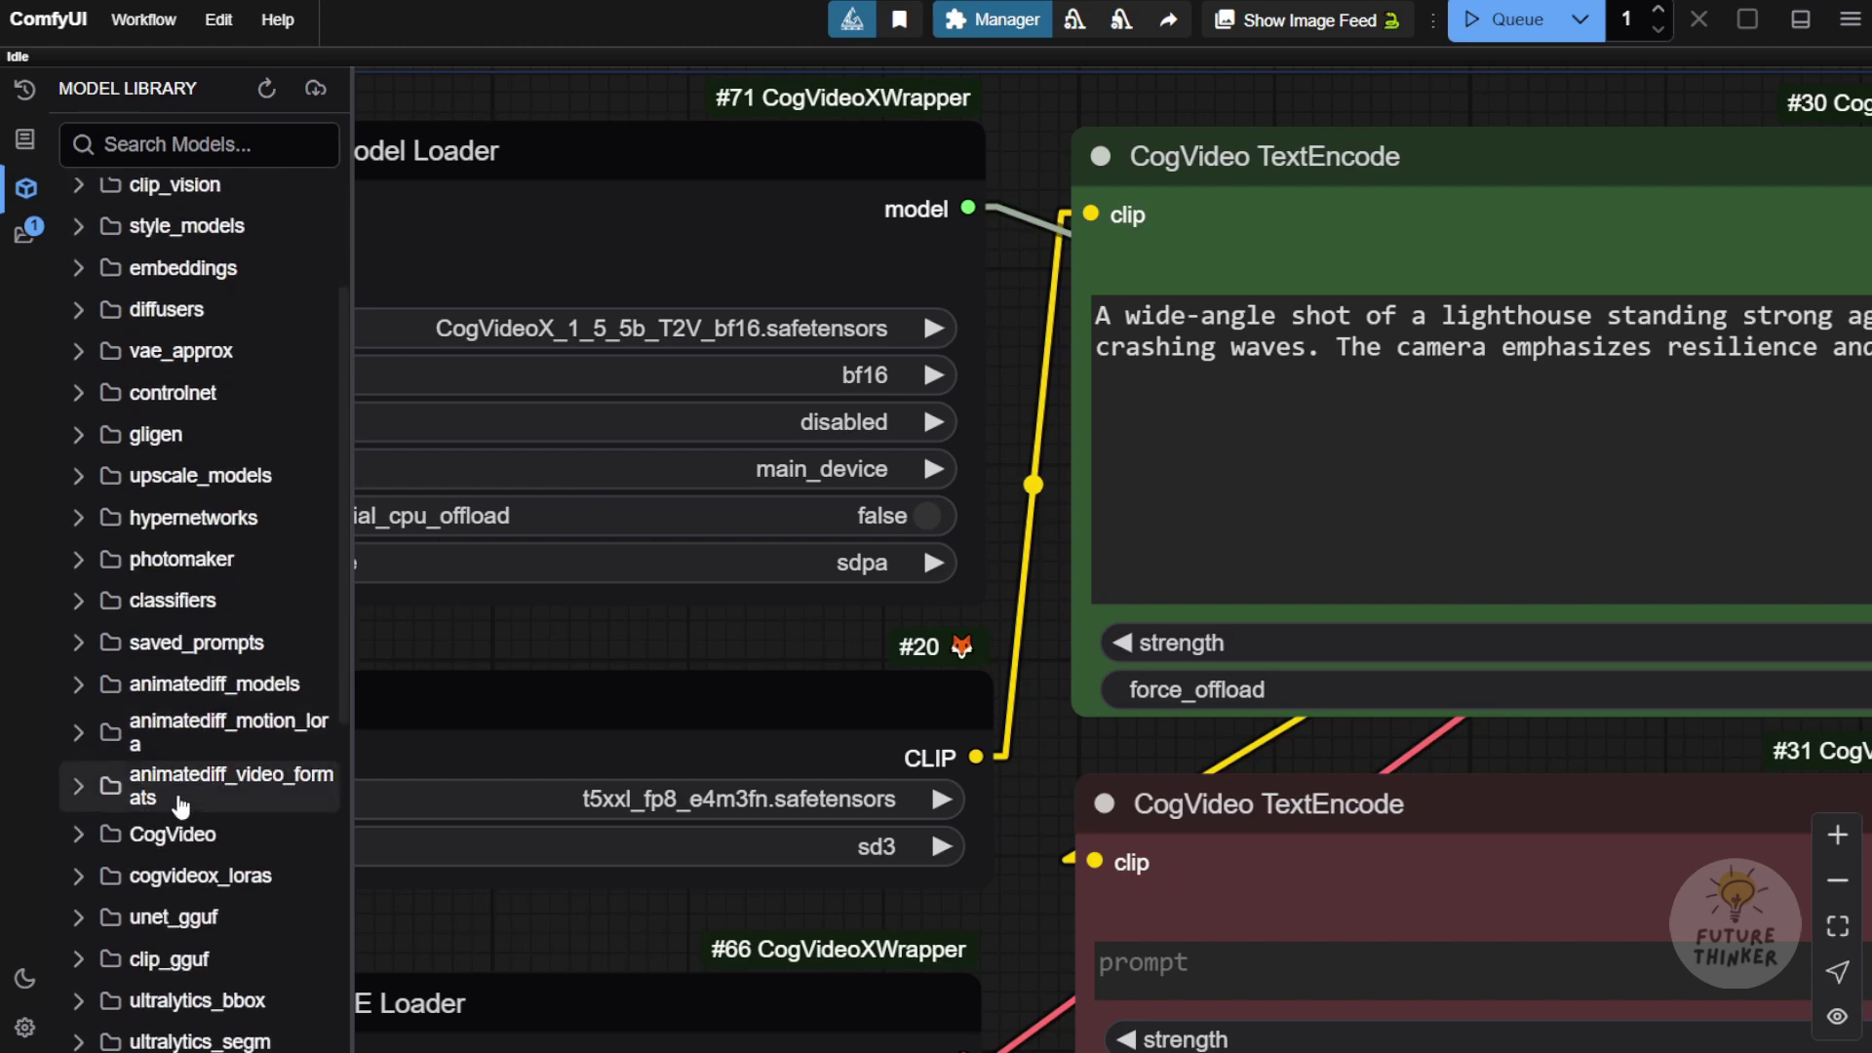
scroll(176, 792, "up", 3)
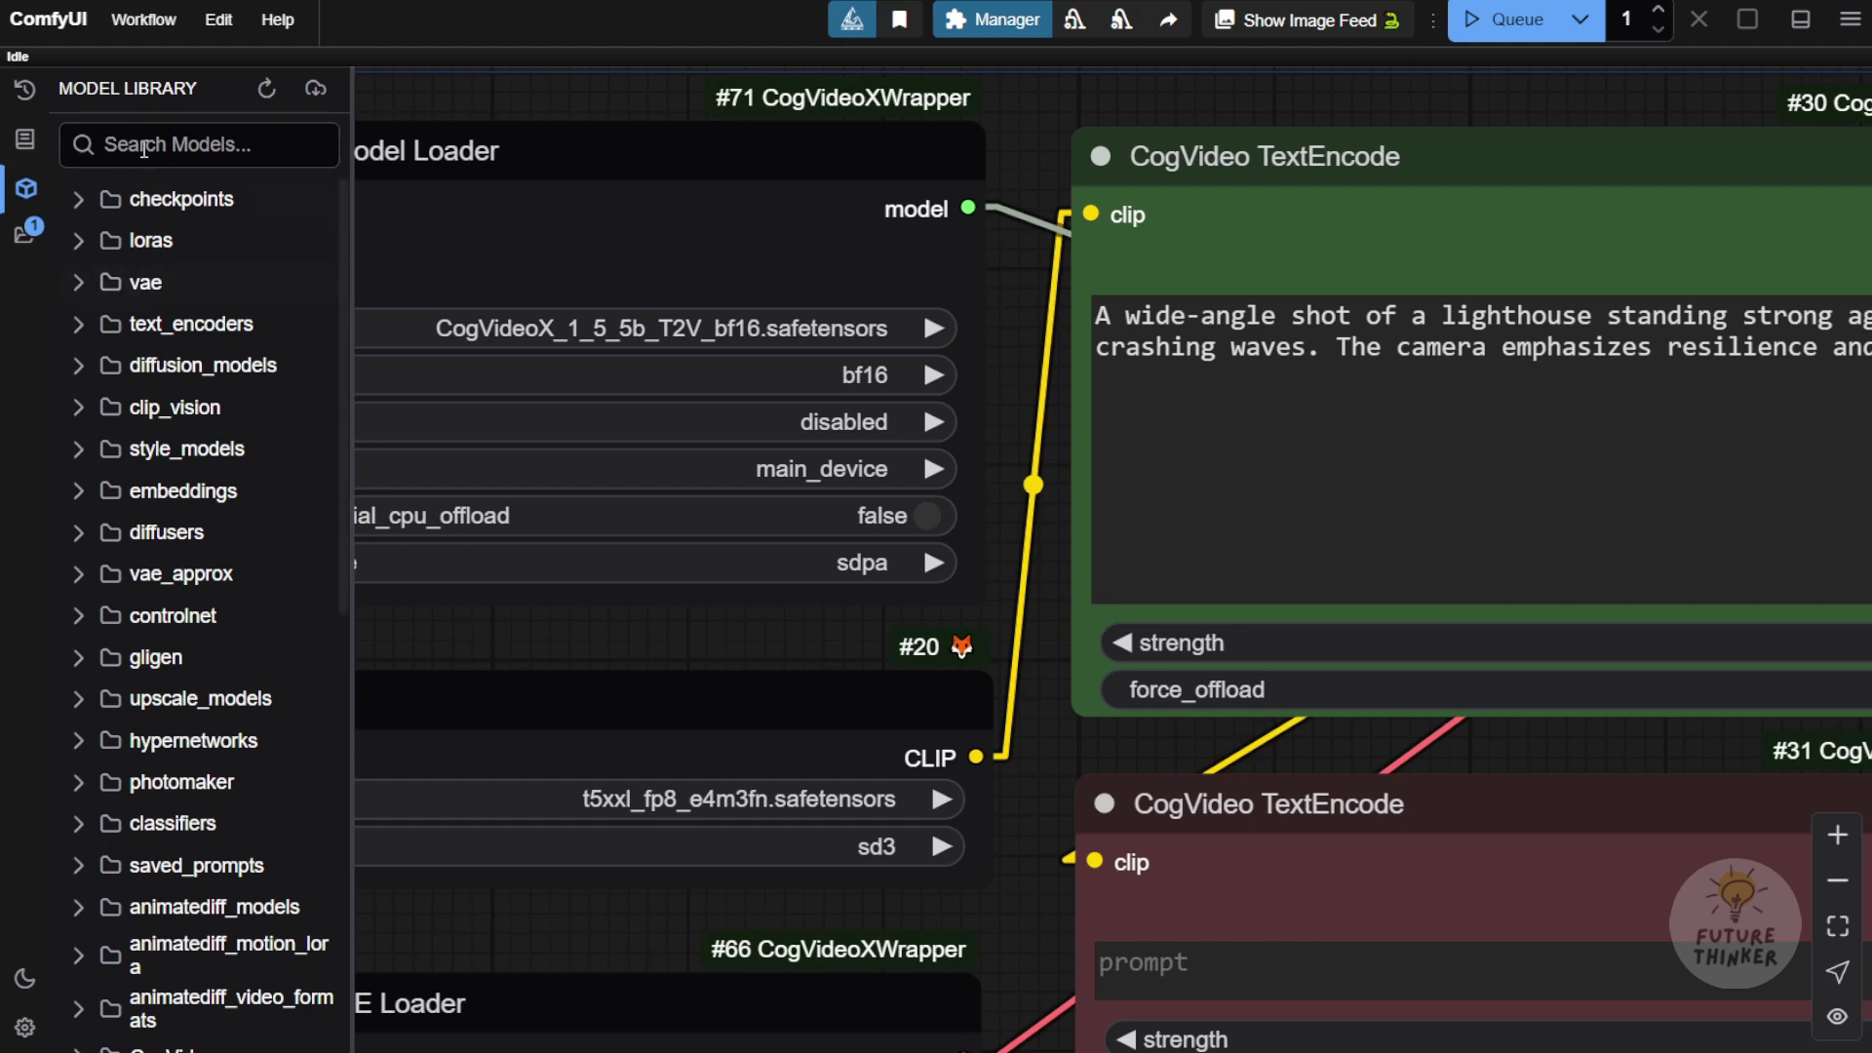
left_click(203, 389)
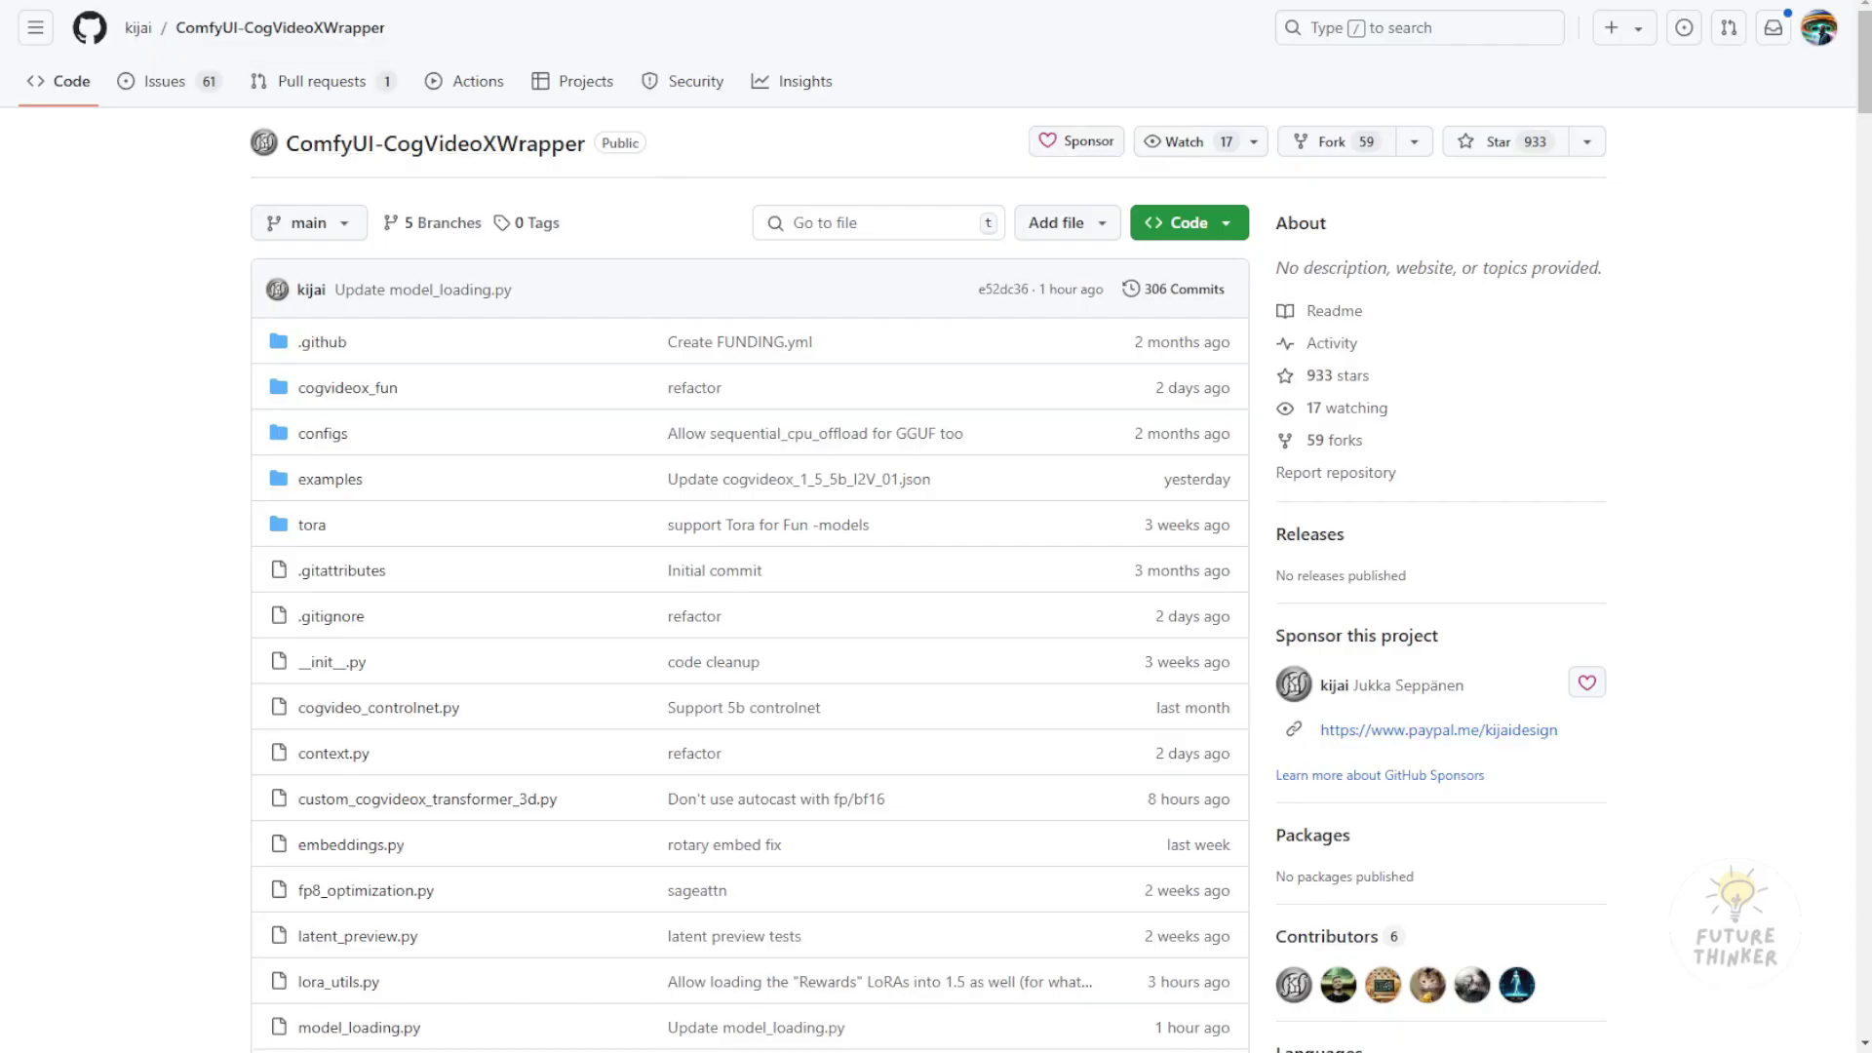
- Look through the ComfyUI-CogVideoXWrapper GitHub page and the CogVideoX-comfy files on Hugging Face, and collapse diffusion_models in ComfyUI
scroll(750, 546, "down", 20)
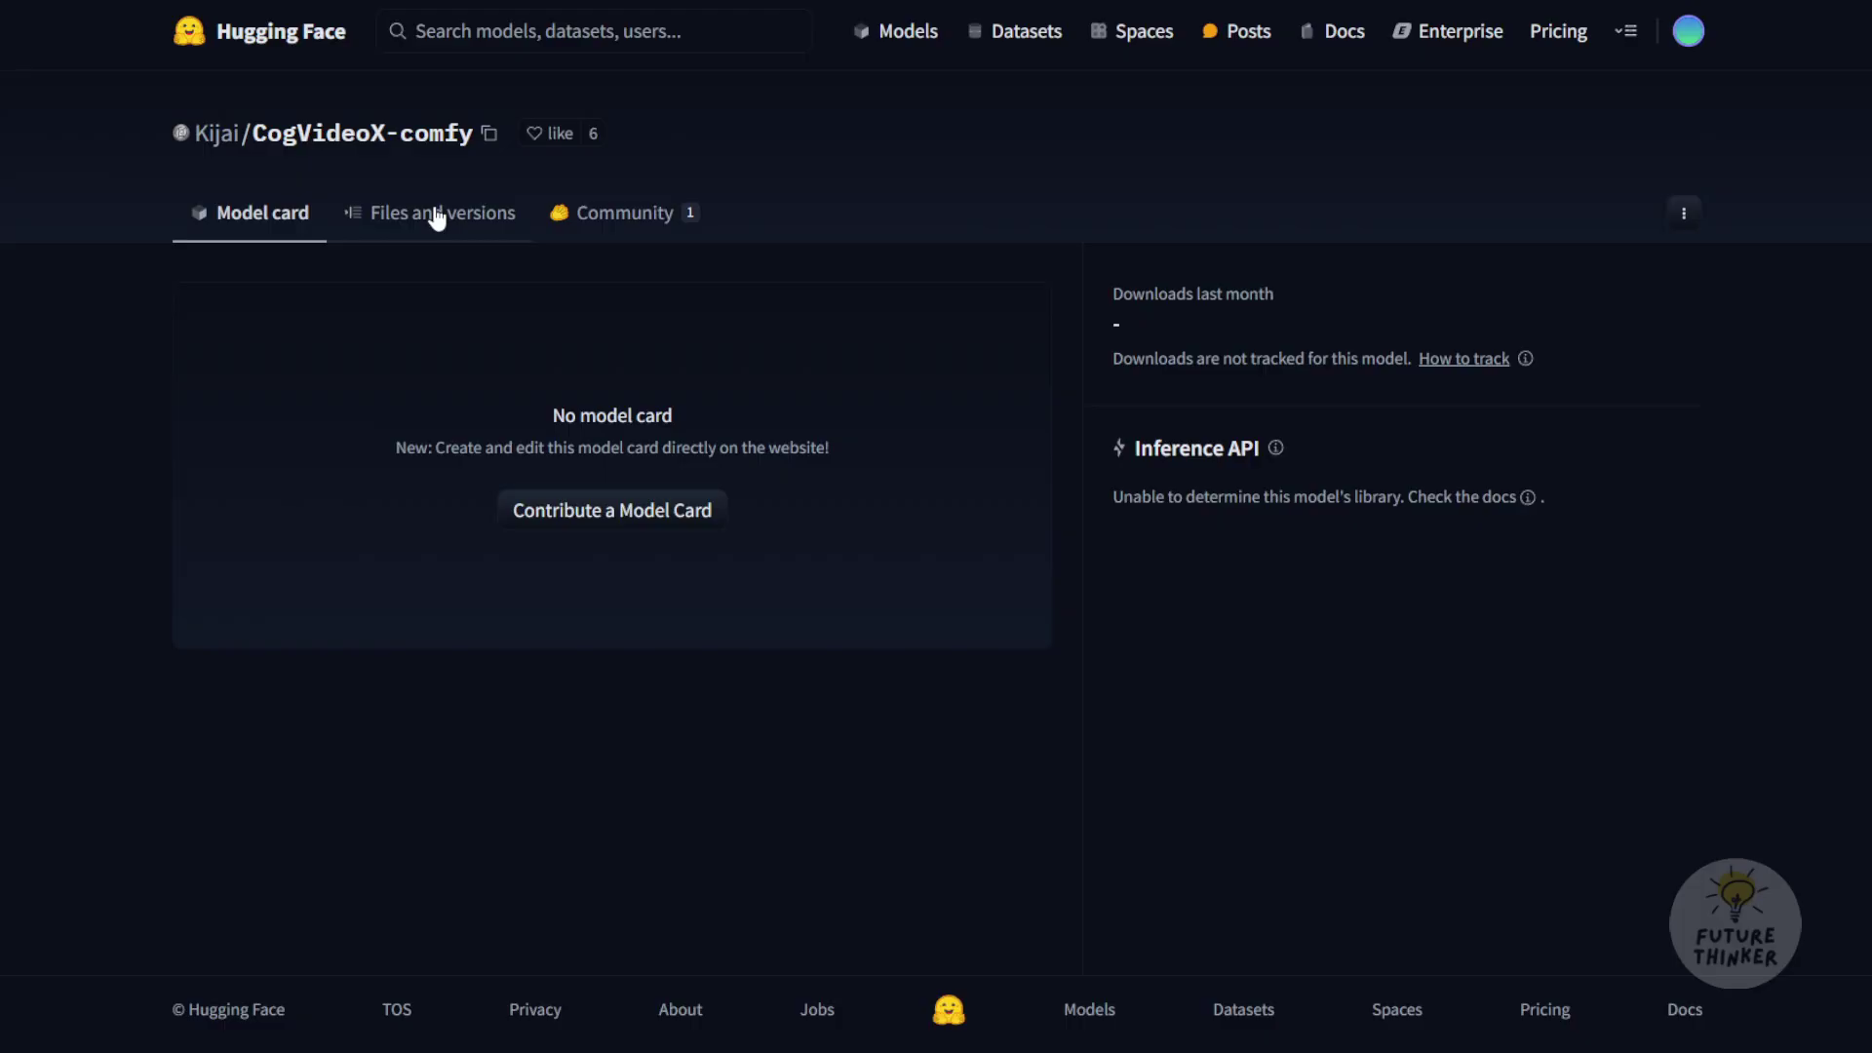
left_click(430, 215)
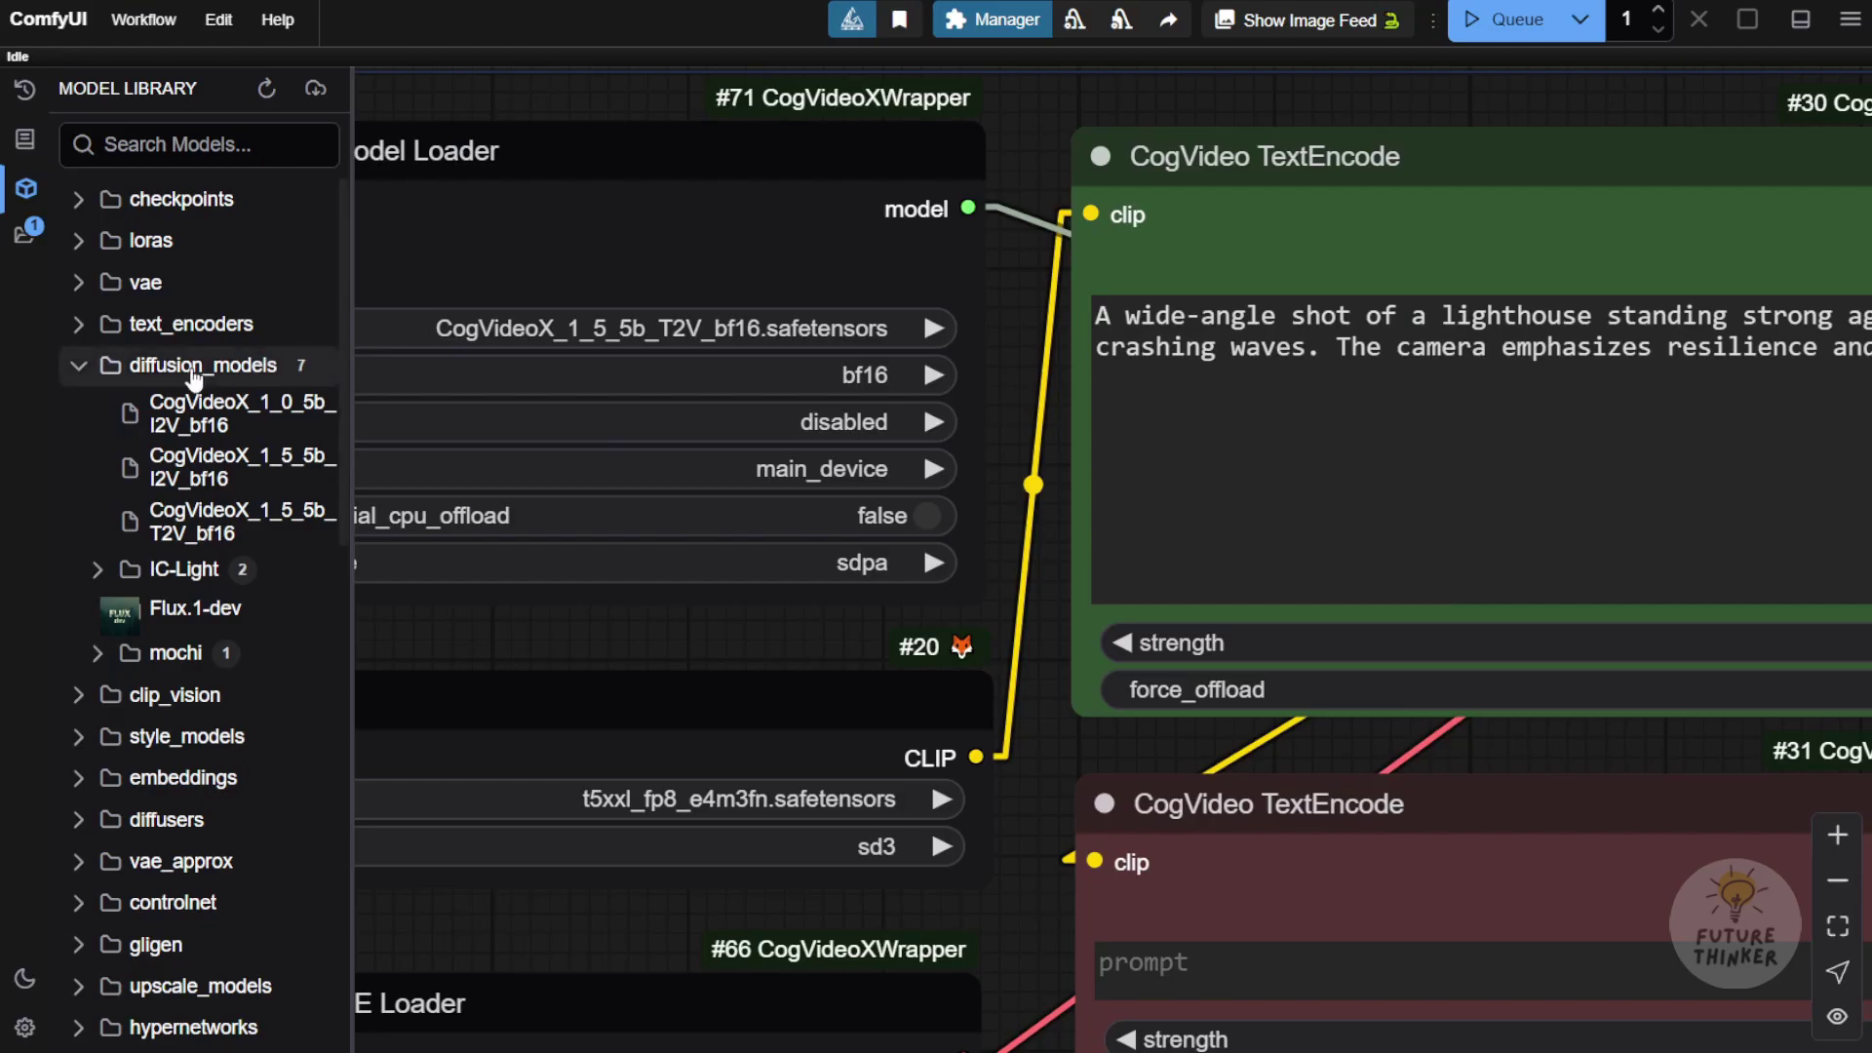
left_click(164, 369)
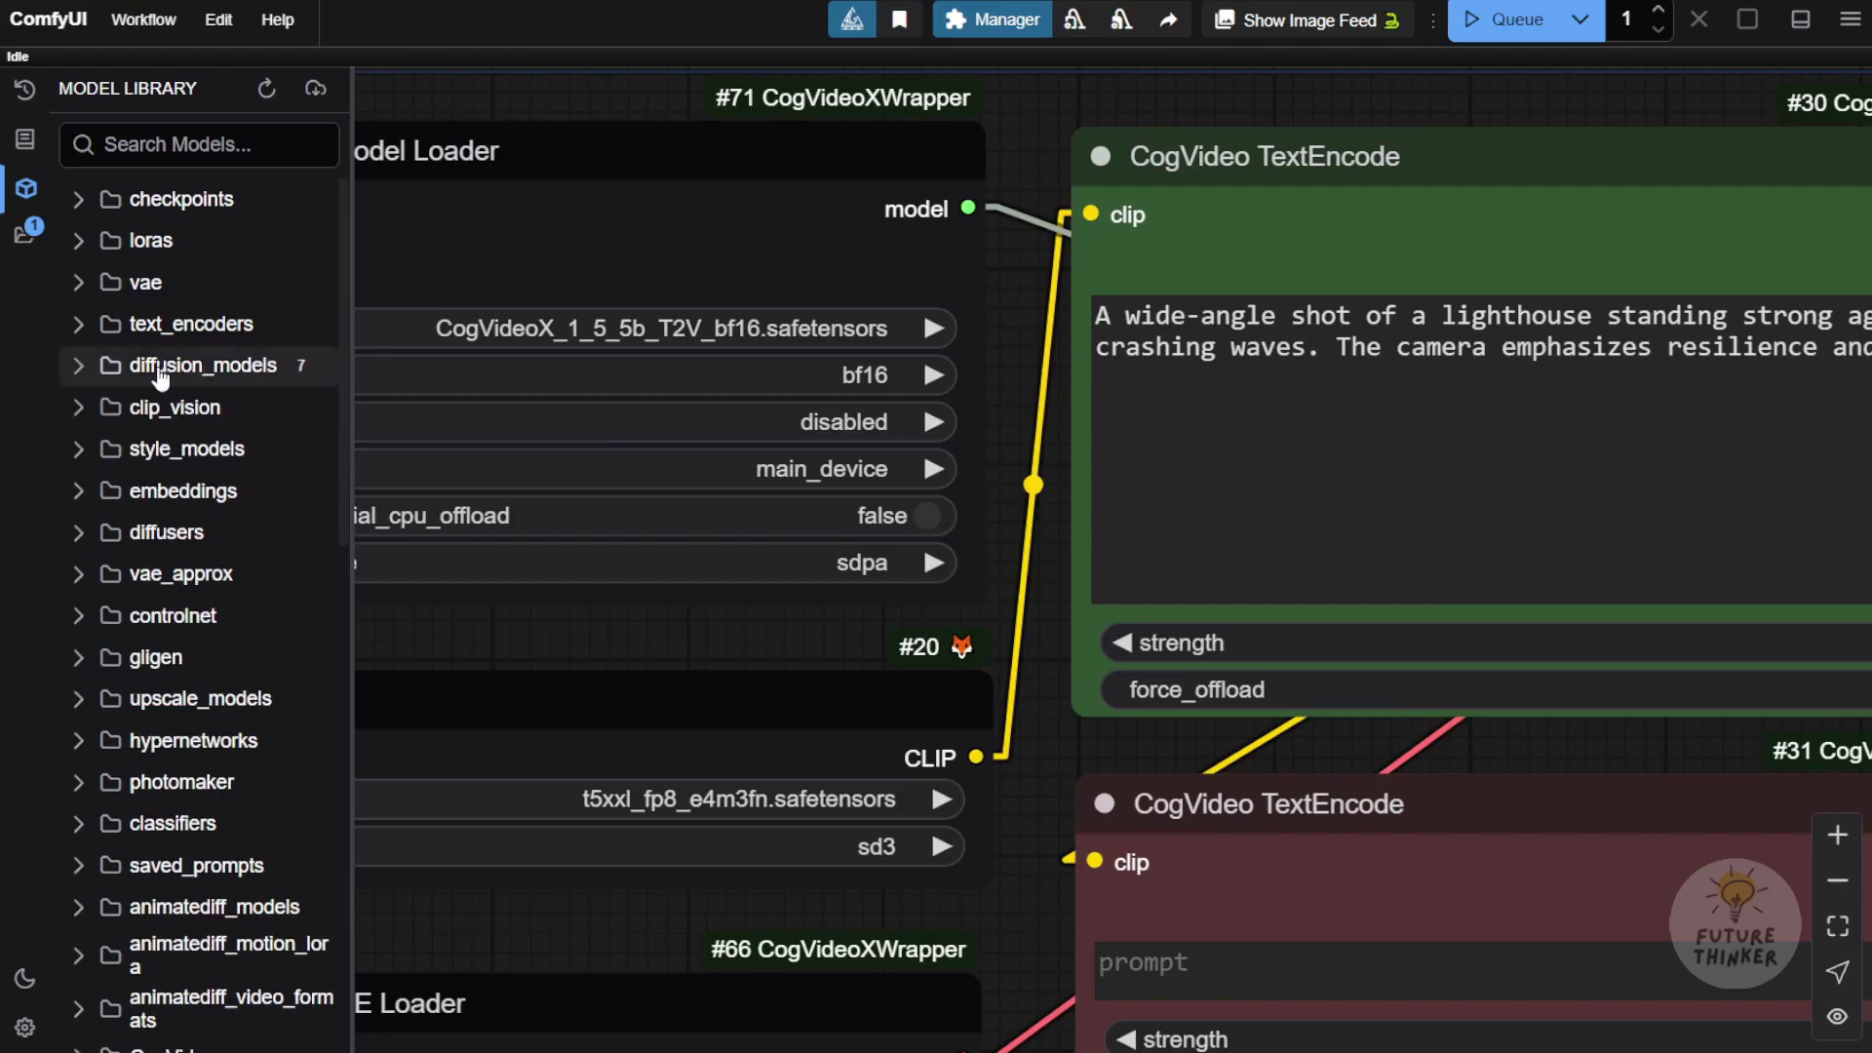
- Leave the Model Library and choose CogVideoX_1_5_5b_T2V_bf16.safetensors as the CogVideoX Model Loader's model
left_click(161, 369)
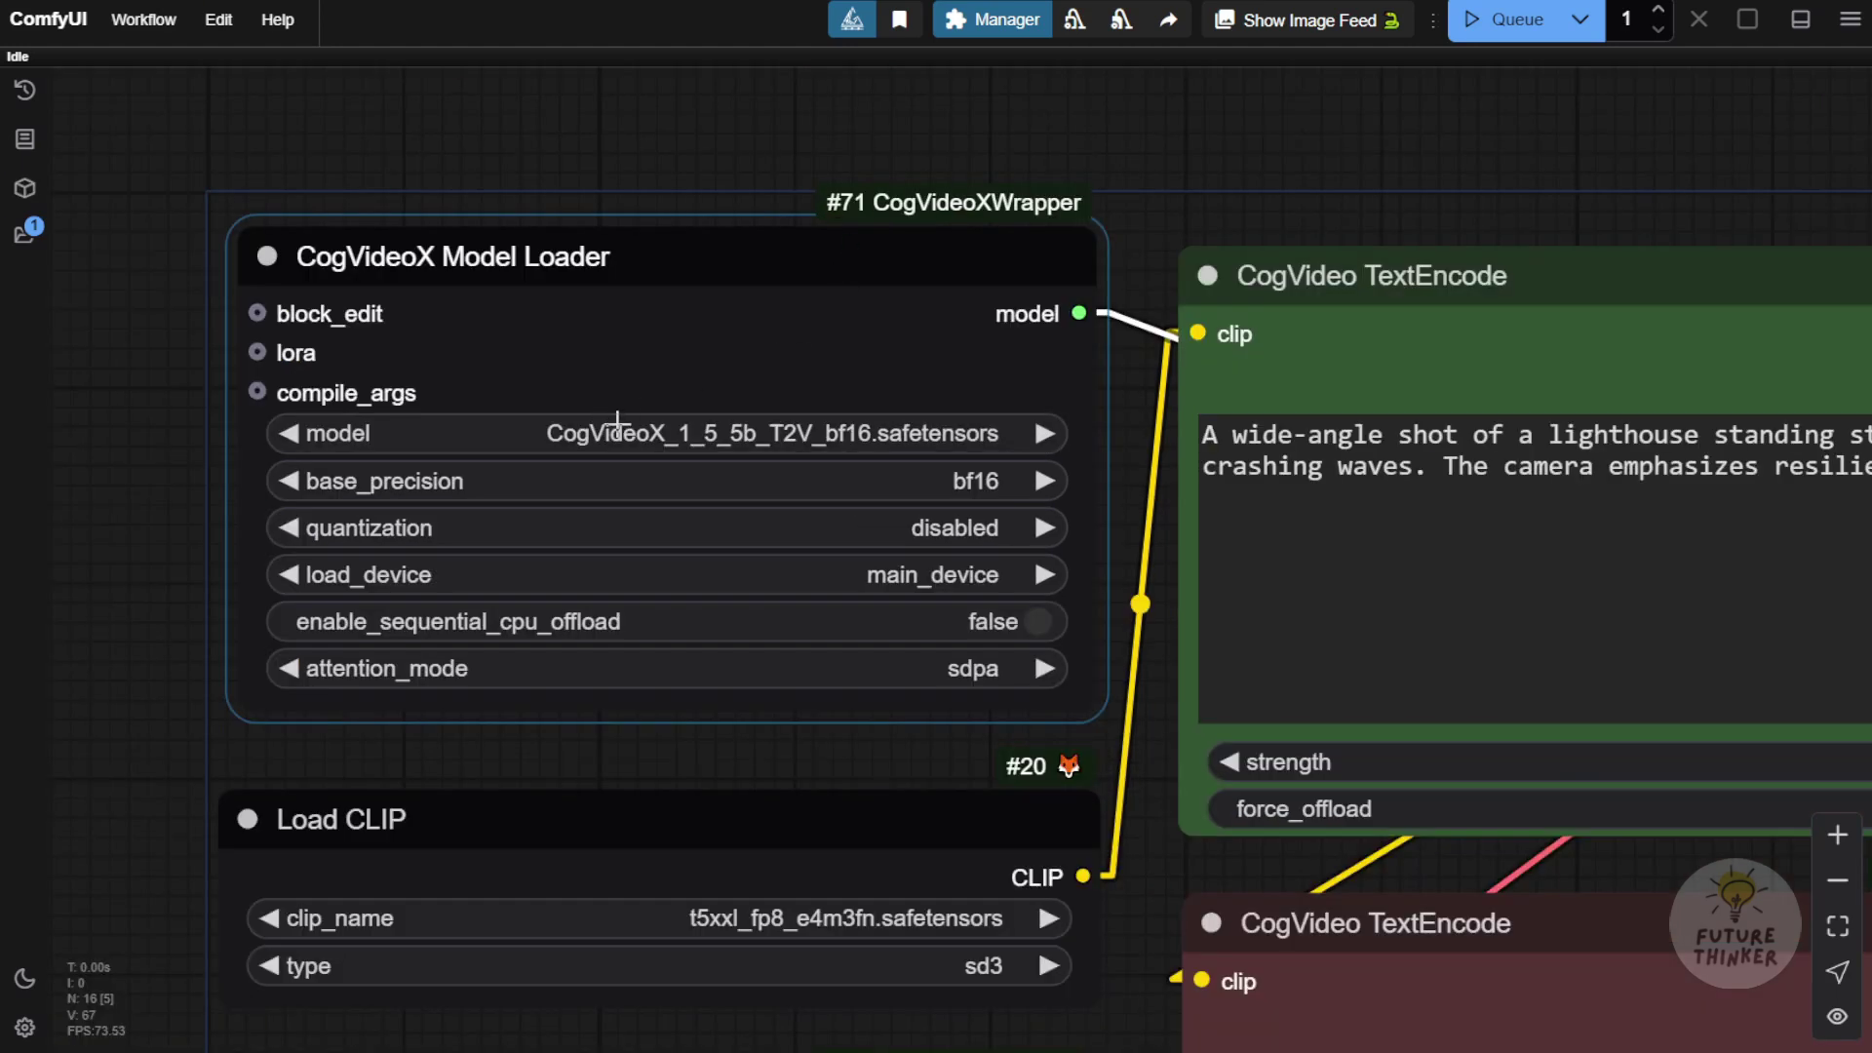
left_click(718, 424)
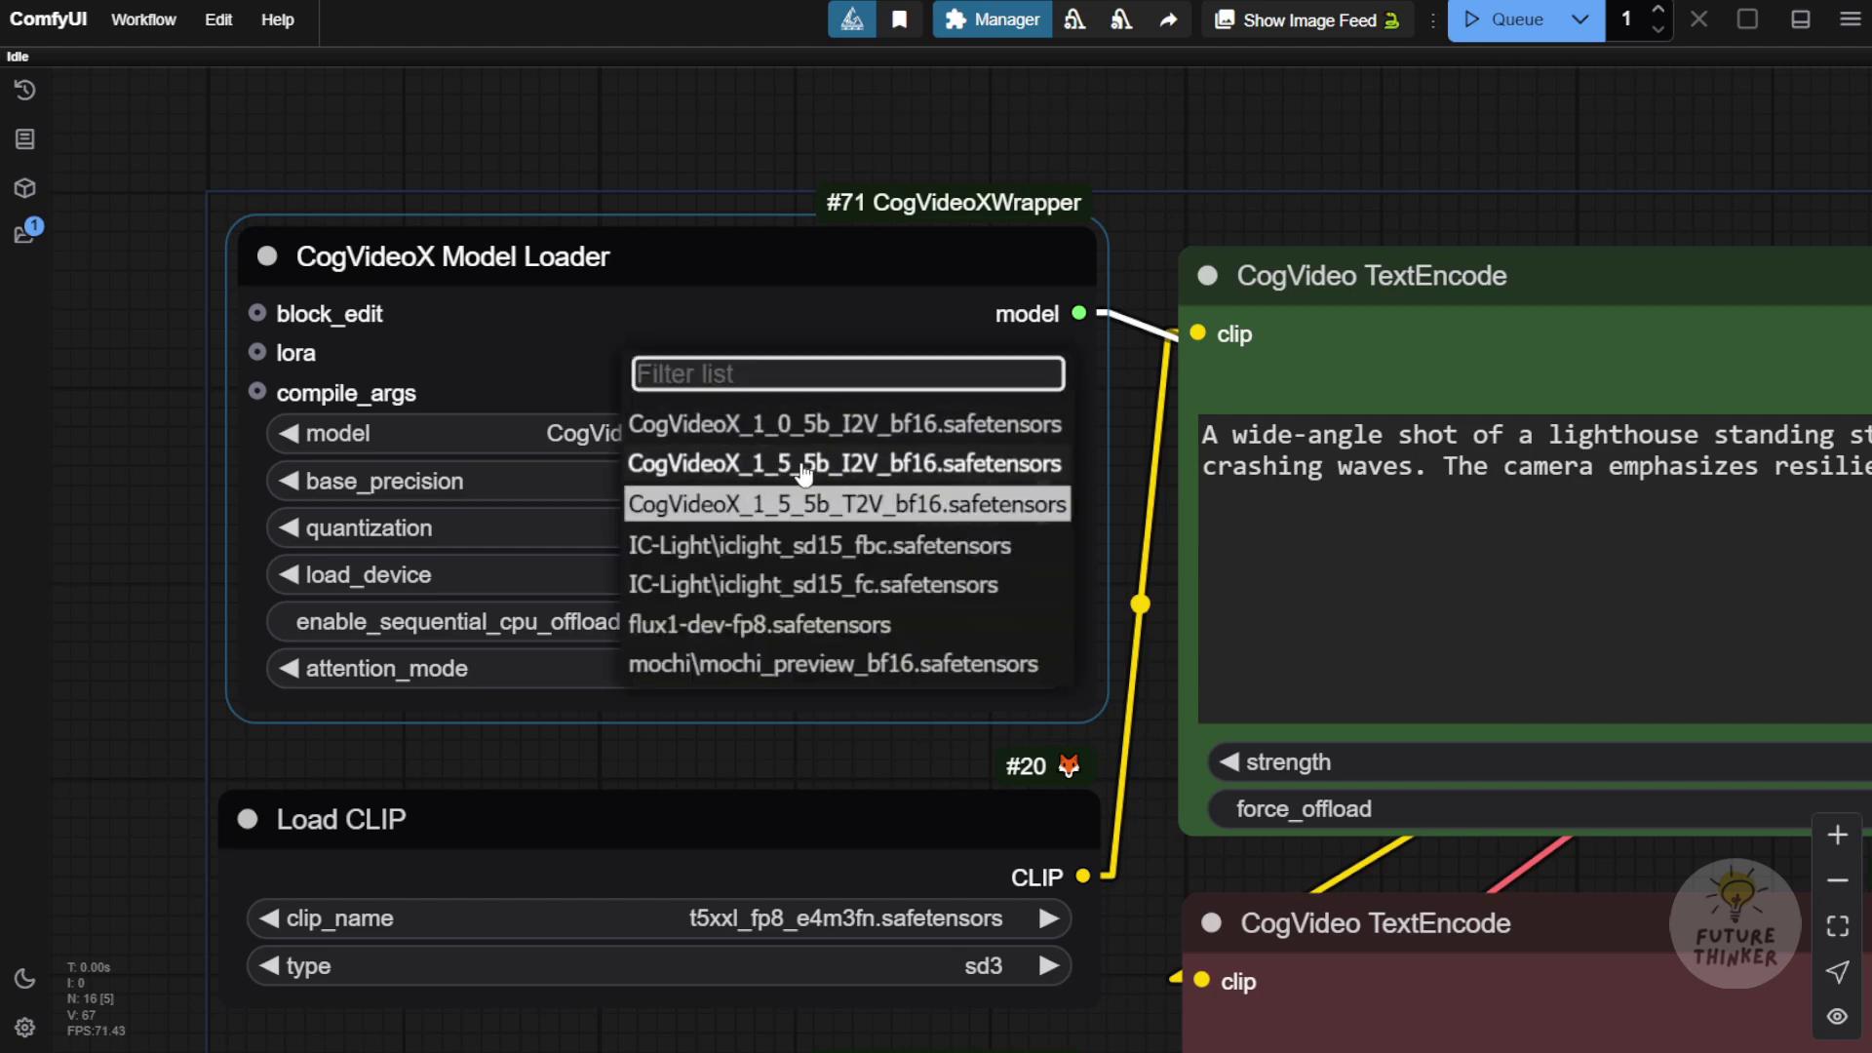
left_click(856, 514)
left_click(1280, 121)
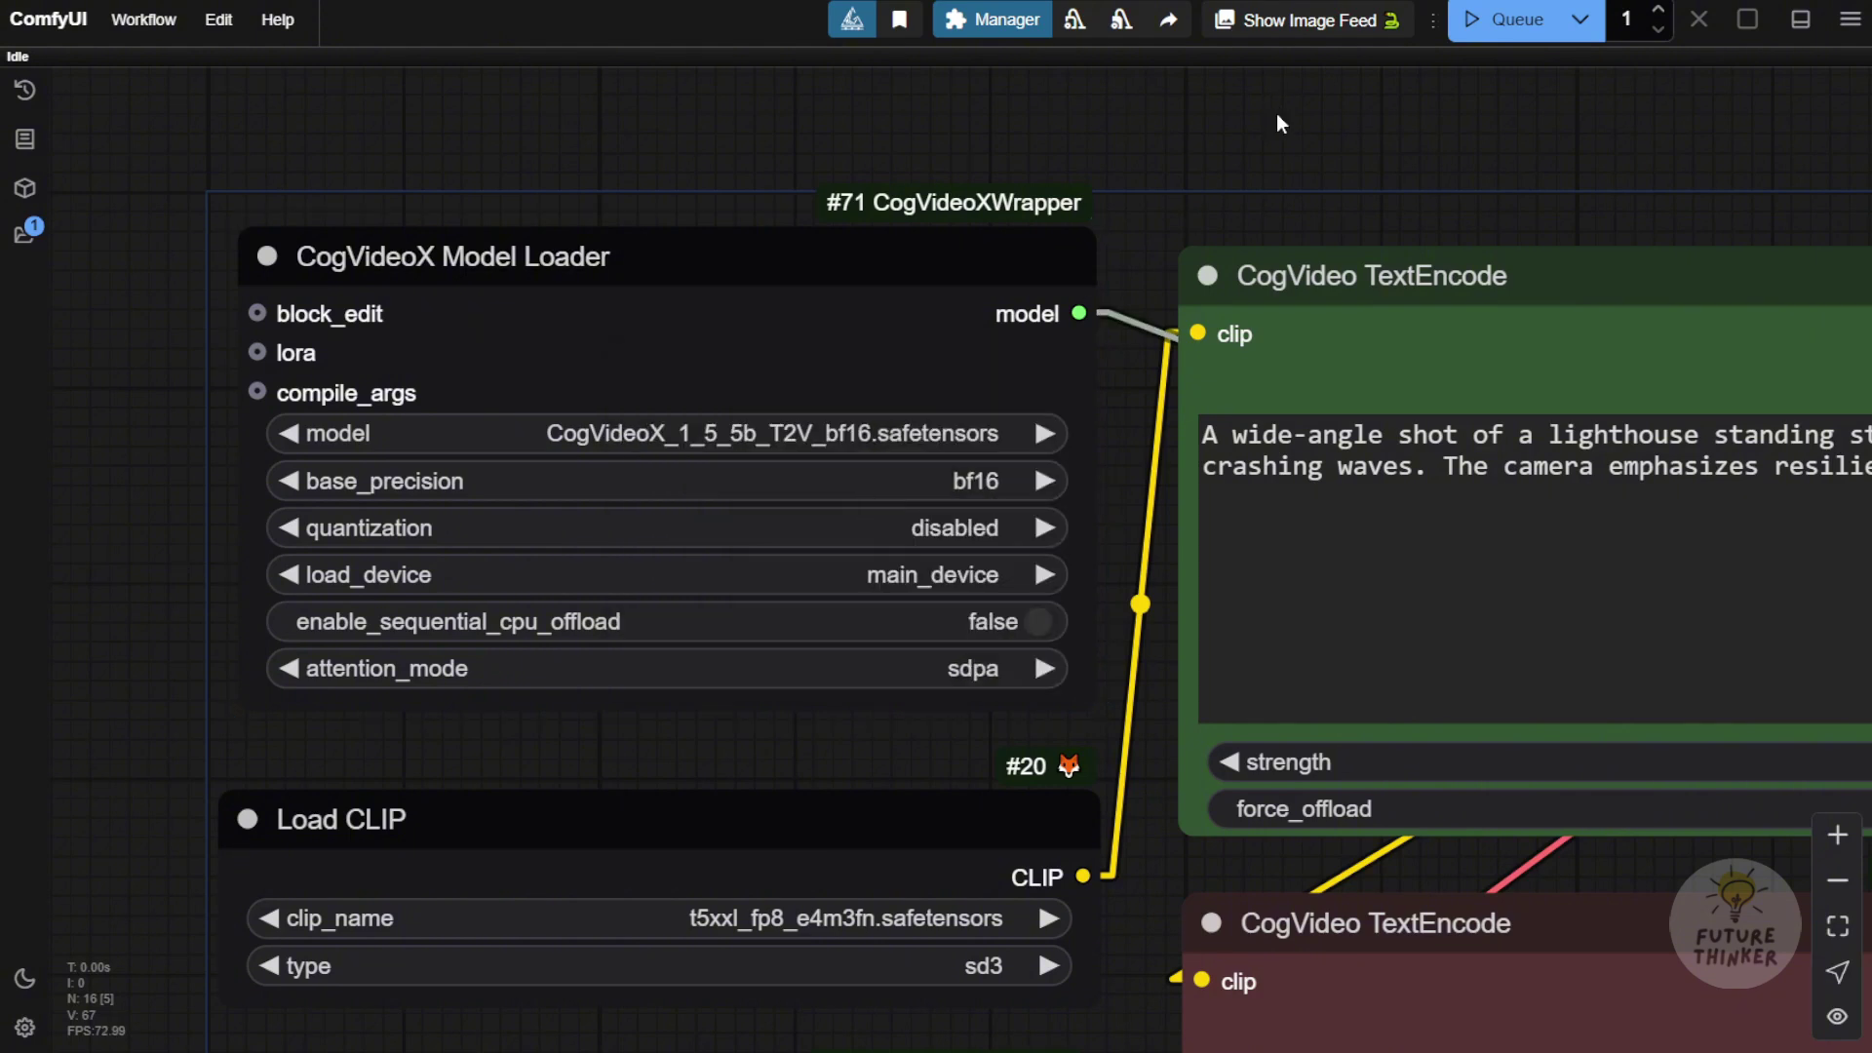
- Examine the text-to-video workflow: the lighthouse video in Video Combine, the CogVideo Sampler settings, and the Width, Height and Frames nodes
scroll(1283, 115, "down", 5)
scroll(1295, 120, "up", 2)
scroll(1197, 686, "down", 2)
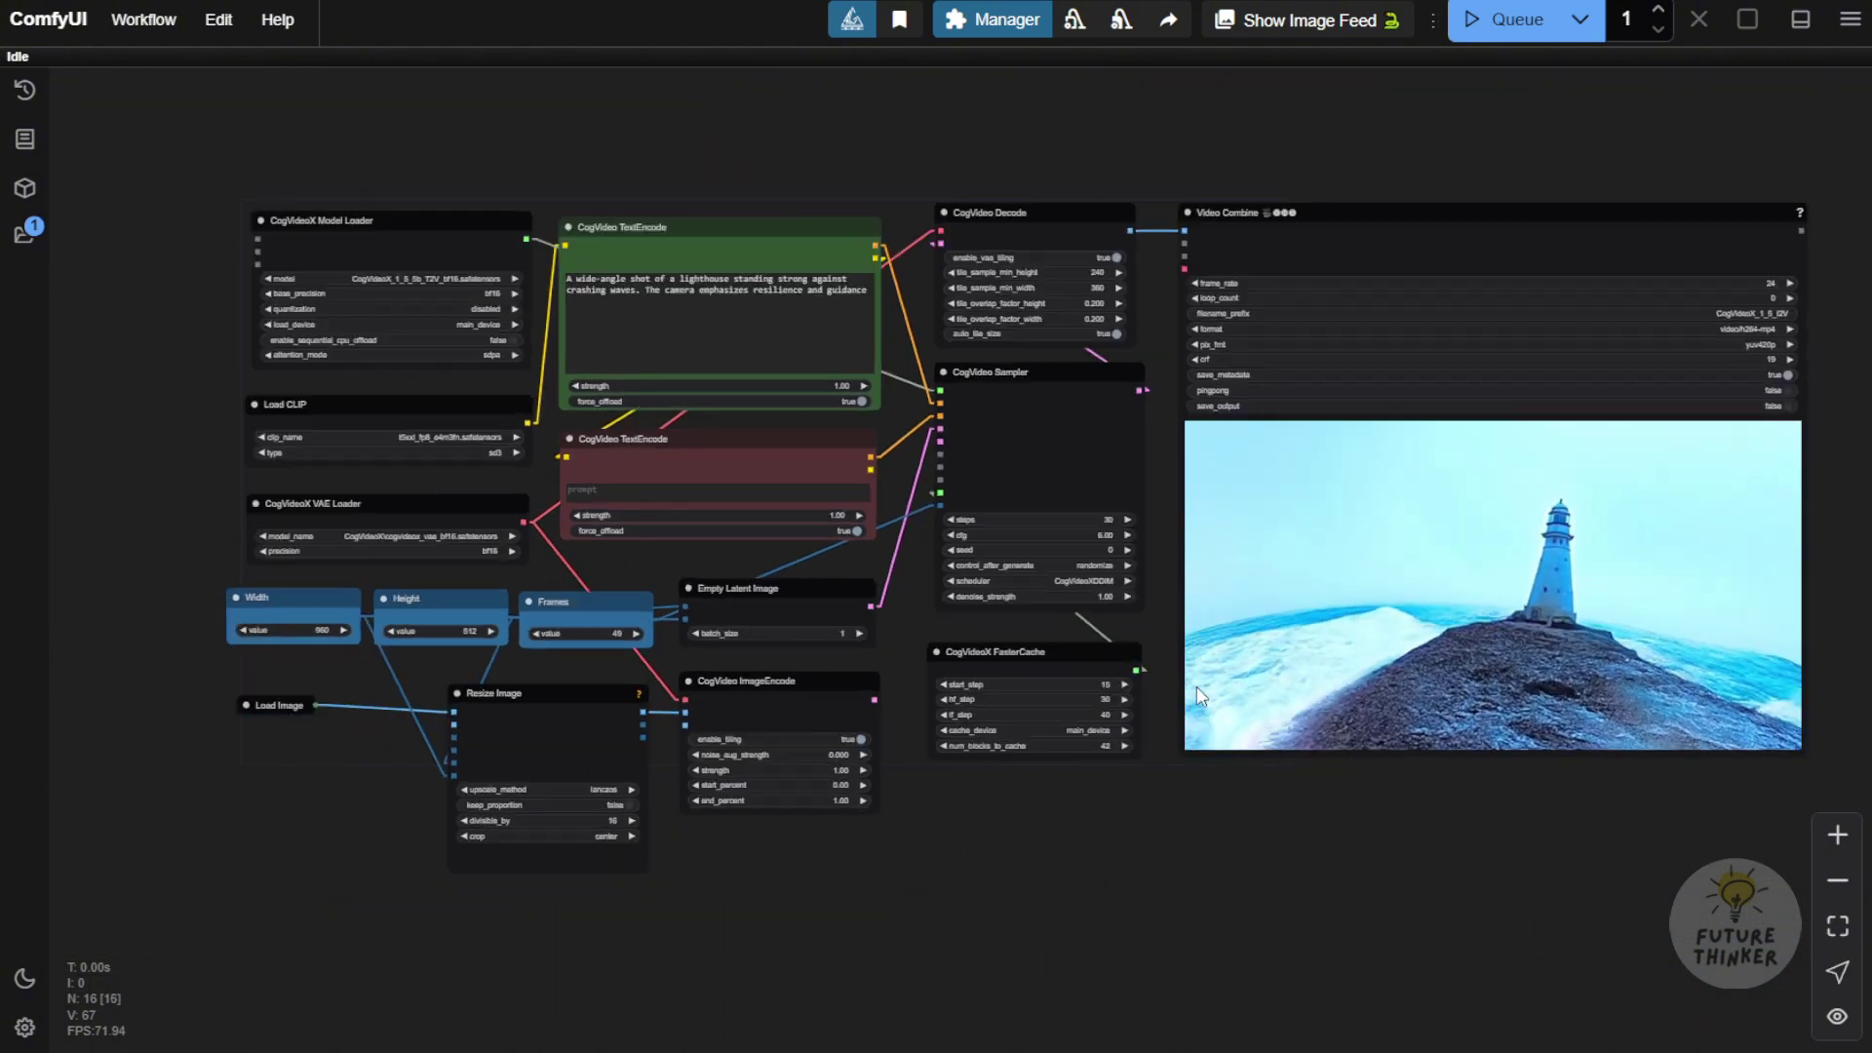
scroll(1141, 878, "up", 5)
scroll(1125, 846, "down", 1)
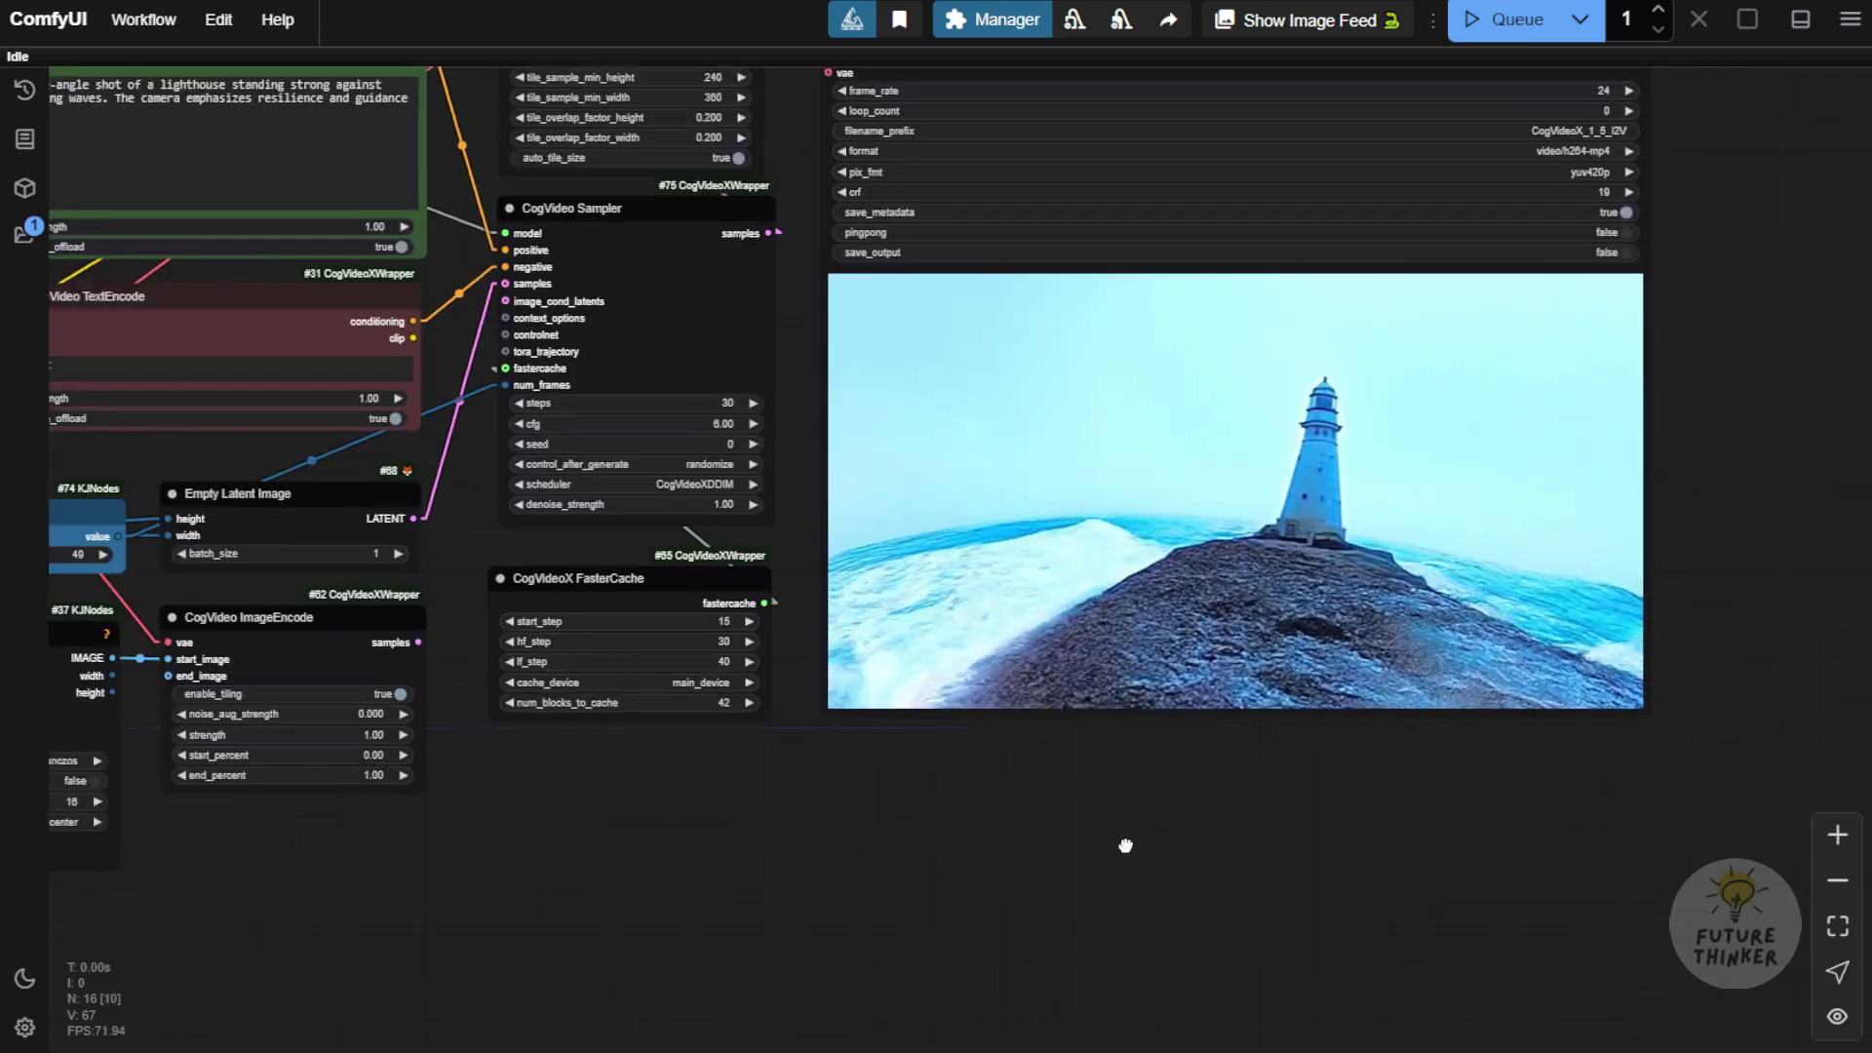
left_click_drag(1125, 846, 1105, 891)
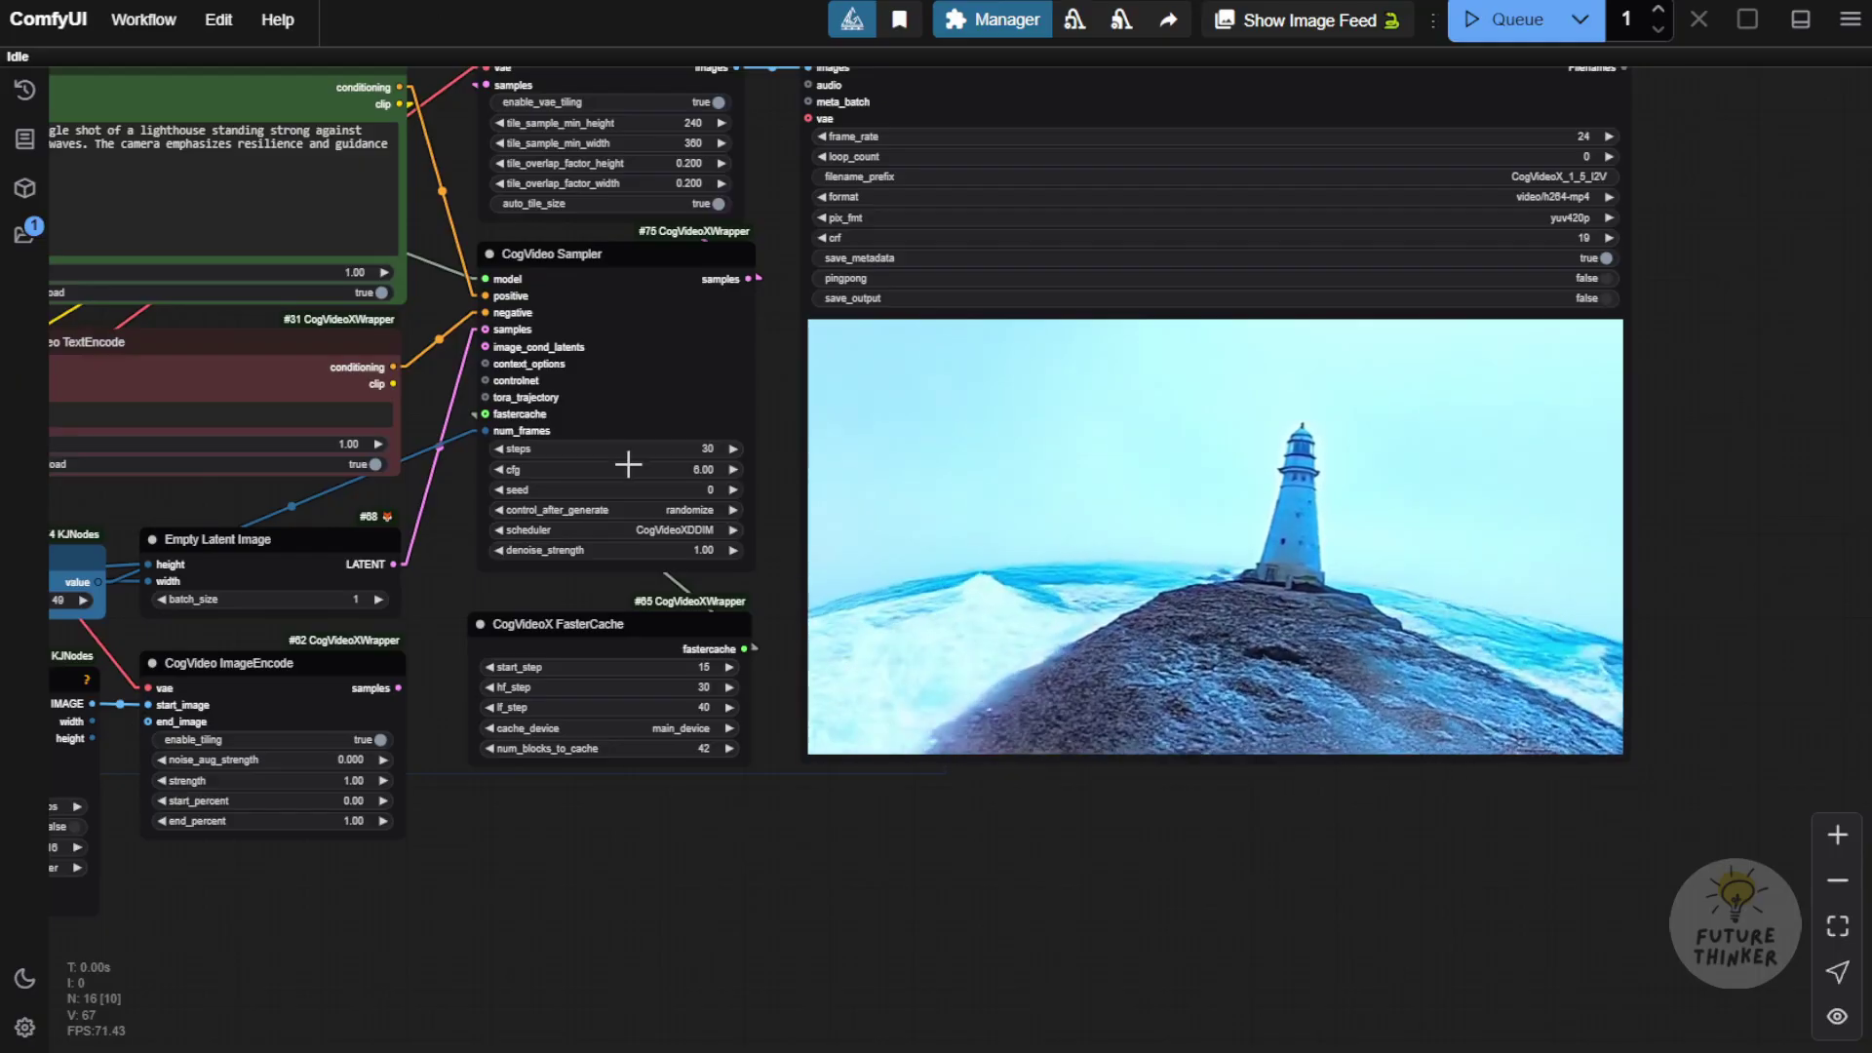
scroll(658, 470, "up", 2)
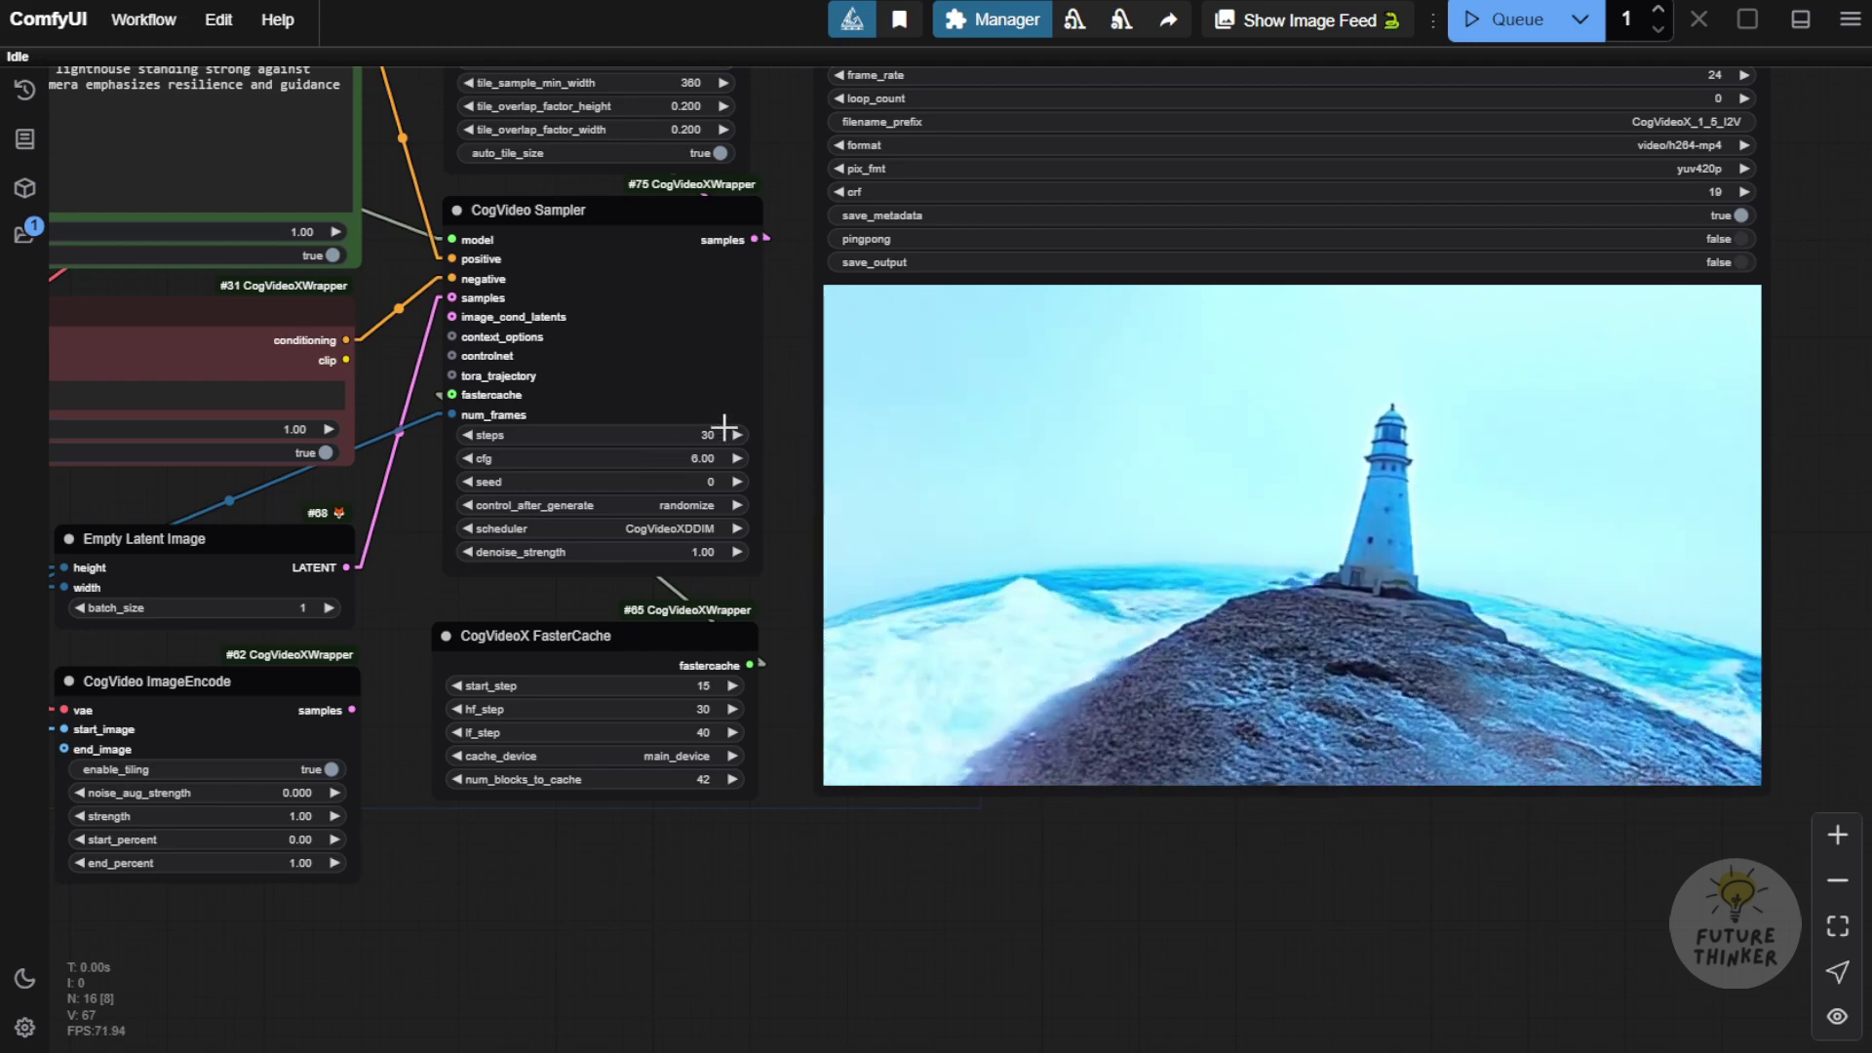
scroll(726, 426, "down", 3)
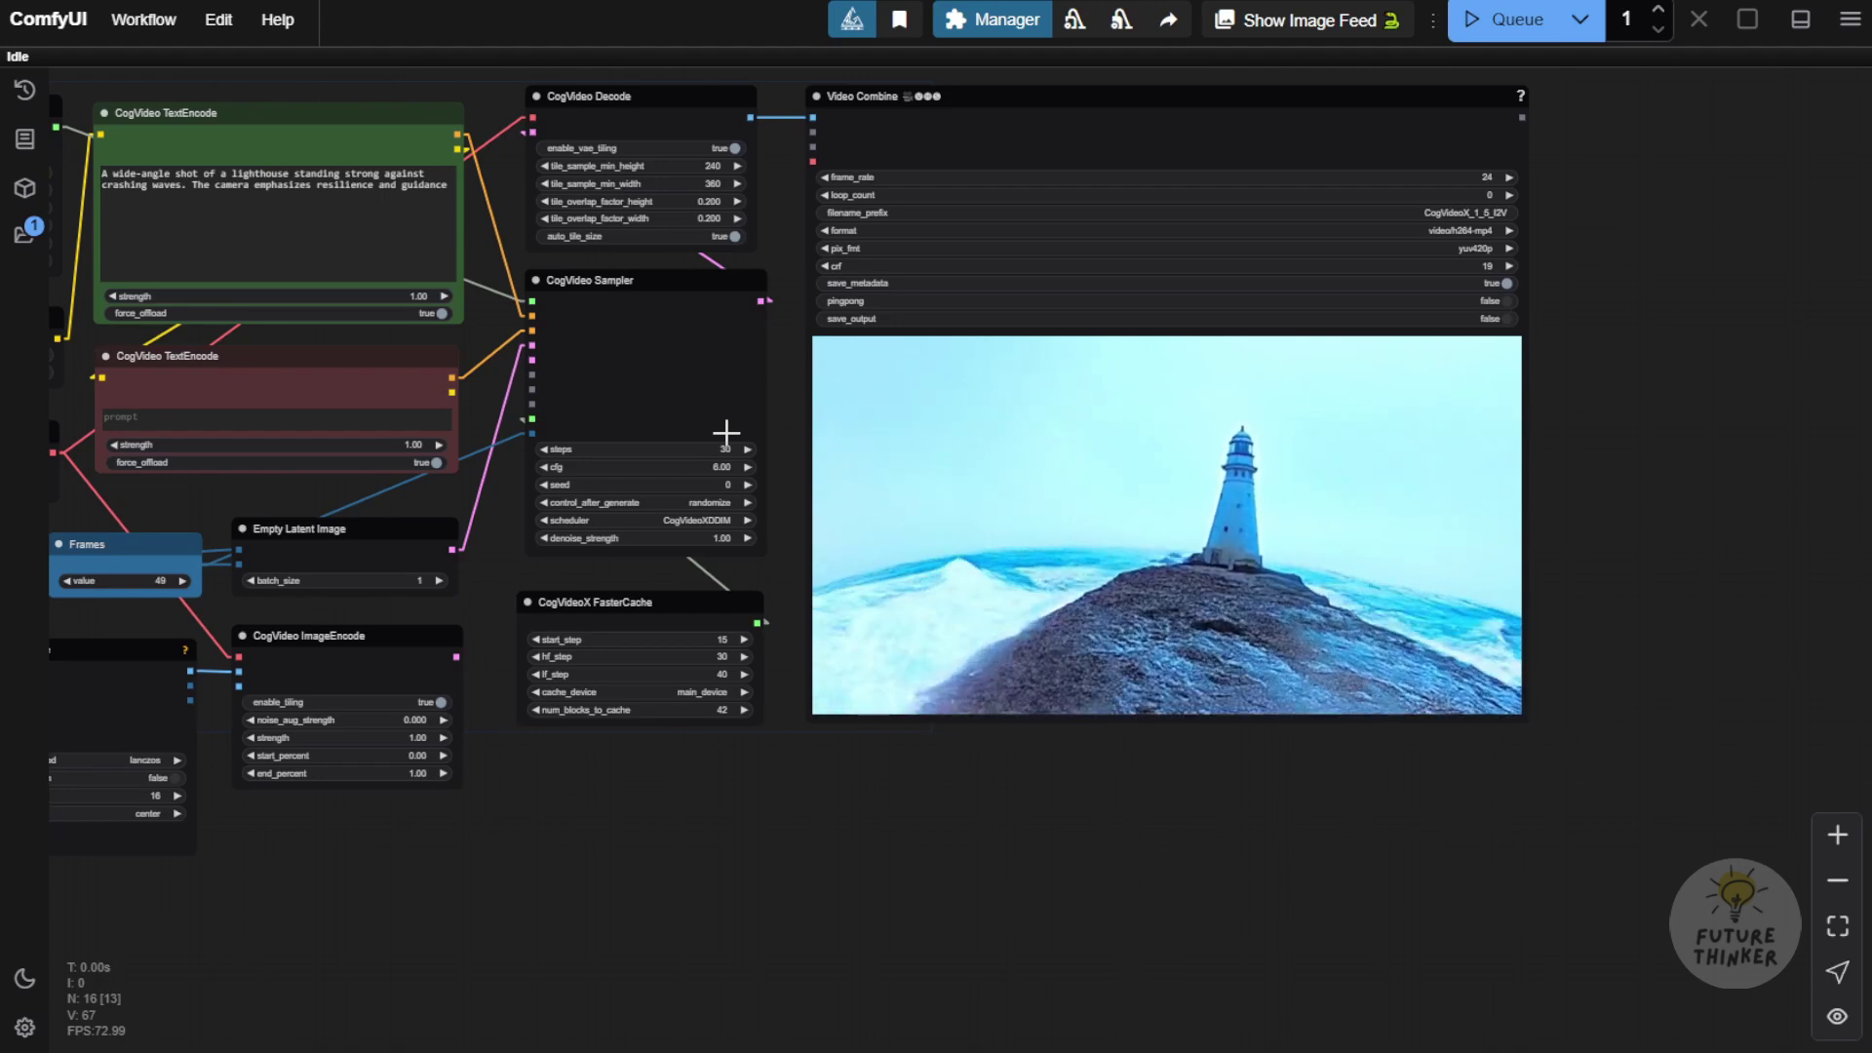
scroll(727, 432, "down", 1)
scroll(735, 439, "up", 3)
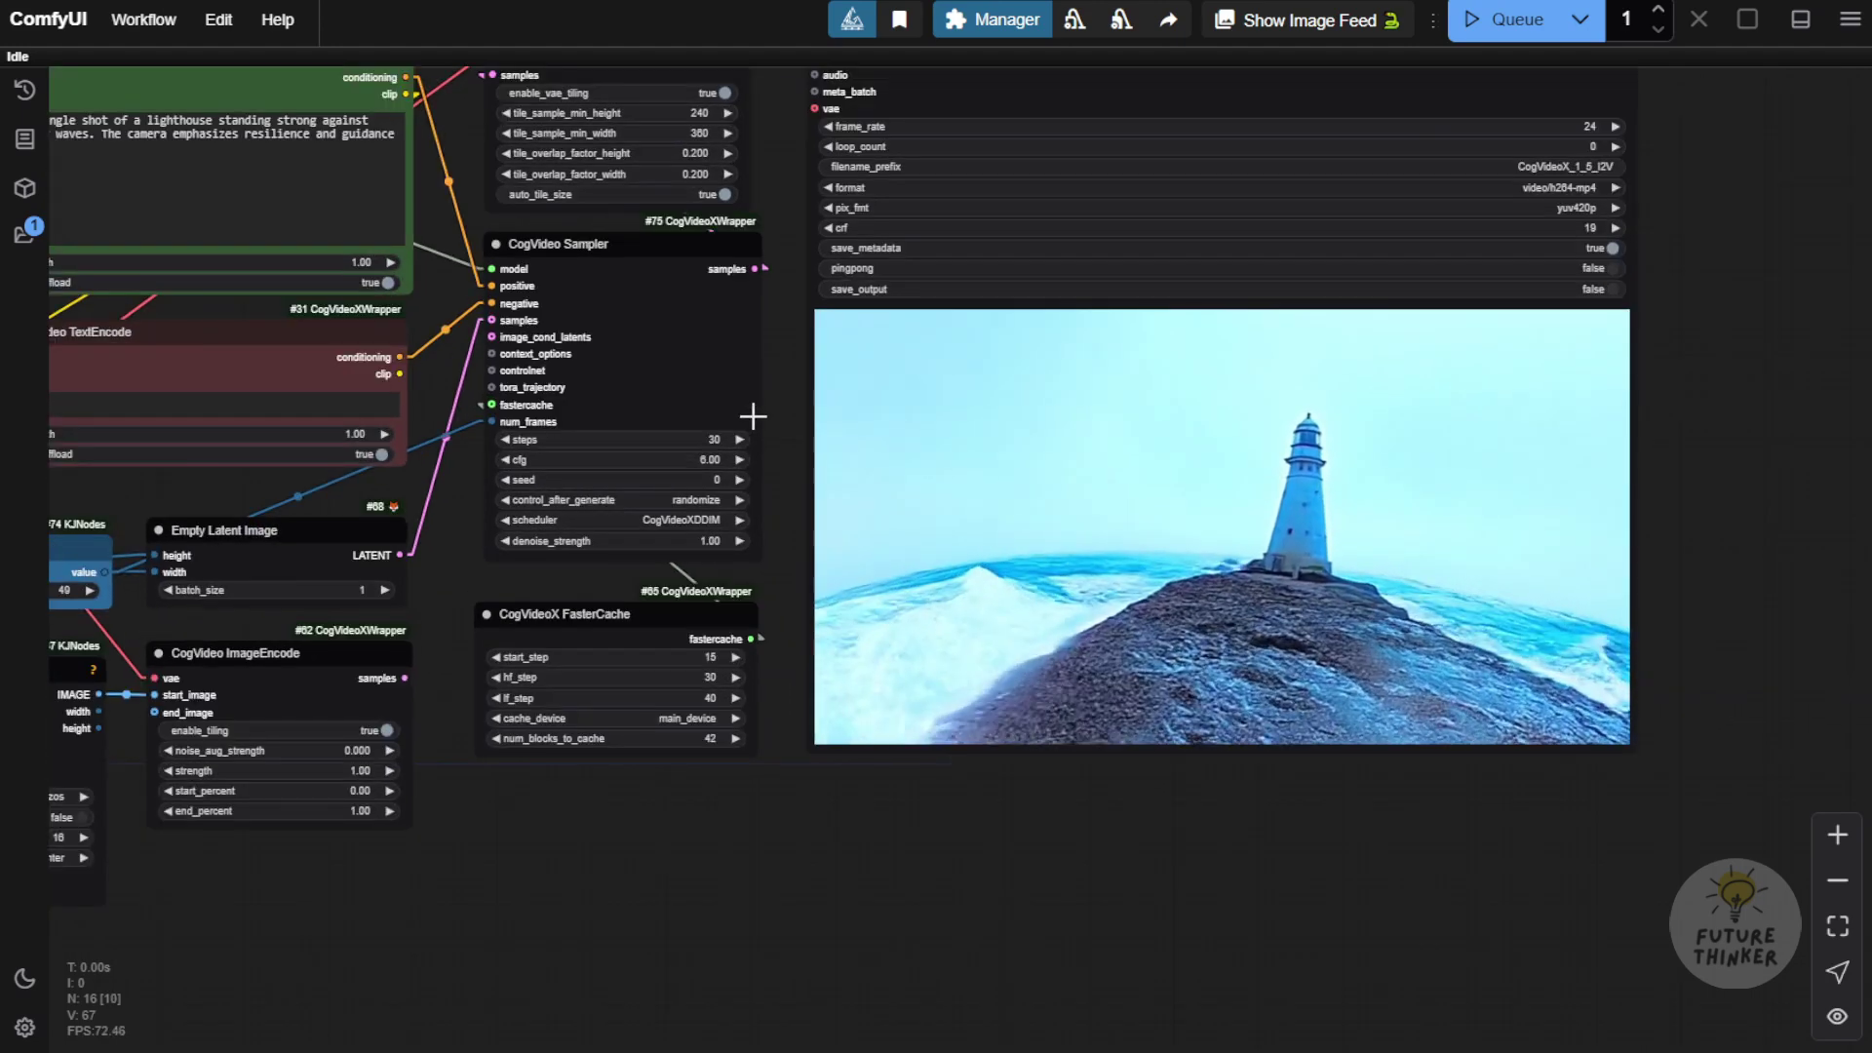
left_click_drag(522, 829, 809, 880)
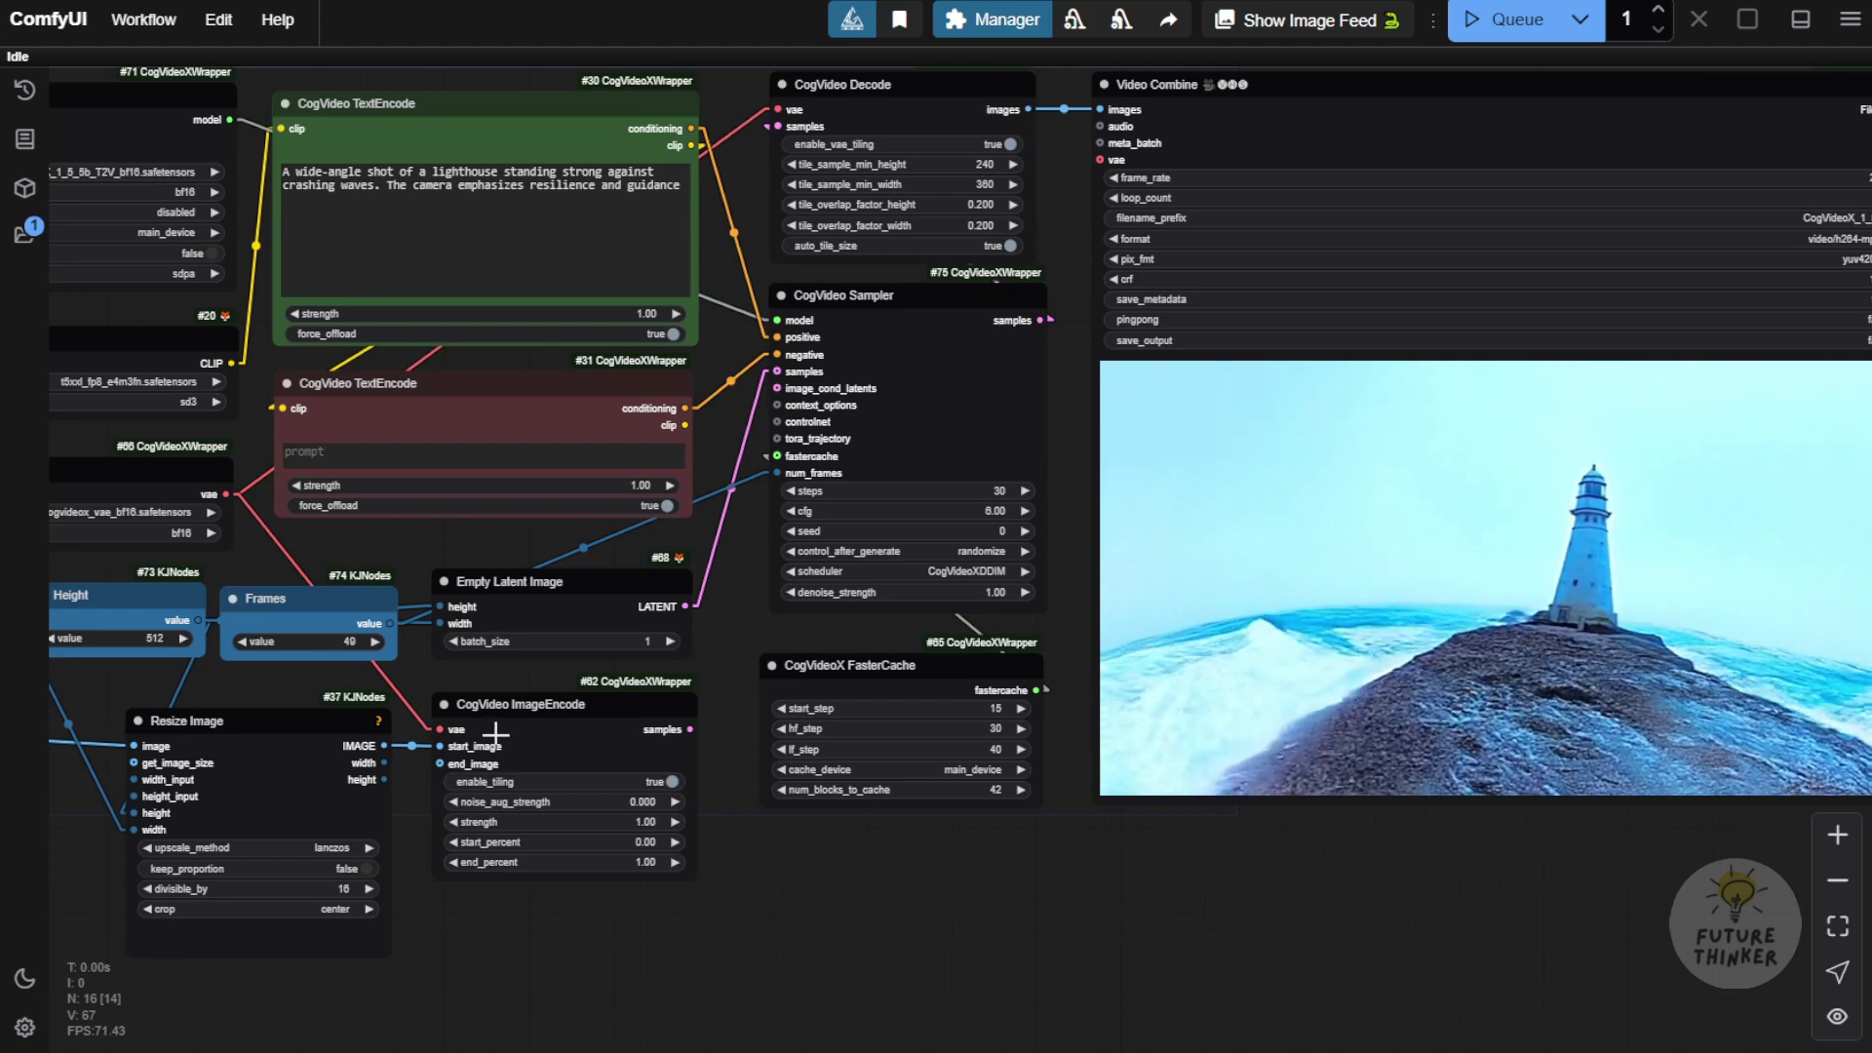
scroll(406, 675, "up", 1)
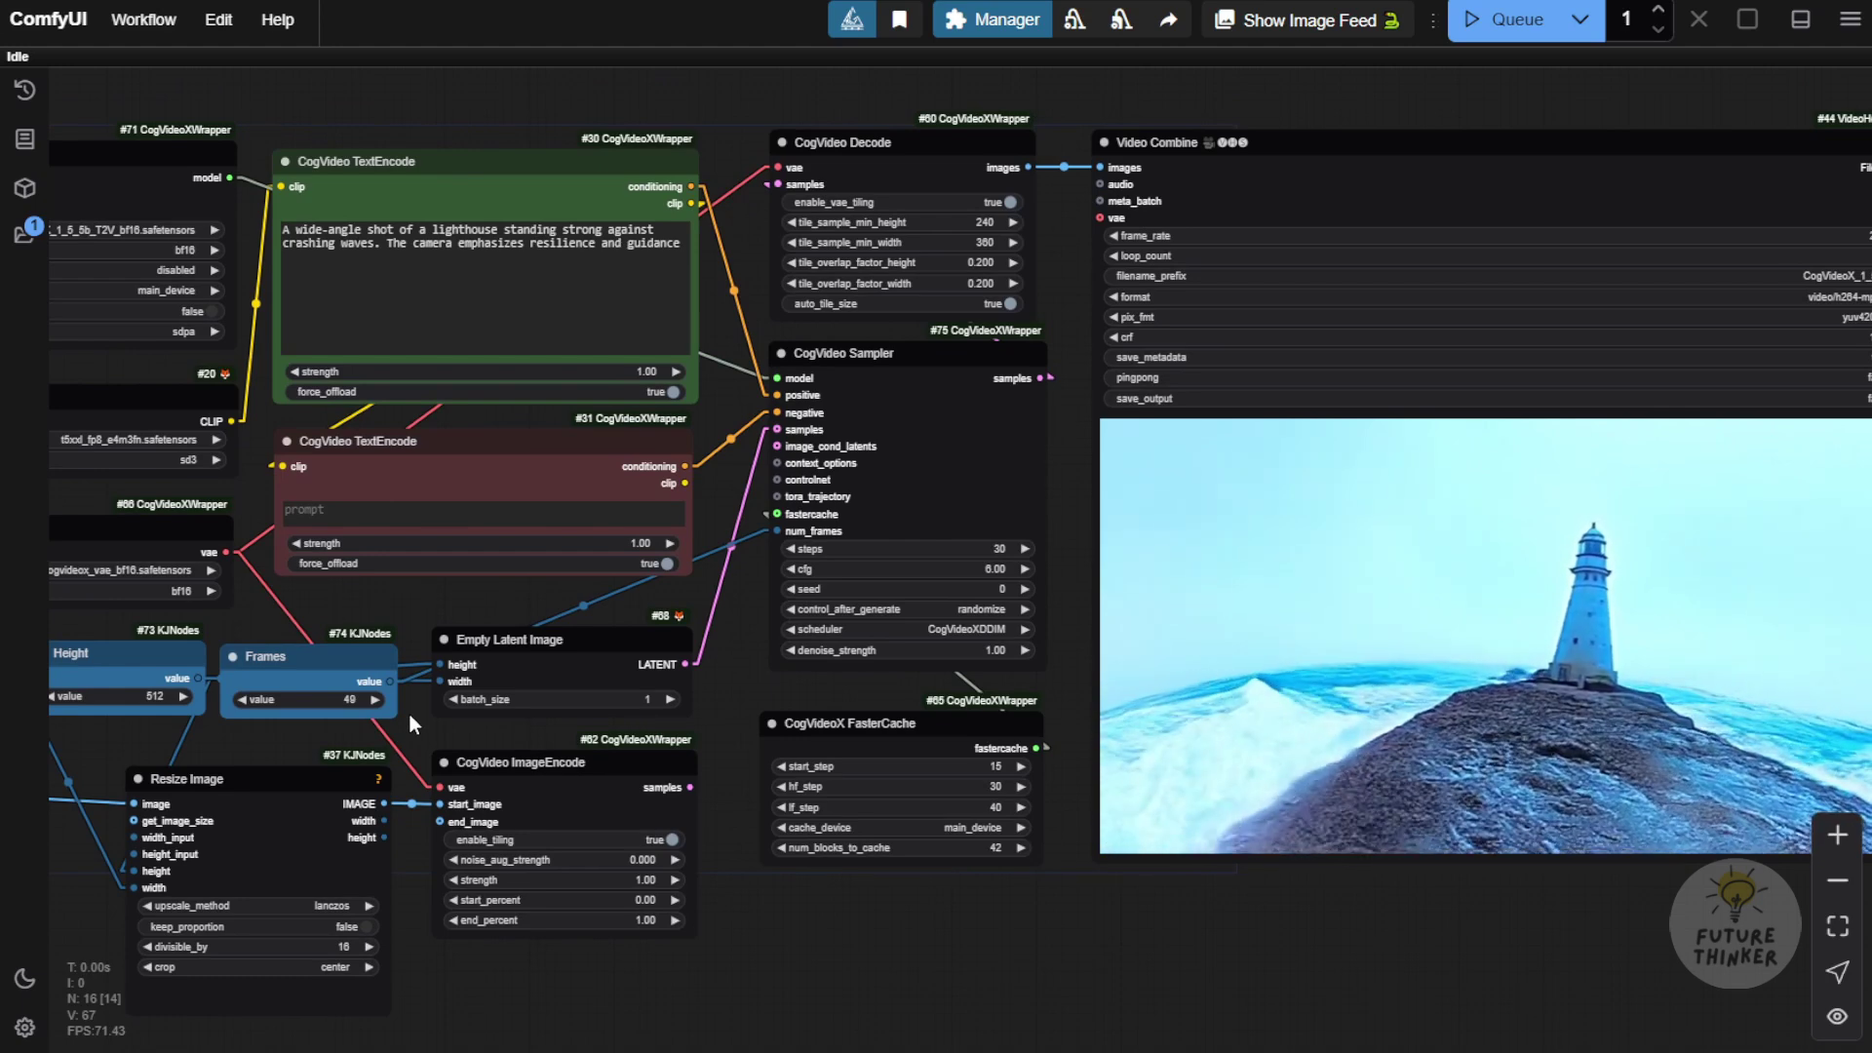
scroll(409, 714, "left", 6)
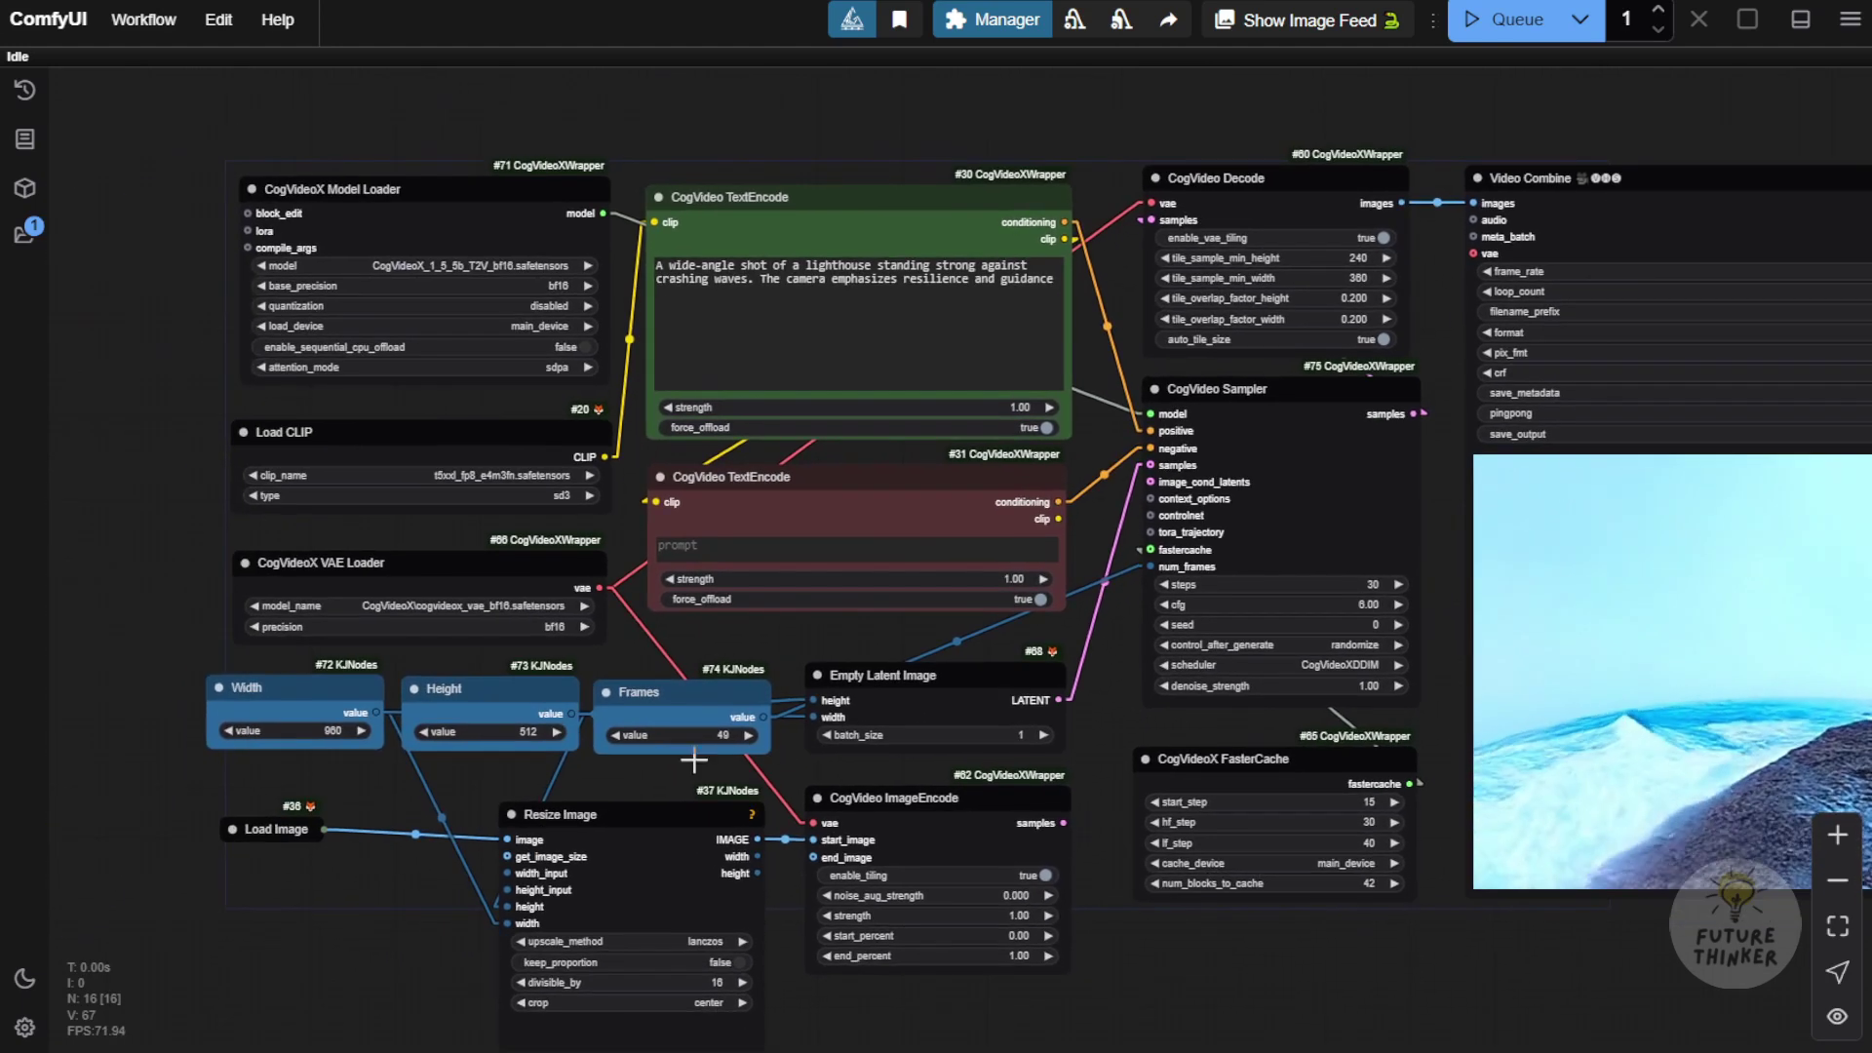
left_click_drag(277, 680, 341, 686)
scroll(702, 770, "up", 4)
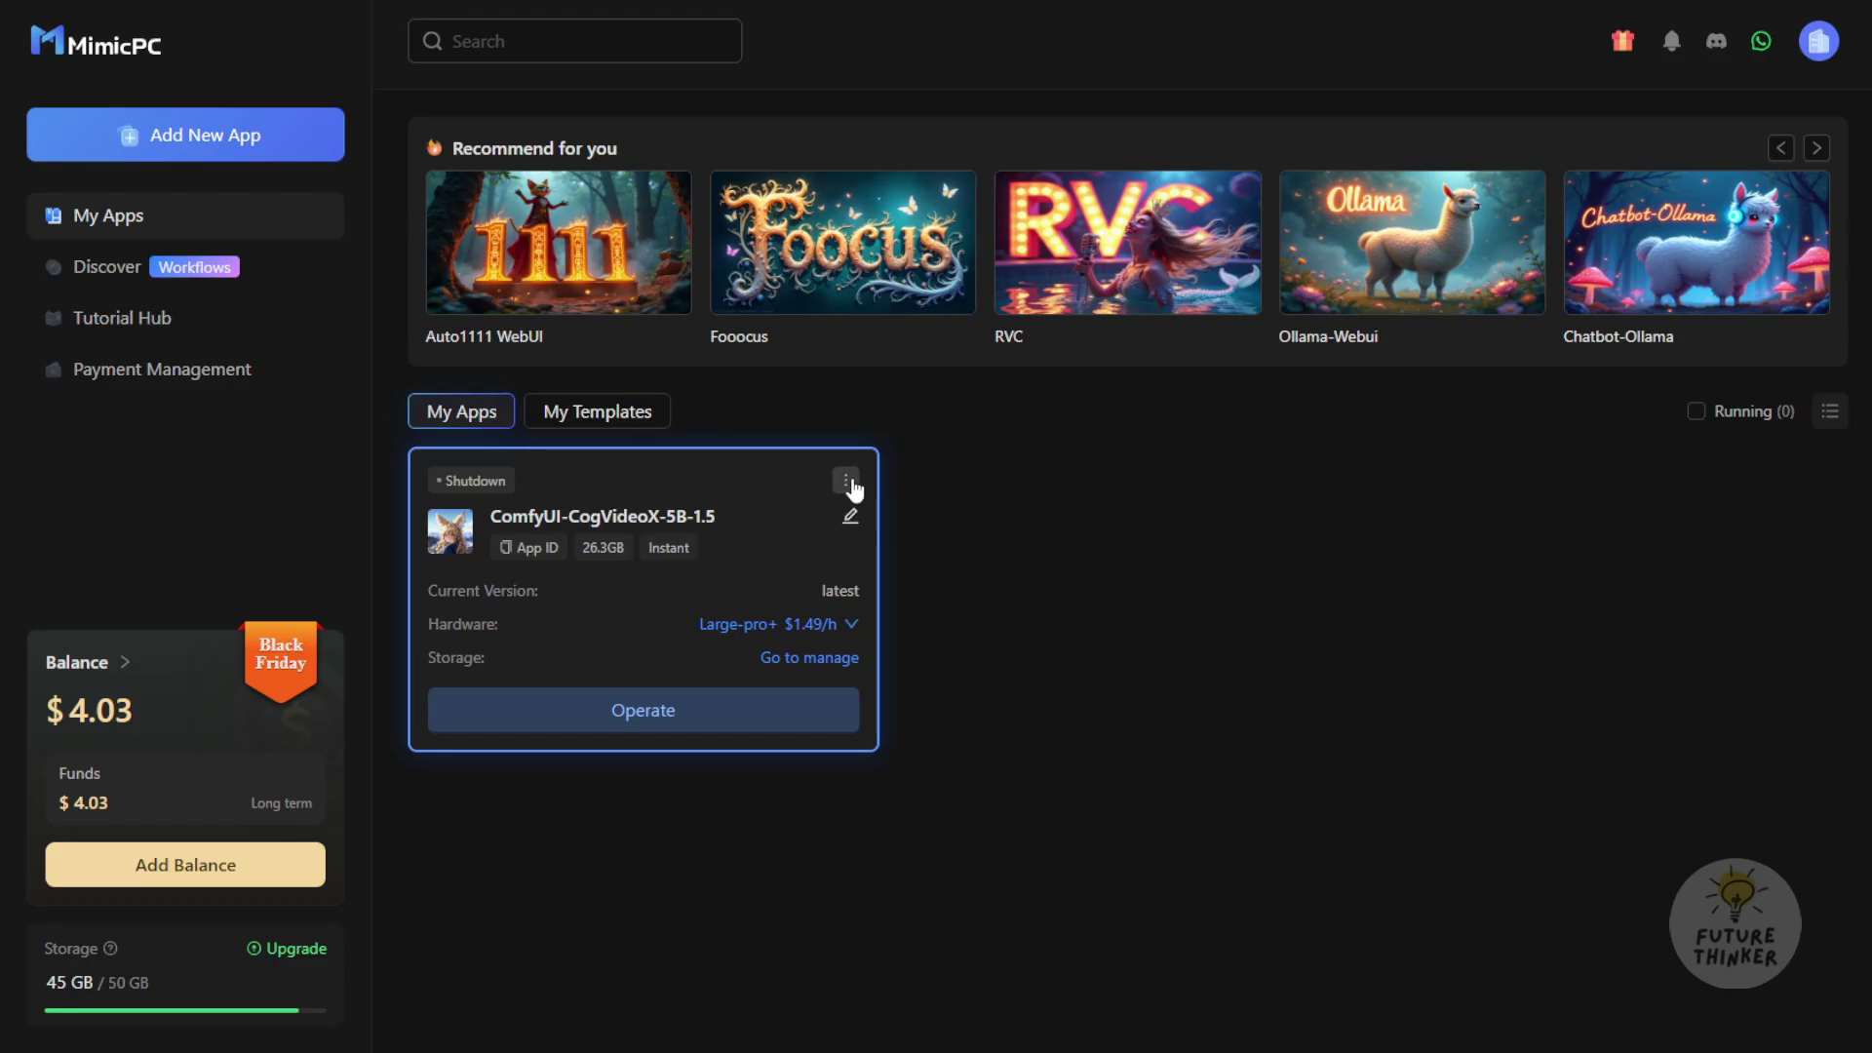
- Switch to MimicPC and try to create a shareable template of the ComfyUI-CogVideoX-5B-1.5 app, dismissing the dialog after each attempt
left_click(845, 484)
left_click(800, 569)
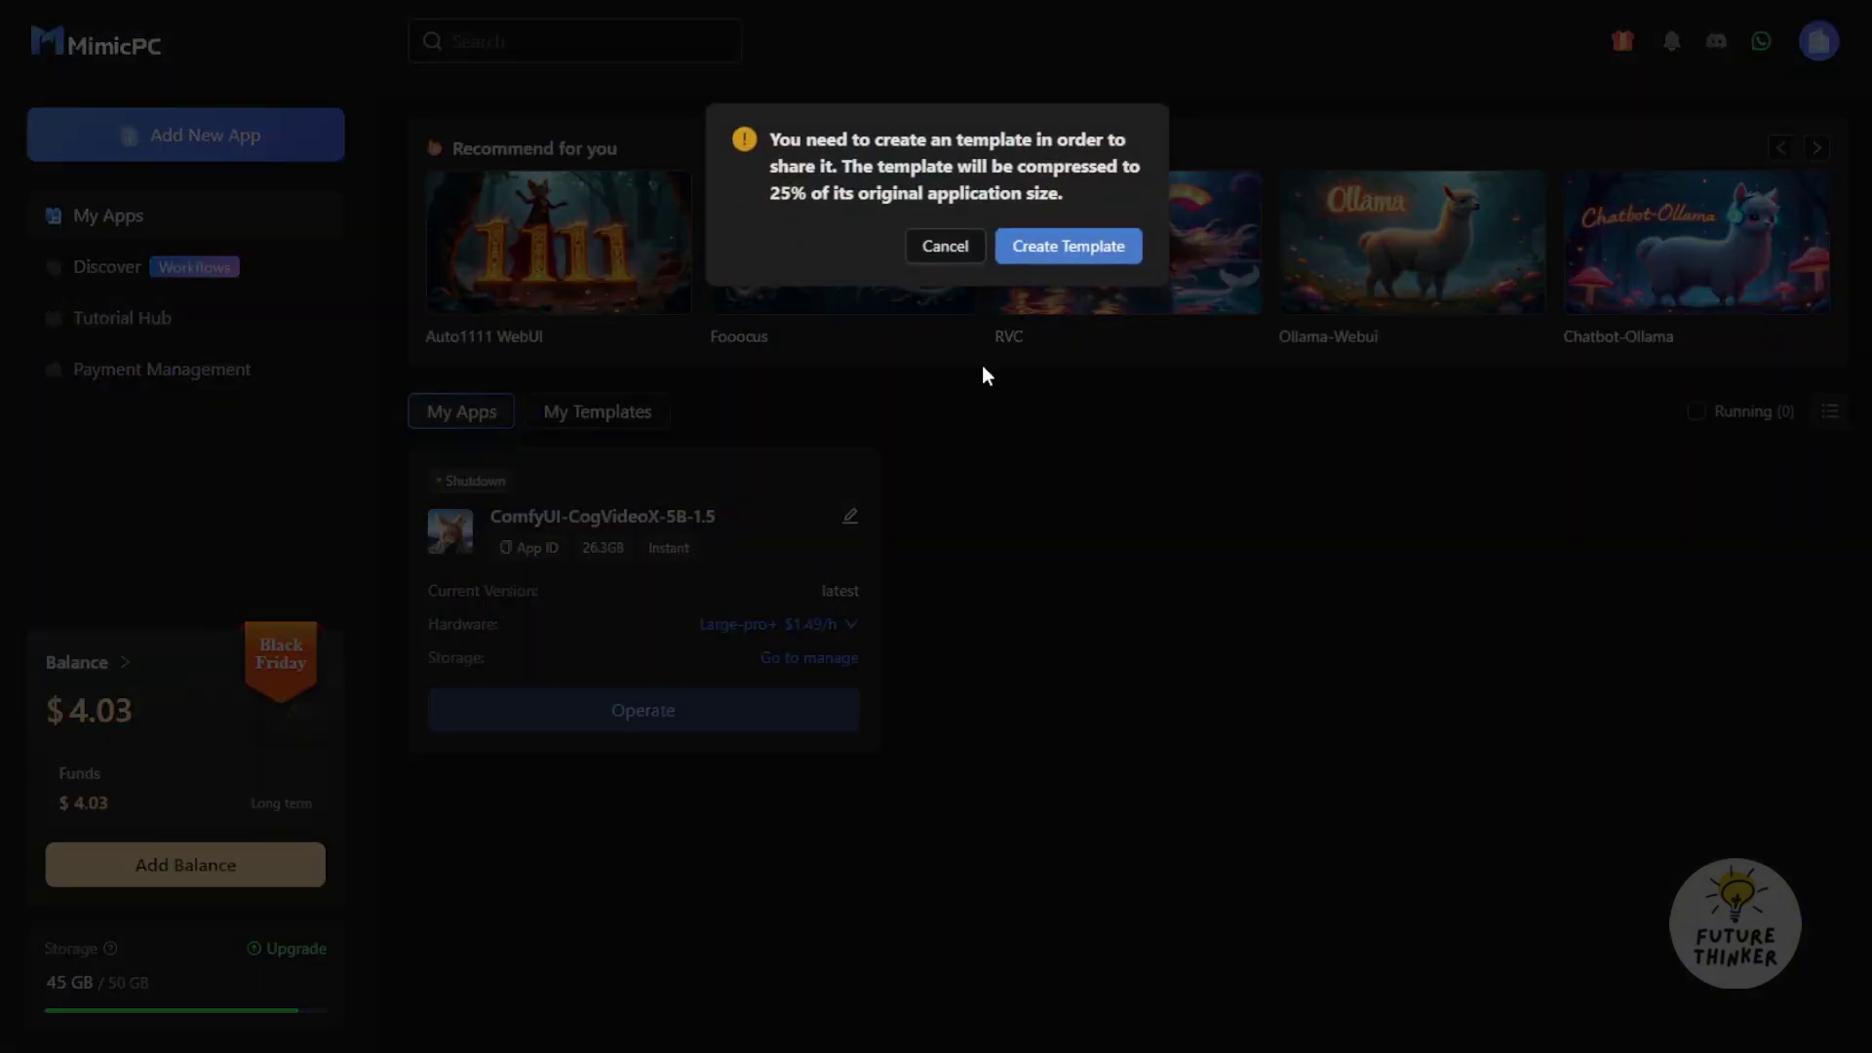
left_click(1065, 243)
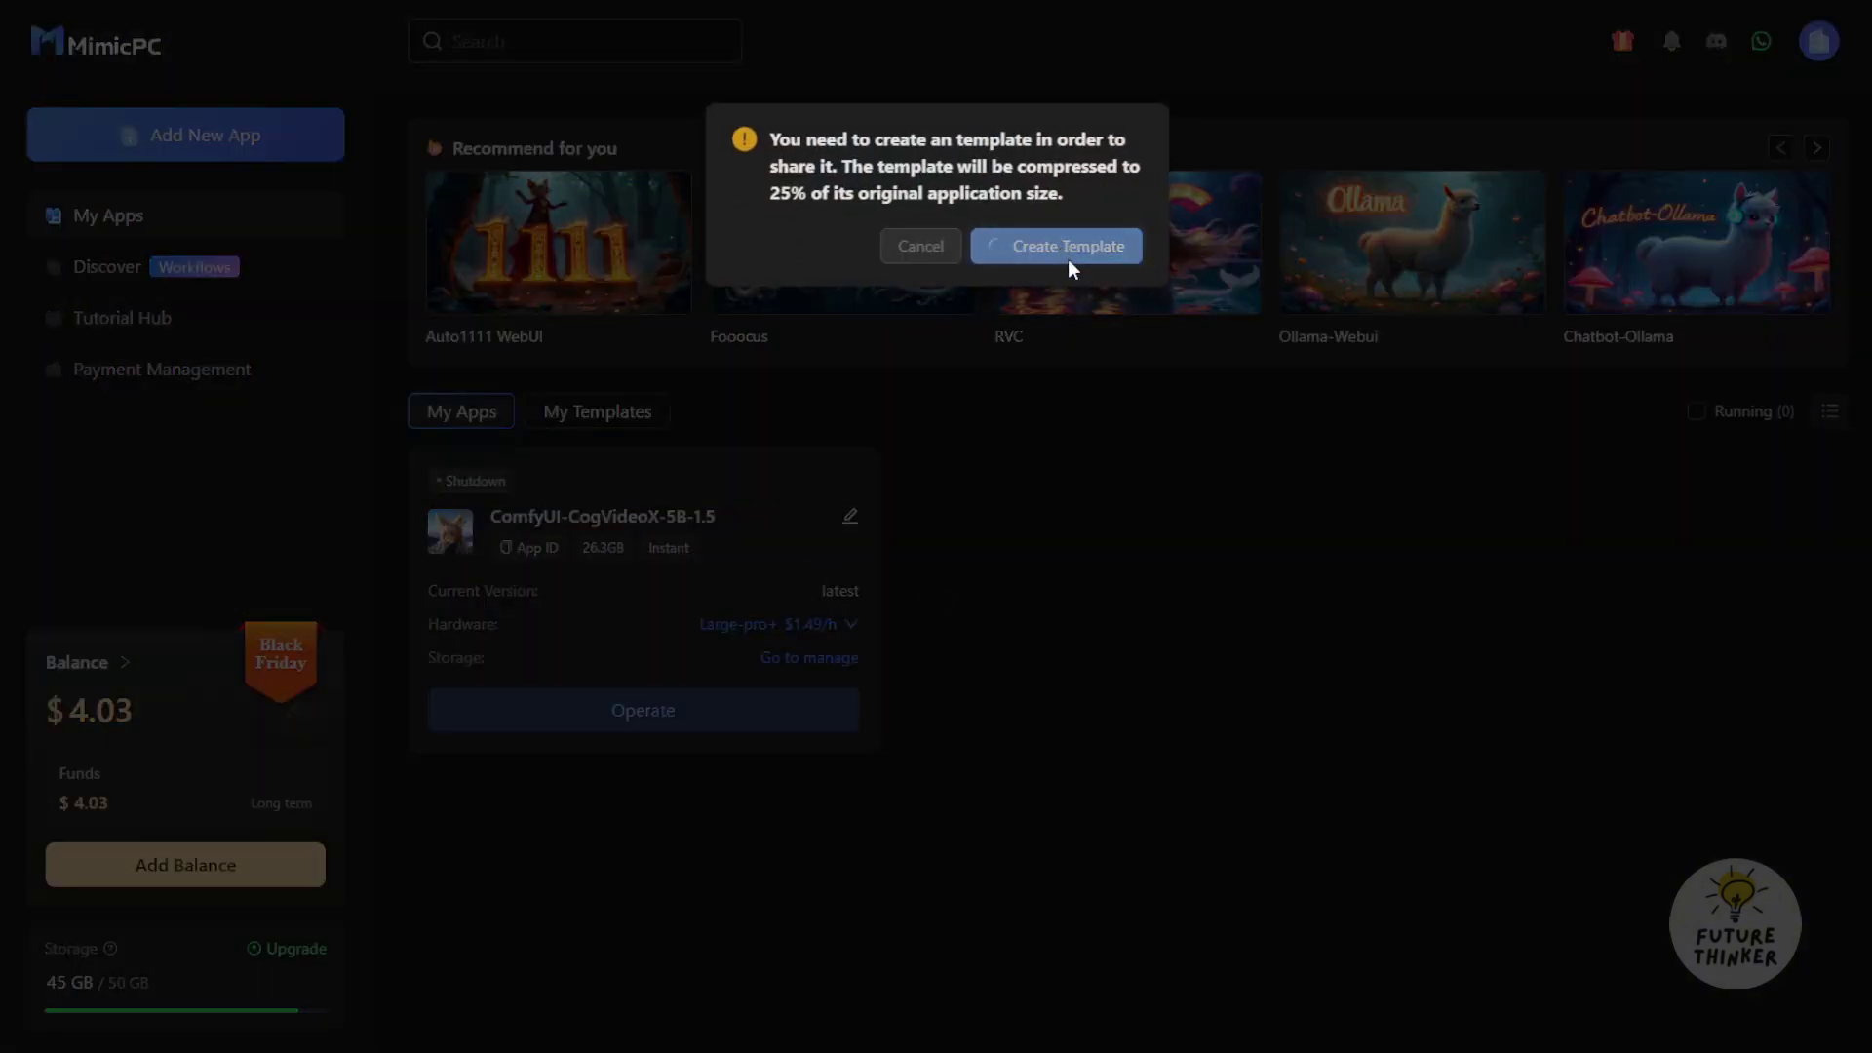
left_click(987, 260)
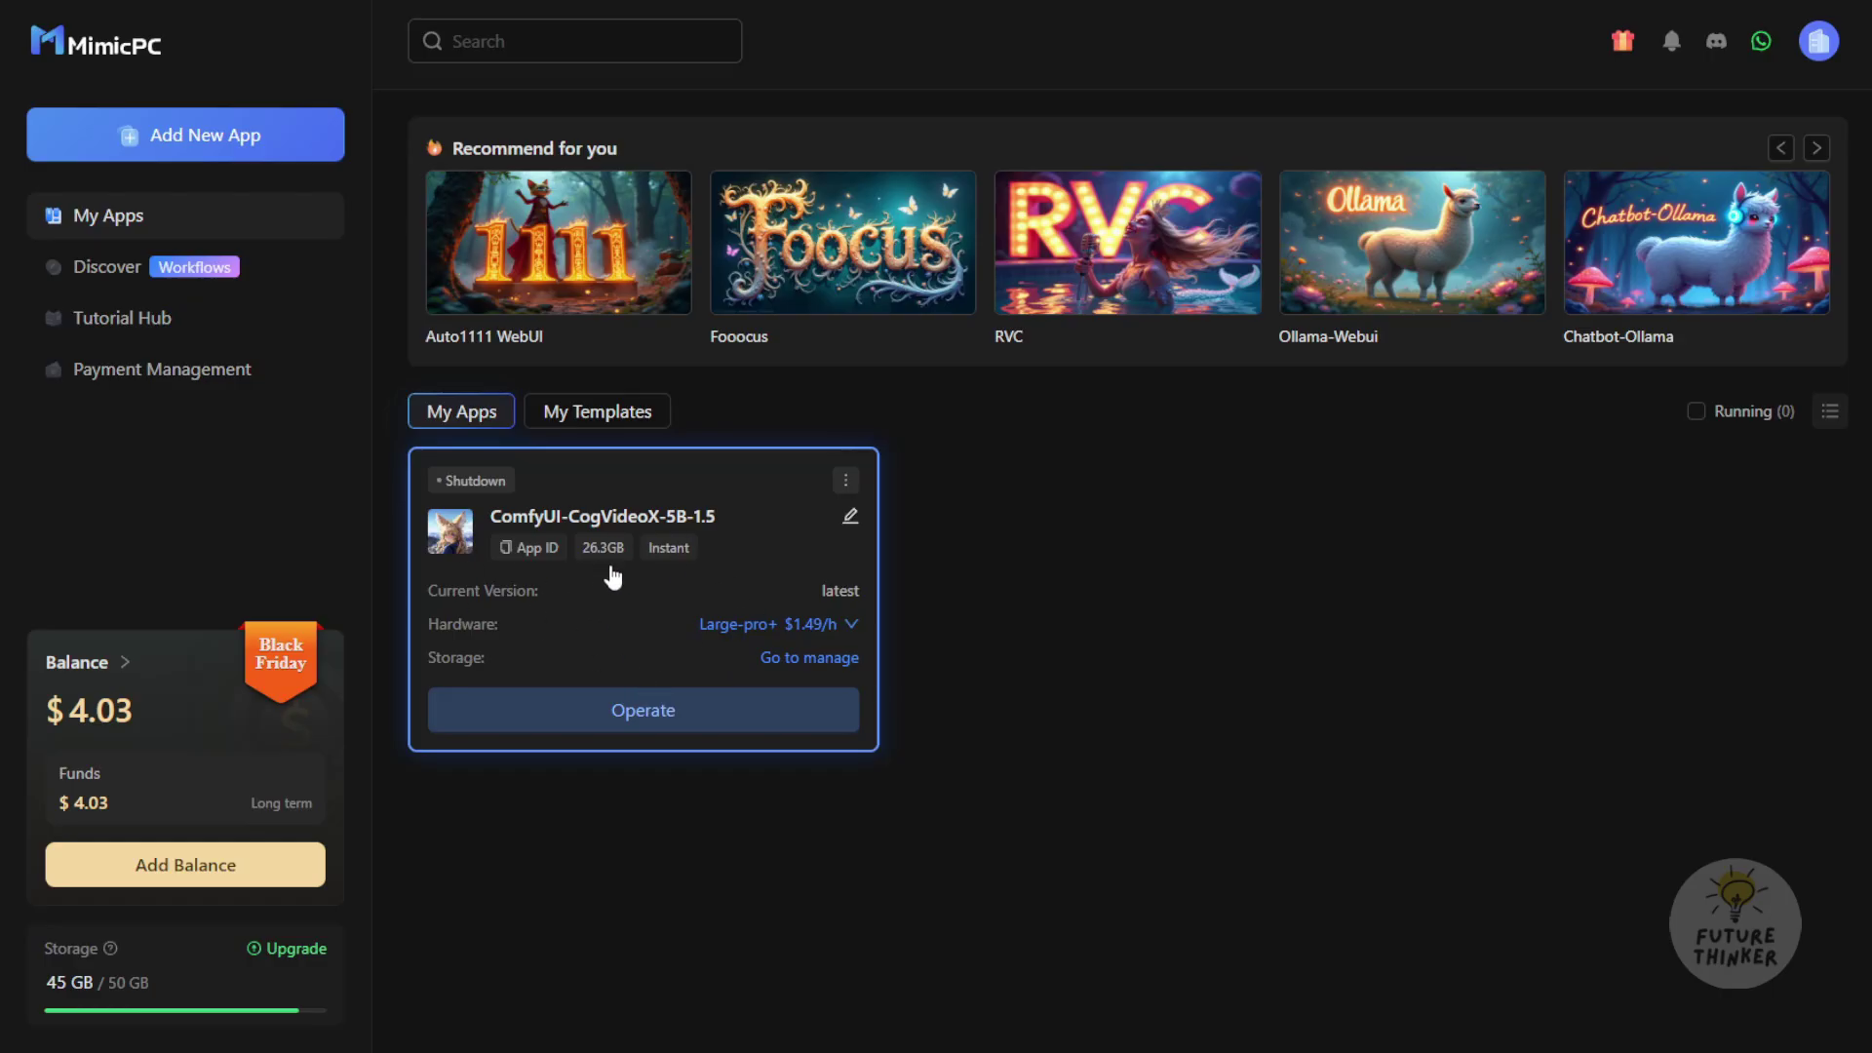
left_click(847, 482)
left_click(800, 569)
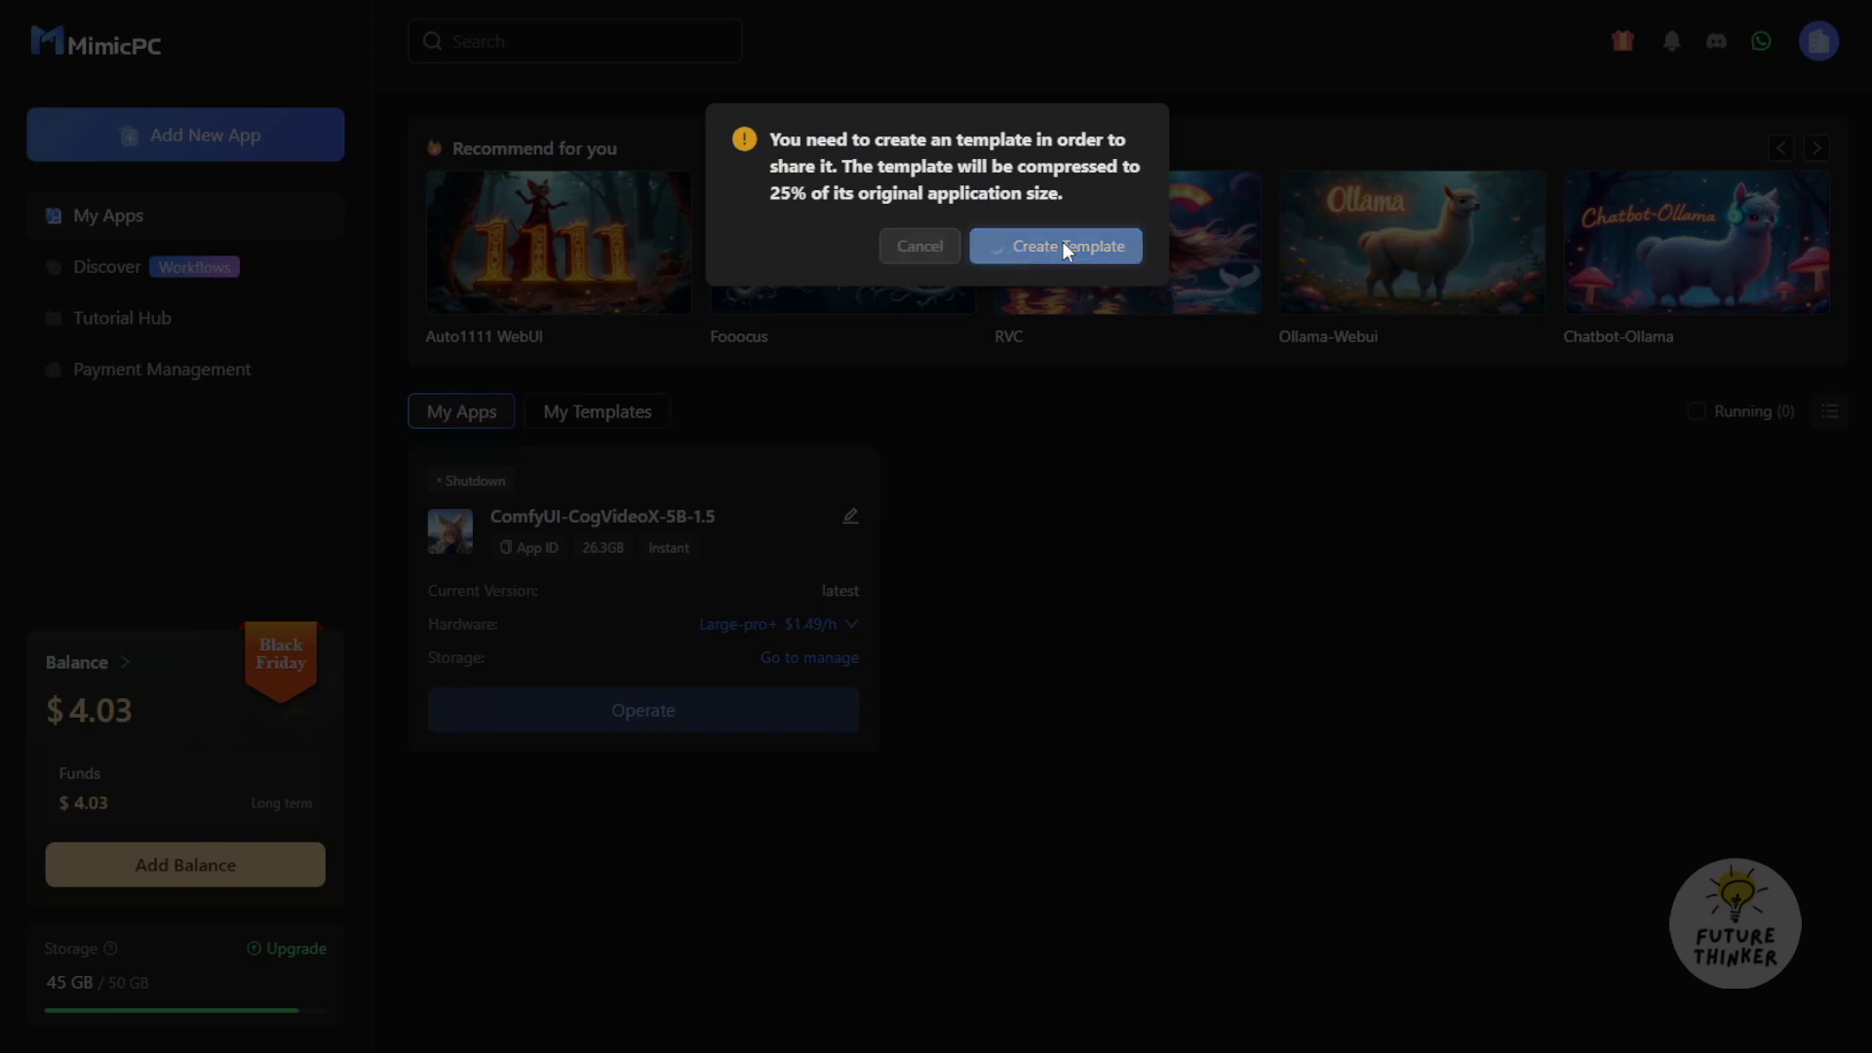
left_click(1068, 257)
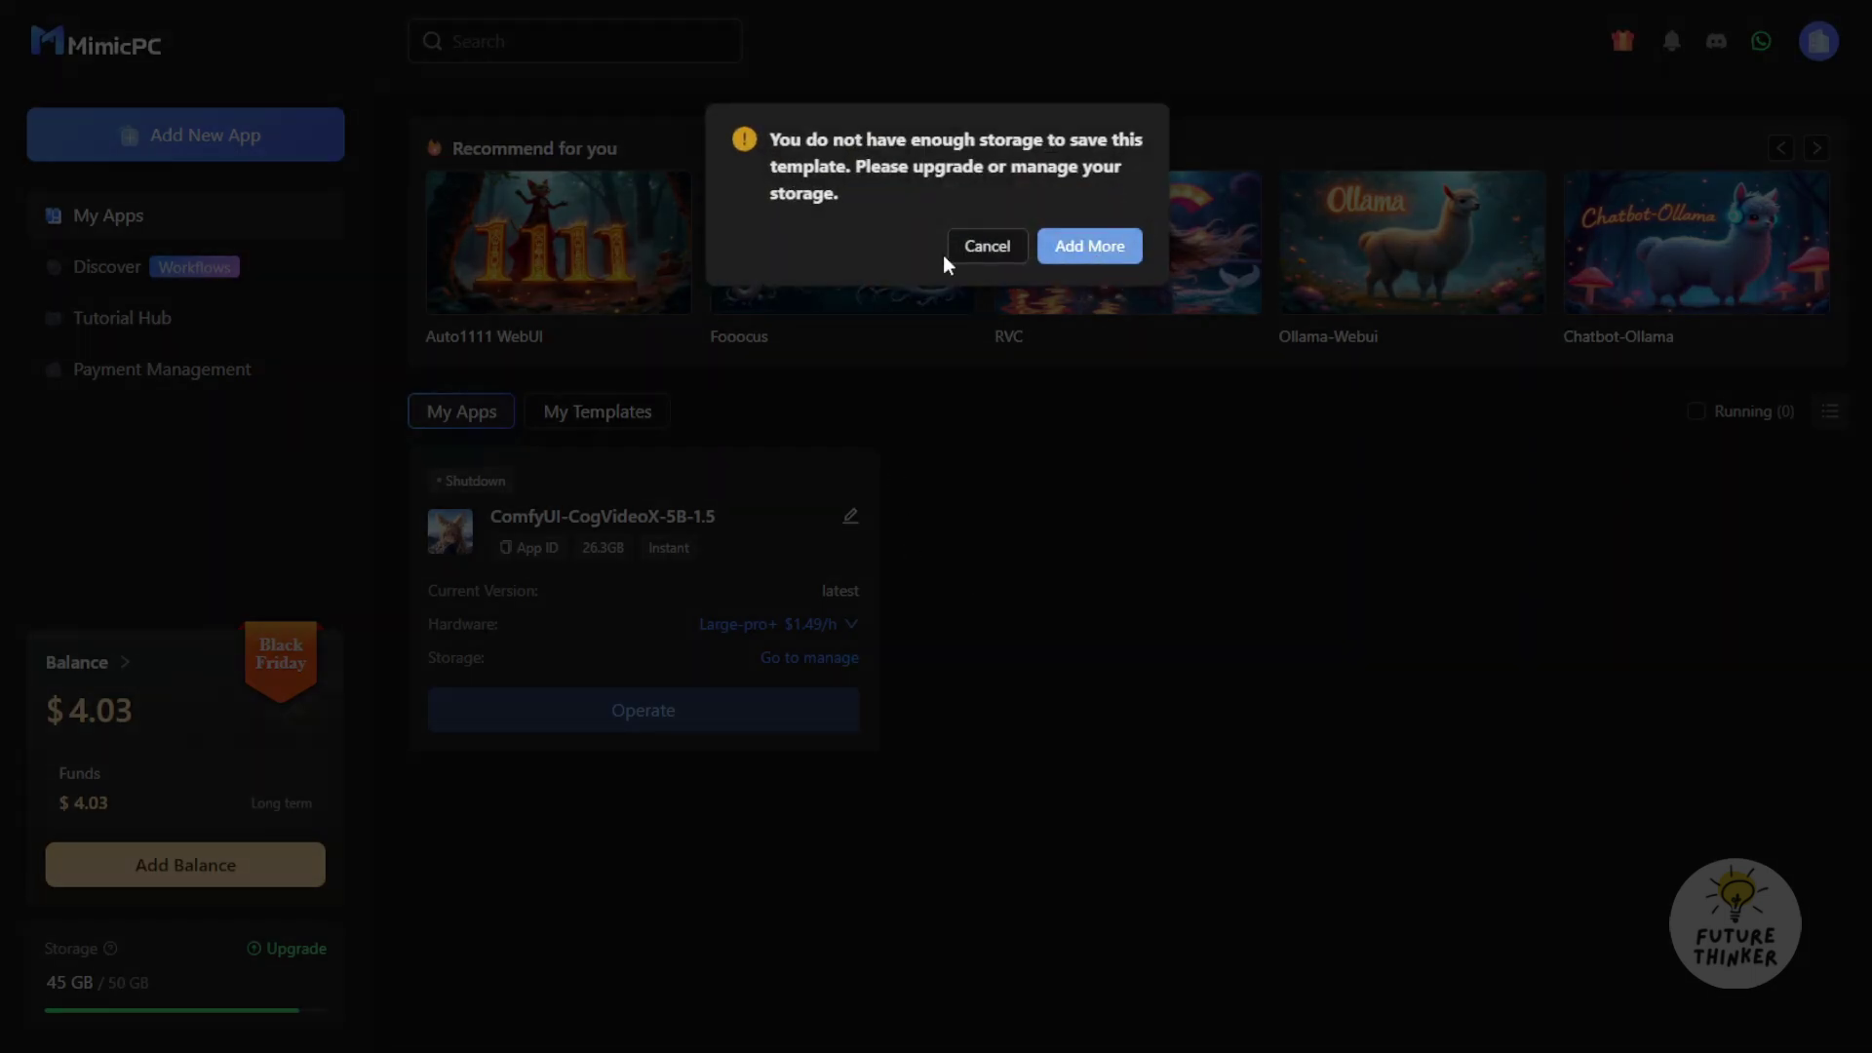
left_click(975, 248)
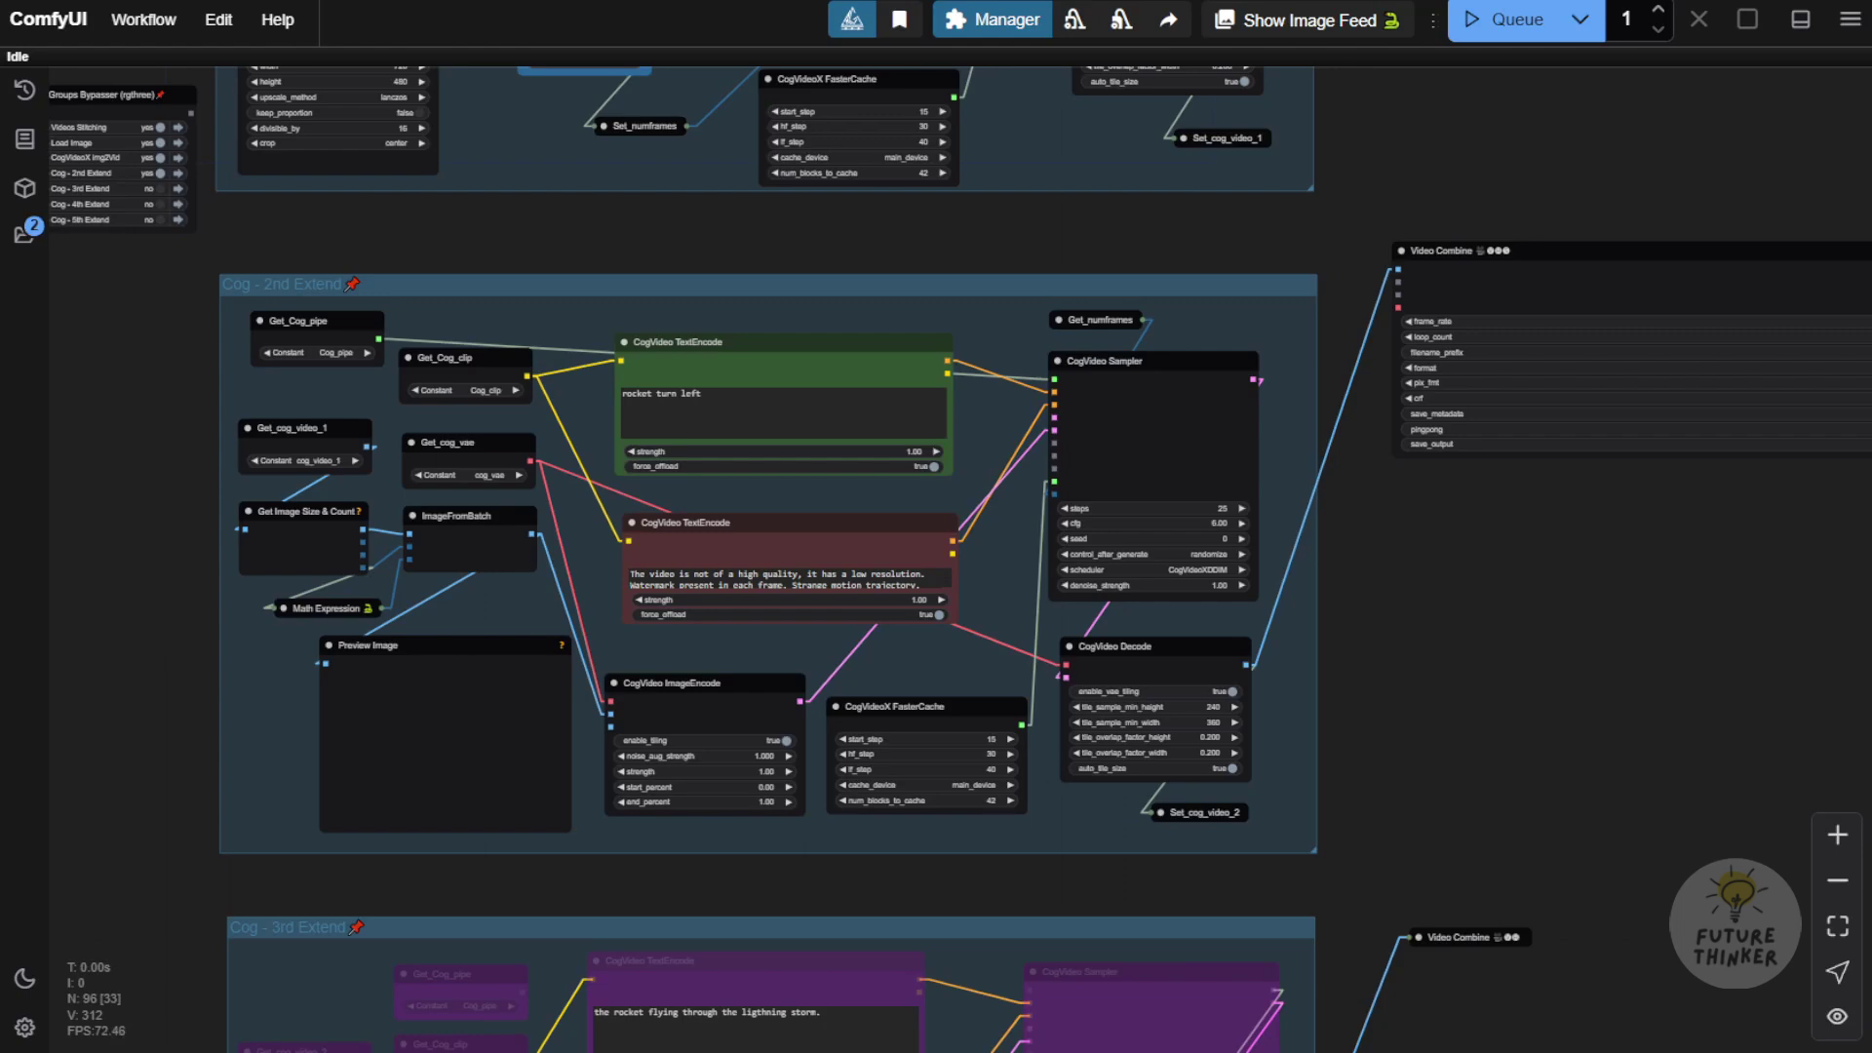
- Switch to the local ComfyUI video-extension workflow and examine the CogVideoX img2Vid group's loaders and the image inputs of CogVideo ImageEncode
scroll(412, 679, "up", 2)
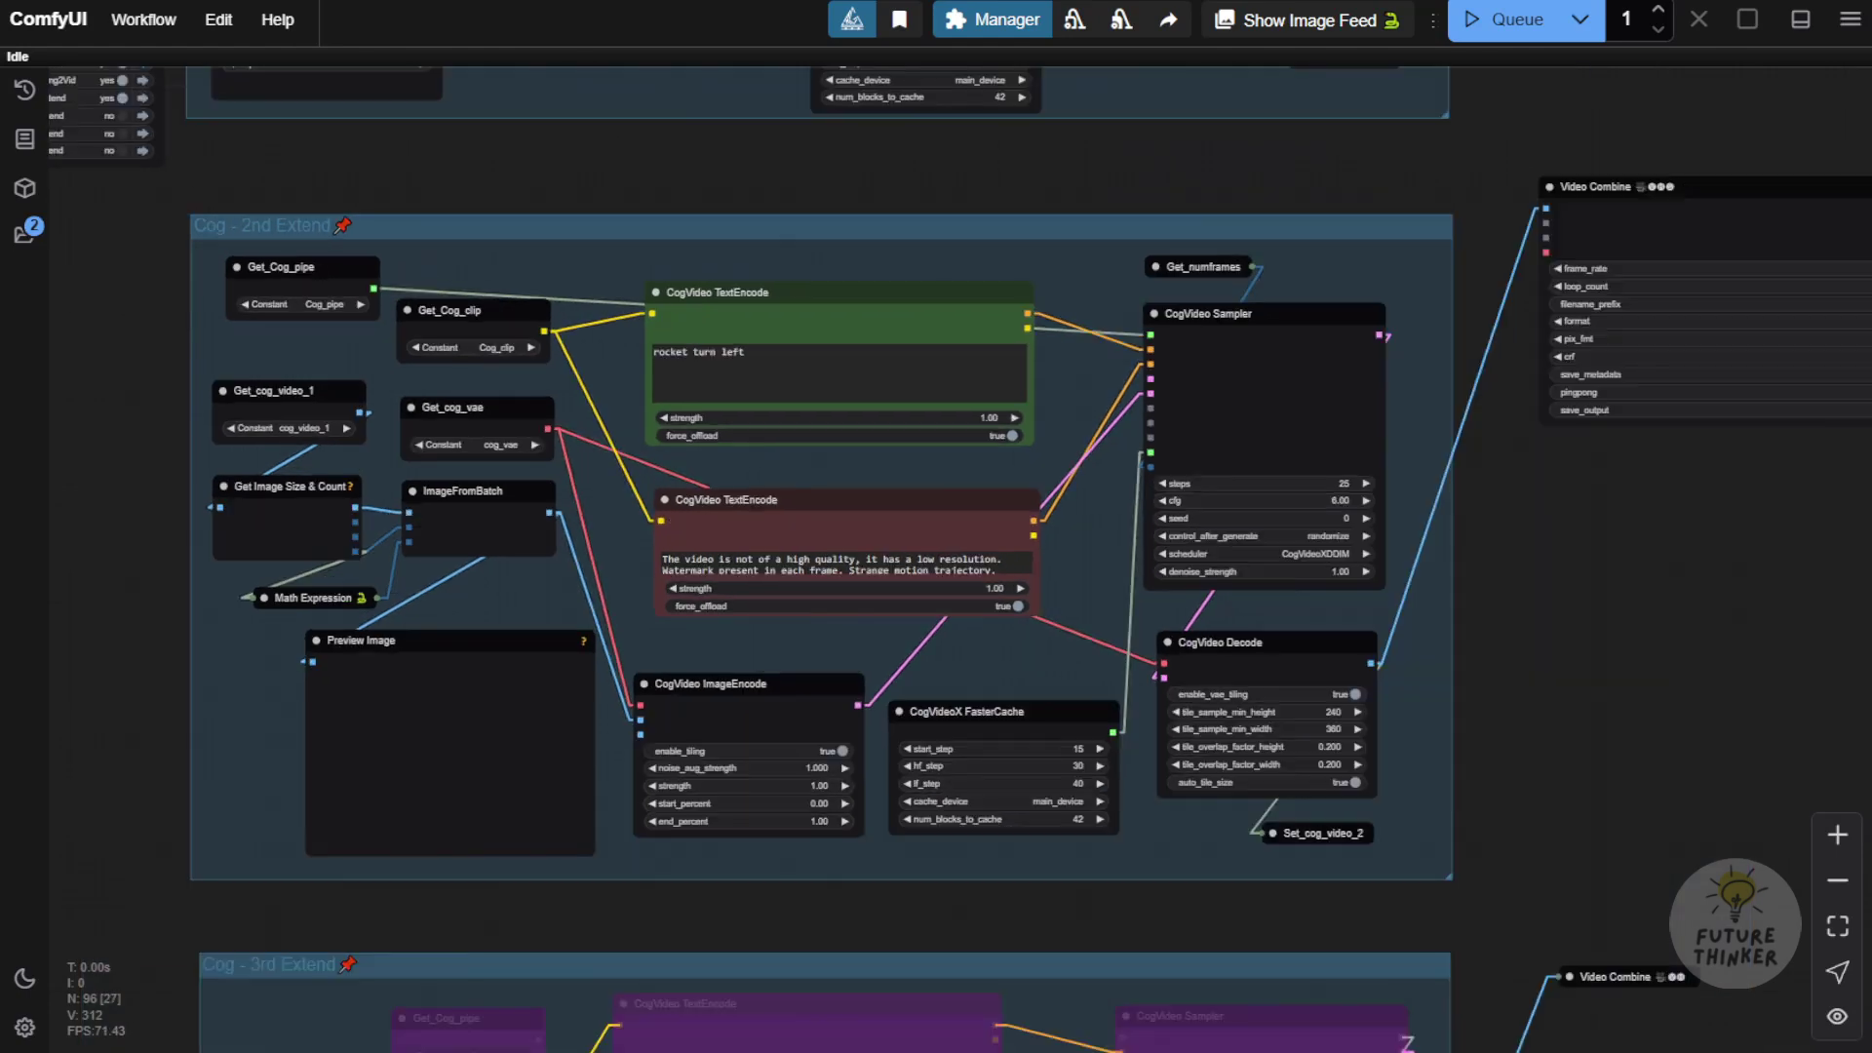
mouse_move(517, 168)
left_mouse_down()
mouse_move(586, 431)
mouse_move(598, 733)
mouse_move(633, 921)
left_mouse_up()
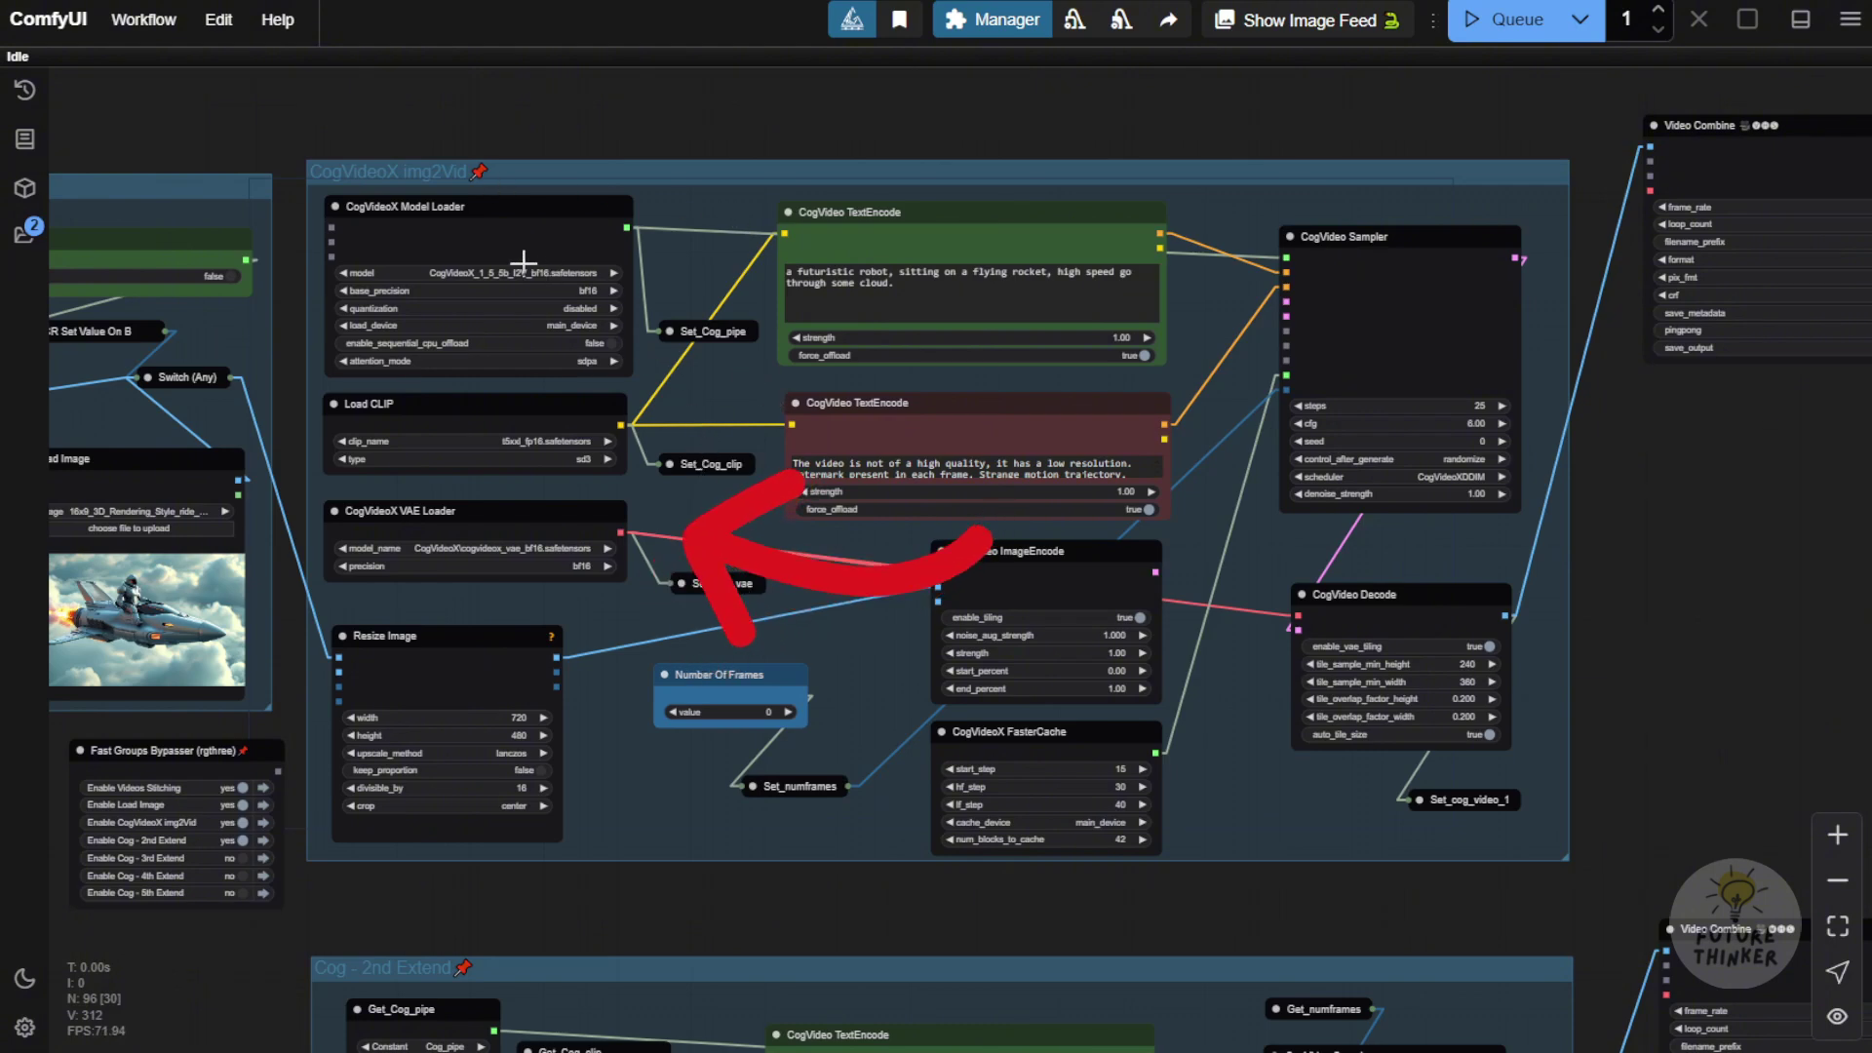
scroll(510, 280, "up", 4)
left_click_drag(401, 167, 399, 173)
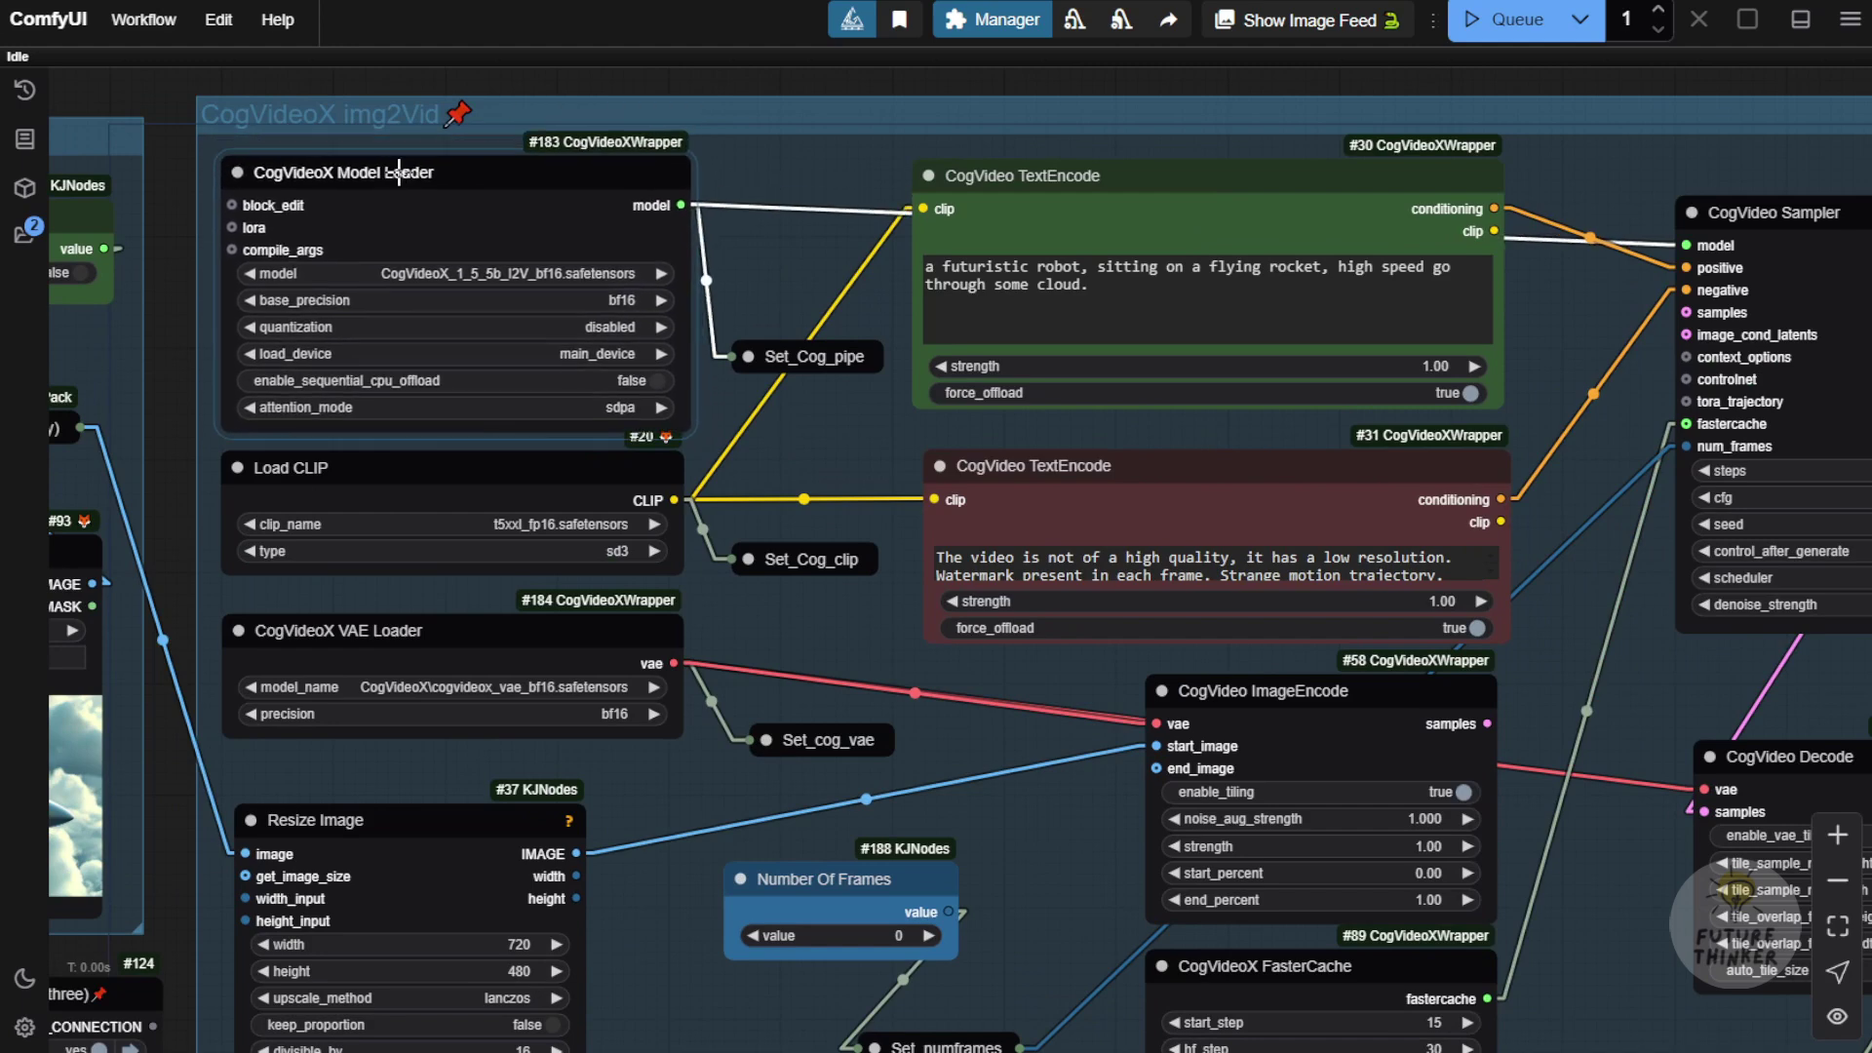
scroll(807, 361, "down", 1)
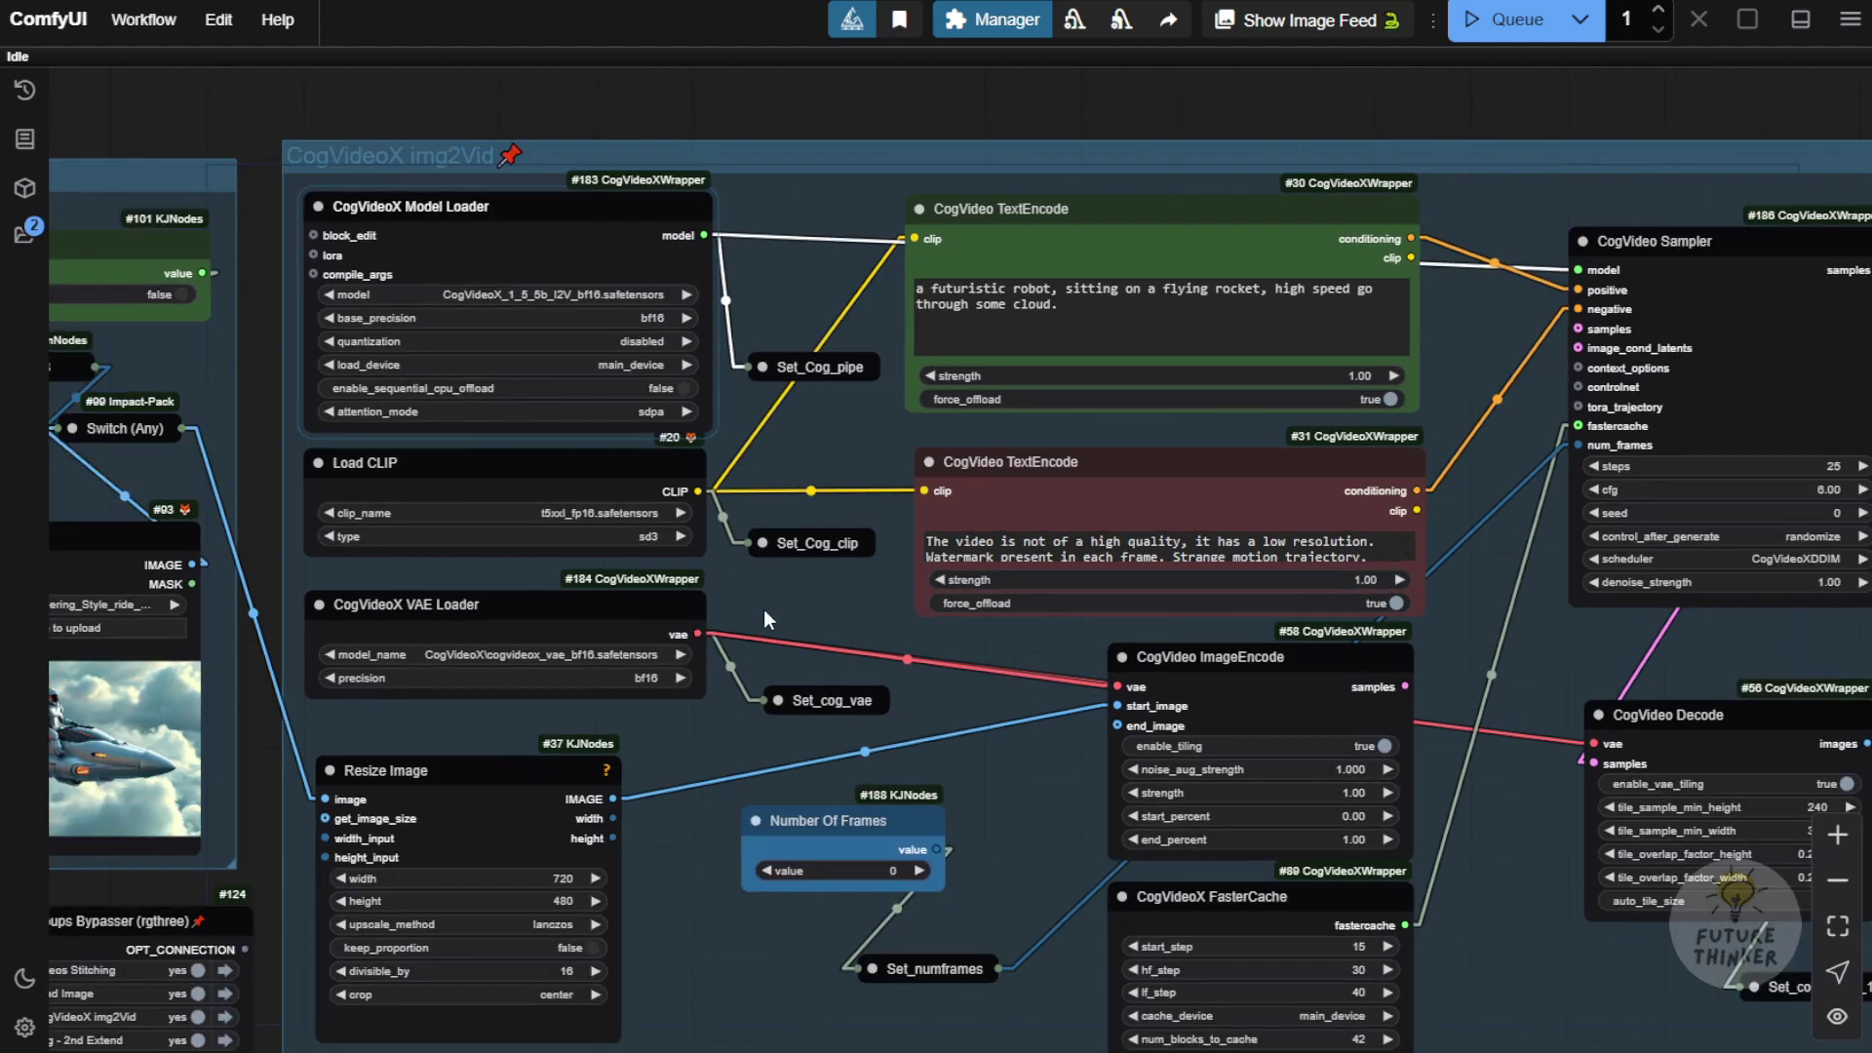
left_click_drag(763, 611, 758, 431)
scroll(530, 429, "up", 4)
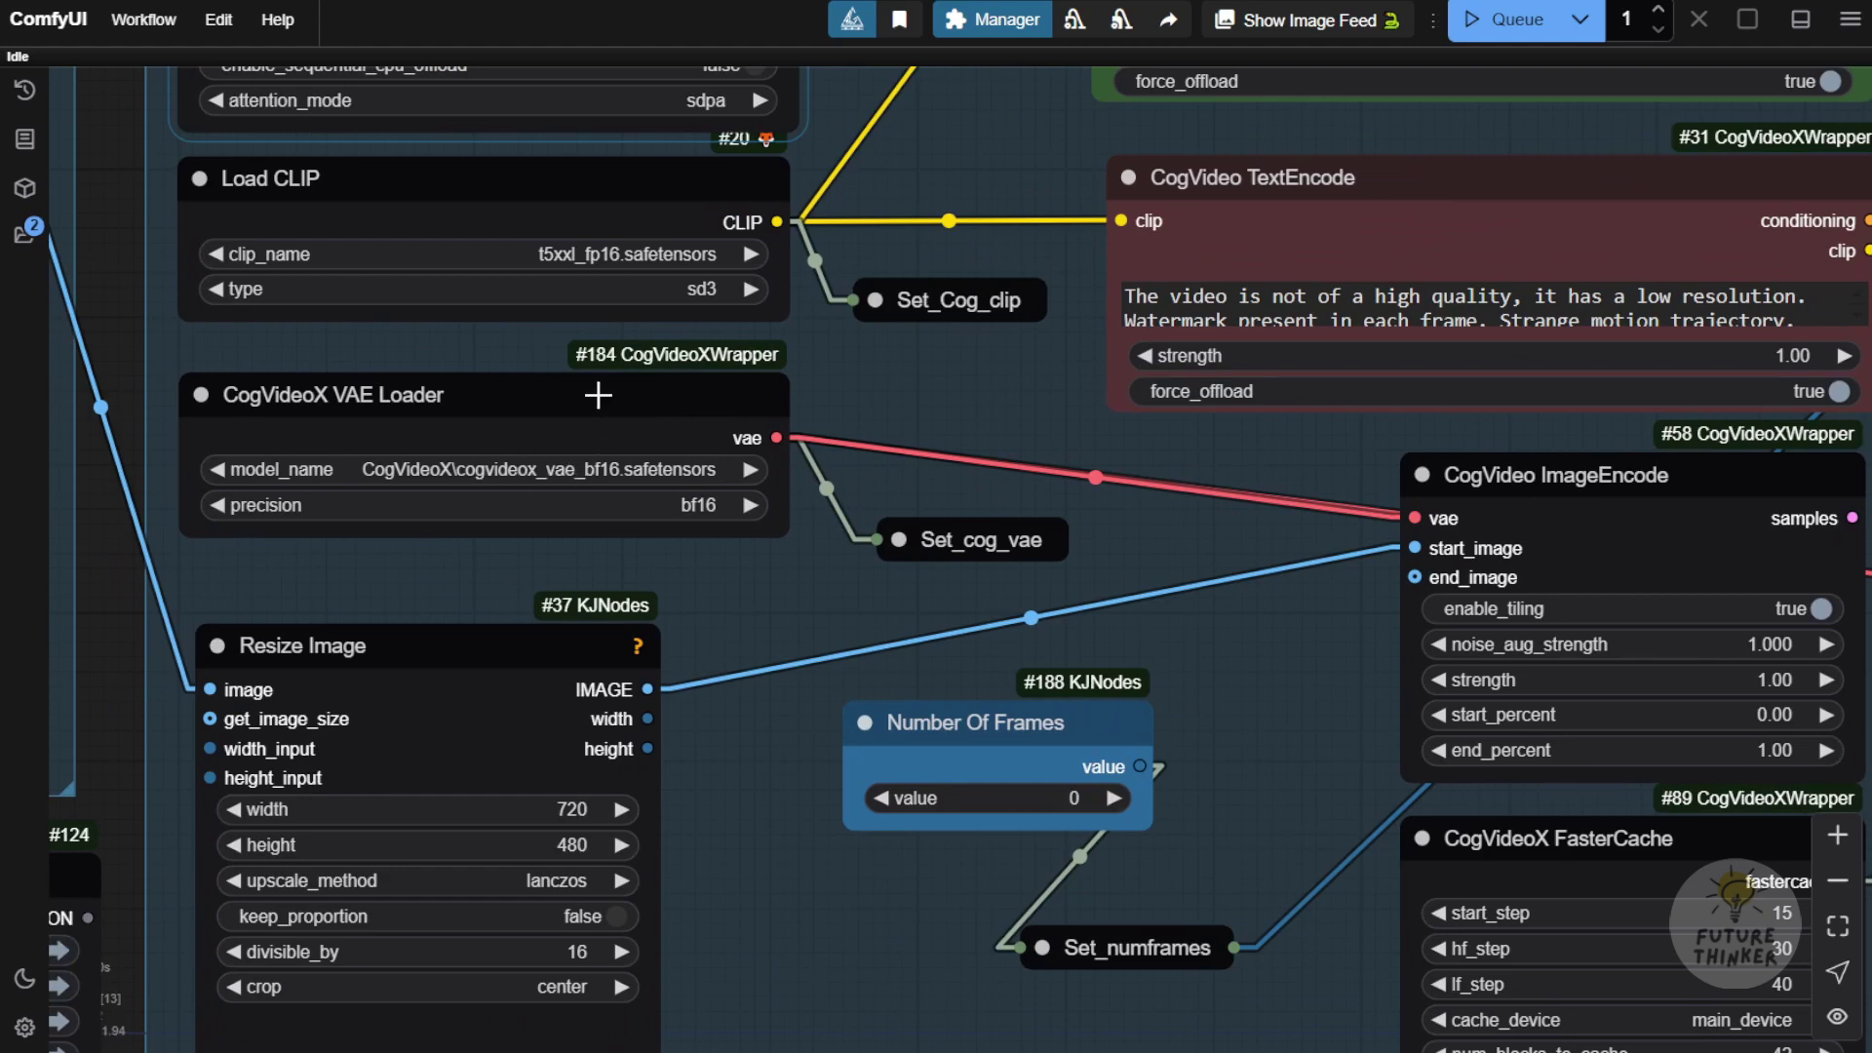
scroll(859, 327, "up", 10)
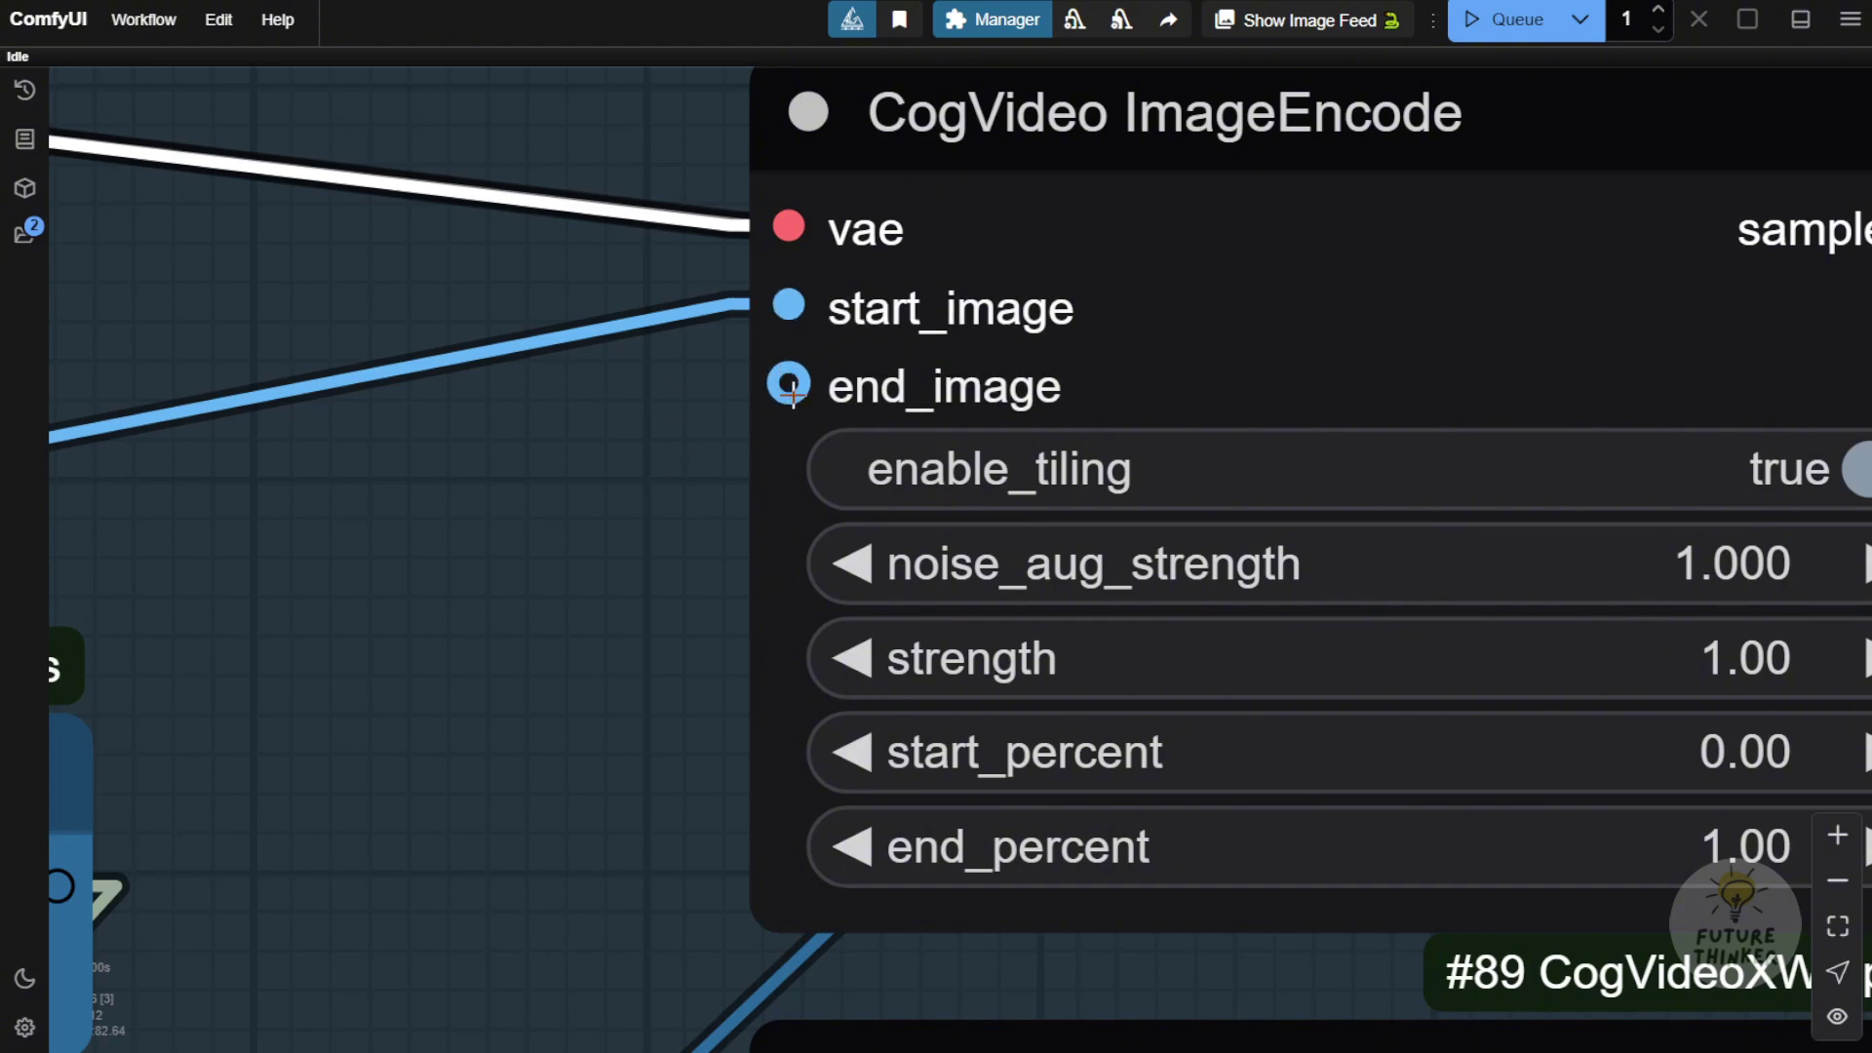
scroll(700, 478, "down", 8)
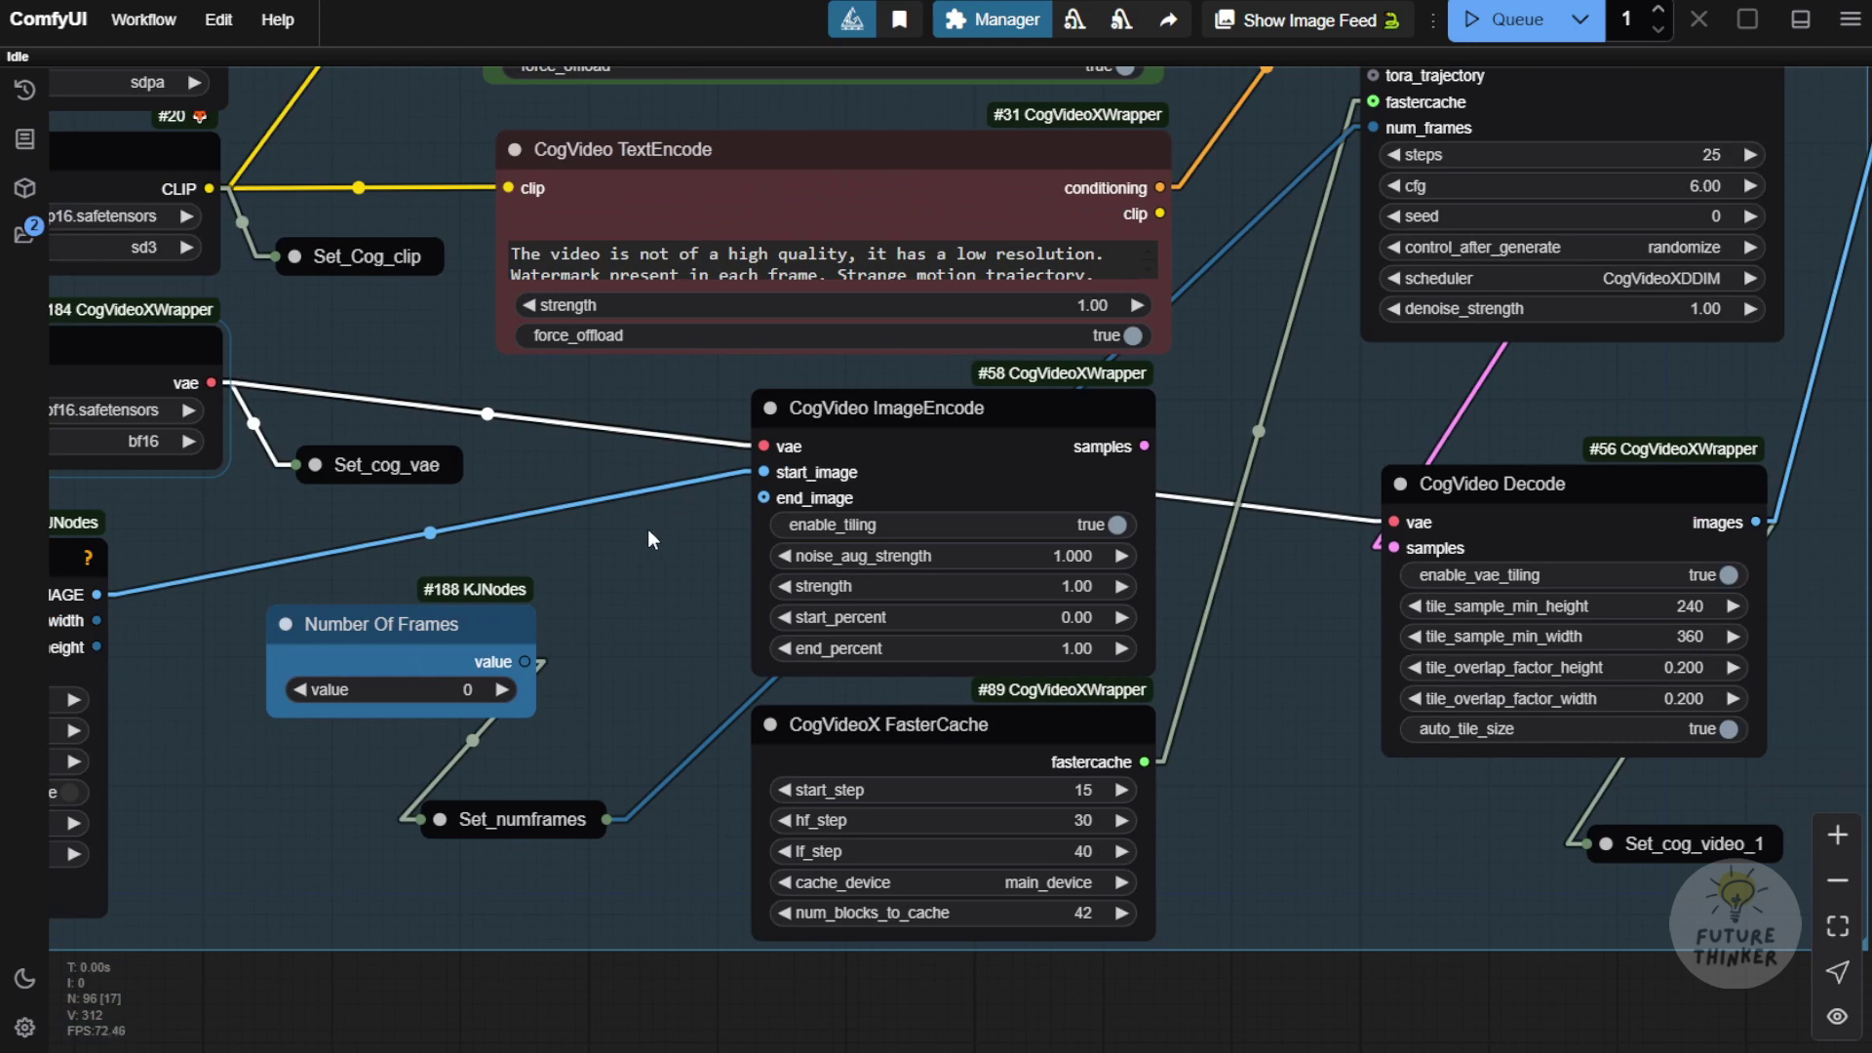